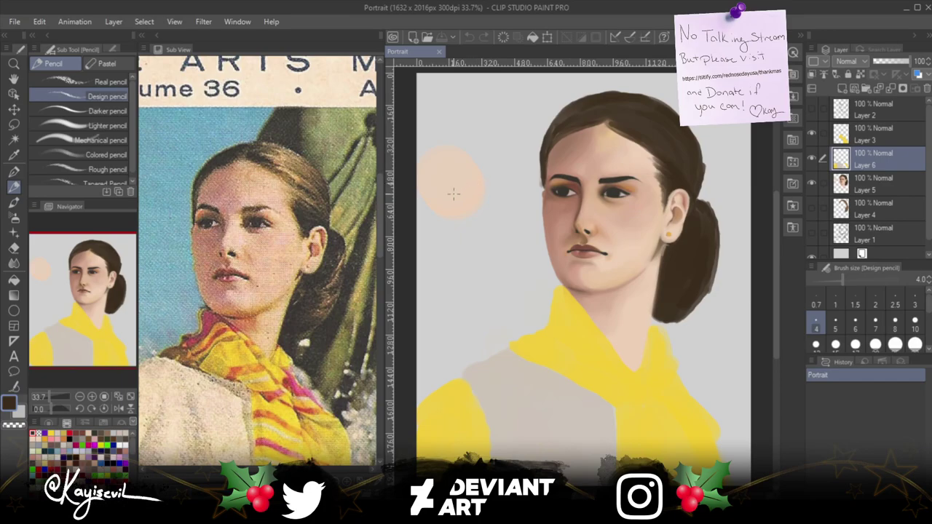
pyautogui.scroll(5, 492, 280)
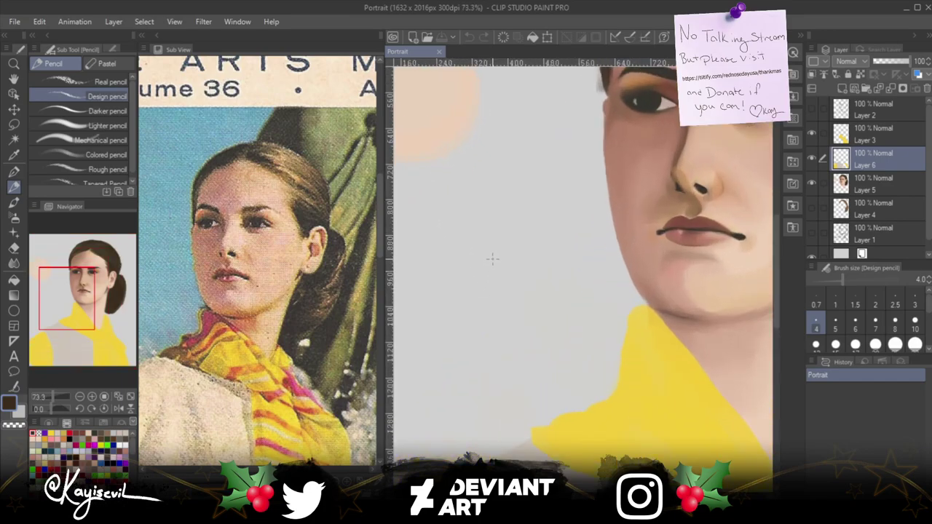
pyautogui.moveTo(481, 313); pyautogui.dragTo(477, 327)
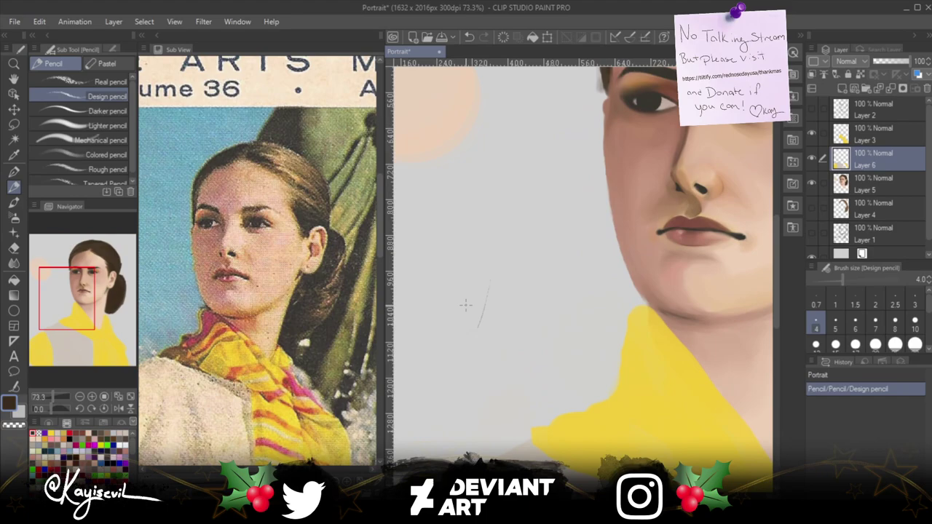
pyautogui.hotkey('ctrl', 'z')
# Lasso the eye on the shadowed side of the face, rotate it slightly on Layer 5, apply the transform and deselect.
pyautogui.moveTo(502, 248); pyautogui.dragTo(419, 388)
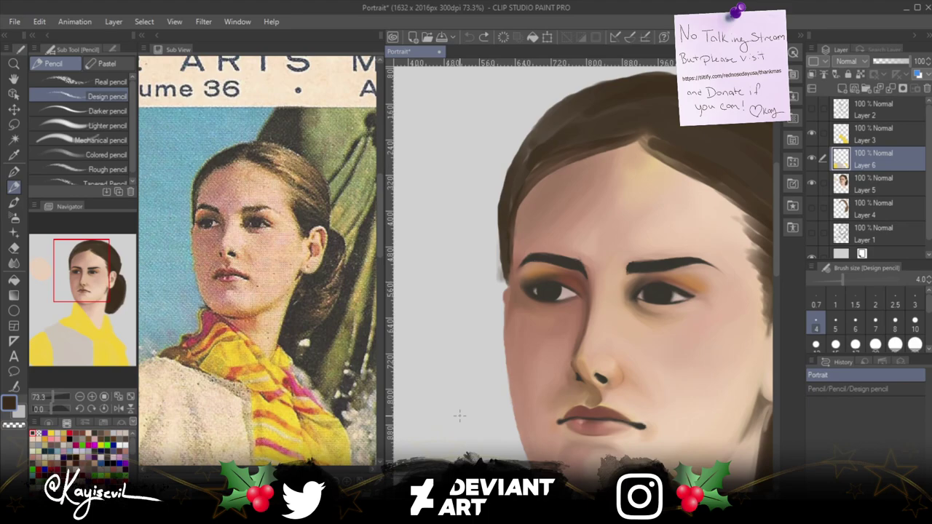
pyautogui.click(13, 126)
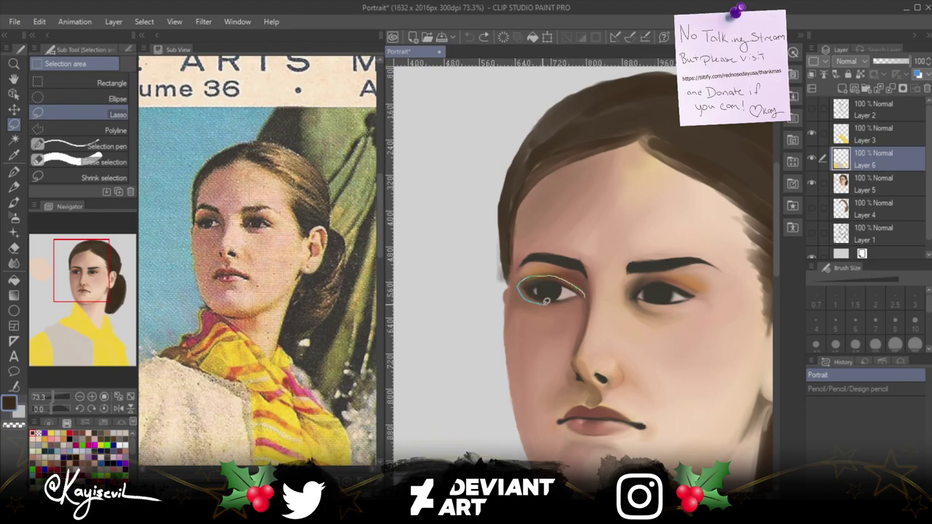
pyautogui.moveTo(582, 300); pyautogui.dragTo(573, 274)
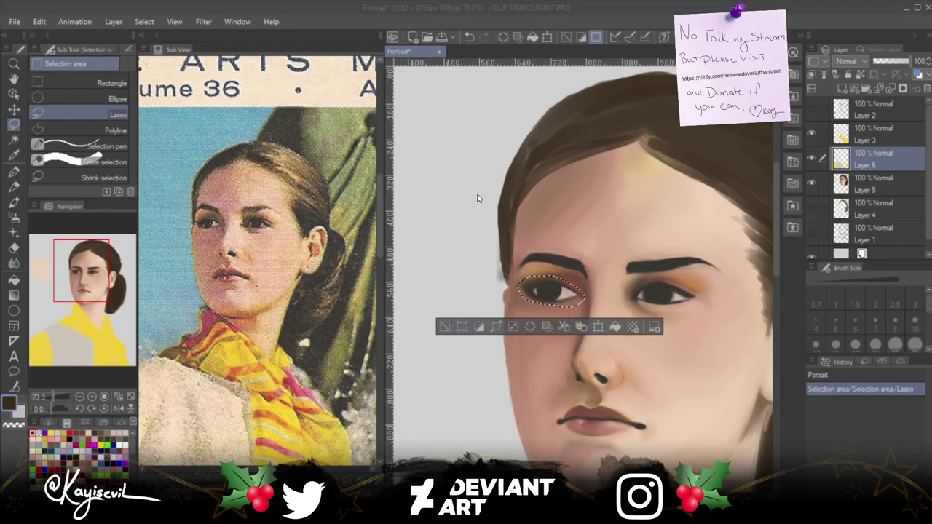
pyautogui.click(838, 188)
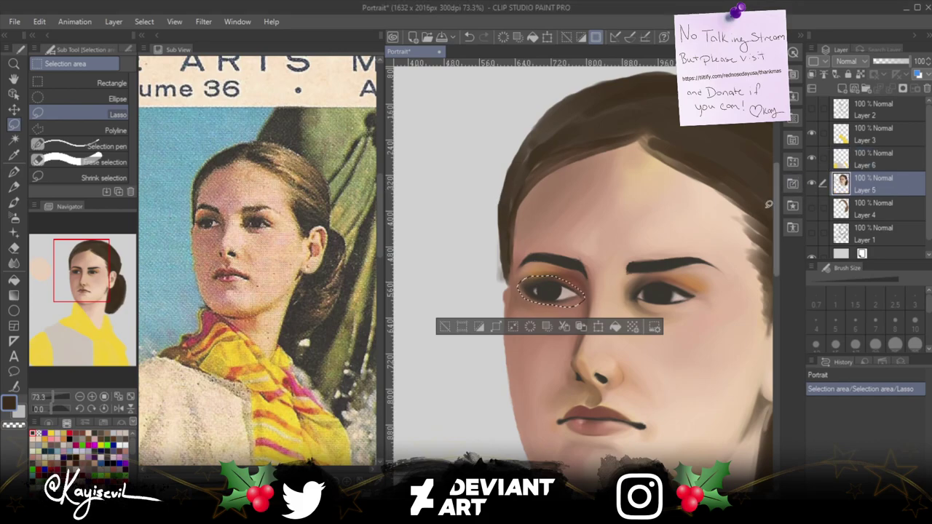
pyautogui.click(597, 327)
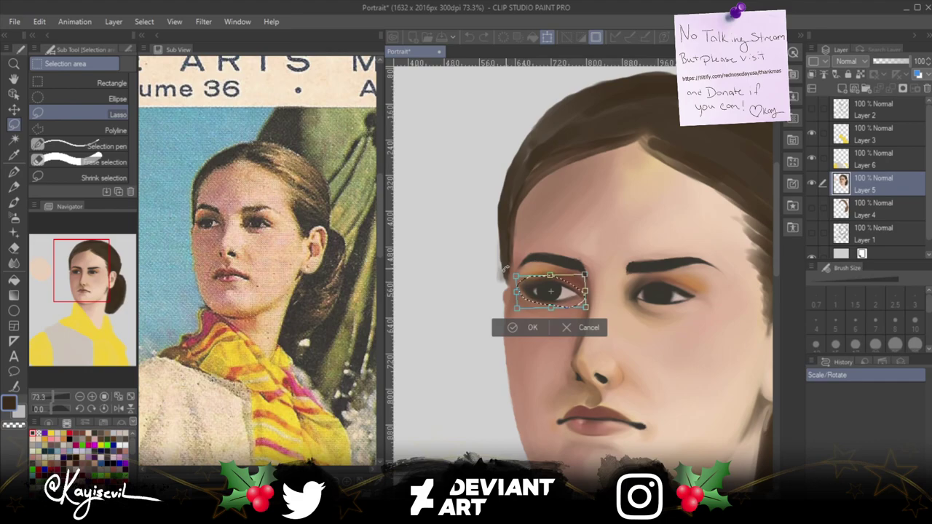
pyautogui.moveTo(505, 271); pyautogui.dragTo(501, 280)
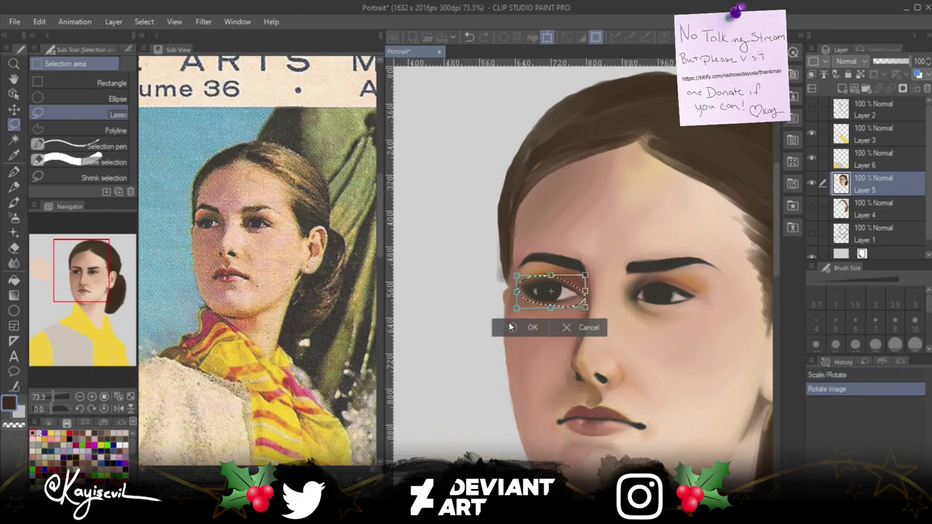
pyautogui.click(511, 327)
pyautogui.click(445, 327)
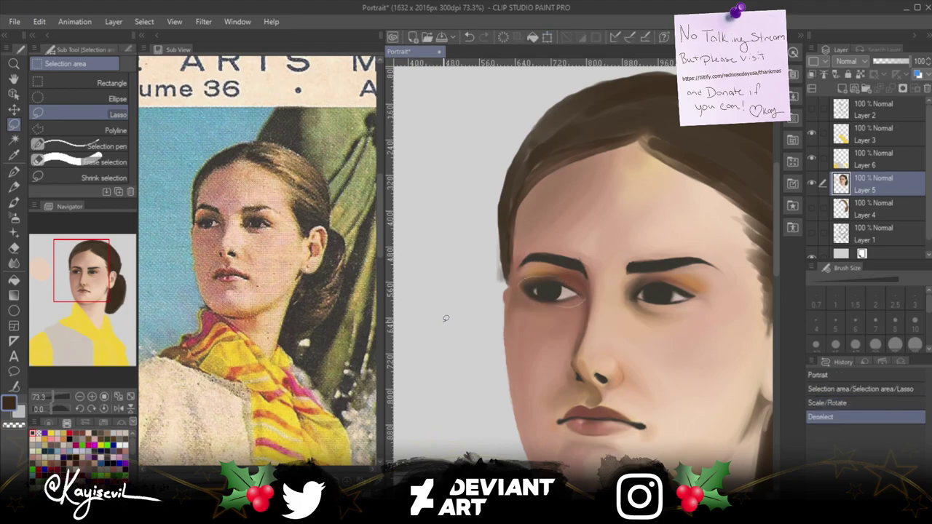
# Paint out the pale seam around the eye's upper lid and corners using the Opaque watercolor brush at size 10.
pyautogui.scroll(3, 541, 305)
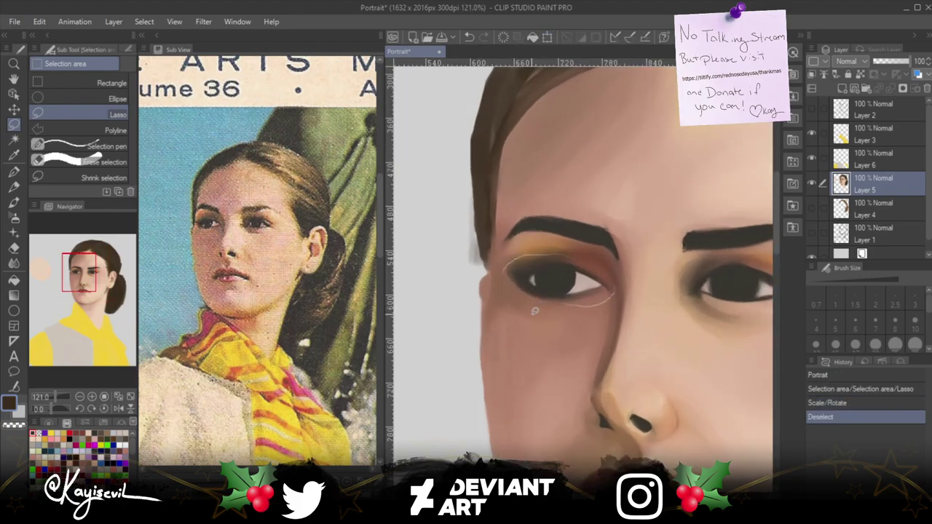
pyautogui.press('b')
pyautogui.press('[')
pyautogui.press('[')
pyautogui.press('[')
pyautogui.press('[')
pyautogui.press('[')
pyautogui.press('[')
pyautogui.press('[')
pyautogui.press('[')
pyautogui.press('[')
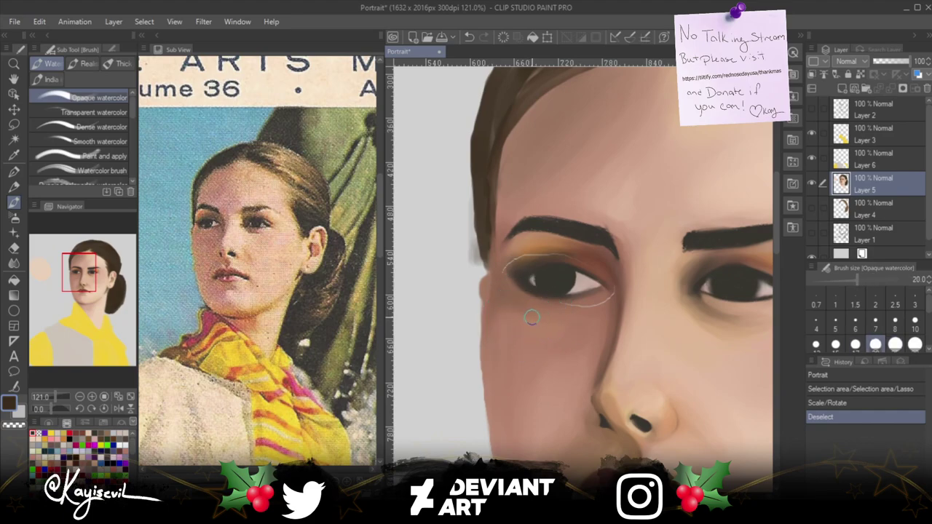
pyautogui.scroll(5, 559, 271)
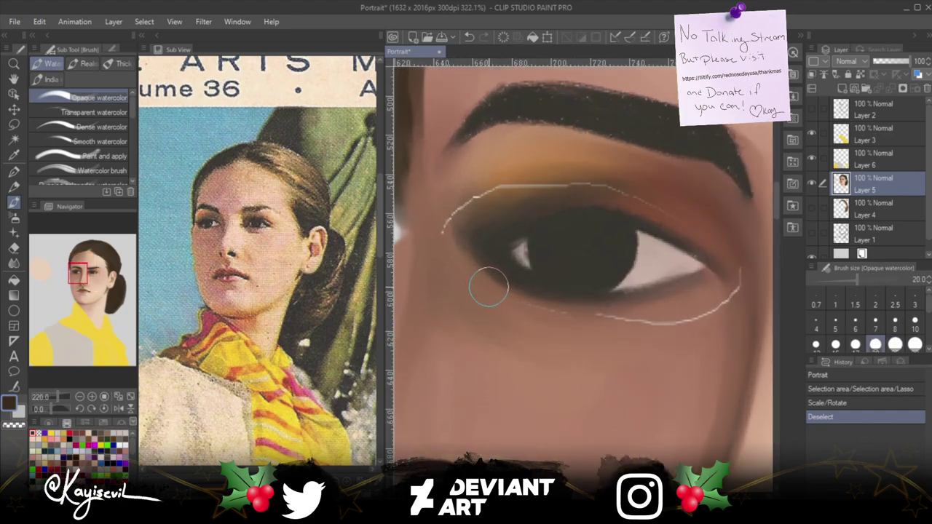
pyautogui.press('[')
pyautogui.press('[')
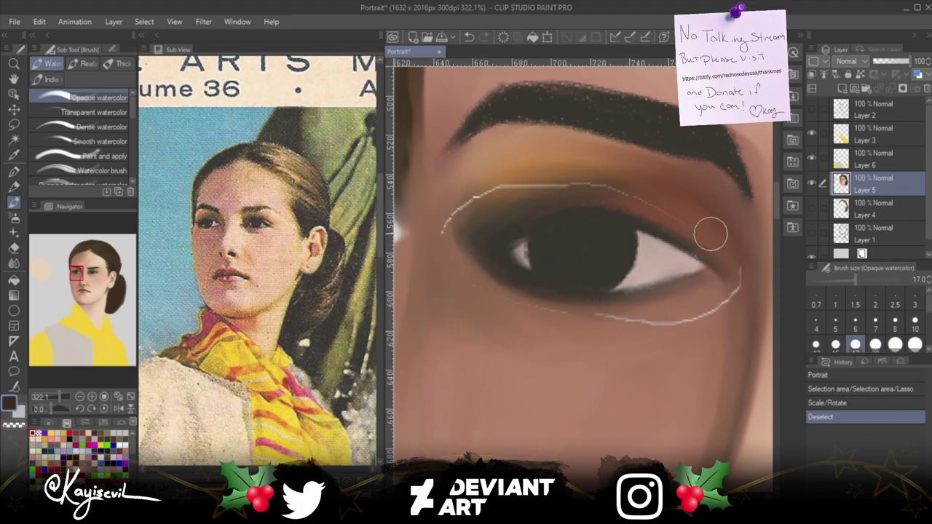
pyautogui.press('[')
pyautogui.press('[')
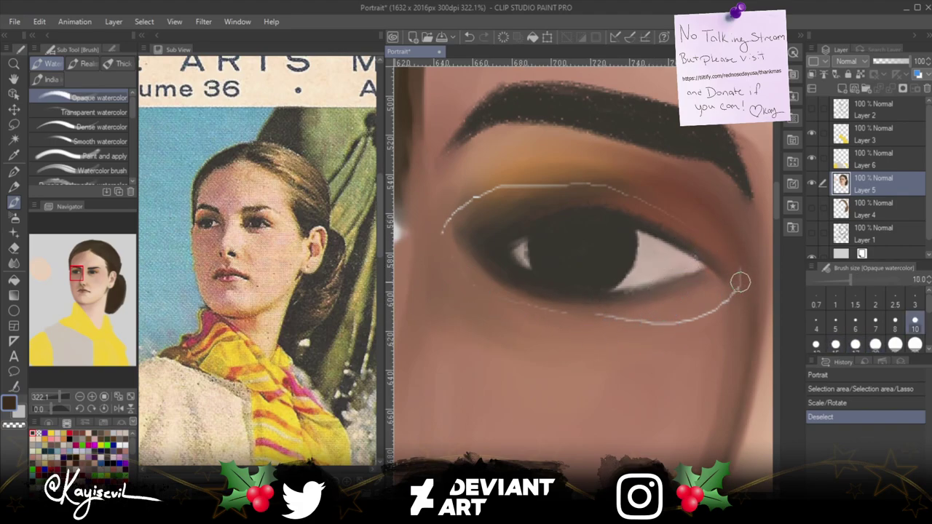
pyautogui.moveTo(735, 266)
pyautogui.mouseDown()
pyautogui.moveTo(739, 298)
pyautogui.moveTo(732, 249)
pyautogui.mouseUp()
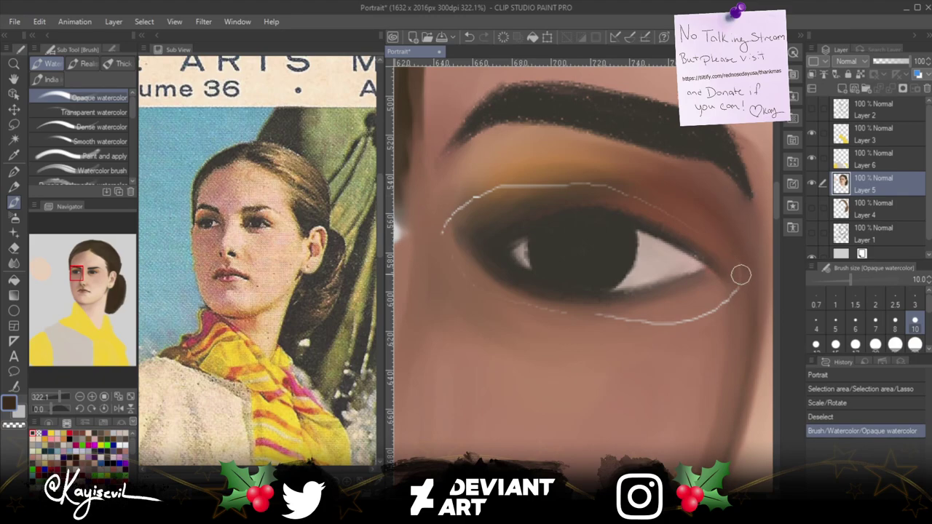
pyautogui.moveTo(737, 291); pyautogui.dragTo(743, 270)
pyautogui.moveTo(712, 227)
pyautogui.mouseDown()
pyautogui.moveTo(677, 210)
pyautogui.moveTo(705, 235)
pyautogui.moveTo(612, 191)
pyautogui.moveTo(626, 191)
pyautogui.moveTo(565, 189)
pyautogui.moveTo(682, 219)
pyautogui.mouseUp()
pyautogui.moveTo(622, 185); pyautogui.dragTo(591, 186)
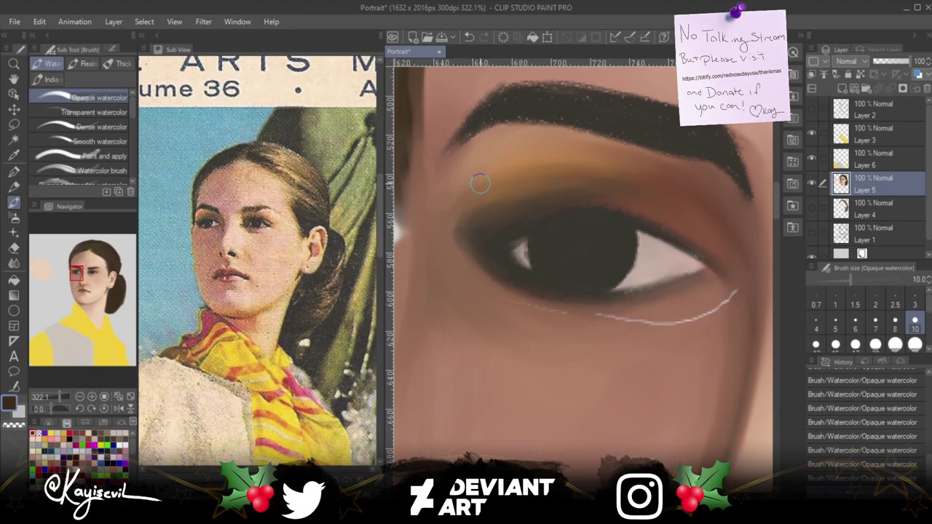
# Sample the orange-brown eyeshadow colour and blend the upper lid and the seam under the eye at brush size 20.
pyautogui.press(']')
pyautogui.press(']')
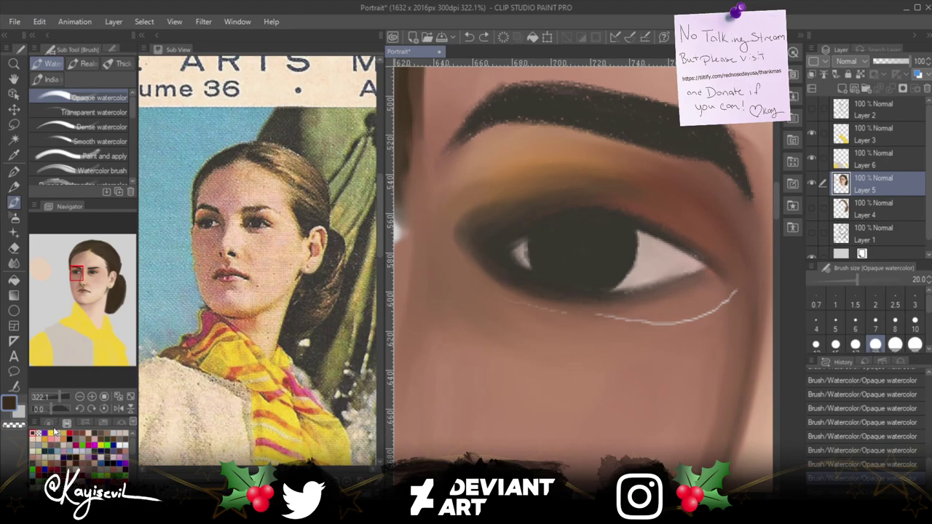
pyautogui.click(15, 153)
pyautogui.click(493, 175)
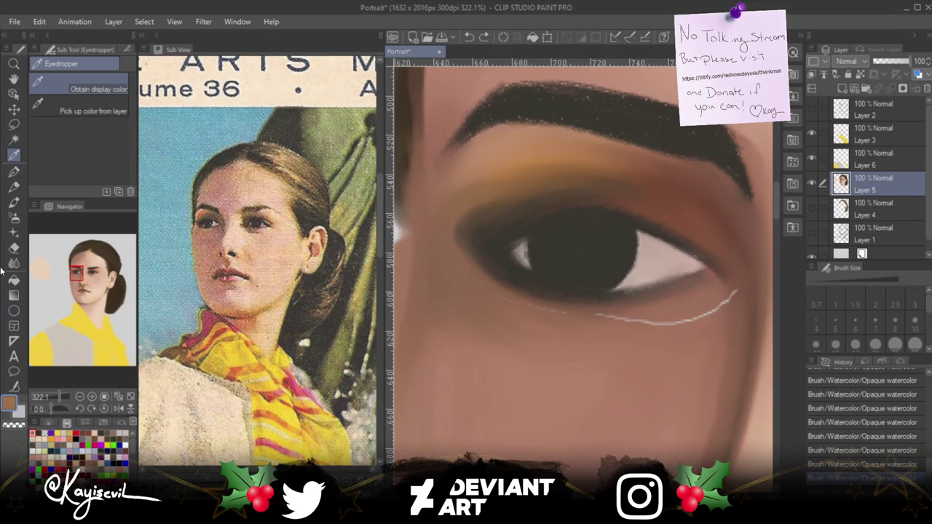
pyautogui.click(14, 202)
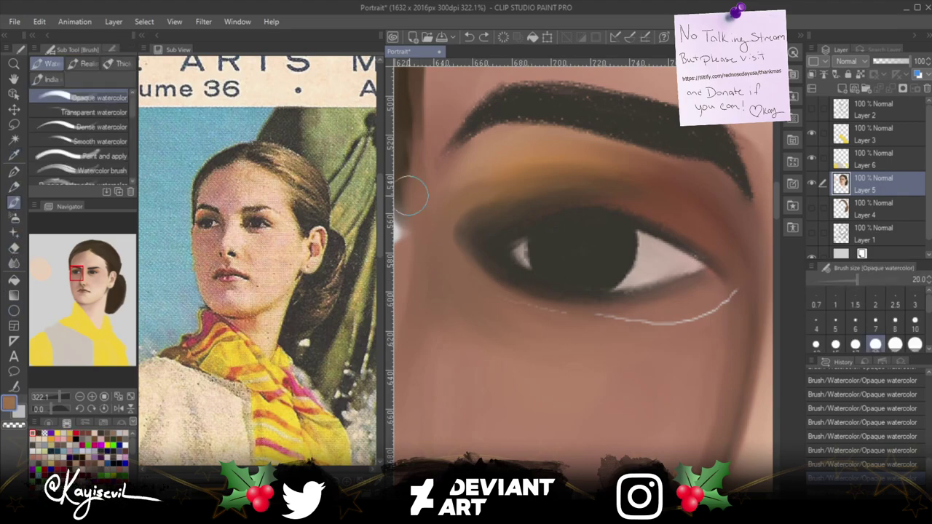
pyautogui.moveTo(469, 185)
pyautogui.mouseDown()
pyautogui.moveTo(443, 213)
pyautogui.moveTo(443, 191)
pyautogui.moveTo(510, 177)
pyautogui.moveTo(454, 190)
pyautogui.moveTo(519, 166)
pyautogui.moveTo(493, 169)
pyautogui.moveTo(451, 195)
pyautogui.moveTo(532, 161)
pyautogui.moveTo(515, 157)
pyautogui.moveTo(446, 193)
pyautogui.moveTo(517, 155)
pyautogui.mouseUp()
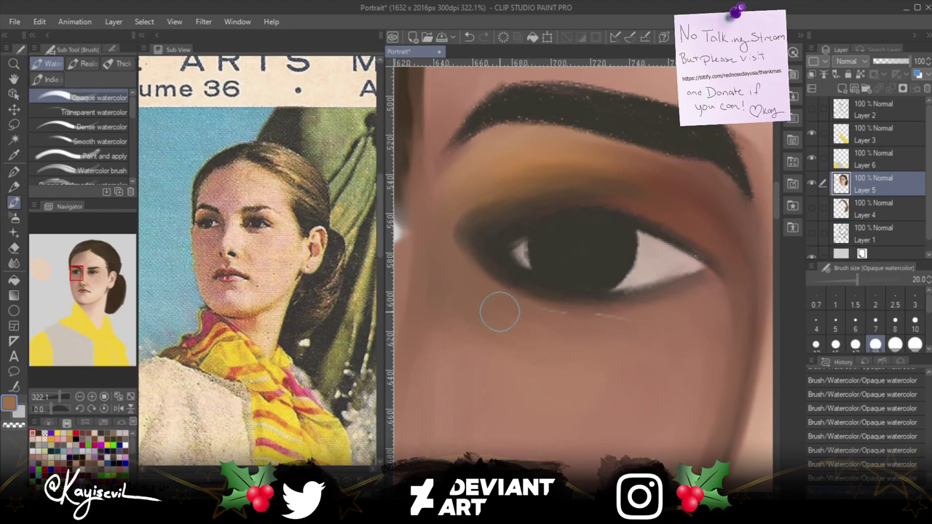
# Blend the dark lower lash line and outer corner of the eye into the skin, reducing the brush to 15 and 10.
pyautogui.moveTo(396, 232); pyautogui.dragTo(541, 302)
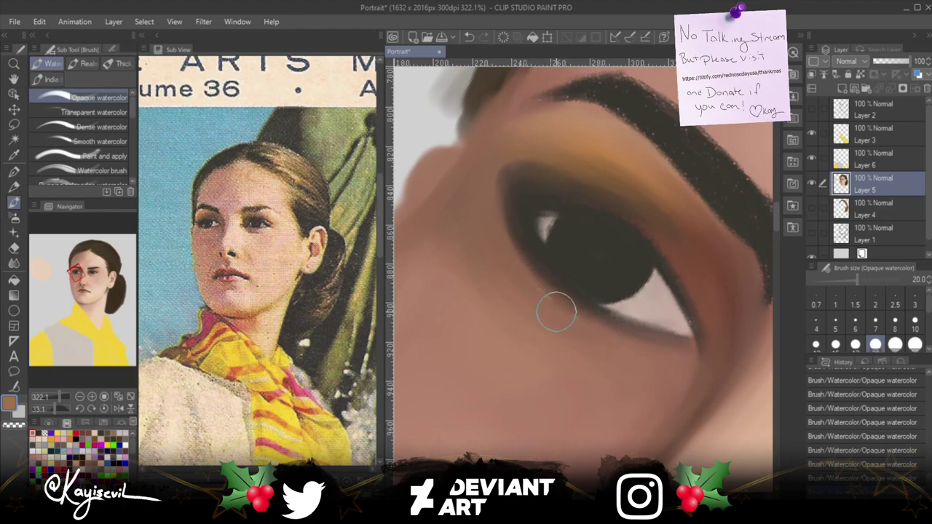
pyautogui.press('[')
pyautogui.press('[')
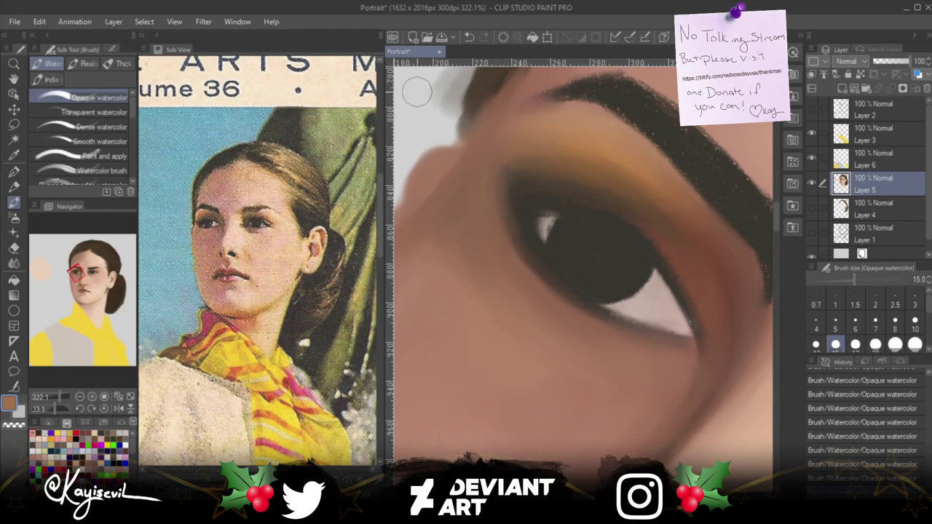
pyautogui.press('[')
pyautogui.press('[')
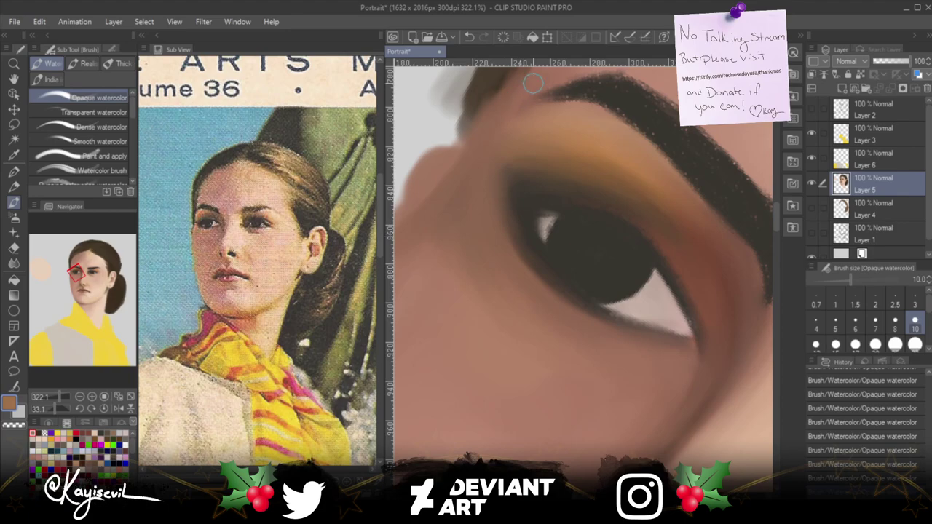
# Reset the canvas rotation and examine the adjusted eye in relation to the whole face.
pyautogui.moveTo(467, 145); pyautogui.dragTo(441, 279)
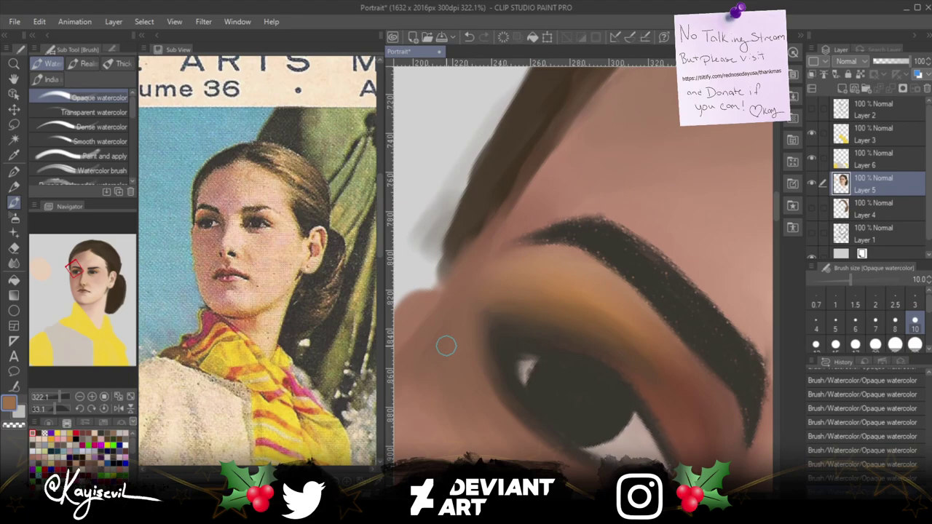
pyautogui.hotkey('ctrl', '@')
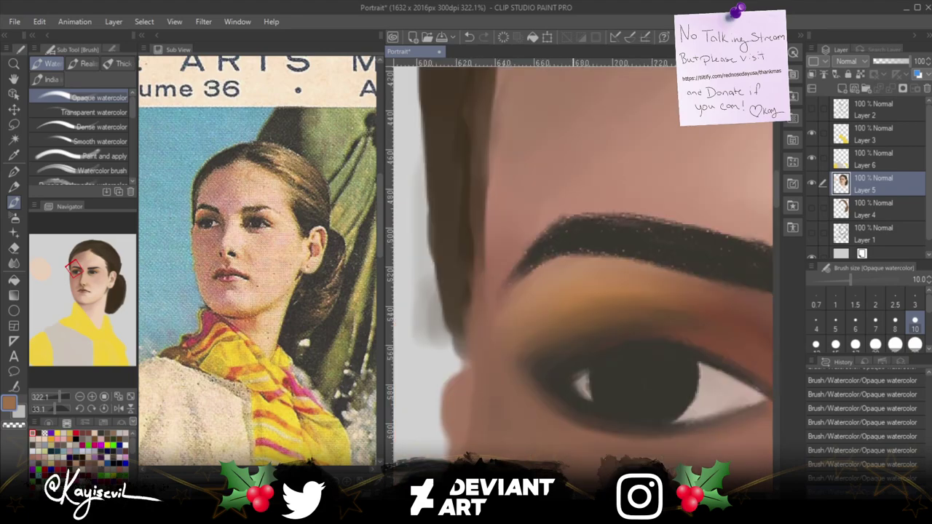
pyautogui.press(']')
pyautogui.press(']')
pyautogui.press('[')
pyautogui.press('[')
pyautogui.press('[')
pyautogui.scroll(-6, 509, 393)
pyautogui.scroll(-2, 480, 384)
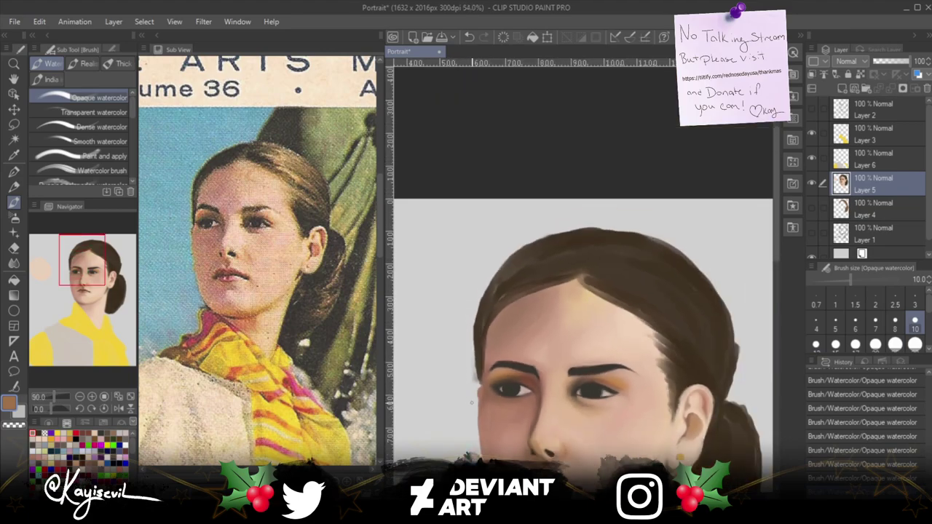
pyautogui.scroll(-1, 473, 420)
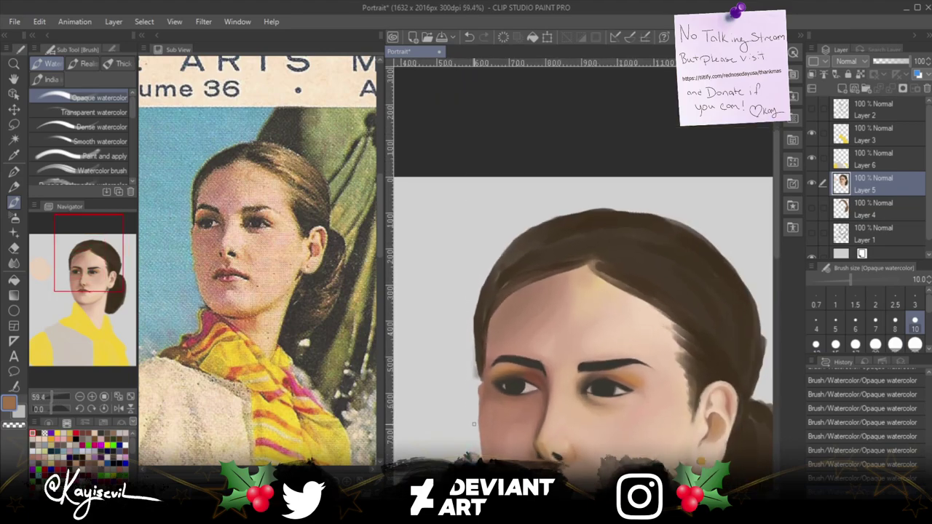
pyautogui.moveTo(480, 435); pyautogui.dragTo(470, 337)
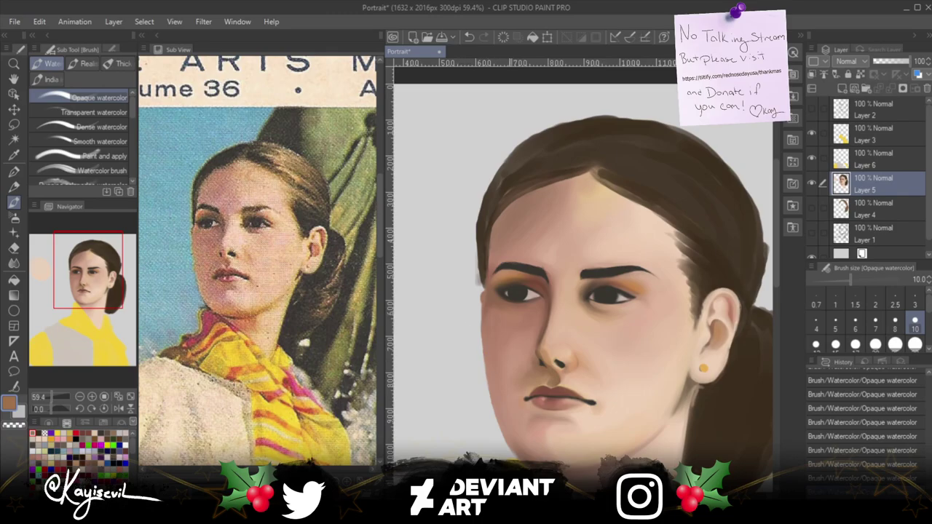
pyautogui.moveTo(457, 417); pyautogui.dragTo(474, 351)
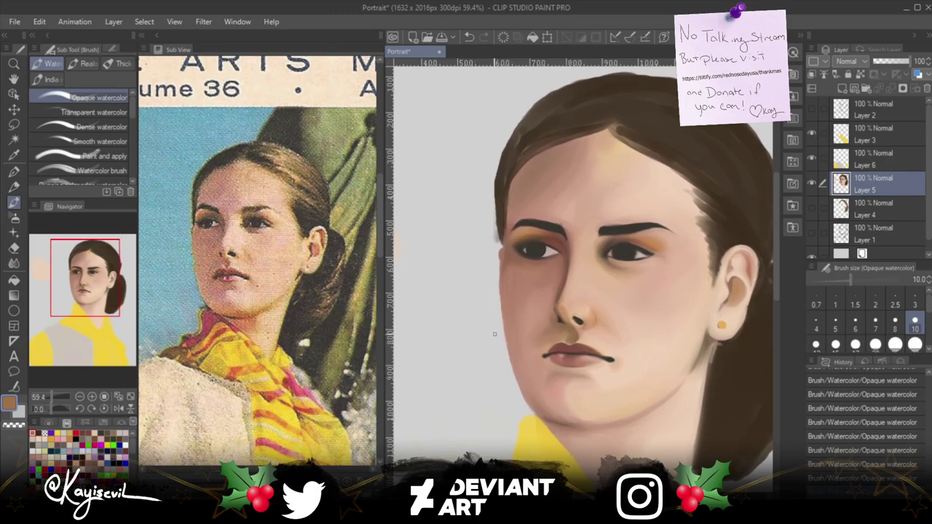
# Clean up the outer edge of the shadowed cheek and jaw with the Opaque watercolor brush and transparent colour, enlarging the brush to 17.
pyautogui.scroll(6, 493, 334)
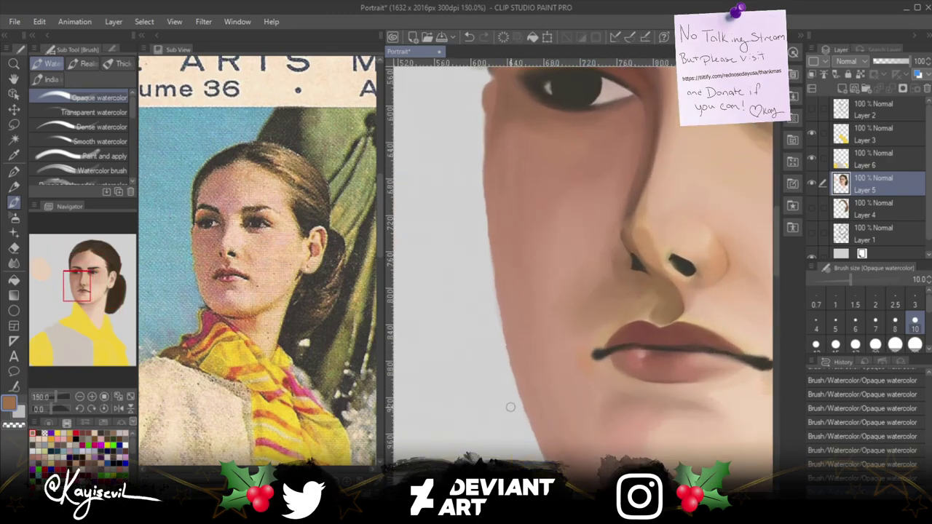
pyautogui.moveTo(498, 420); pyautogui.dragTo(502, 366)
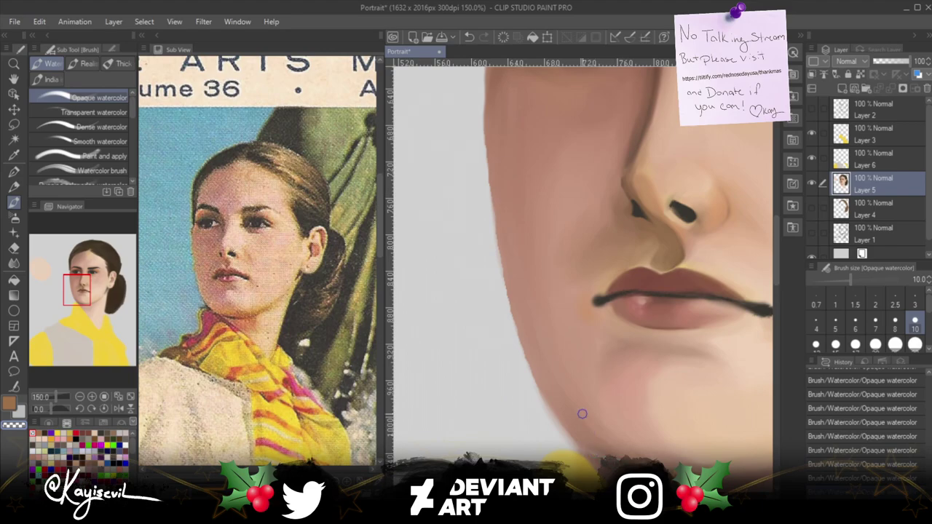
pyautogui.press(']')
pyautogui.press(']')
pyautogui.press(']')
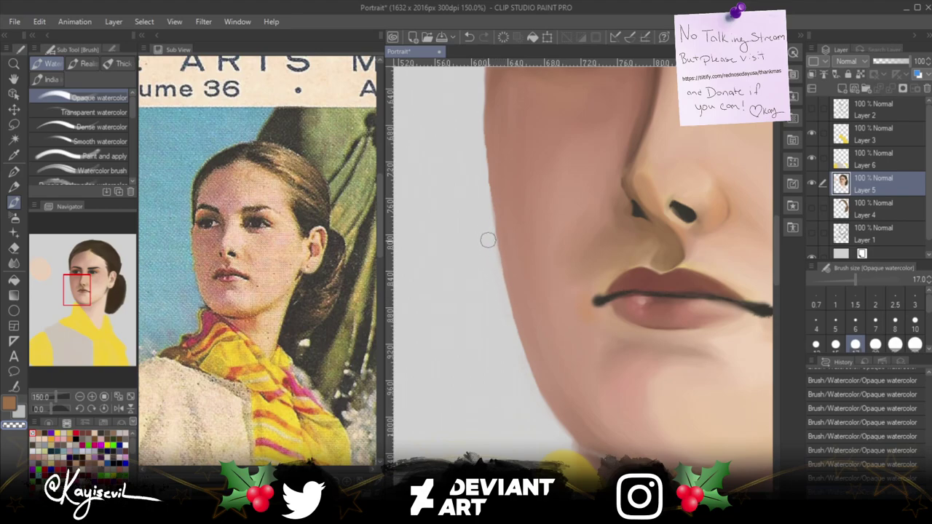
# Refine and smooth the contour of the shadowed cheek from the eye down to the jaw with the size 17 brush.
pyautogui.scroll(3, 478, 251)
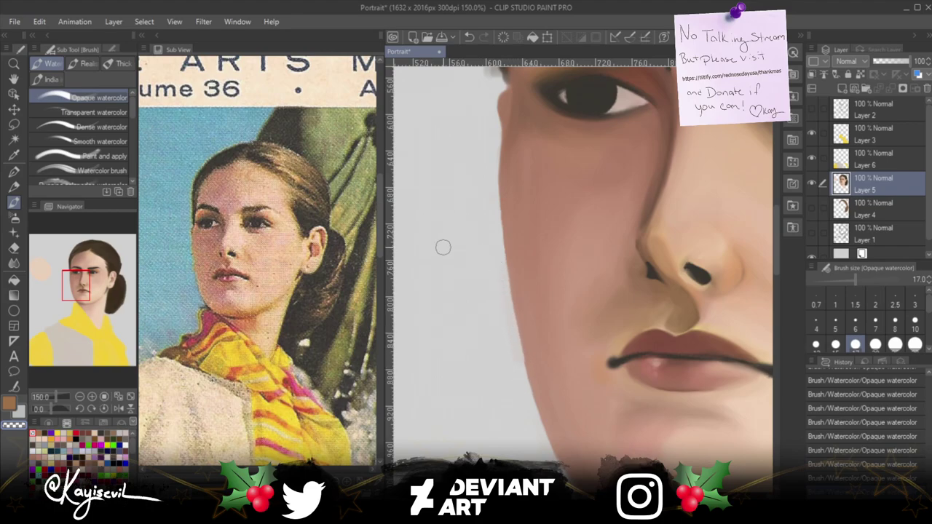
pyautogui.hotkey('ctrl', 'y')
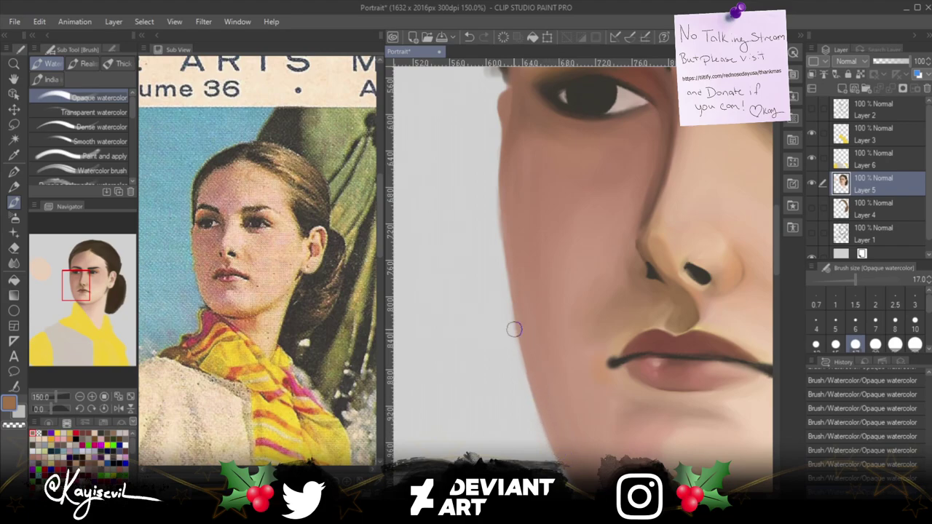
pyautogui.scroll(-5, 521, 422)
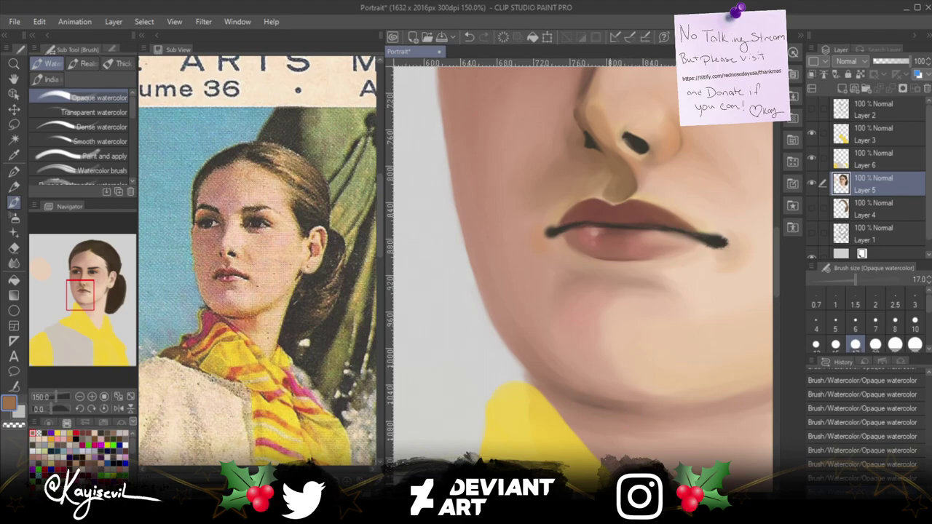
# Enlarge the Opaque watercolor brush to 50.
pyautogui.scroll(-5, 589, 429)
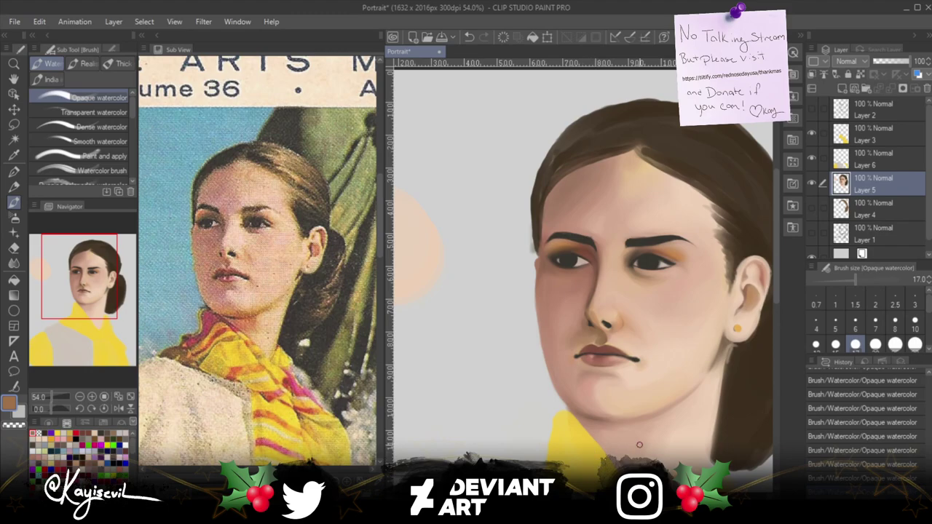
pyautogui.press(']')
pyautogui.press(']')
pyautogui.press(']')
pyautogui.press(']')
pyautogui.press(']')
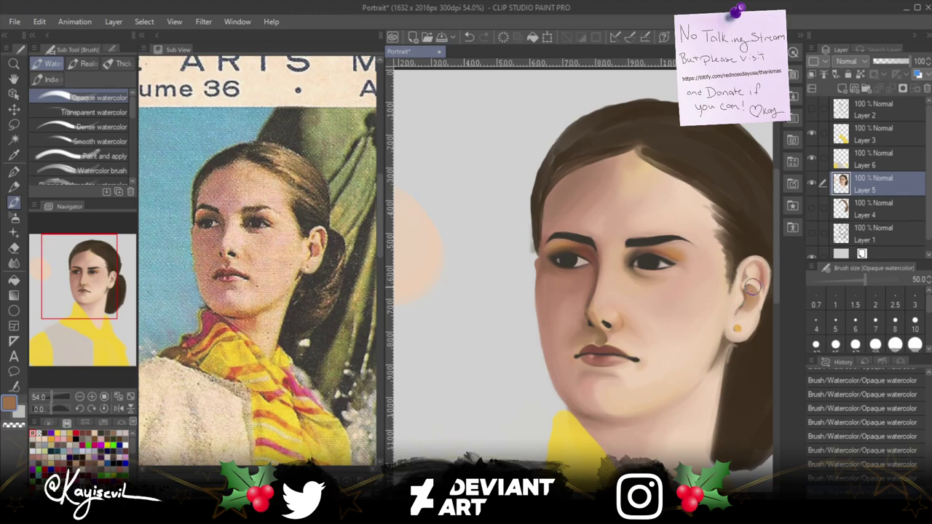
# Soften the inner fold of the upper ear with the Opaque watercolor brush reduced to 17.
pyautogui.scroll(3, 750, 287)
pyautogui.scroll(1, 750, 288)
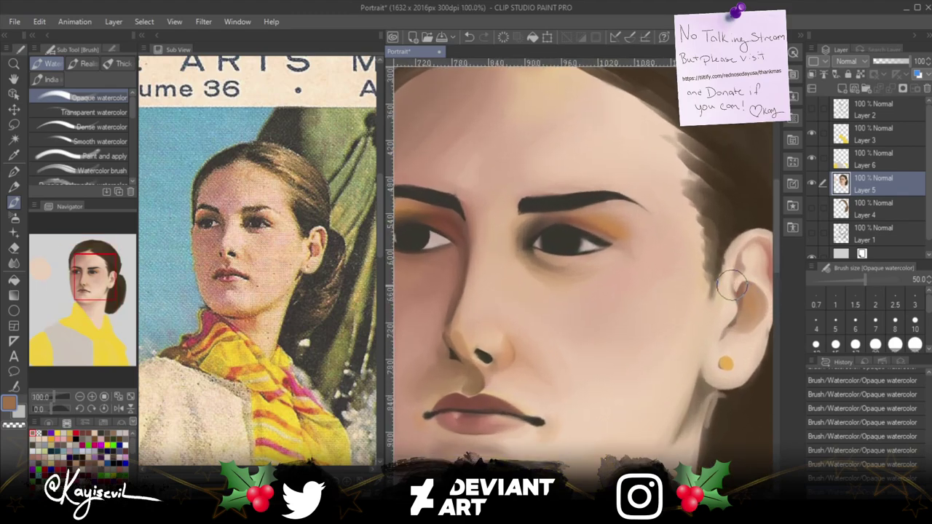
pyautogui.moveTo(732, 280); pyautogui.dragTo(684, 270)
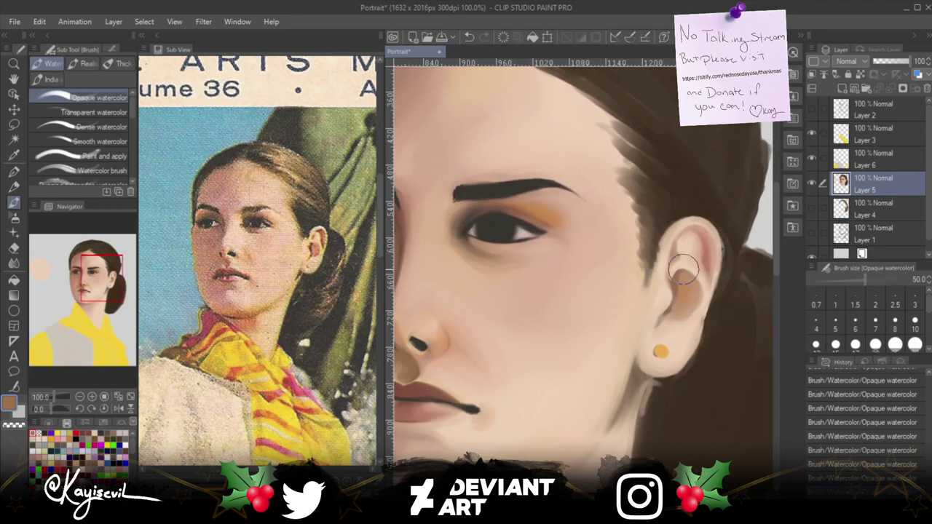
pyautogui.scroll(2, 684, 268)
pyautogui.press('[')
pyautogui.press('[')
pyautogui.press('[')
pyautogui.press('[')
pyautogui.press('[')
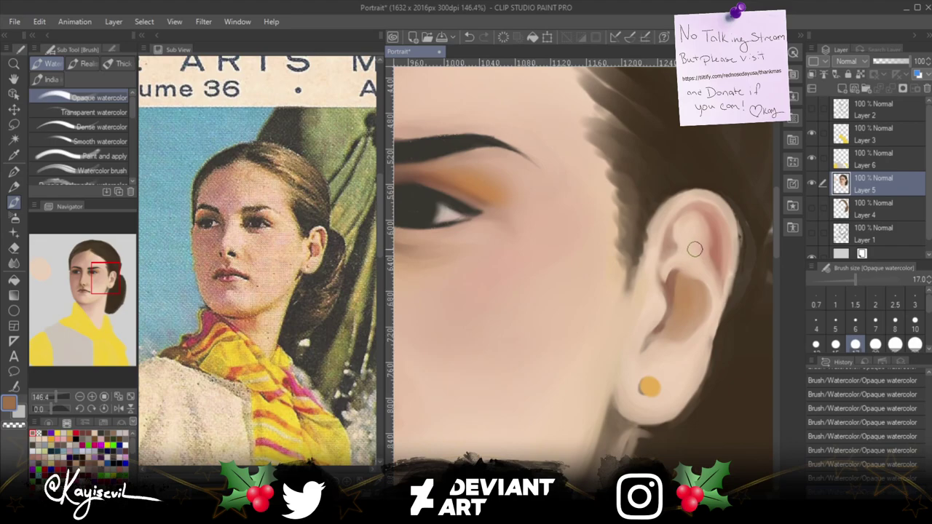
pyautogui.moveTo(698, 225); pyautogui.dragTo(711, 251)
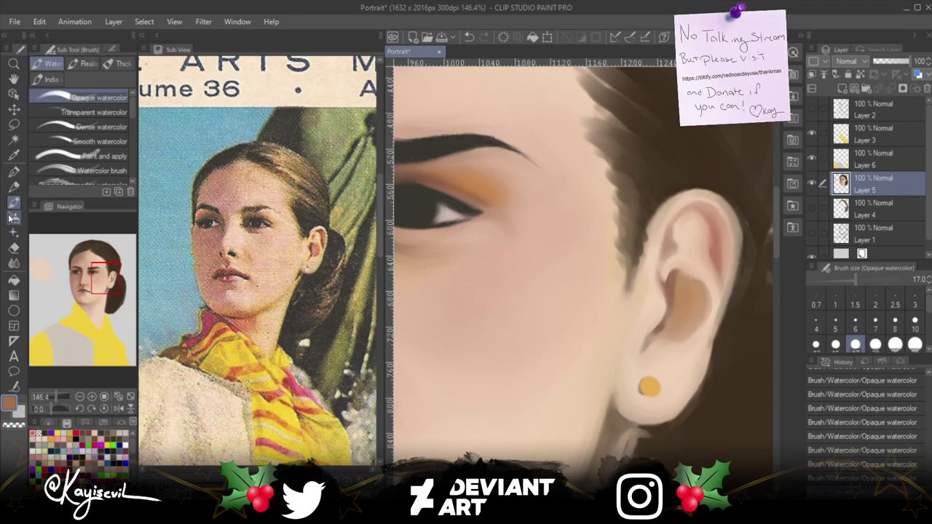
# Refine the outer rim of the ear in a light skin tone, with the brush at 7 and 8.
pyautogui.click(45, 437)
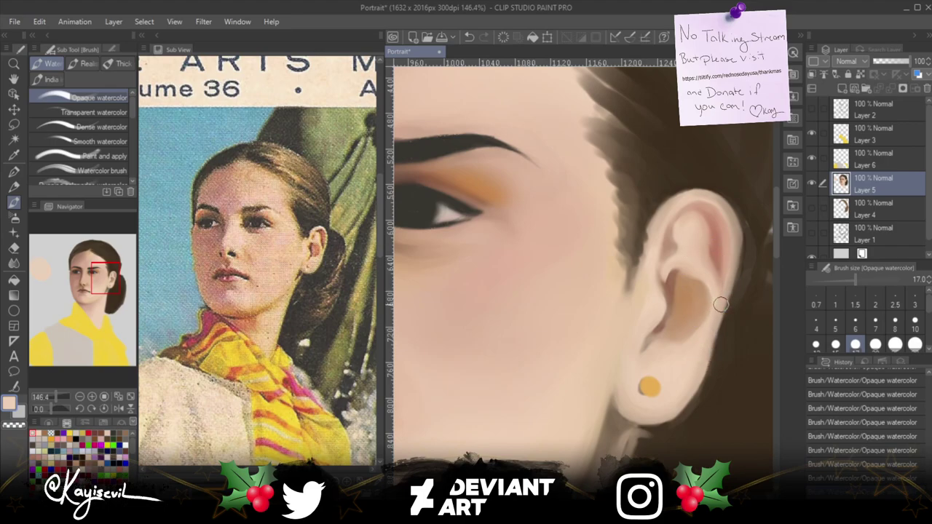
pyautogui.press('[')
pyautogui.press('[')
pyautogui.press('[')
pyautogui.press('[')
pyautogui.press('[')
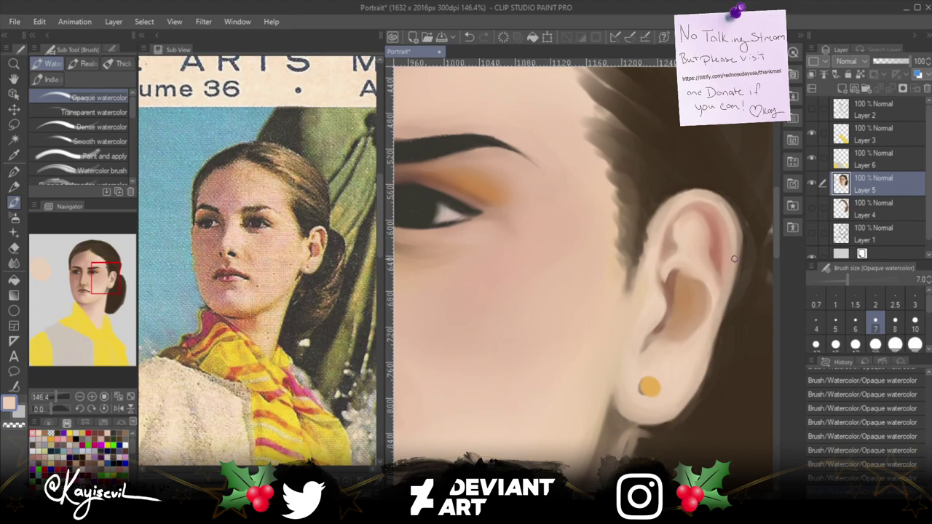
pyautogui.press(']')
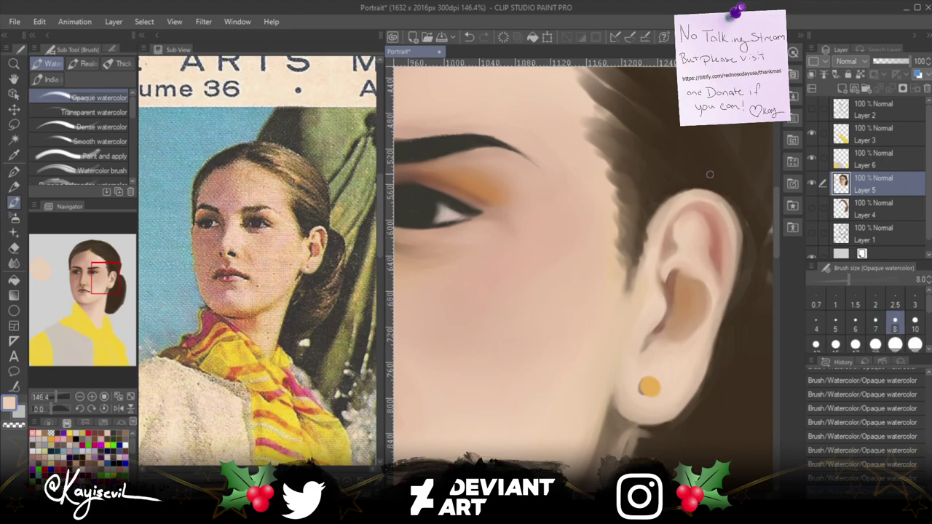
# Smooth the ear's upper rim, inner fold and lobe with the light skin tone, alternating the brush between 15 and 8.
pyautogui.press(']')
pyautogui.press(']')
pyautogui.press(']')
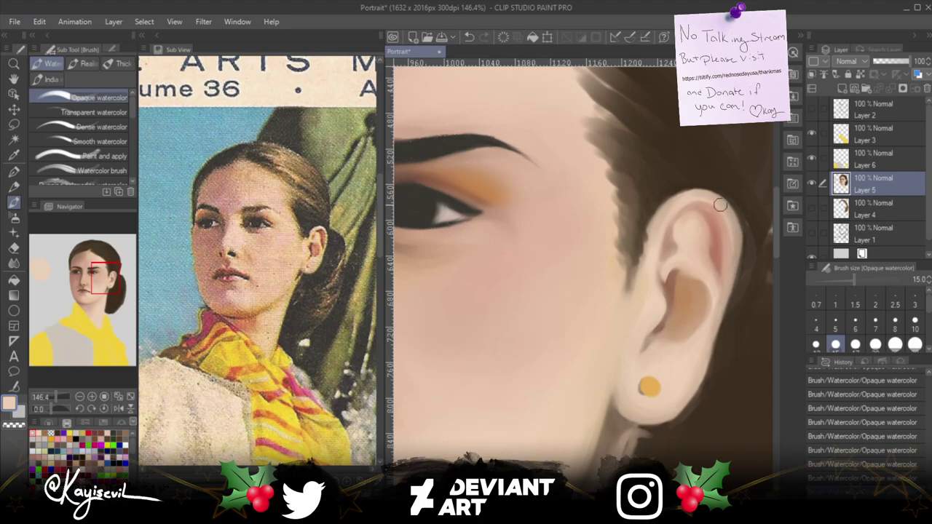
pyautogui.press('[')
pyautogui.press('[')
pyautogui.press('[')
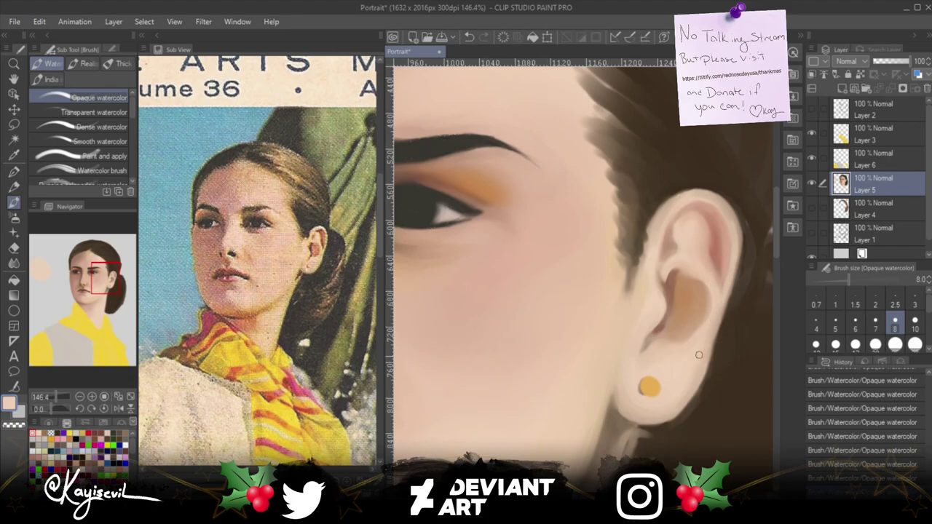
pyautogui.press(']')
pyautogui.press(']')
pyautogui.press(']')
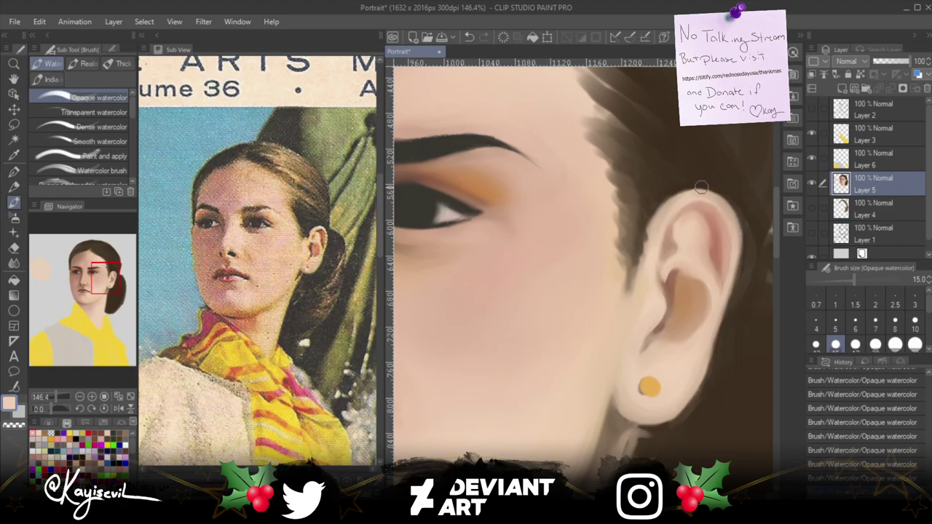
pyautogui.click(895, 320)
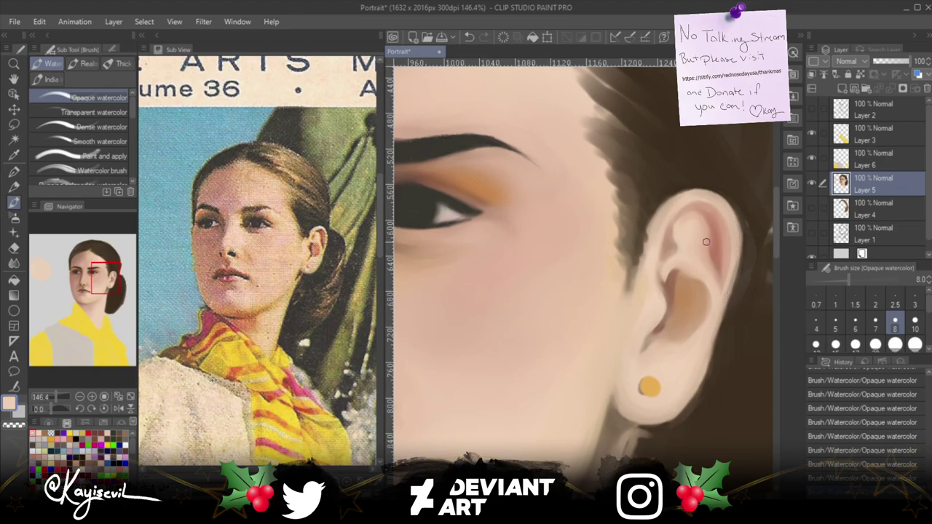
# Repaint the round earring in yellow with a light highlight, using the brush at size 10.
pyautogui.press(']')
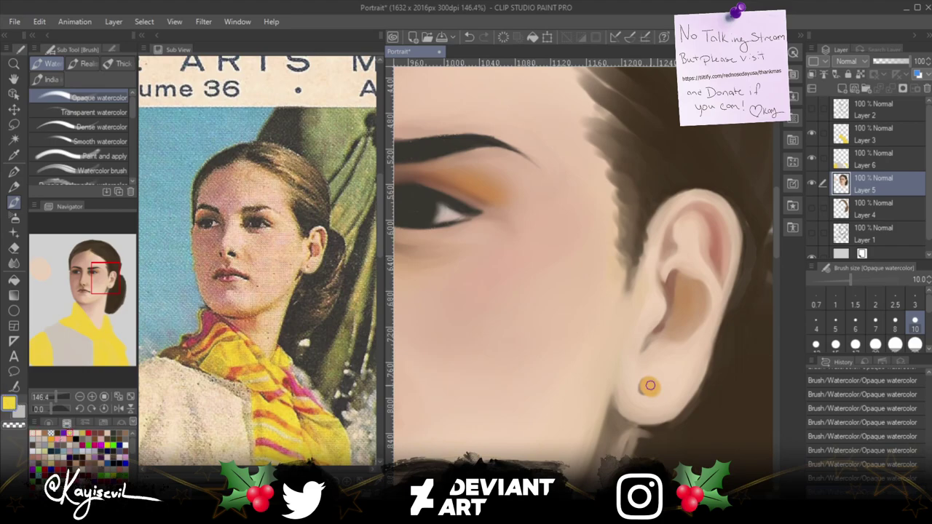
pyautogui.click(649, 386)
pyautogui.click(33, 432)
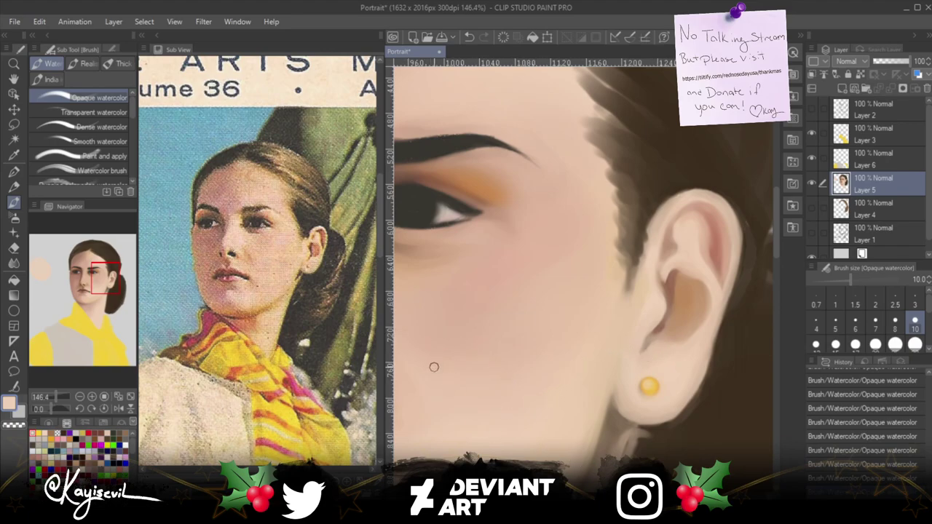
# Blend the light skin tone over the cheek, jaw and neck near the ear, enlarging the brush to 20 and 40.
pyautogui.scroll(-3, 432, 363)
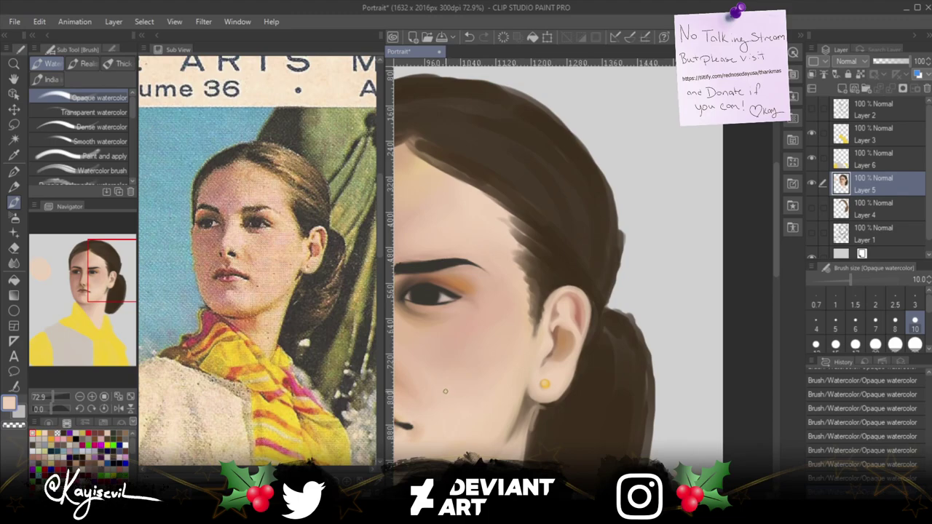
pyautogui.moveTo(428, 404); pyautogui.dragTo(571, 341)
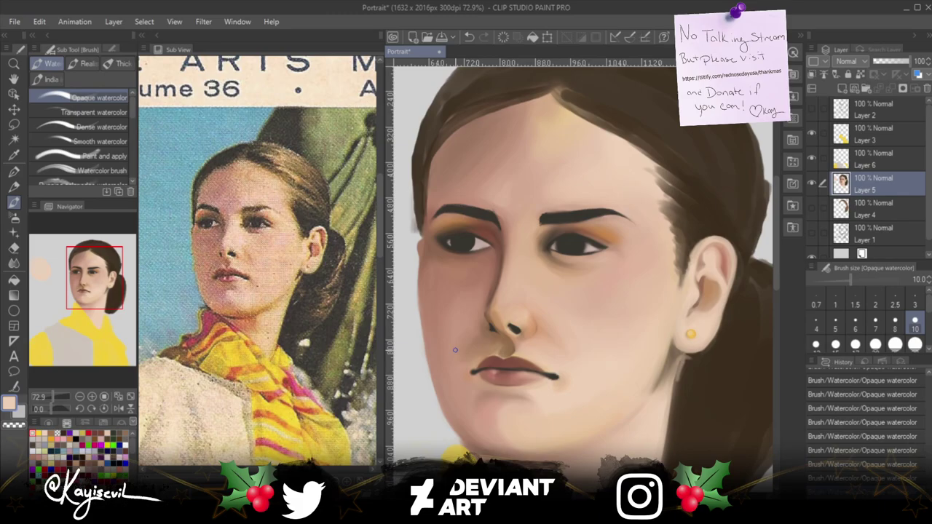
pyautogui.scroll(1, 455, 350)
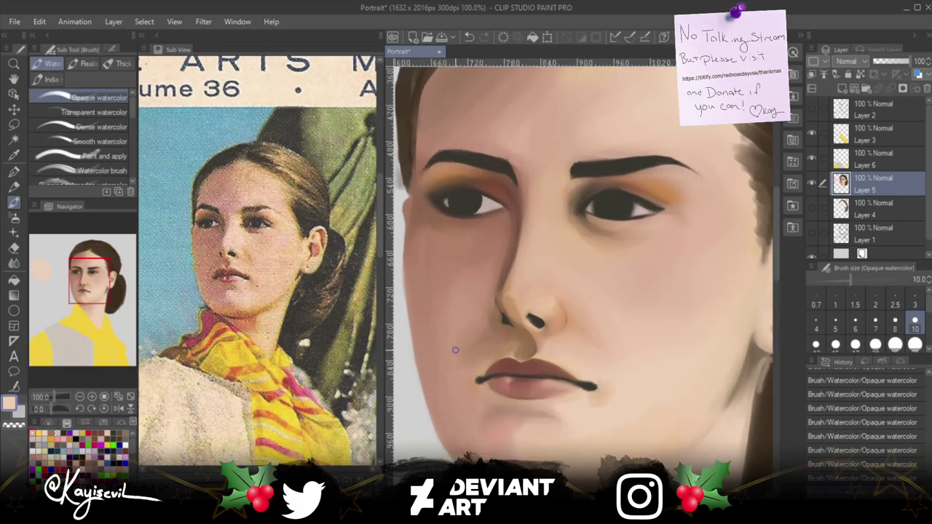
pyautogui.scroll(-1, 455, 351)
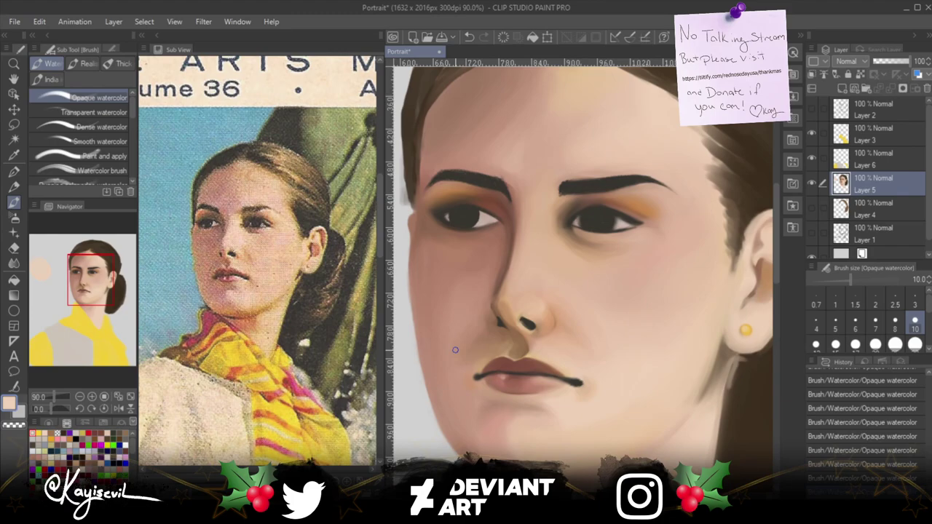
pyautogui.scroll(-1, 477, 446)
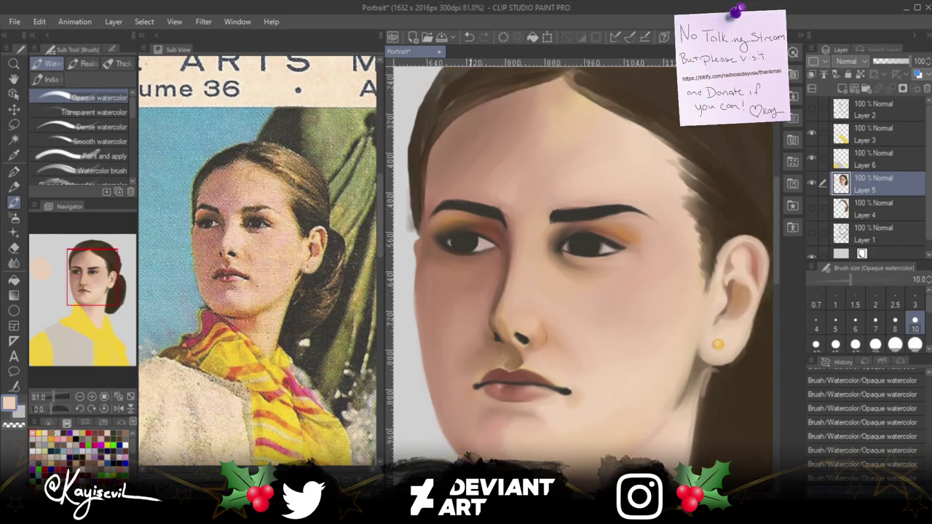
pyautogui.moveTo(454, 444); pyautogui.dragTo(457, 402)
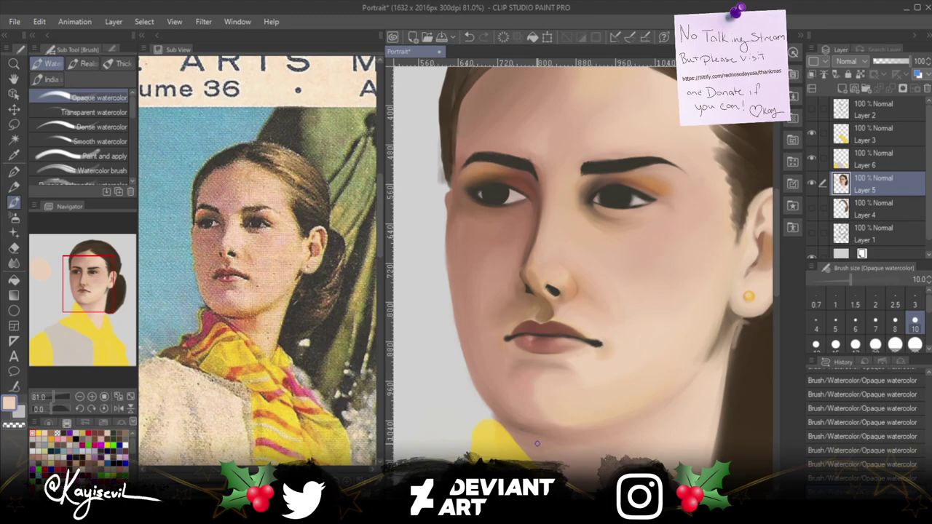
pyautogui.press(']')
pyautogui.press(']')
pyautogui.press(']')
pyautogui.press(']')
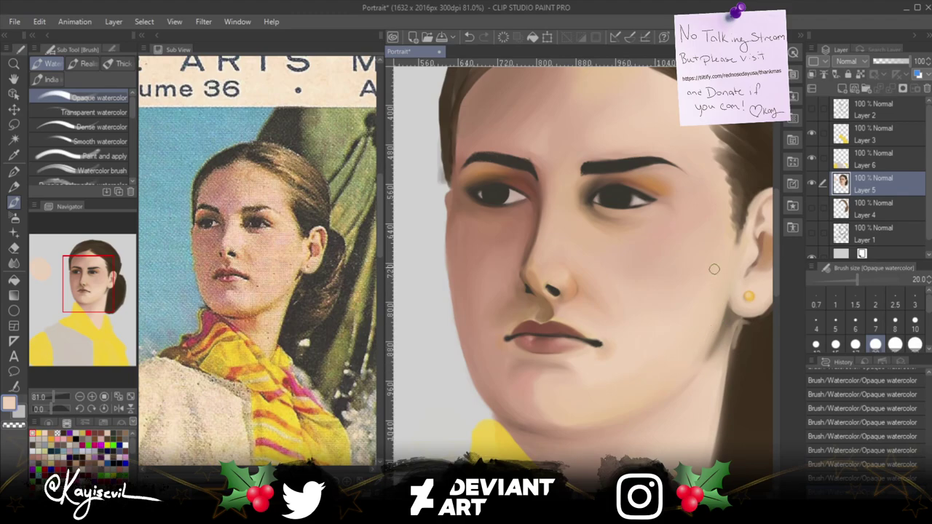
pyautogui.press(']')
pyautogui.press(']')
pyautogui.press(']')
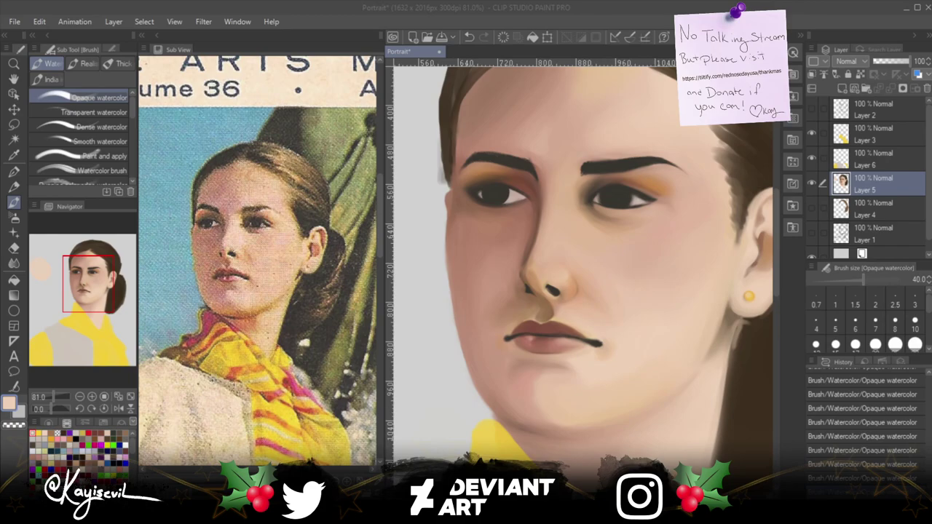
# Save the portrait and trim the outer edge of the shadowed cheek and jaw with transparent colour at brush size 40.
pyautogui.click(350, 390)
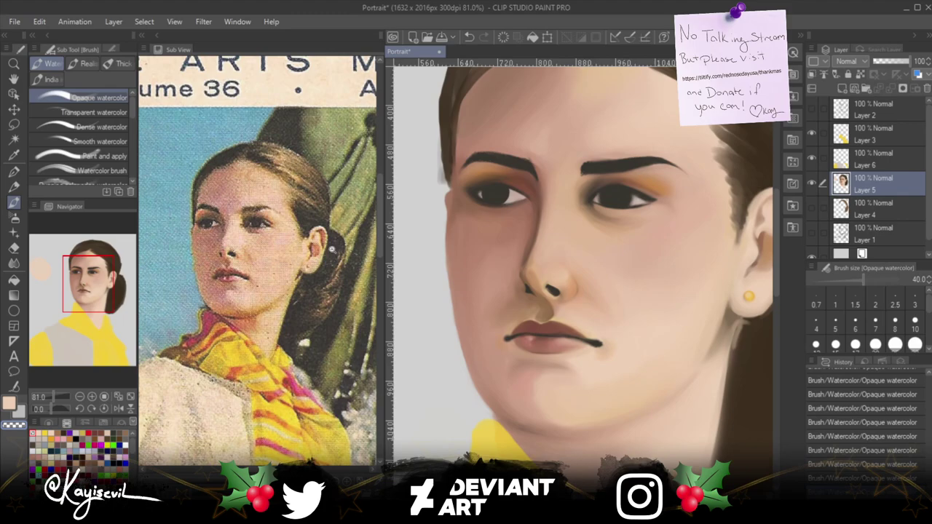
pyautogui.hotkey('ctrl', 's')
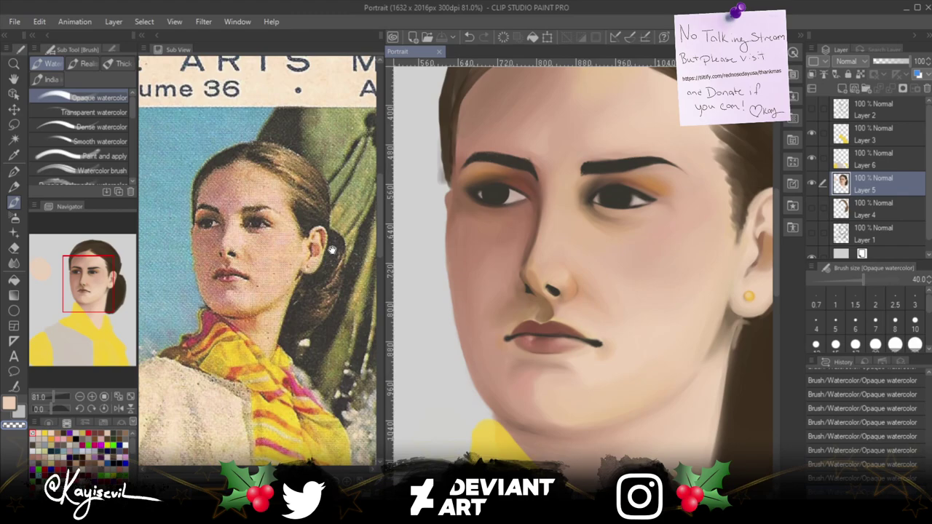
pyautogui.moveTo(443, 309)
pyautogui.mouseDown()
pyautogui.moveTo(448, 341)
pyautogui.moveTo(442, 320)
pyautogui.mouseUp()
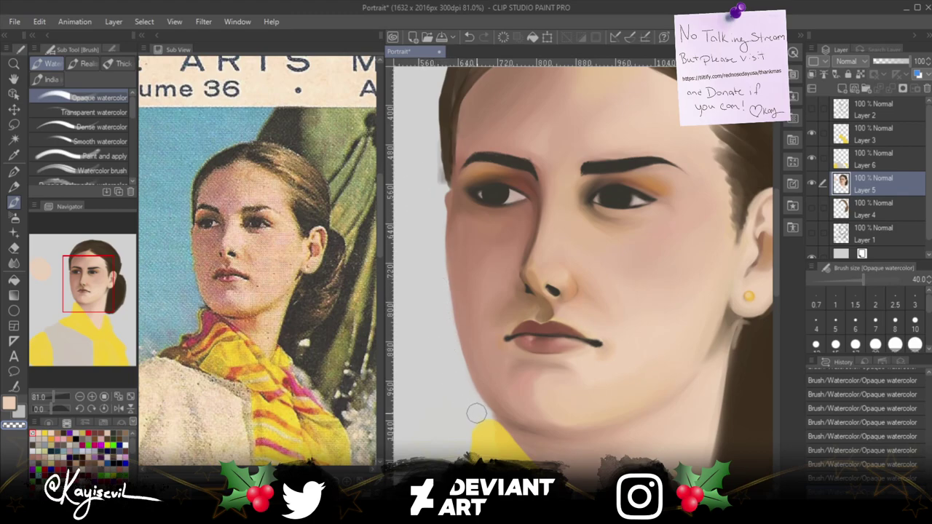
pyautogui.moveTo(481, 413)
pyautogui.mouseDown()
pyautogui.moveTo(470, 410)
pyautogui.moveTo(484, 419)
pyautogui.moveTo(473, 416)
pyautogui.moveTo(483, 449)
pyautogui.mouseUp()
# Rework the hair edge at the temple beside the shadowed eye in dark brown, with the brush at 15 and 25.
pyautogui.scroll(5, 414, 175)
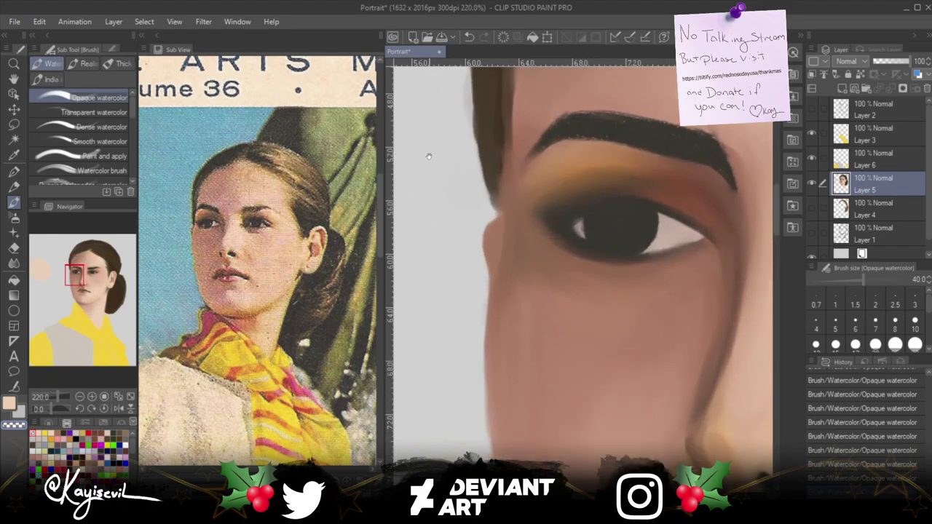
pyautogui.scroll(1, 429, 189)
pyautogui.moveTo(429, 189); pyautogui.dragTo(414, 208)
pyautogui.press('[')
pyautogui.press('[')
pyautogui.press('[')
pyautogui.press('[')
pyautogui.press('[')
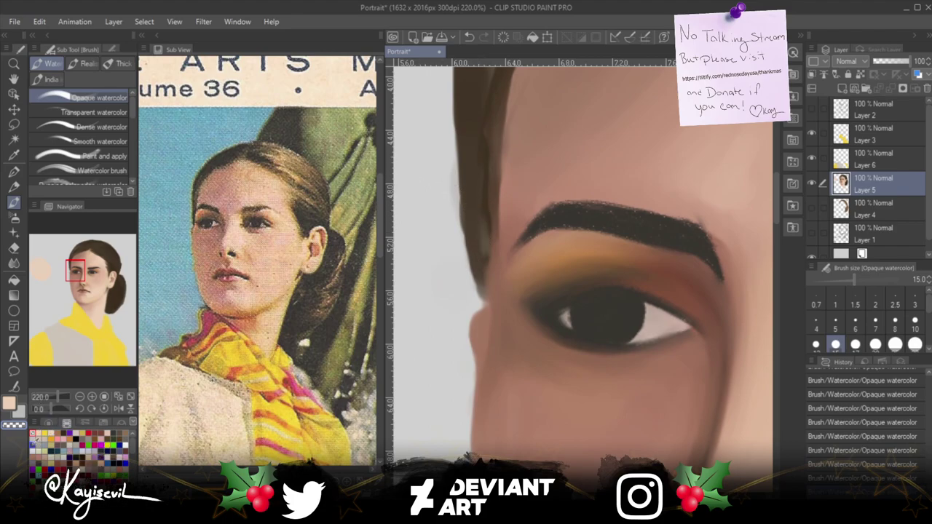
pyautogui.click(64, 432)
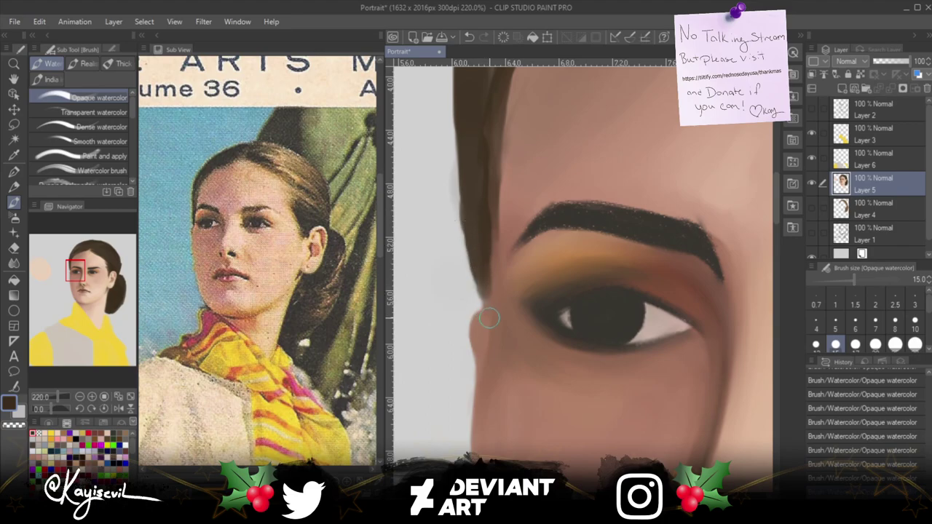
pyautogui.press(']')
pyautogui.press(']')
pyautogui.press(']')
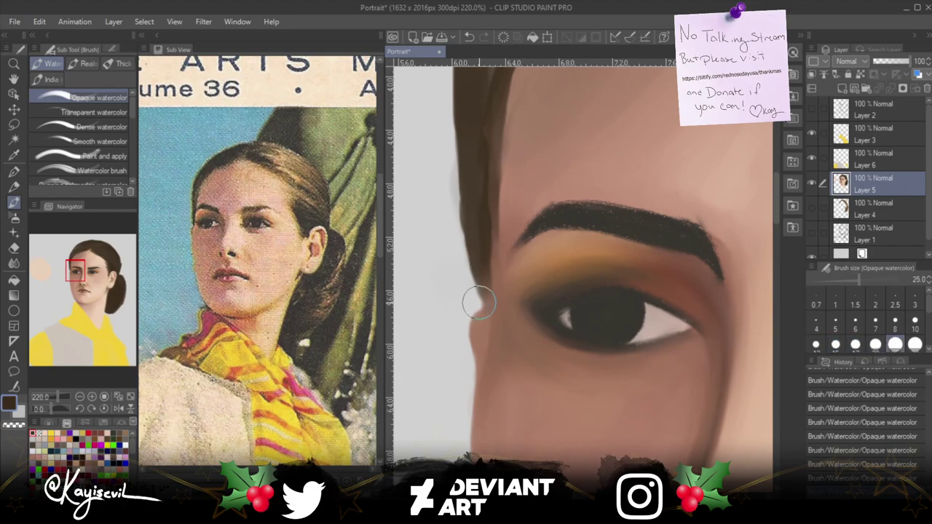
# Extend the dark brown hair down the temple into a fine point beside the eye, with the brush reduced to 7.
pyautogui.press('[')
pyautogui.press('[')
pyautogui.press('[')
pyautogui.press('[')
pyautogui.press('[')
pyautogui.press('[')
pyautogui.press('[')
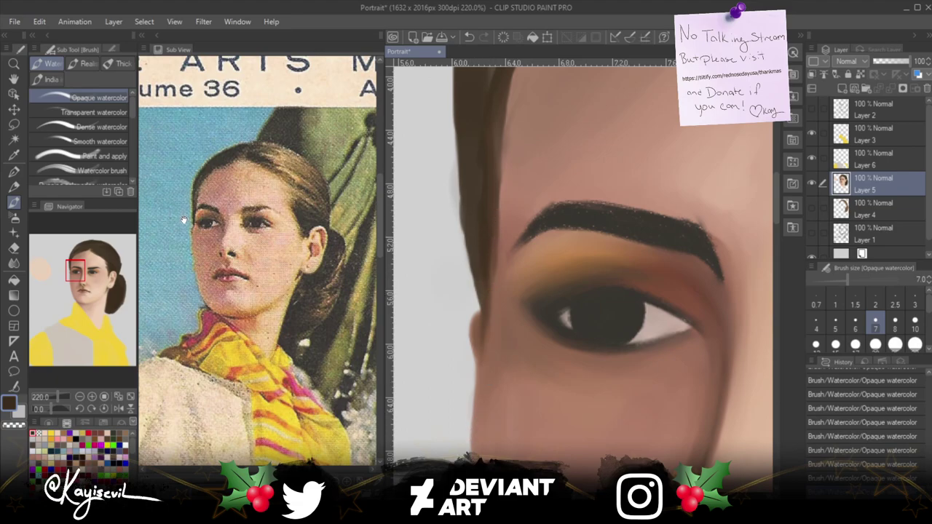
# Compare the painted temple, hairline and face with an enlarged view of the reference photo.
pyautogui.scroll(5, 185, 225)
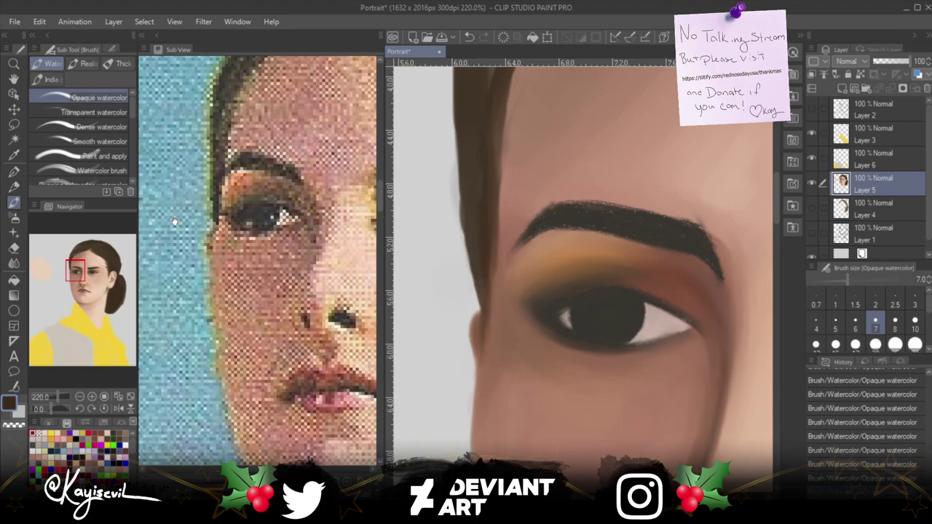
pyautogui.moveTo(177, 197); pyautogui.dragTo(170, 242)
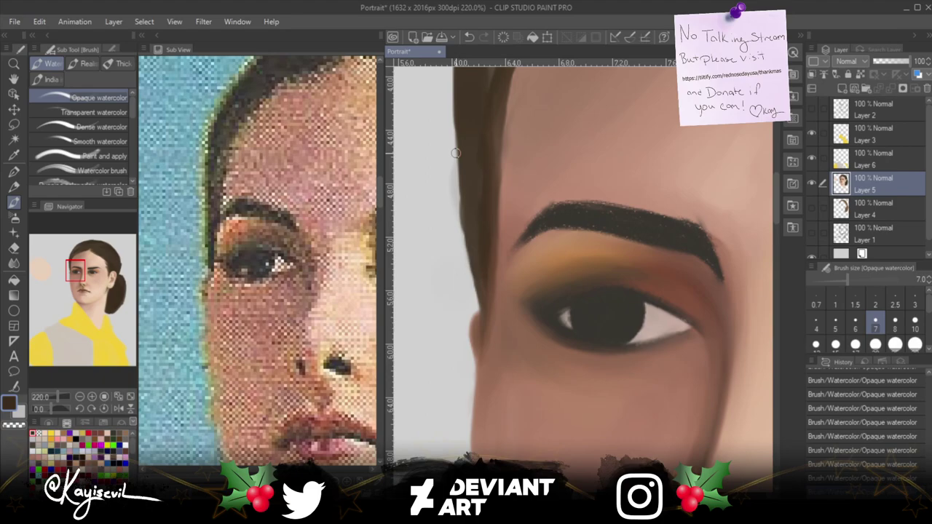
pyautogui.scroll(-5, 450, 386)
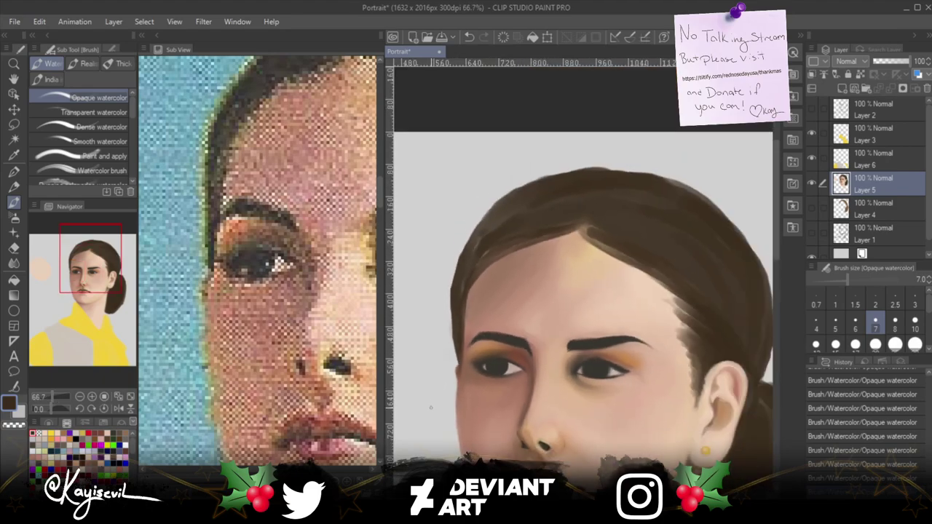
pyautogui.moveTo(430, 406); pyautogui.dragTo(449, 330)
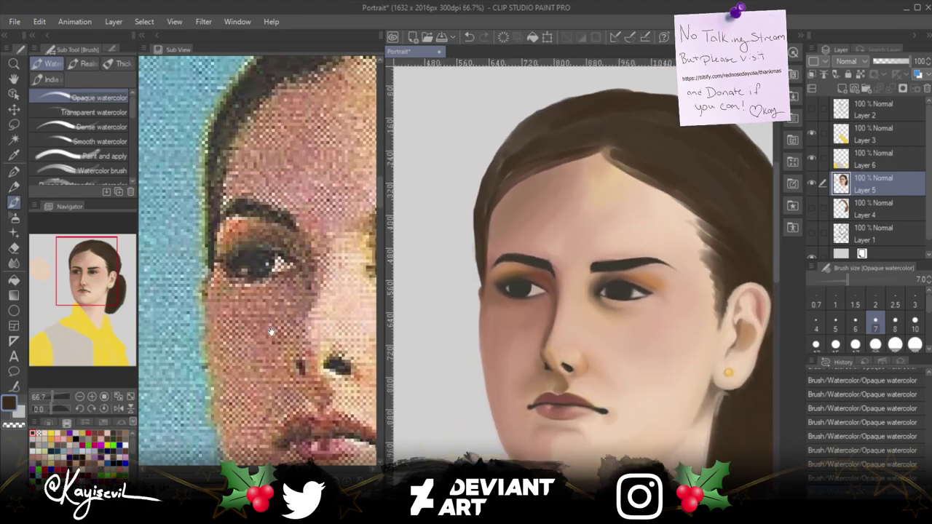
# Widen the reference view and frame the whole head in both the photo and the painting to compare facial proportions and features.
pyautogui.scroll(-4, 224, 367)
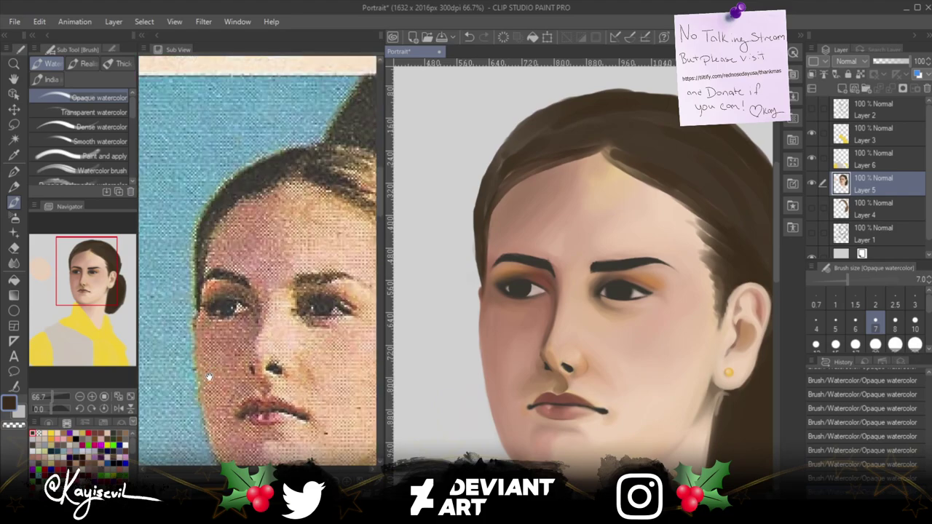
pyautogui.scroll(-2, 211, 375)
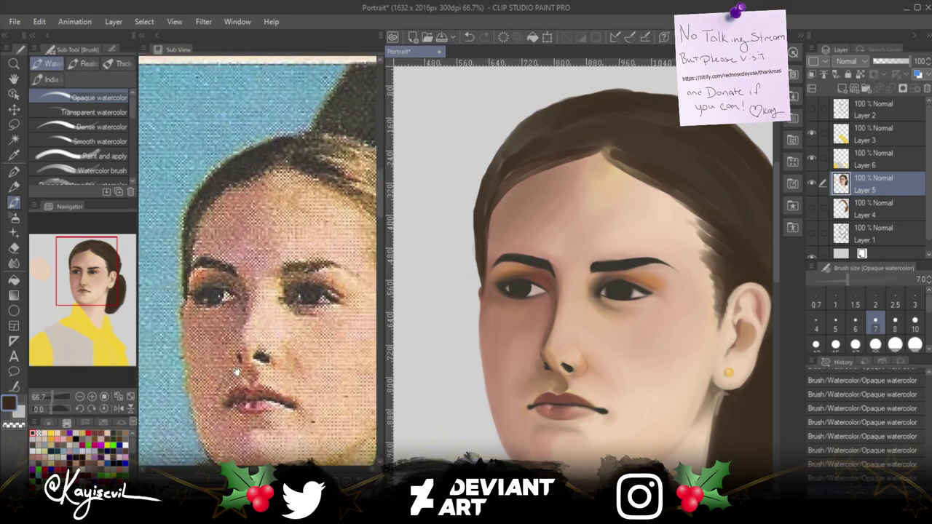
pyautogui.moveTo(439, 423); pyautogui.dragTo(458, 383)
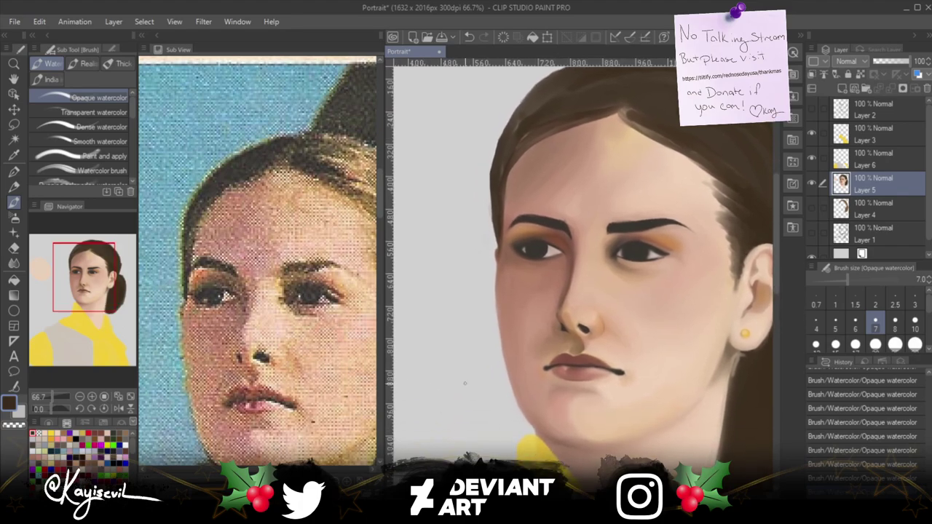
pyautogui.scroll(-1, 465, 383)
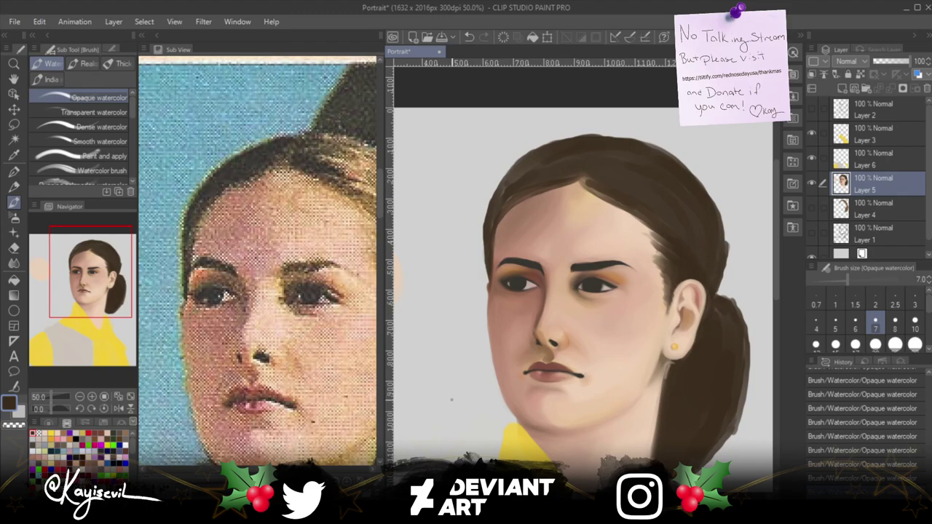
pyautogui.moveTo(451, 418); pyautogui.dragTo(470, 395)
pyautogui.moveTo(385, 376); pyautogui.dragTo(444, 376)
pyautogui.moveTo(284, 397); pyautogui.dragTo(266, 374)
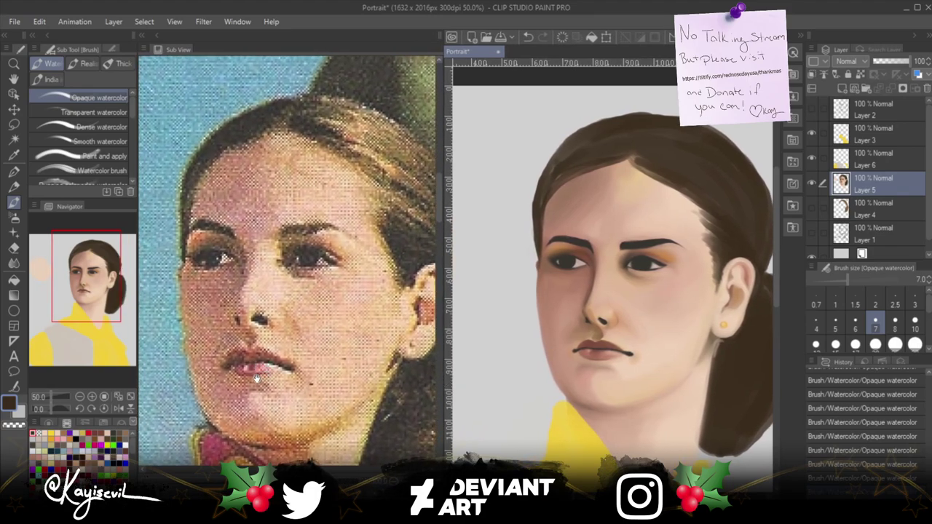
pyautogui.scroll(-2, 261, 380)
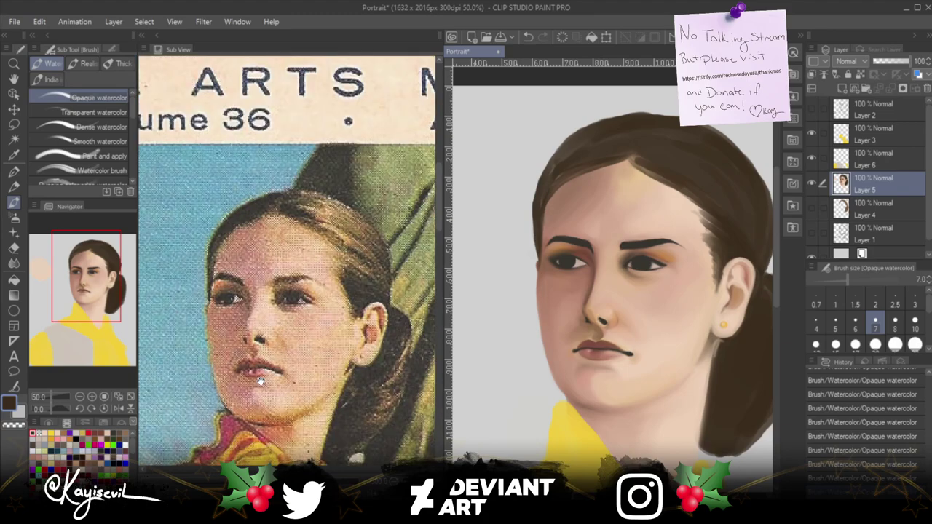
pyautogui.moveTo(261, 382); pyautogui.dragTo(268, 369)
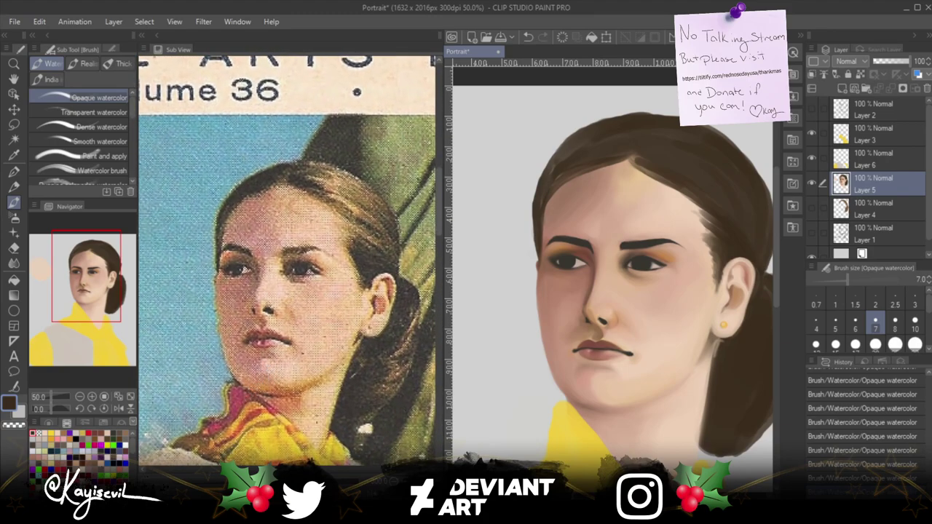
pyautogui.scroll(-2, 288, 262)
pyautogui.scroll(3, 287, 262)
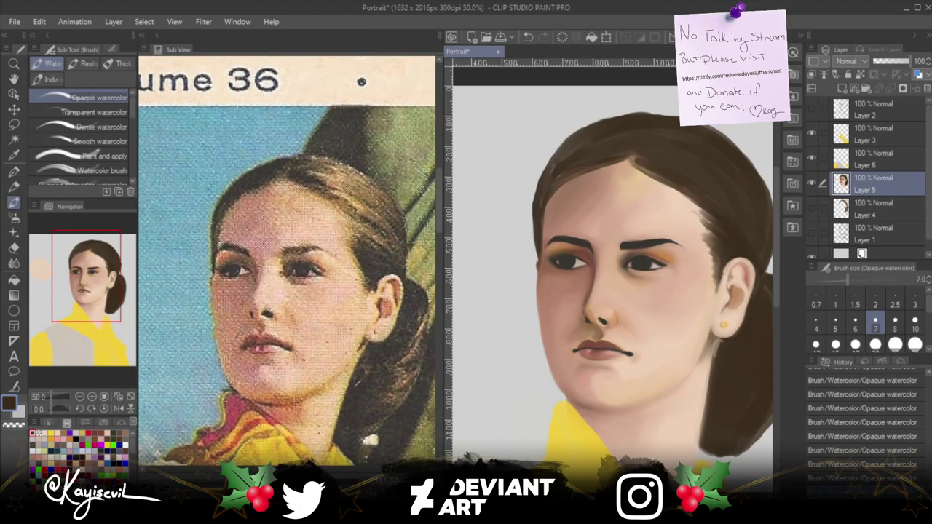
pyautogui.scroll(1, 288, 262)
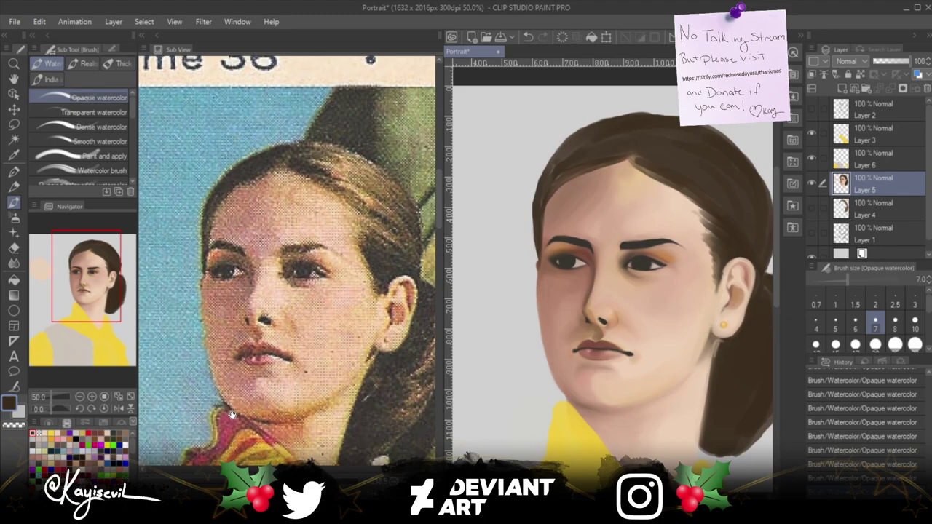
pyautogui.scroll(1, 229, 402)
pyautogui.scroll(1, 229, 400)
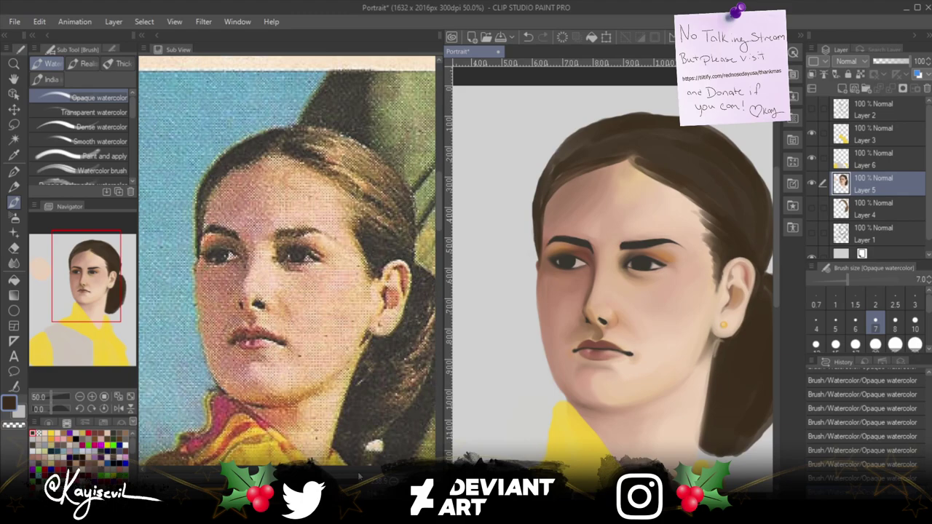
pyautogui.moveTo(494, 379); pyautogui.dragTo(458, 378)
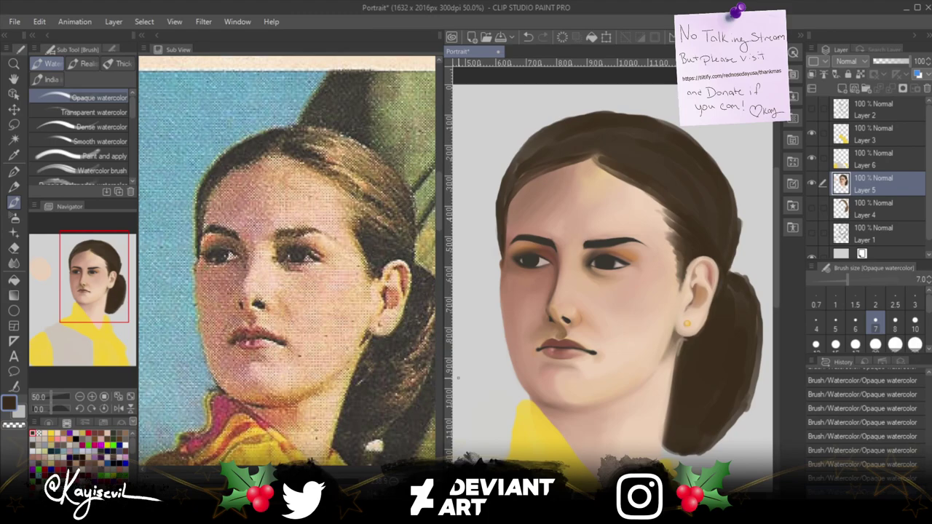
pyautogui.scroll(-2, 474, 378)
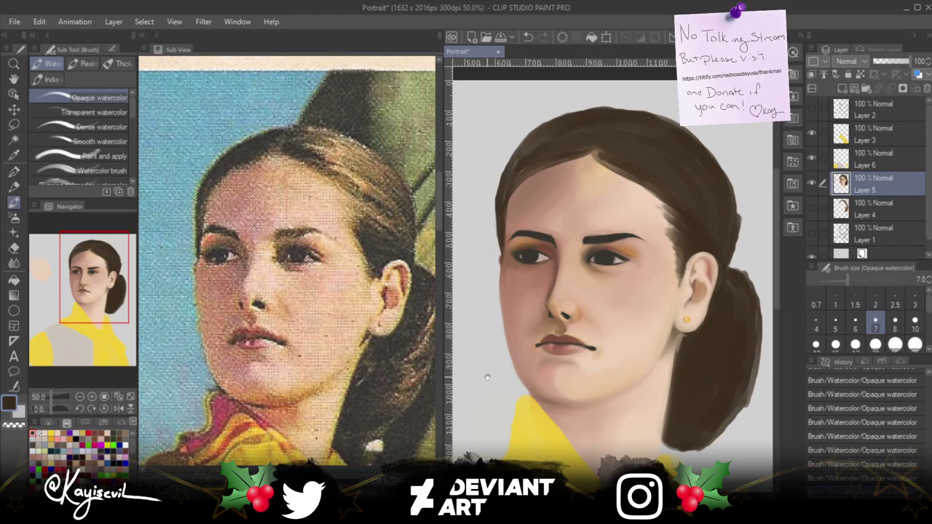
pyautogui.moveTo(487, 377); pyautogui.dragTo(487, 374)
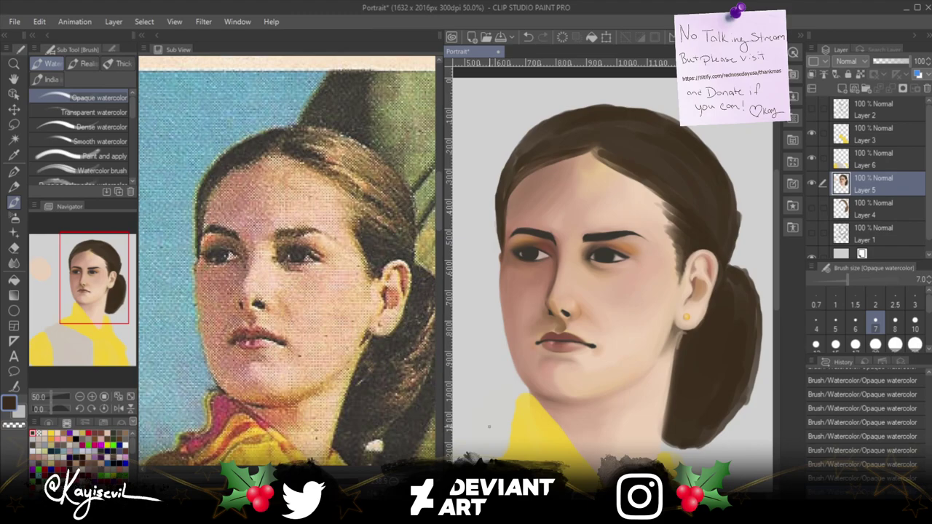
# Lasso the eyebrow above the shadowed eye and shift it slightly outward toward the temple.
pyautogui.click(16, 126)
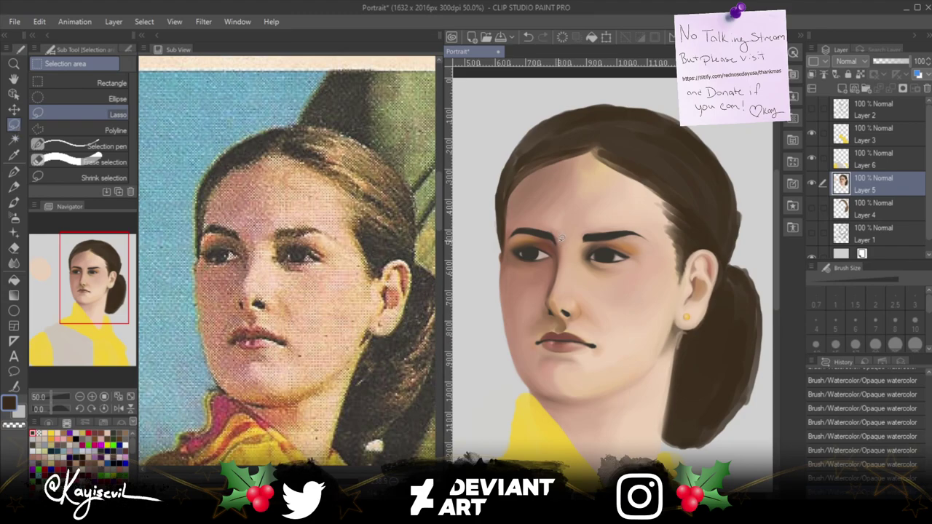
pyautogui.moveTo(561, 242)
pyautogui.mouseDown()
pyautogui.moveTo(525, 220)
pyautogui.moveTo(510, 235)
pyautogui.moveTo(559, 243)
pyautogui.mouseUp()
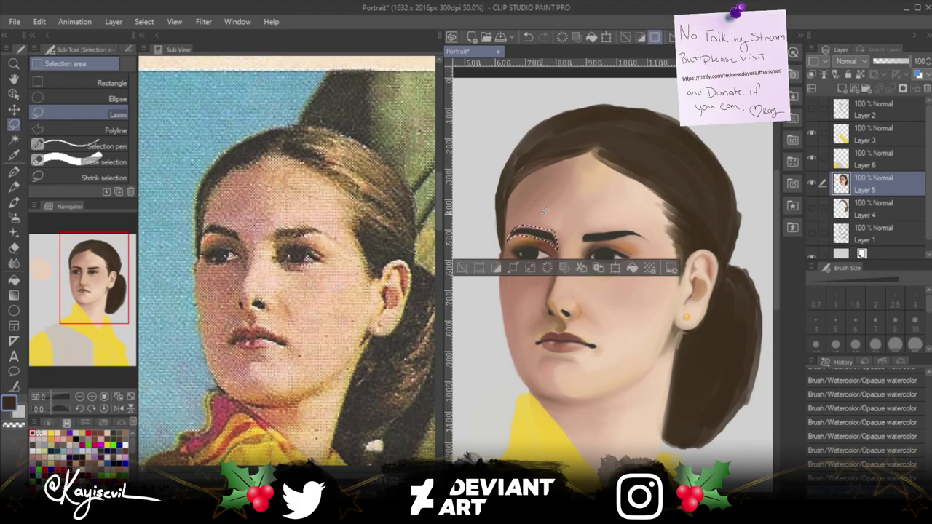
pyautogui.click(615, 268)
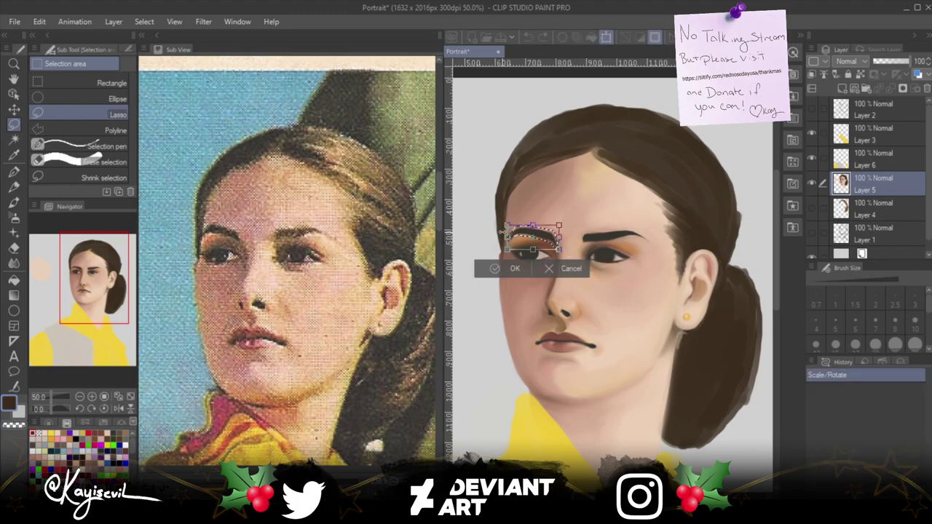
pyautogui.moveTo(517, 231); pyautogui.dragTo(514, 233)
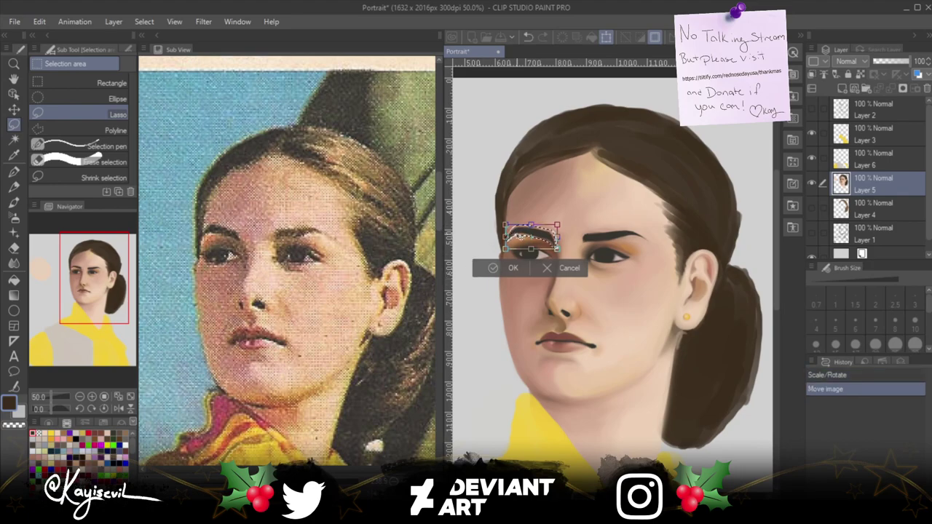
pyautogui.click(508, 268)
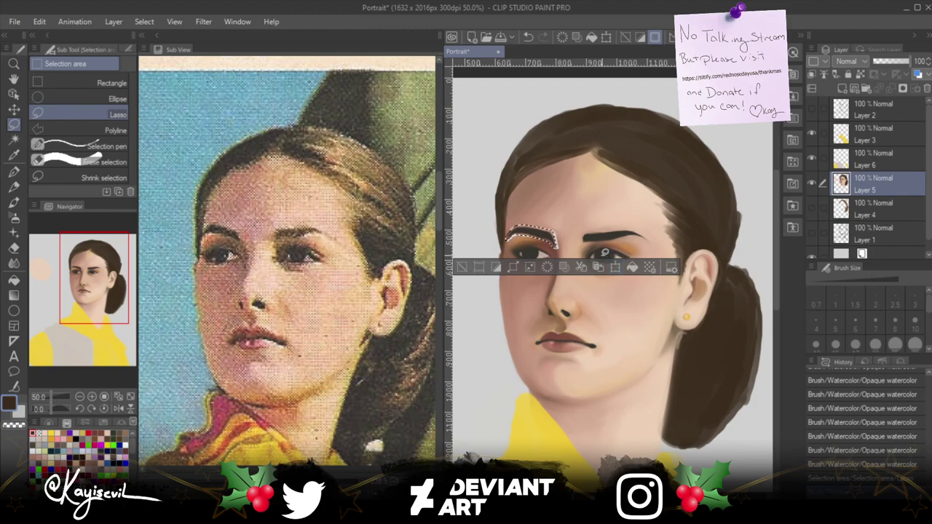
# Nudge the selected eyebrow slightly lower and clear the selection.
pyautogui.click(600, 268)
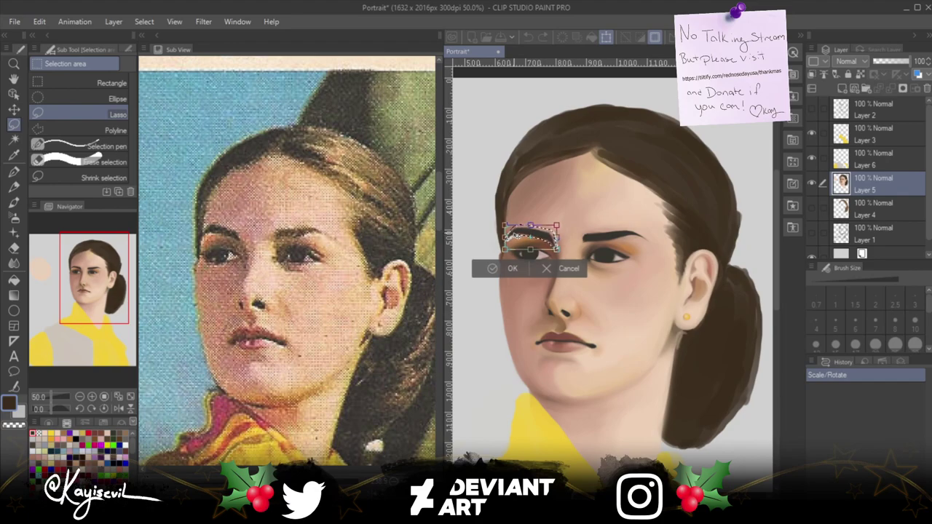
pyautogui.moveTo(530, 237); pyautogui.dragTo(530, 237)
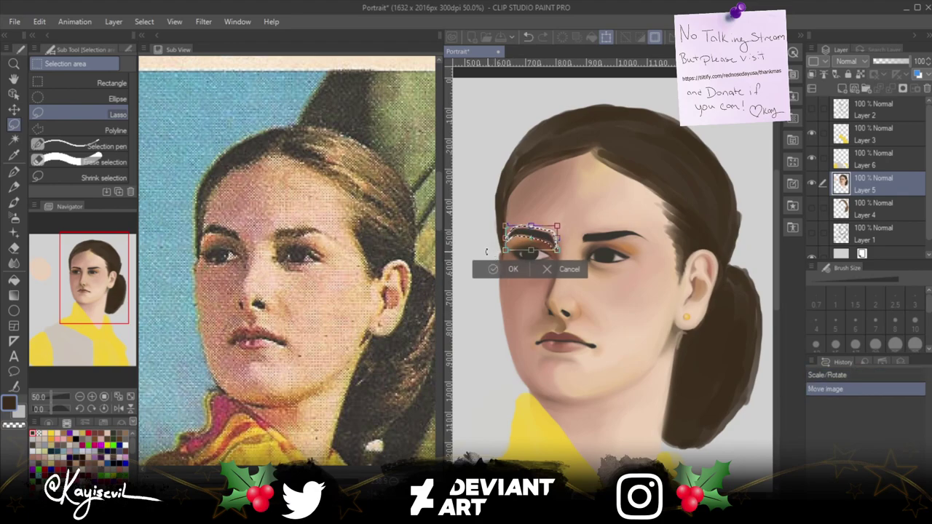
pyautogui.click(488, 271)
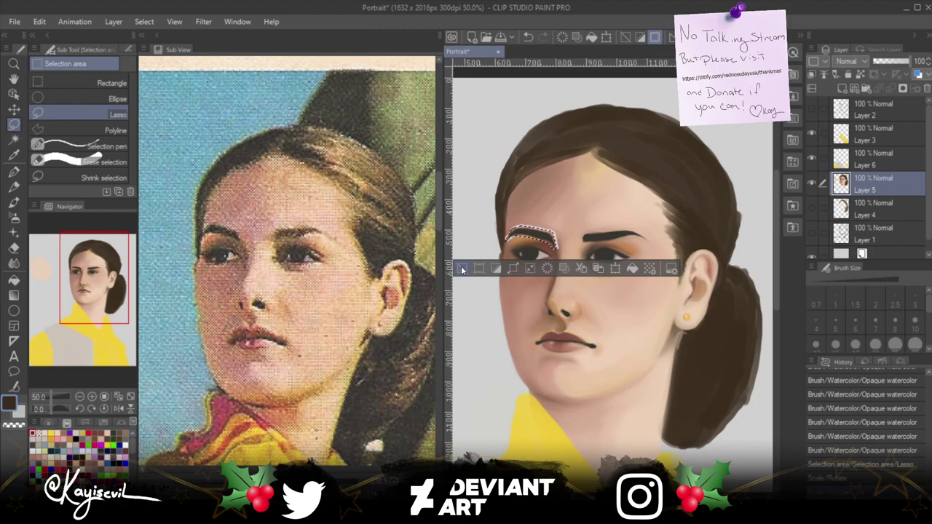
pyautogui.click(462, 270)
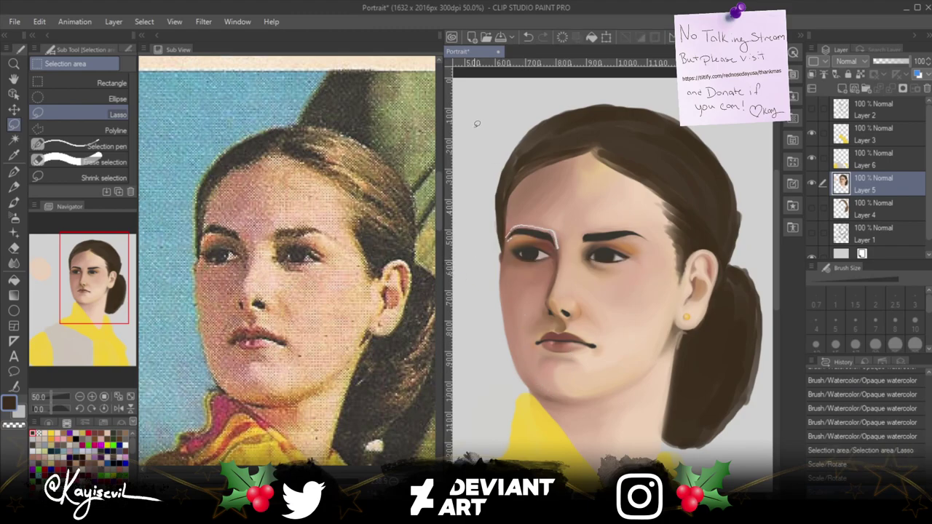
# Touch up the moved eyebrow in dark brown with the Opaque watercolor brush at size 7.
pyautogui.scroll(5, 534, 219)
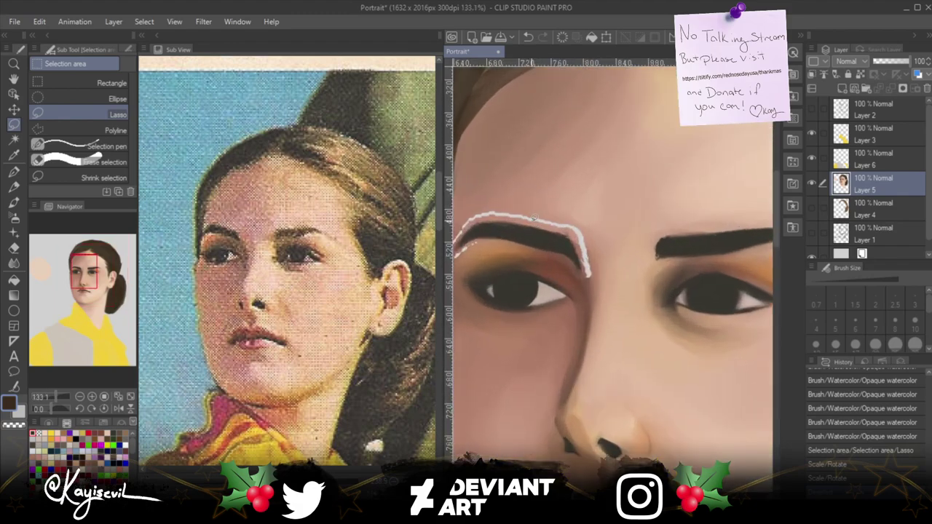
pyautogui.press('b')
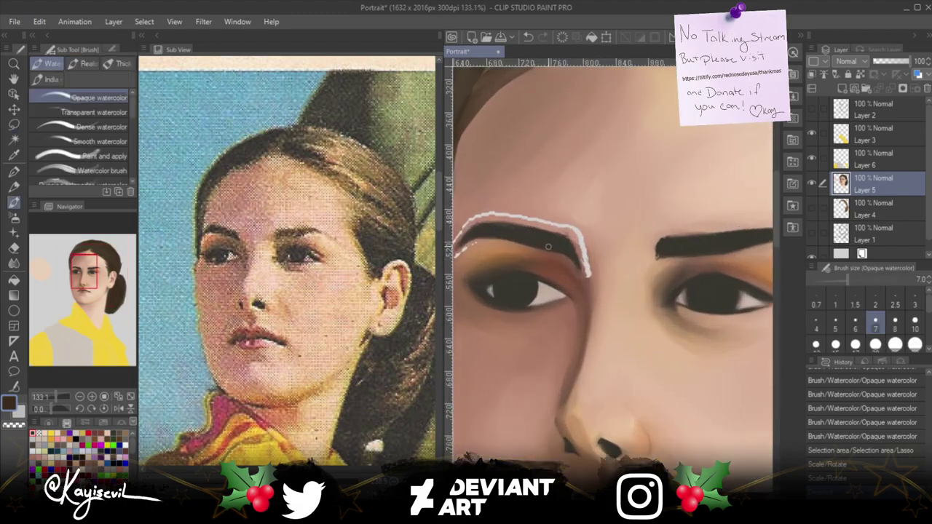
pyautogui.scroll(3, 548, 246)
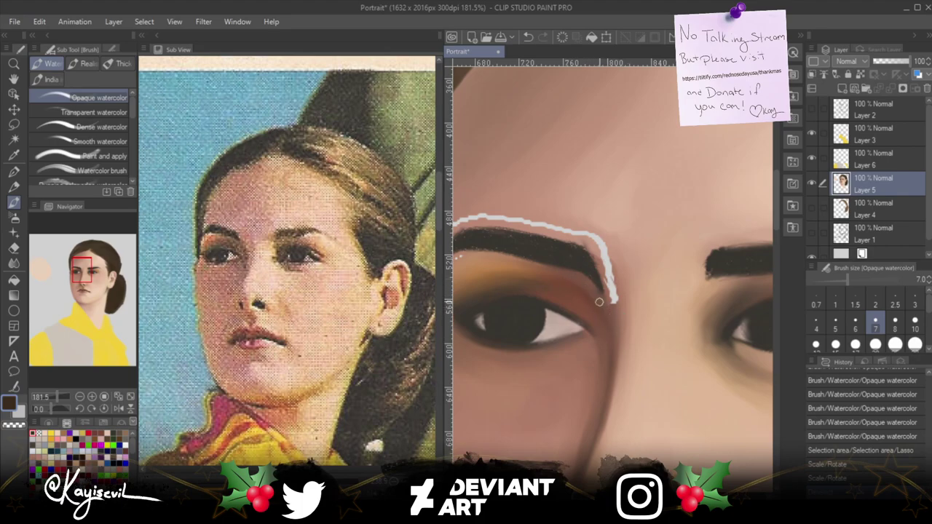
pyautogui.hotkey('ctrl', 'y')
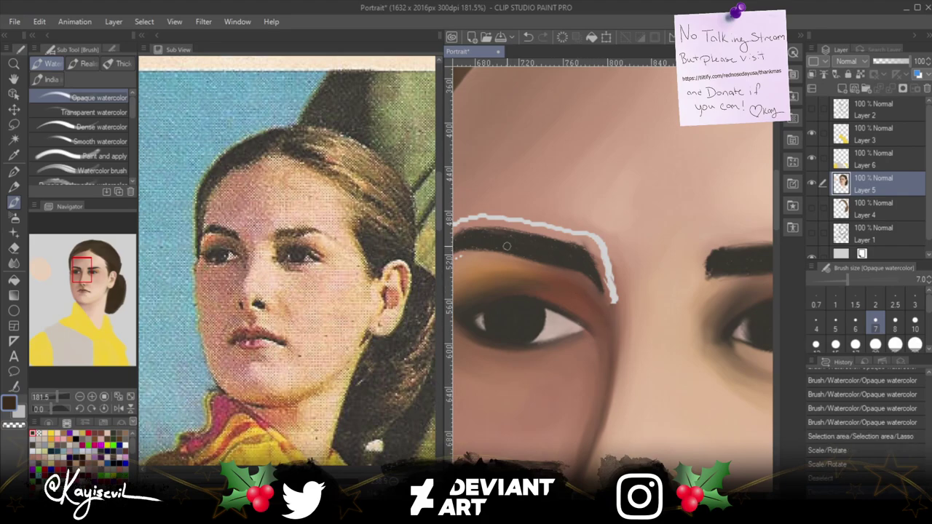
# Sample the reddish-brown skin tone and, with the brush at 15, paint over the pale gap beside the eyebrow's inner end.
pyautogui.press(']')
pyautogui.press(']')
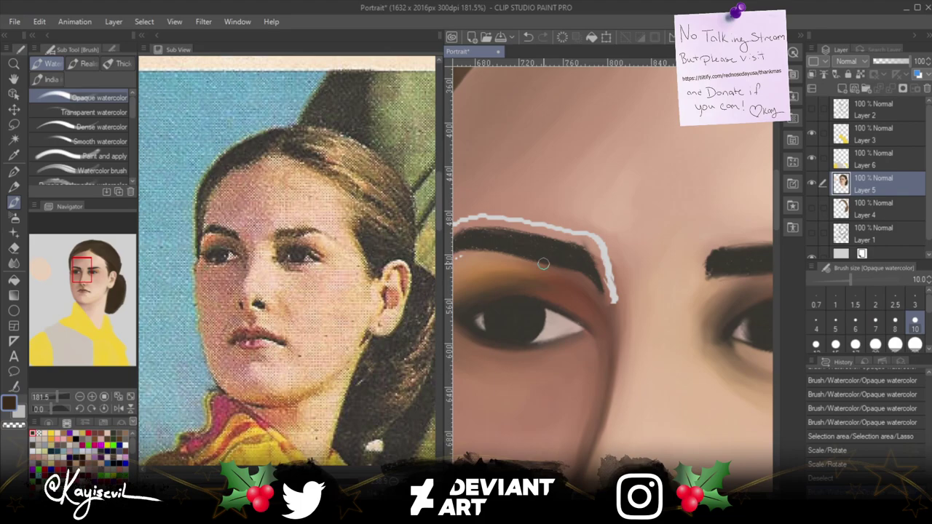
pyautogui.click(19, 158)
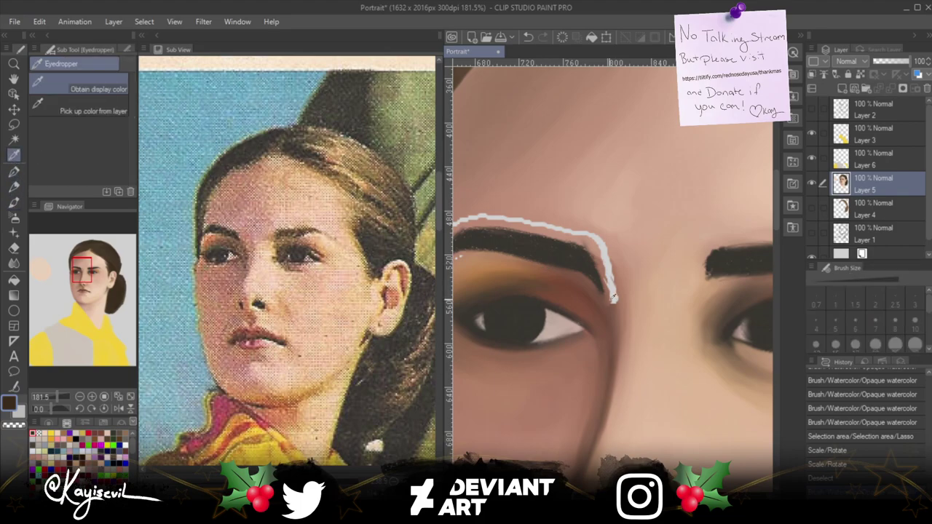
pyautogui.click(613, 295)
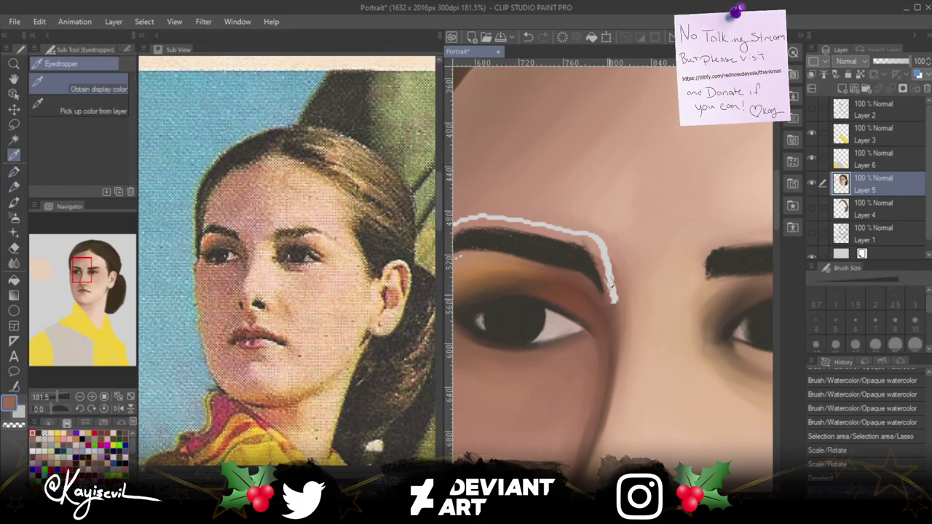
pyautogui.click(14, 203)
pyautogui.press(']')
pyautogui.press(']')
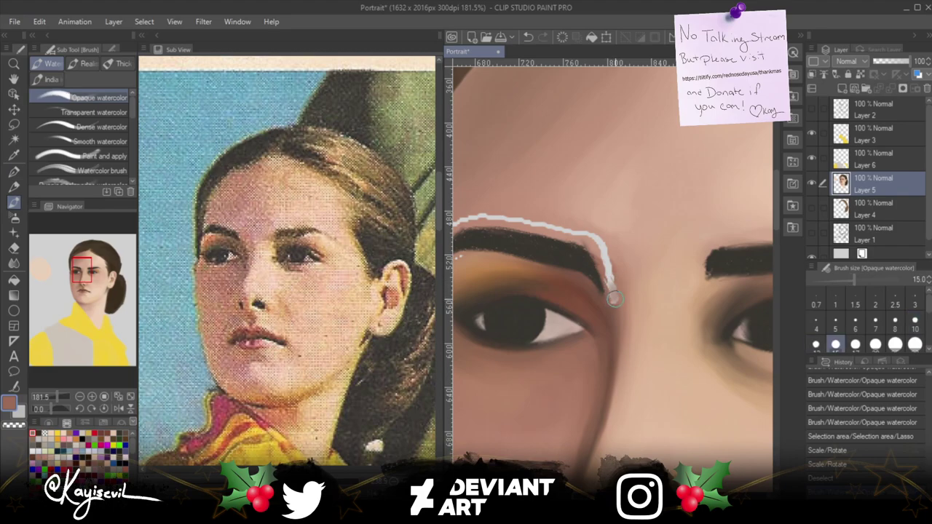
pyautogui.hotkey('ctrl', 'y')
pyautogui.hotkey('ctrl', 'y')
pyautogui.hotkey('ctrl', 'y')
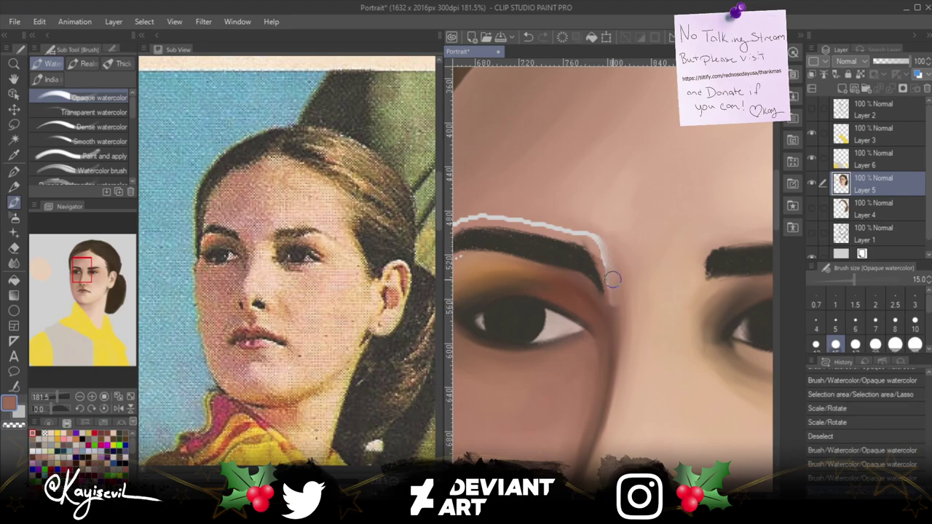
pyautogui.hotkey('ctrl', 'y')
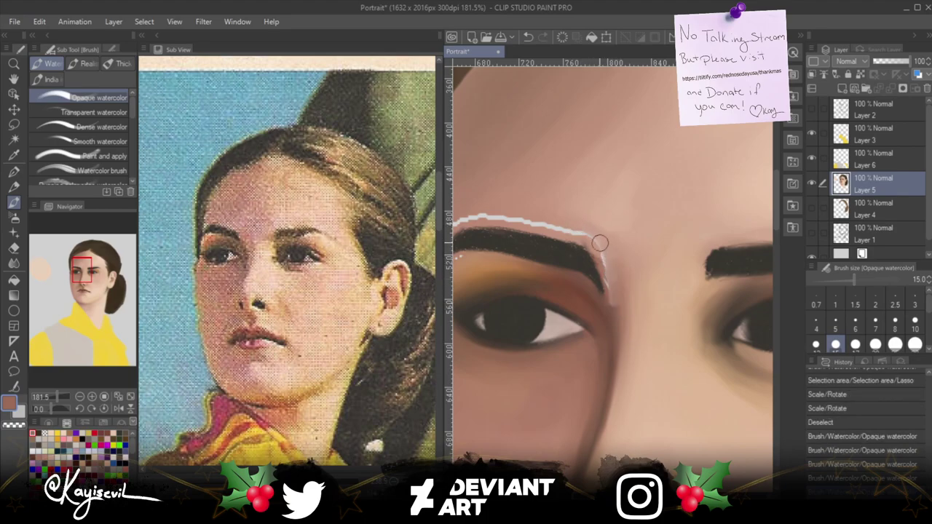
# Paint skin tone over the pale outline around the eyebrow's inner end and along its upper edge with the brush at 15.
pyautogui.hotkey('ctrl', 'y')
pyautogui.hotkey('ctrl', 'y')
pyautogui.hotkey('ctrl', 'y')
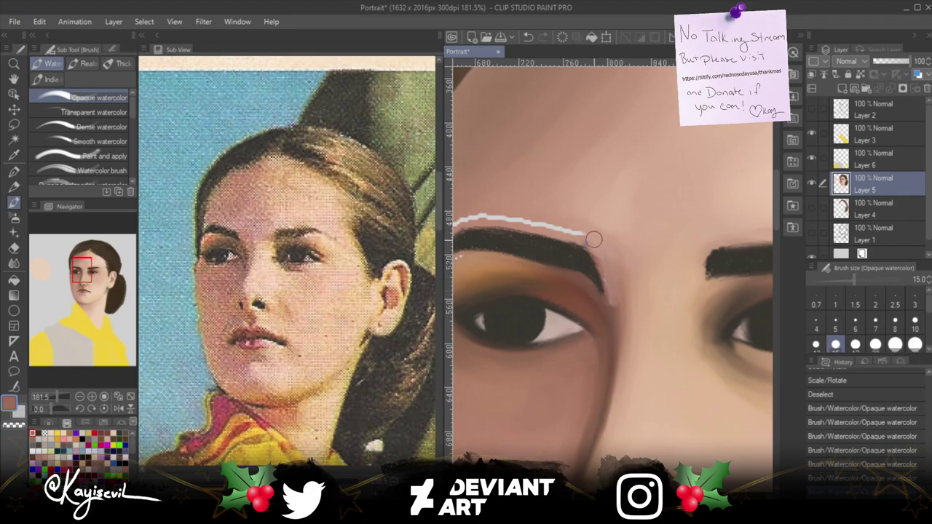
pyautogui.hotkey('ctrl', 'y')
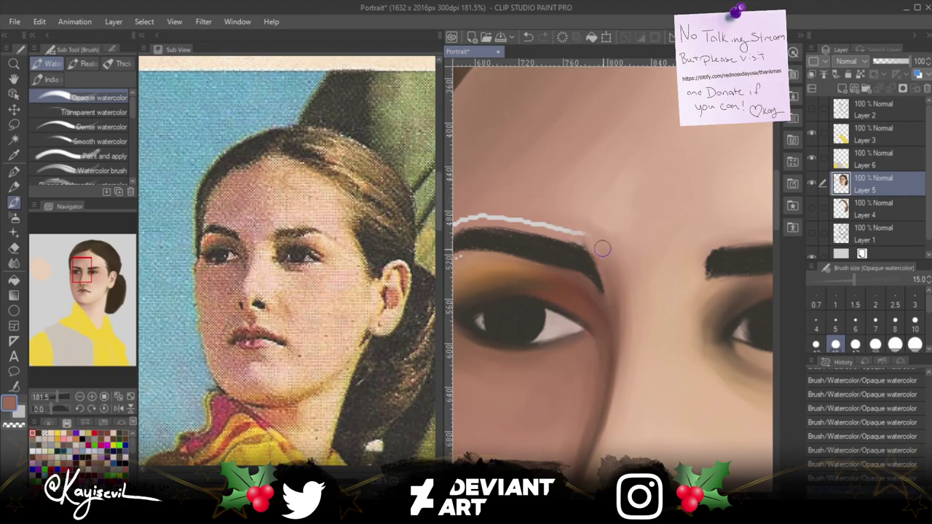
pyautogui.moveTo(596, 234)
pyautogui.mouseDown()
pyautogui.moveTo(541, 220)
pyautogui.moveTo(573, 232)
pyautogui.moveTo(545, 225)
pyautogui.moveTo(569, 230)
pyautogui.moveTo(558, 225)
pyautogui.moveTo(589, 219)
pyautogui.mouseUp()
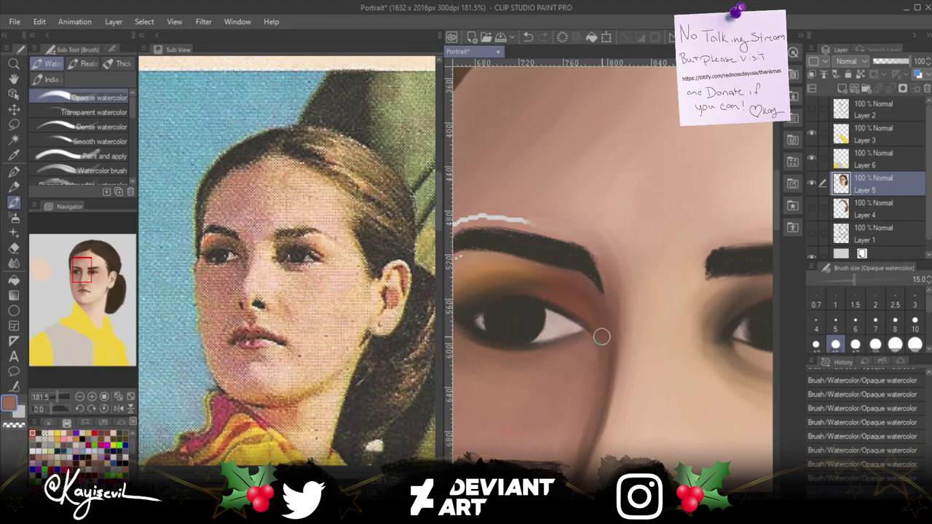
pyautogui.moveTo(593, 289); pyautogui.dragTo(603, 292)
# Enlarge the Opaque watercolor brush to 30 and cover the remaining pale outline above the eyebrow's arch with skin tone.
pyautogui.press(']')
pyautogui.press(']')
pyautogui.press(']')
pyautogui.press(']')
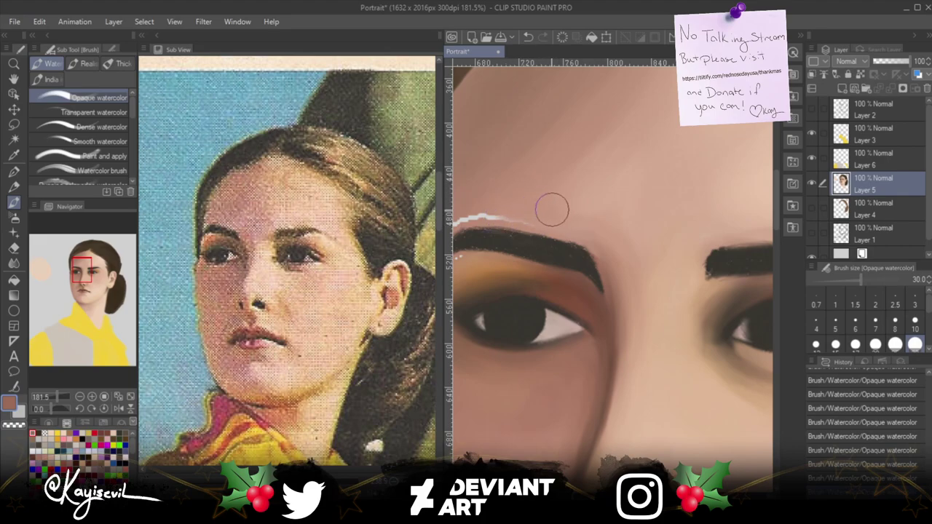
pyautogui.moveTo(508, 191); pyautogui.dragTo(478, 214)
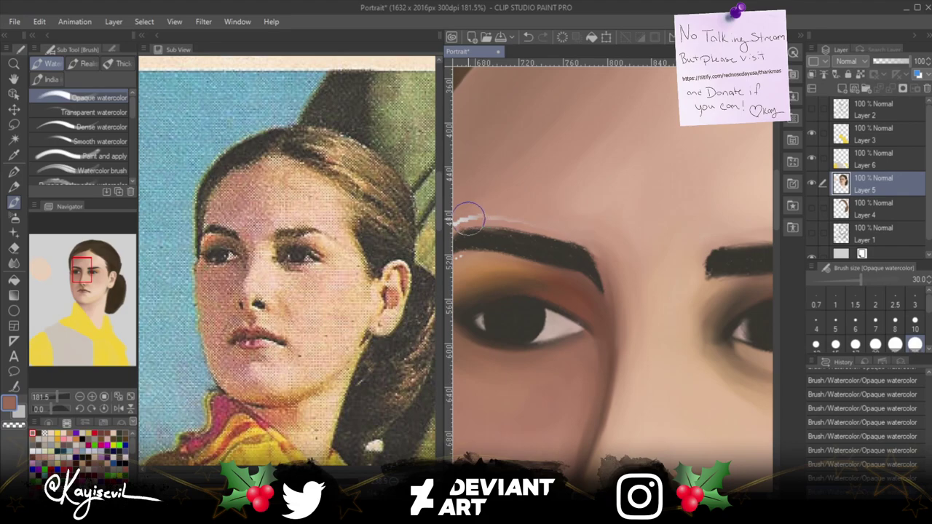
pyautogui.moveTo(473, 268); pyautogui.dragTo(590, 268)
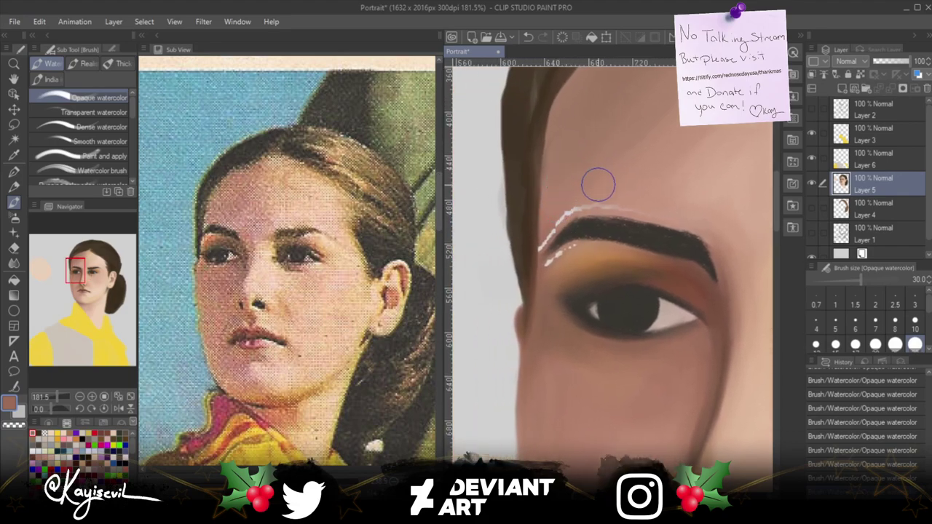
pyautogui.moveTo(650, 200)
pyautogui.mouseDown()
pyautogui.moveTo(594, 199)
pyautogui.moveTo(617, 191)
pyautogui.mouseUp()
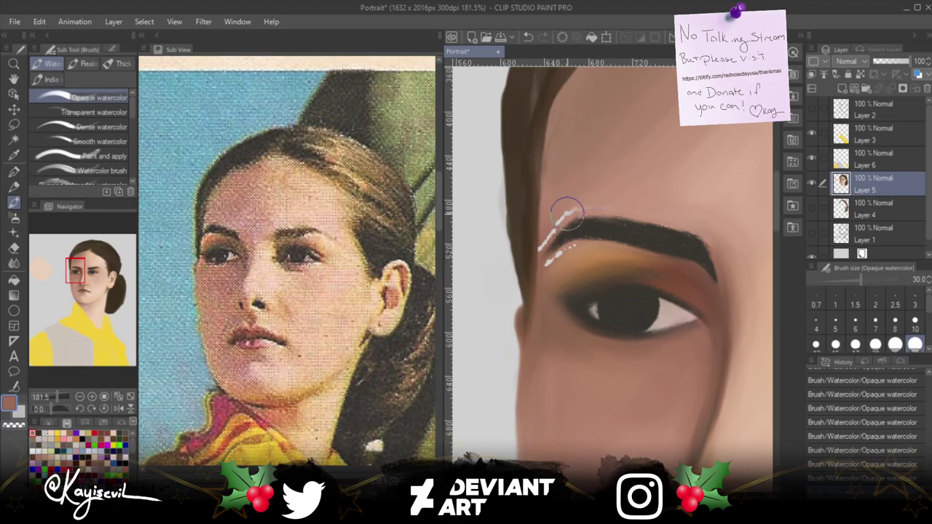
# Paint out the pale marks above and below the eyebrow's outer tail, reducing the brush to 17 and down to 10.
pyautogui.press('[')
pyautogui.press('[')
pyautogui.press('[')
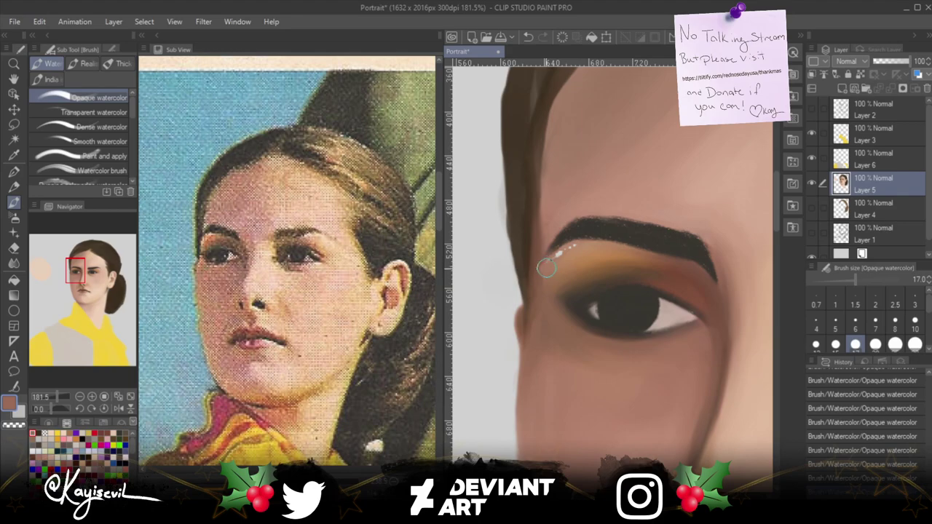
pyautogui.press('[')
pyautogui.press('[')
pyautogui.press('[')
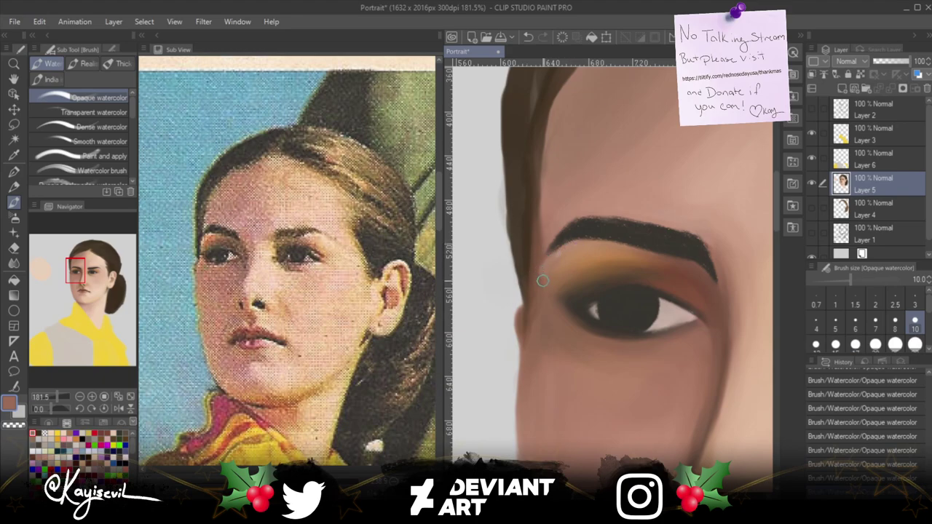
# Blend the skin between the eyebrow's tail and the outer eye corner, varying the brush between 10 and 17 and finishing at 15.
pyautogui.press(']')
pyautogui.press(']')
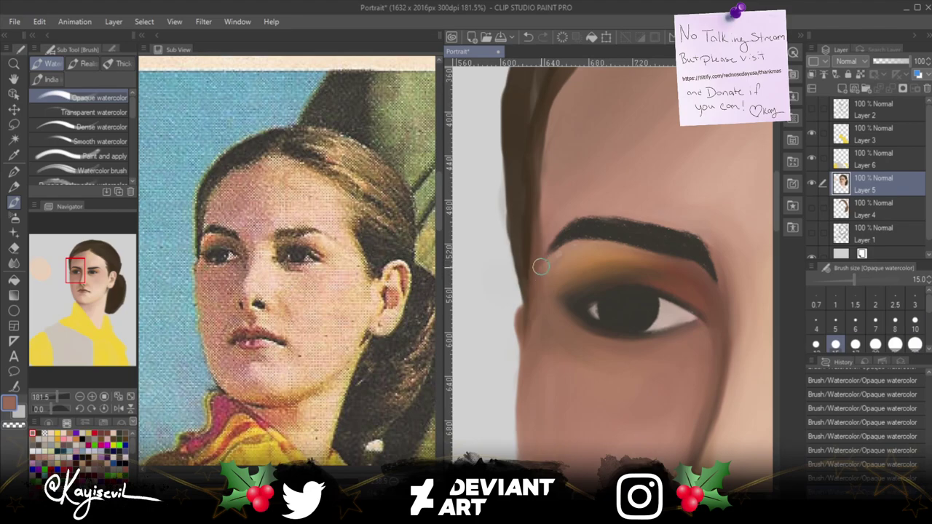
pyautogui.press('[')
pyautogui.press('[')
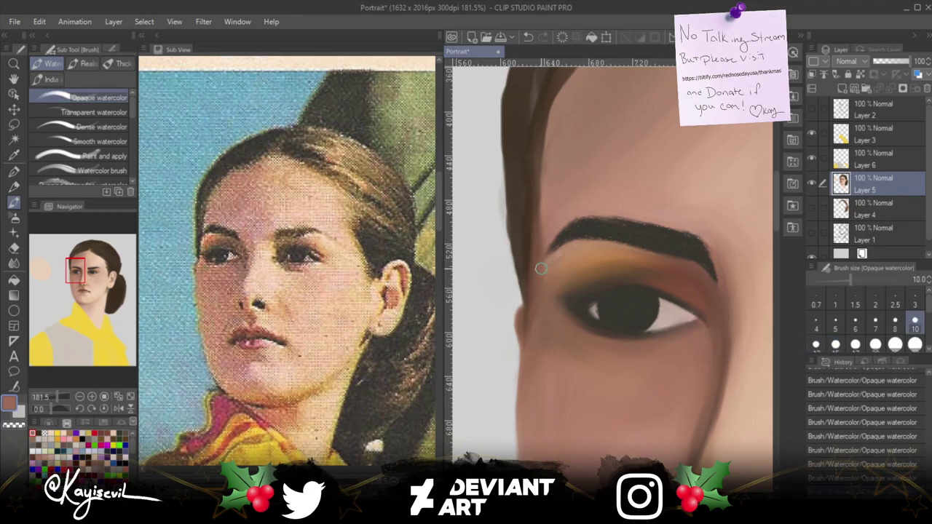
pyautogui.press(']')
pyautogui.press(']')
pyautogui.press(']')
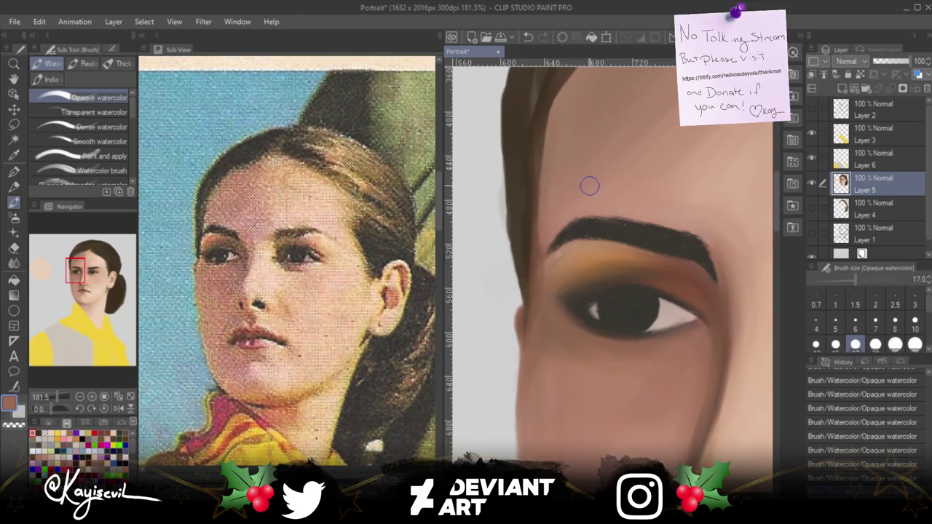
pyautogui.press('[')
pyautogui.press('[')
pyautogui.press('[')
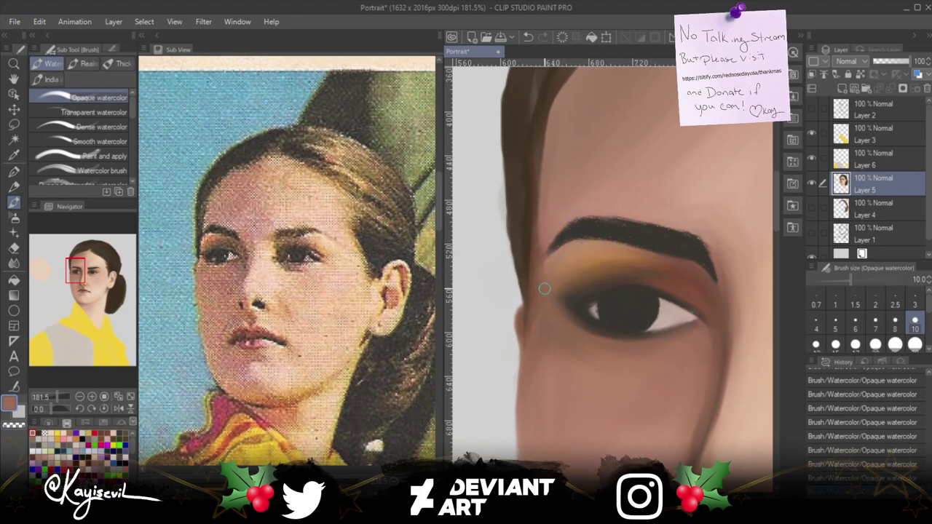
pyautogui.press(']')
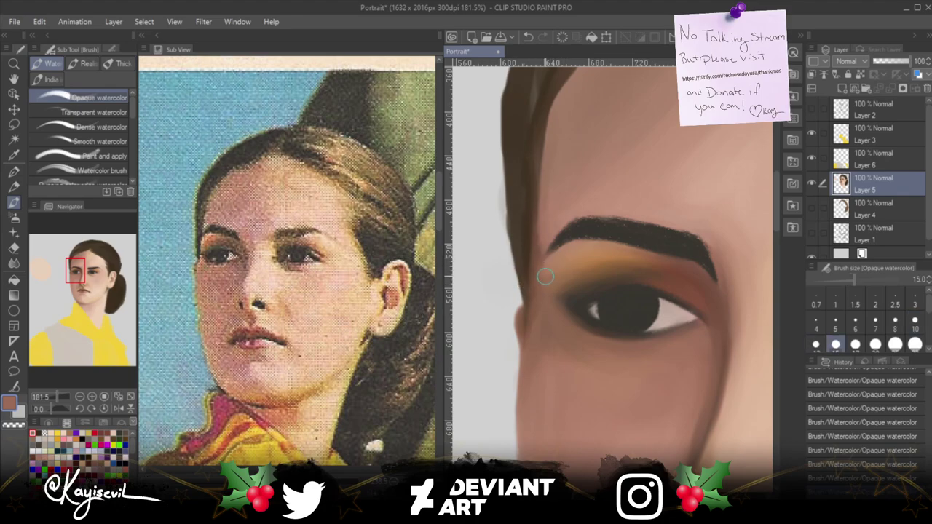
pyautogui.moveTo(530, 285); pyautogui.dragTo(543, 275)
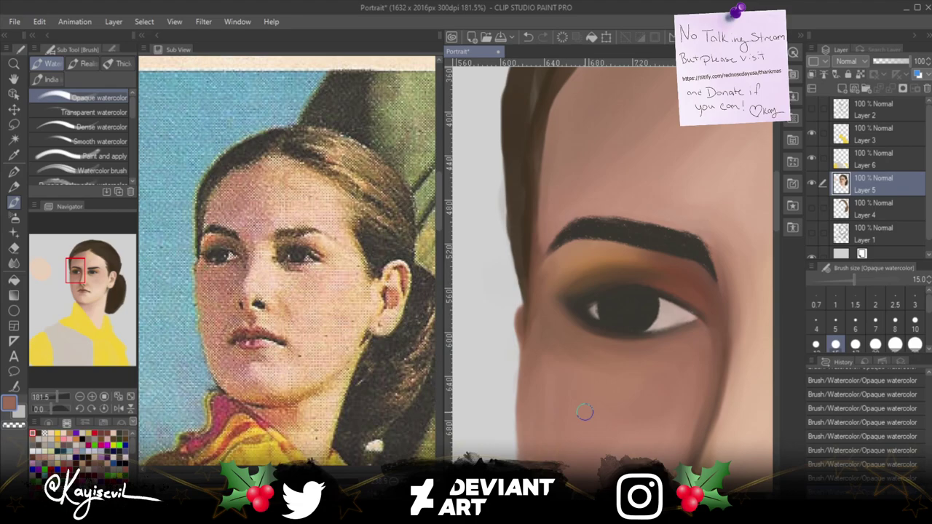
# Compare the whole painted face with the reference photo, then examine the painted nose and nostrils up close.
pyautogui.scroll(-5, 585, 413)
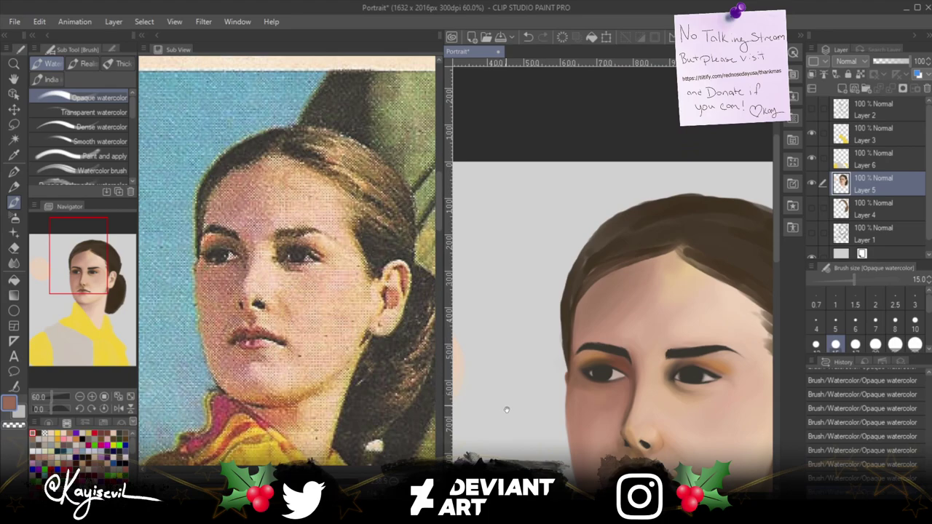
pyautogui.scroll(2, 589, 402)
pyautogui.scroll(-2, 510, 350)
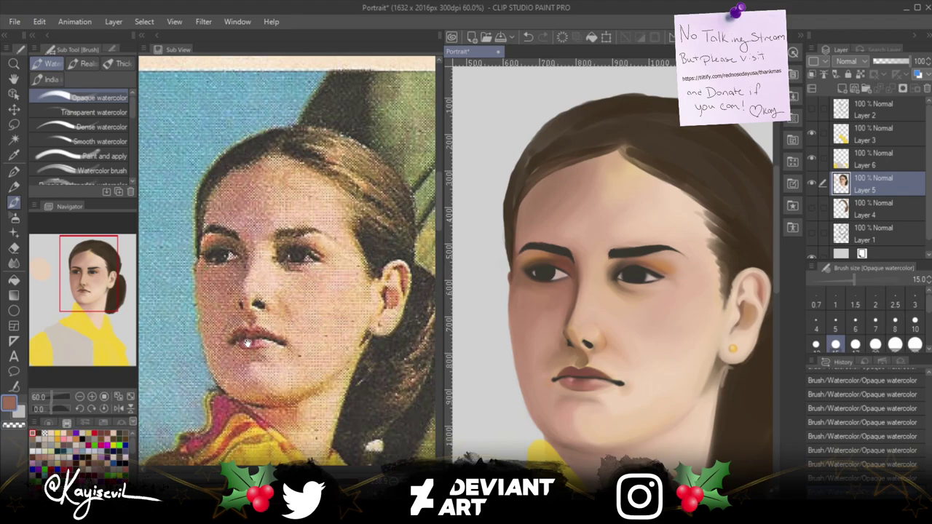
pyautogui.moveTo(238, 365); pyautogui.dragTo(243, 364)
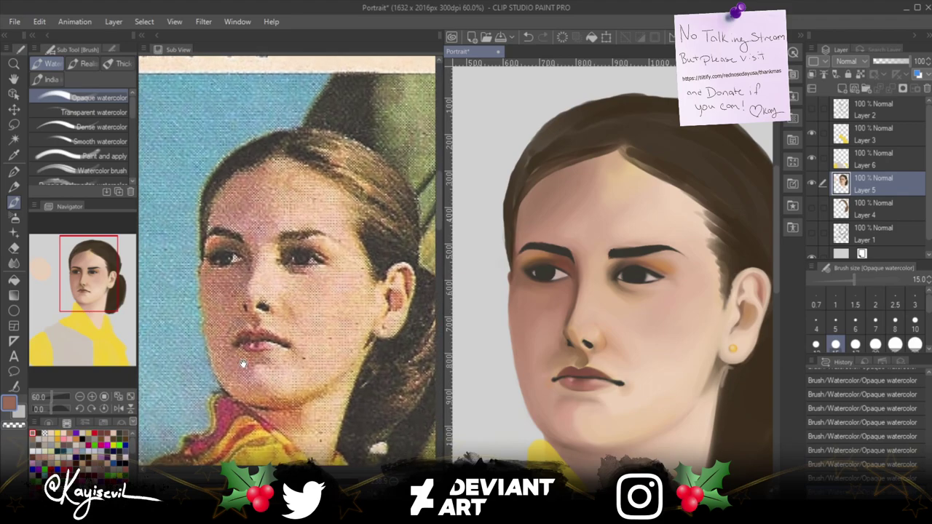
pyautogui.scroll(1, 245, 365)
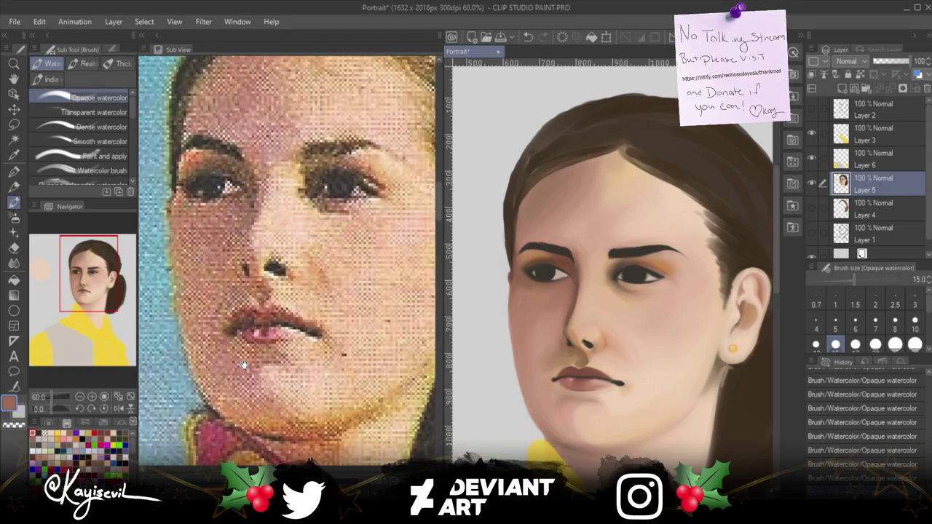
pyautogui.moveTo(244, 364); pyautogui.dragTo(250, 370)
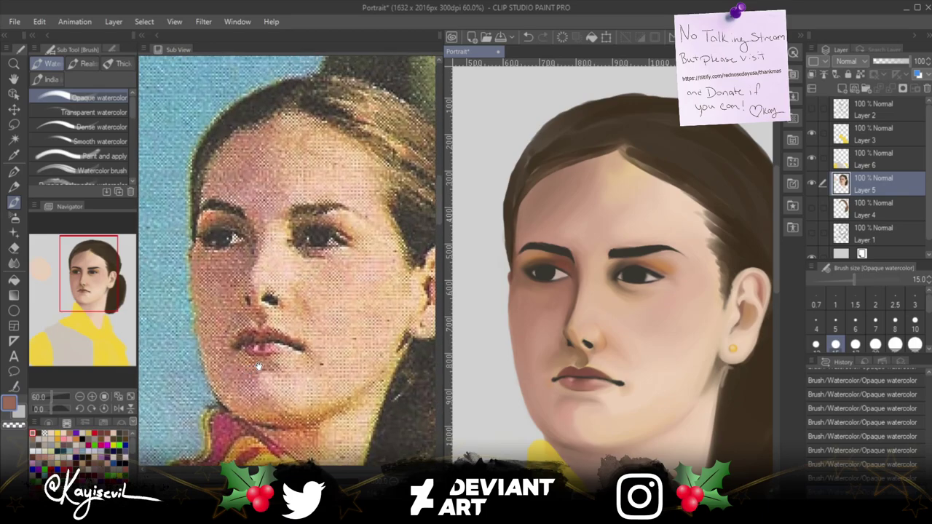
pyautogui.scroll(4, 572, 353)
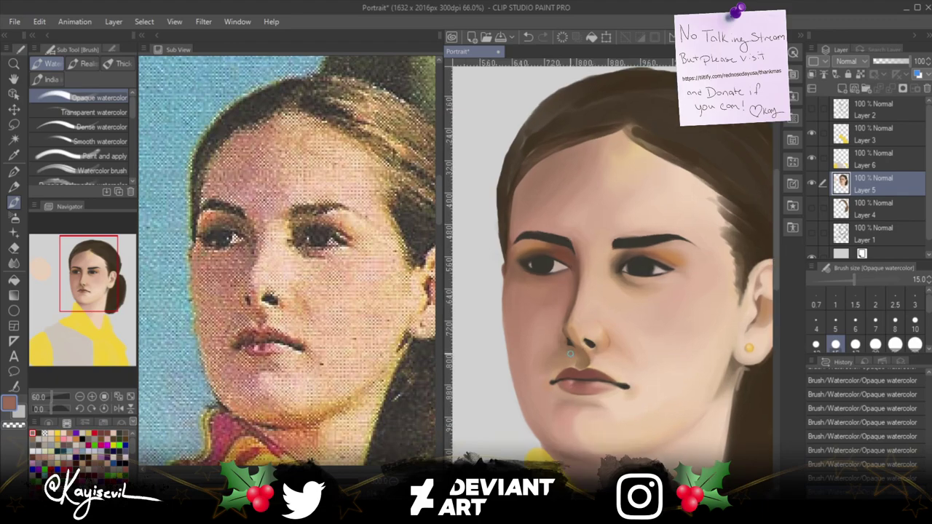
pyautogui.scroll(5, 567, 351)
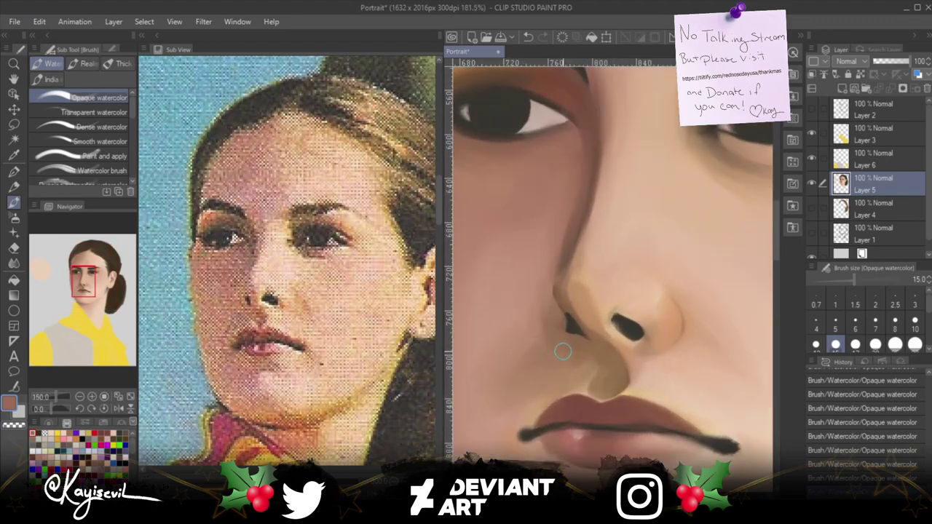
pyautogui.scroll(1, 577, 340)
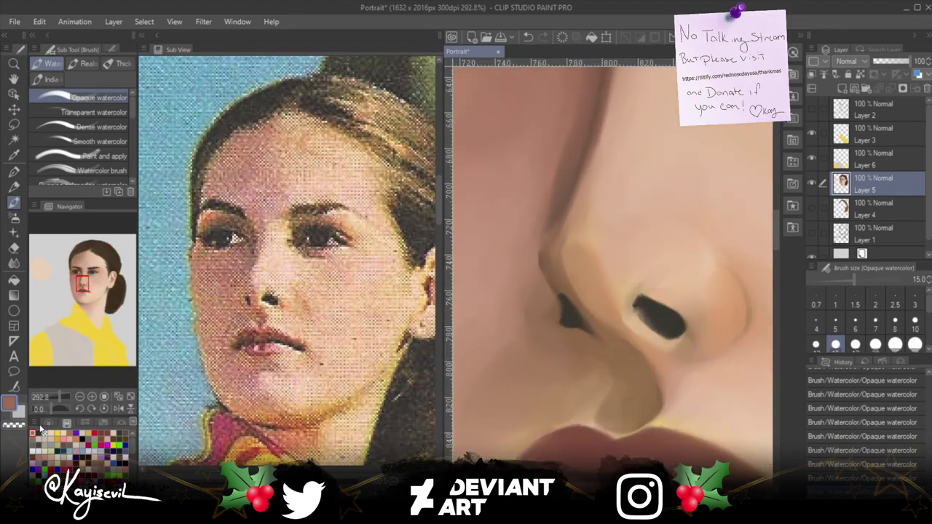
# Choose a near-black colour swatch and switch to the Pastel drawing tool.
pyautogui.click(119, 432)
pyautogui.click(124, 432)
pyautogui.click(120, 430)
pyautogui.click(13, 186)
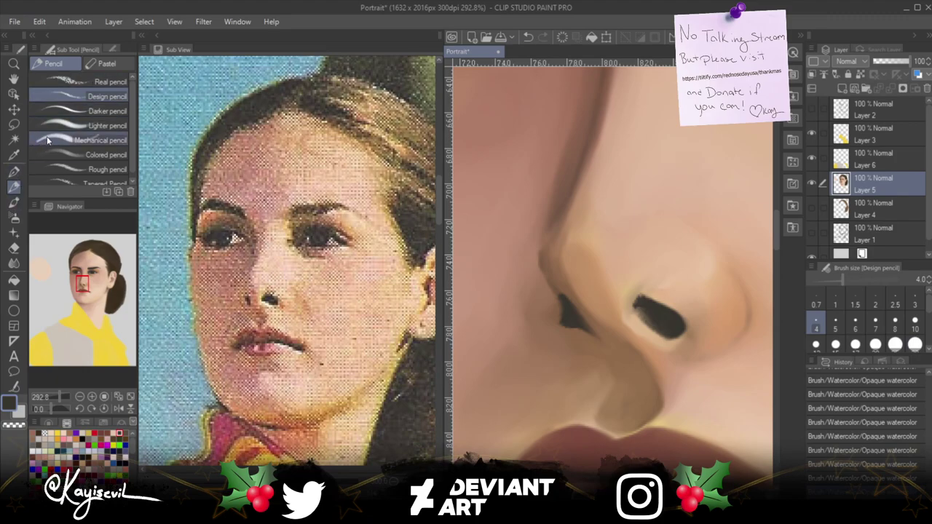
pyautogui.click(46, 137)
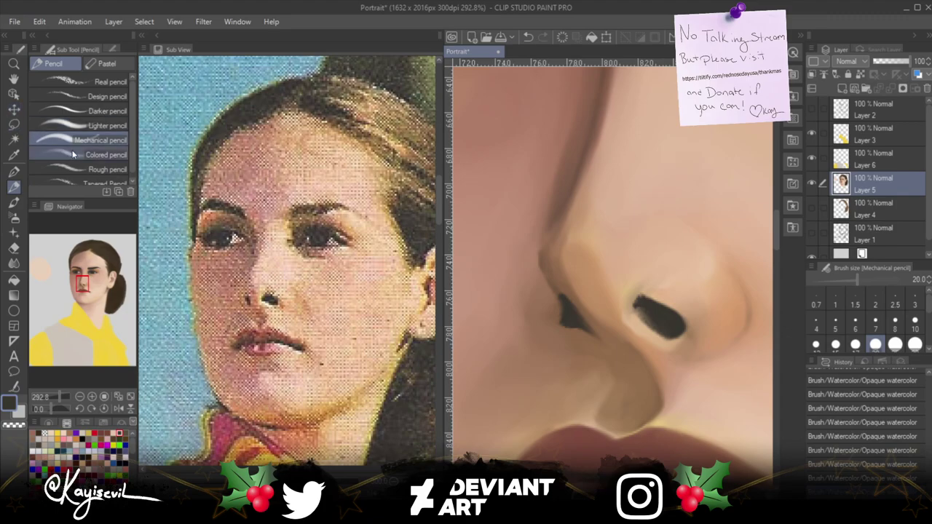
pyautogui.click(105, 63)
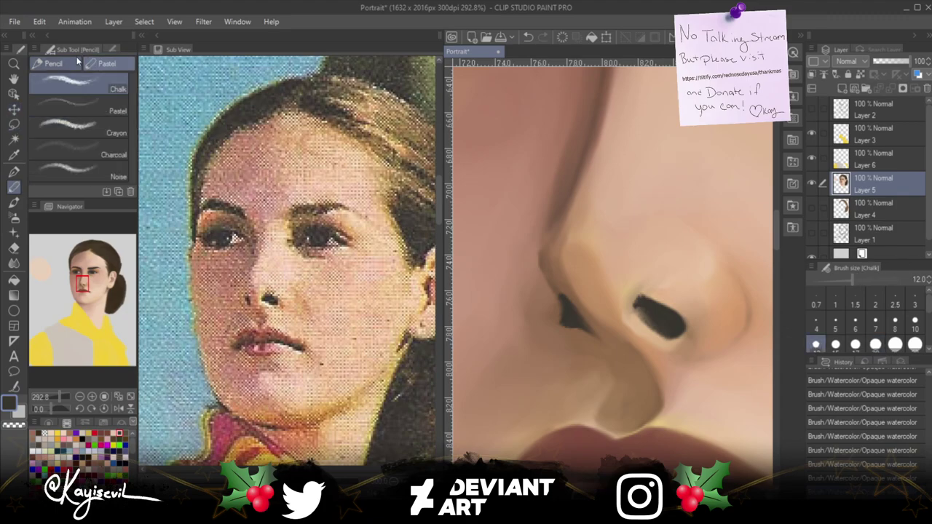
pyautogui.click(59, 105)
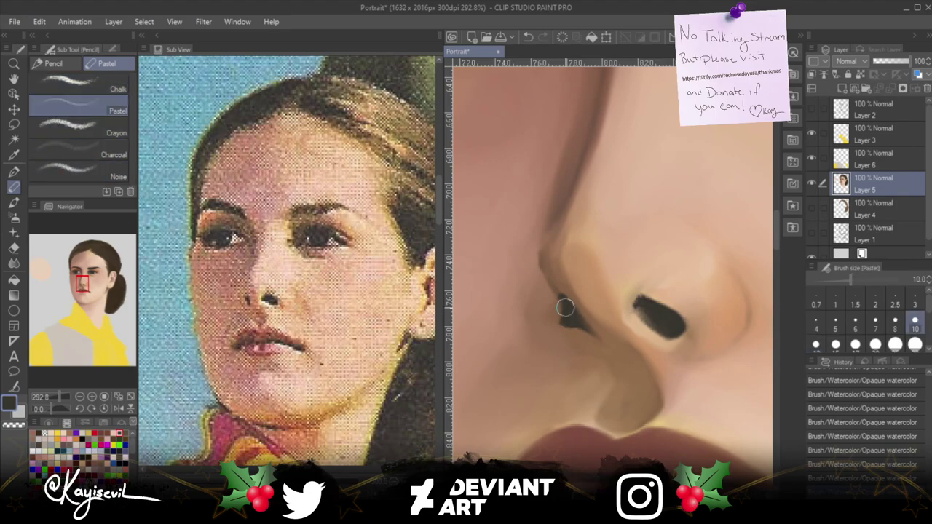
# Reduce the Pastel to size 3 and darken the upper edge of the small nostril on the shadowed side.
pyautogui.press('[')
pyautogui.press('[')
pyautogui.press('[')
pyautogui.press('[')
pyautogui.press('[')
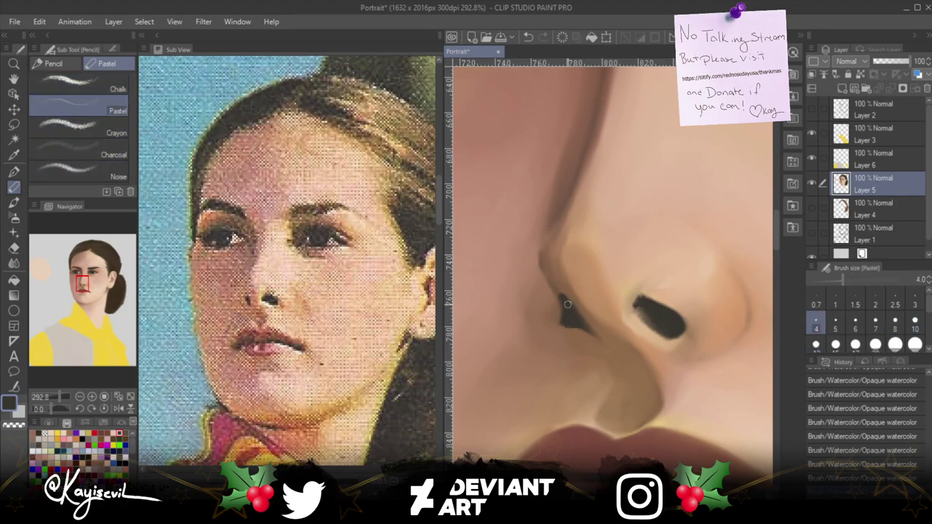
pyautogui.press('[')
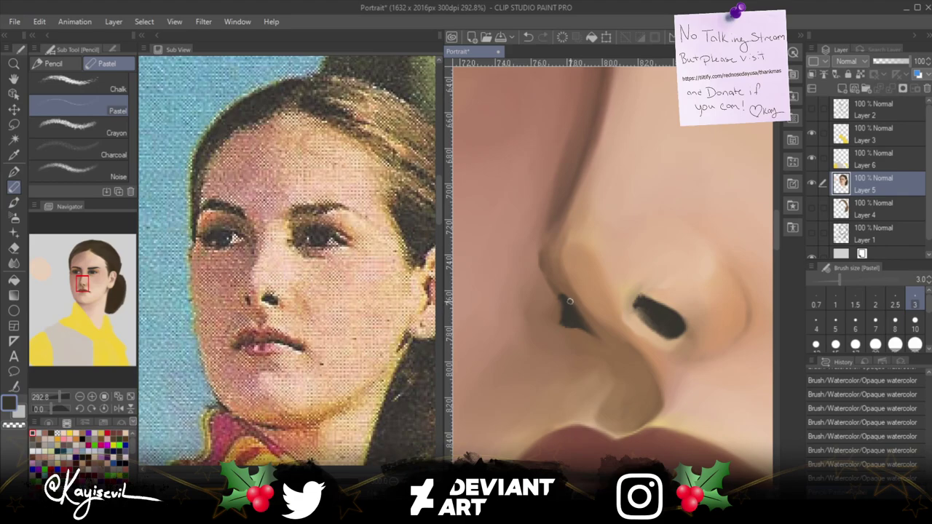
pyautogui.moveTo(567, 297); pyautogui.dragTo(571, 312)
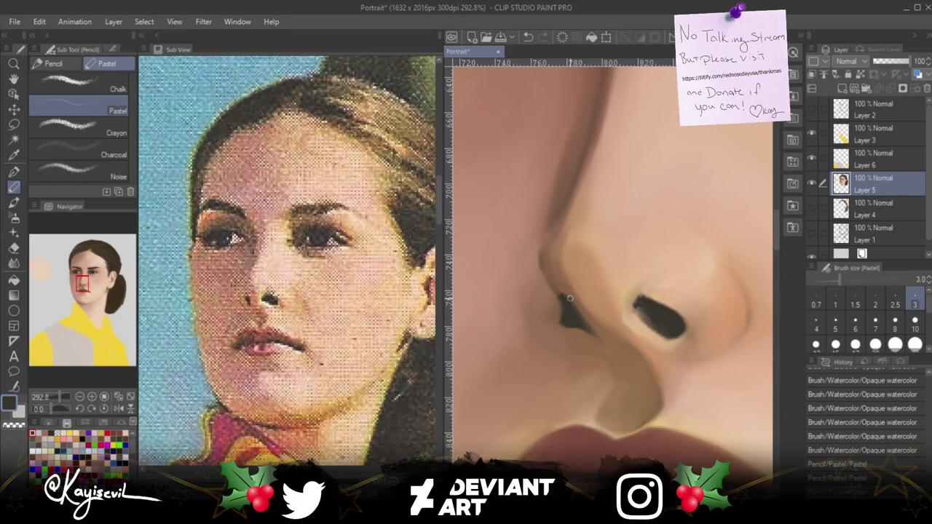
pyautogui.hotkey('ctrl', 'y')
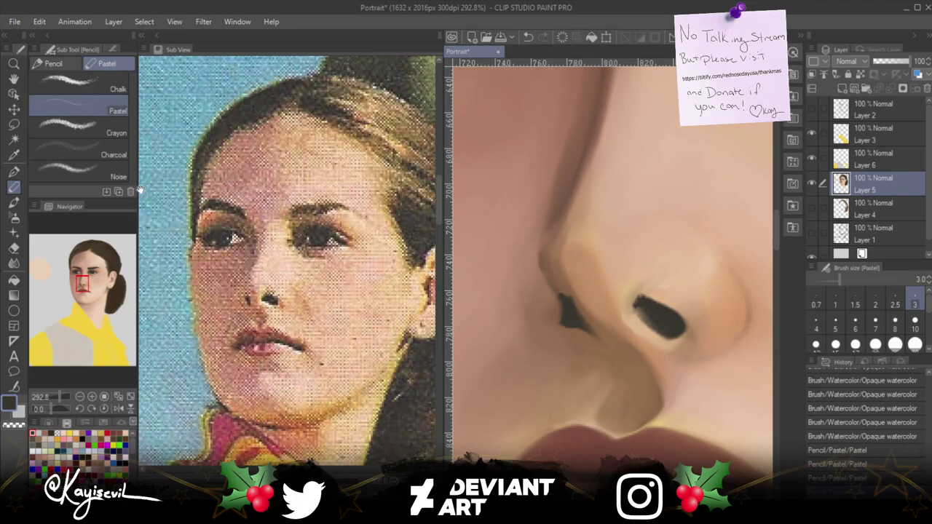
# Switch to the Opaque watercolor brush, reduce it to size 5 and refine the edge of the shadowed-side nostril.
pyautogui.click(14, 203)
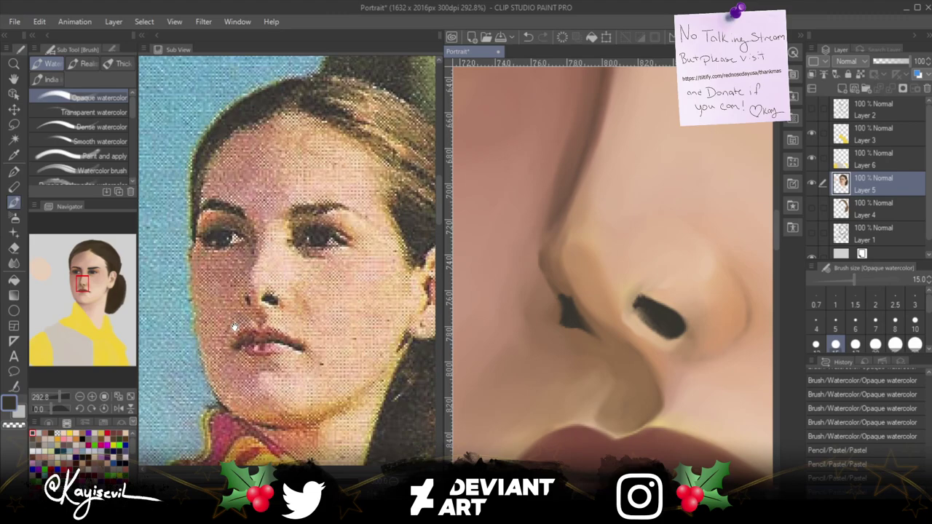
pyautogui.press('[')
pyautogui.press('[')
pyautogui.press('[')
pyautogui.press('[')
pyautogui.press('[')
pyautogui.press('[')
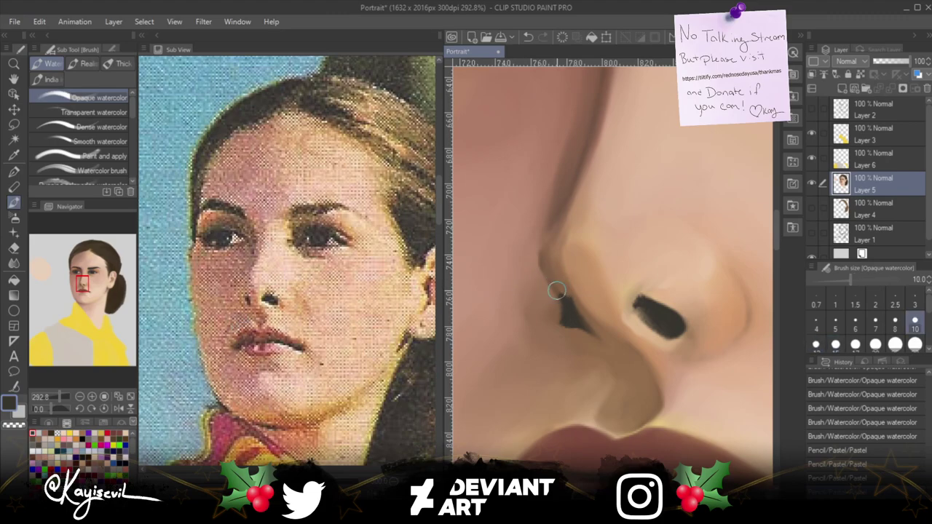
pyautogui.hotkey('ctrl', 'y')
pyautogui.hotkey('ctrl', 'y')
pyautogui.hotkey('ctrl', 'y')
pyautogui.hotkey('ctrl', 'y')
pyautogui.hotkey('ctrl', 'y')
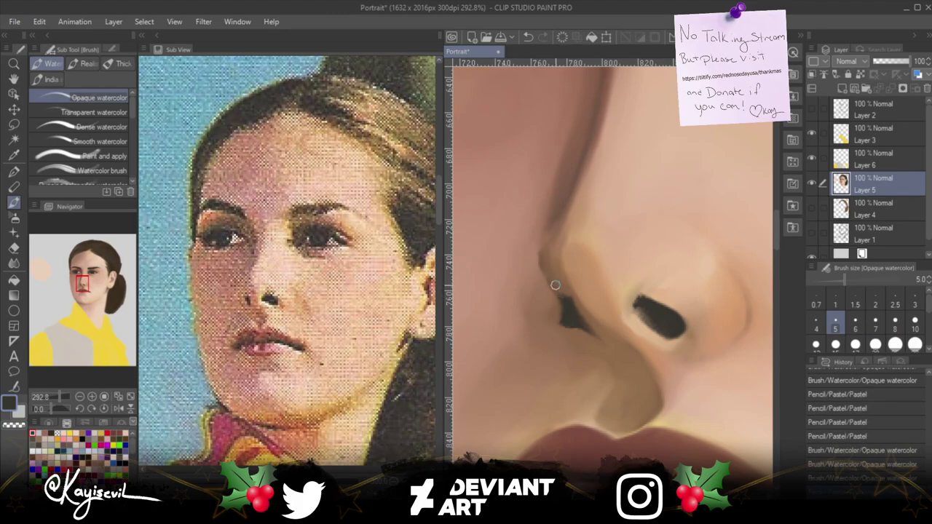
pyautogui.hotkey('ctrl', 'y')
pyautogui.hotkey('ctrl', 'y')
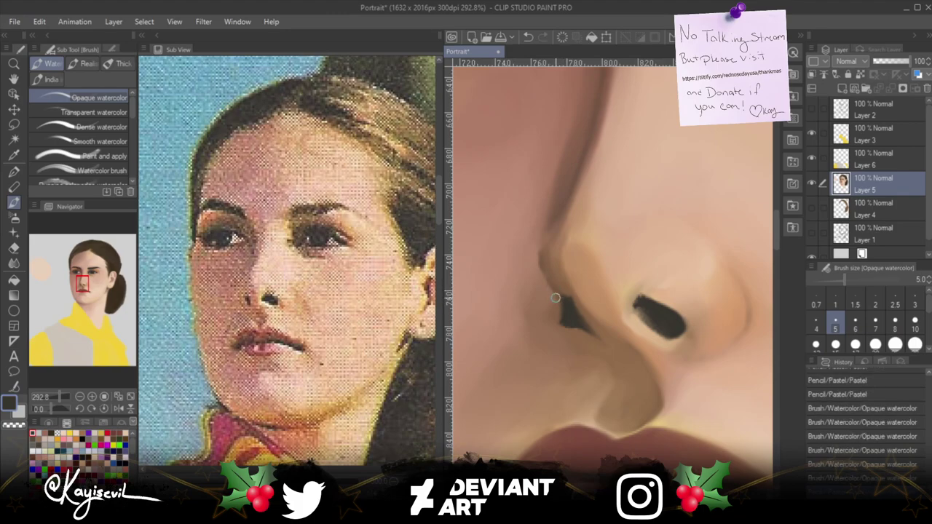
# Redo the last strokes, then enlarge the Opaque watercolor brush to size 8 and soften the skin around the shadowed-side nostril.
pyautogui.hotkey('ctrl', 'y')
pyautogui.hotkey('ctrl', 'y')
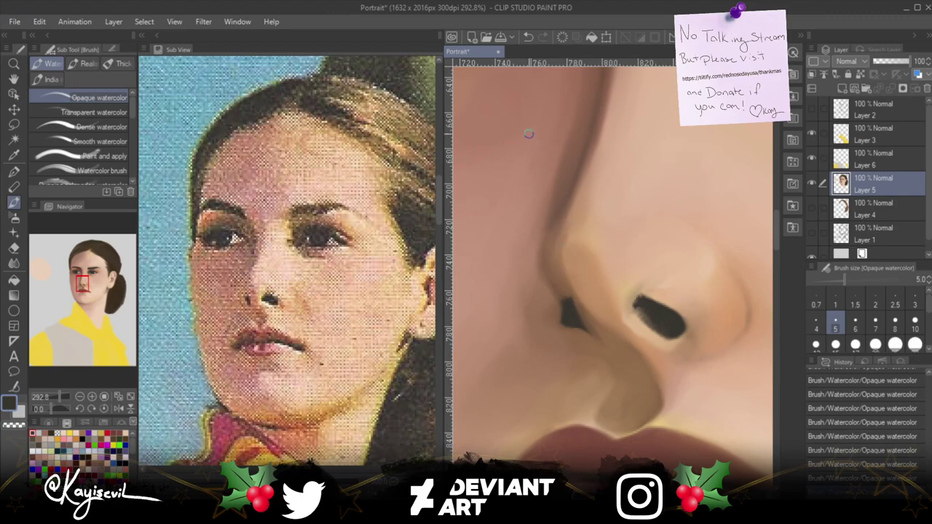
pyautogui.press(']')
pyautogui.press('[')
pyautogui.press(']')
pyautogui.press(']')
pyautogui.press(']')
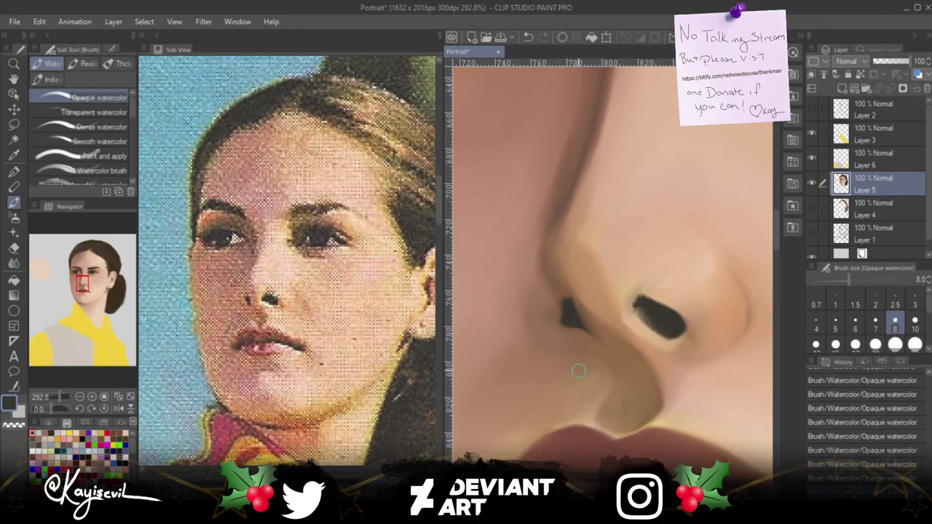
# Compare the whole painted portrait with the wider view of the reference photo.
pyautogui.scroll(-1, 582, 360)
pyautogui.scroll(-2, 582, 360)
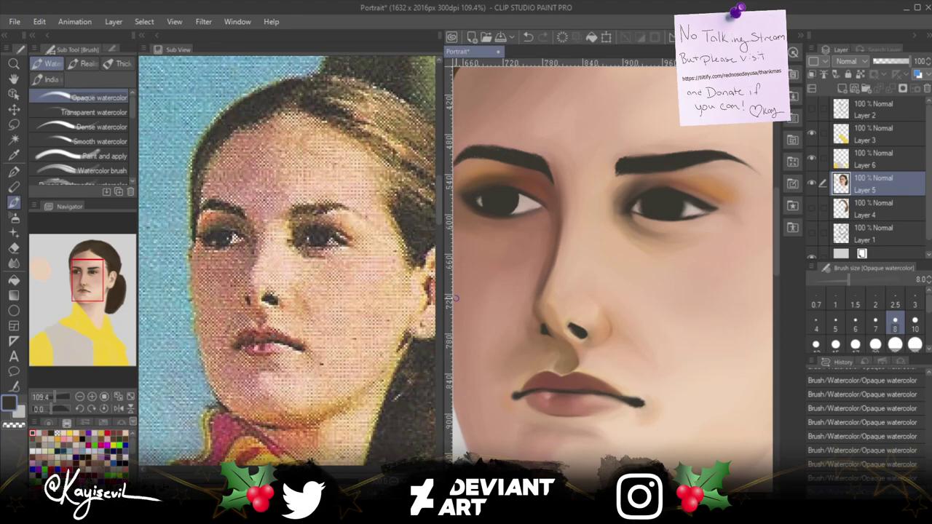
pyautogui.scroll(-3, 306, 353)
pyautogui.scroll(1, 329, 350)
pyautogui.scroll(-1, 313, 340)
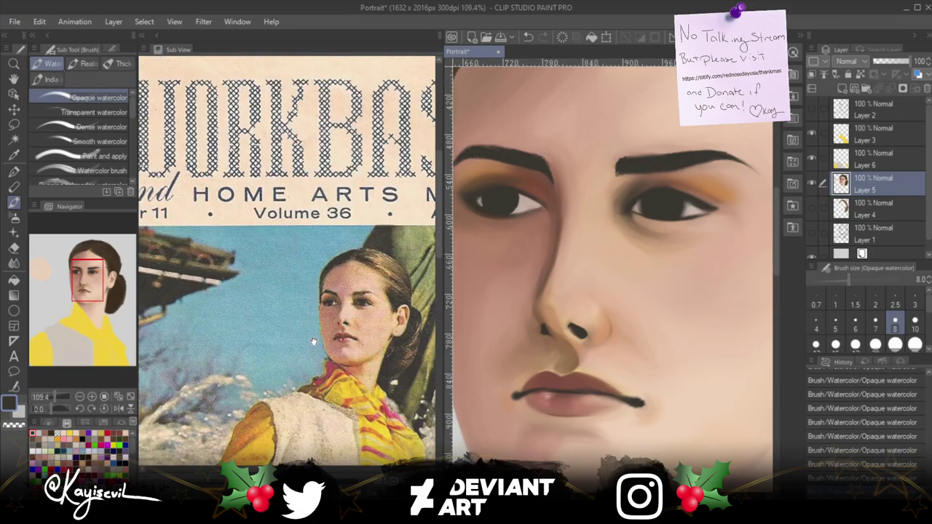
pyautogui.moveTo(314, 350); pyautogui.dragTo(313, 311)
pyautogui.scroll(-1, 314, 311)
pyautogui.scroll(3, 491, 343)
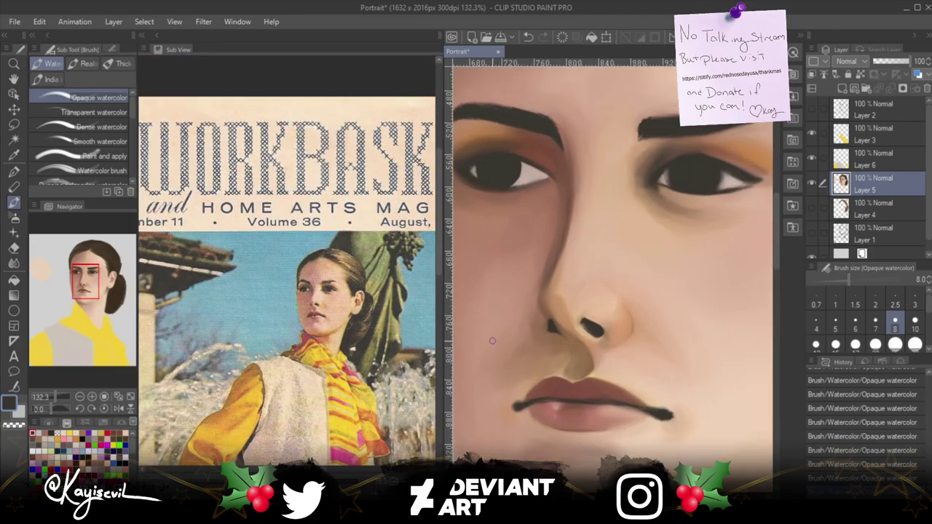
pyautogui.scroll(-6, 490, 342)
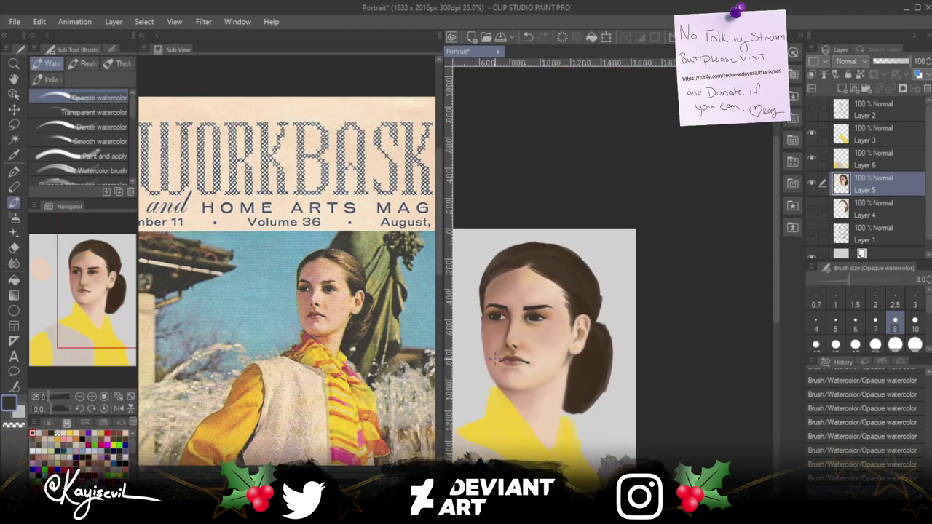
pyautogui.scroll(2, 492, 358)
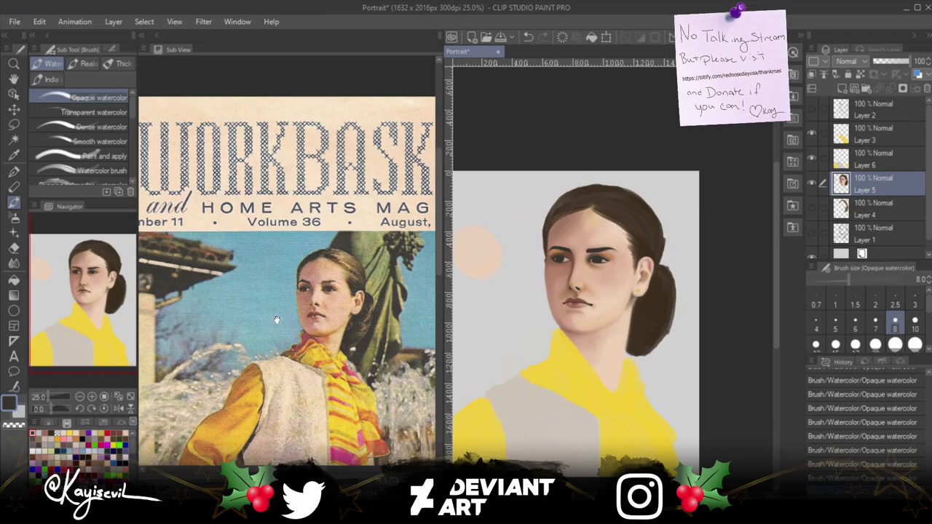
pyautogui.scroll(-1, 276, 320)
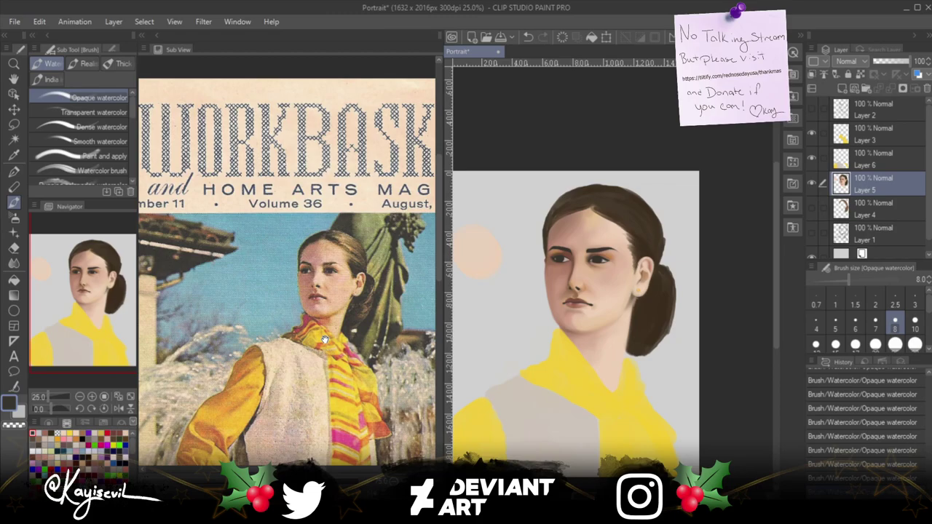
# Sample the skin tone beside the nose bridge and blend it near the shadowed-side eyebrow's inner end with the Opaque watercolor brush at size 20.
pyautogui.scroll(4, 568, 283)
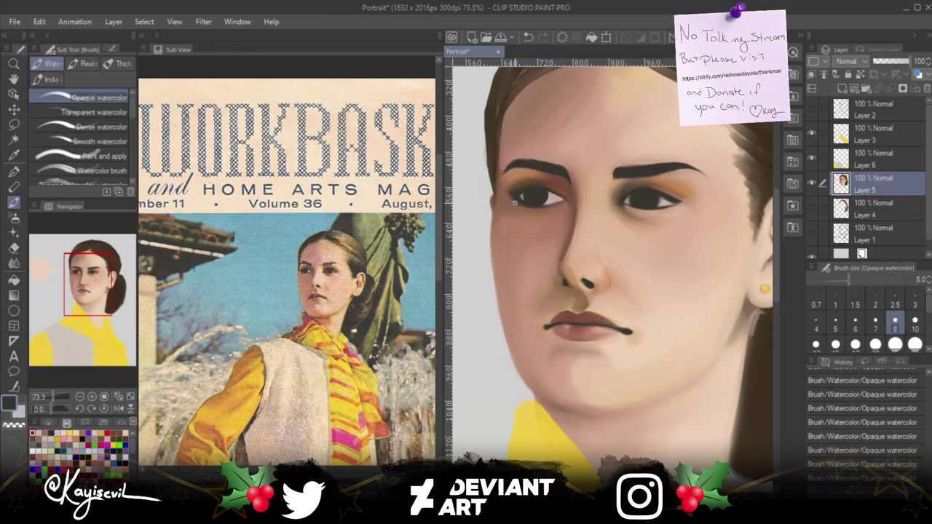
pyautogui.press('i')
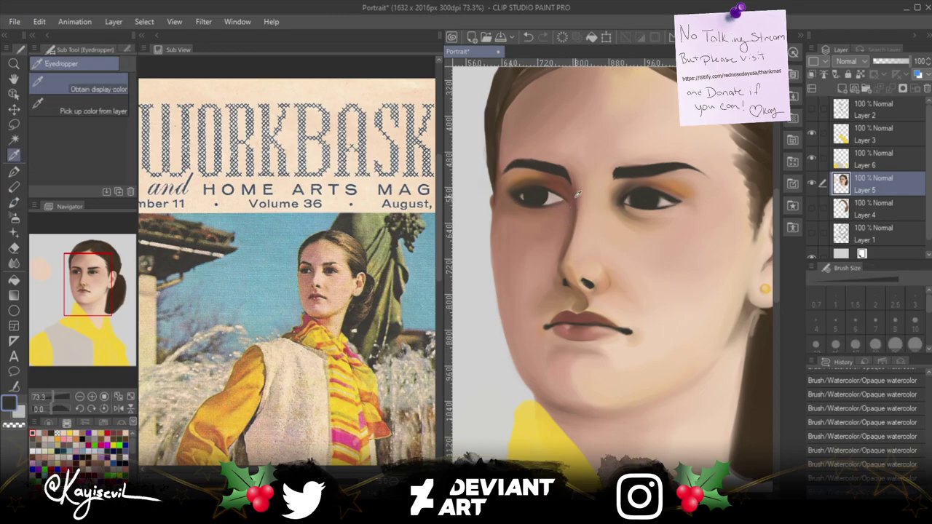
pyautogui.click(582, 185)
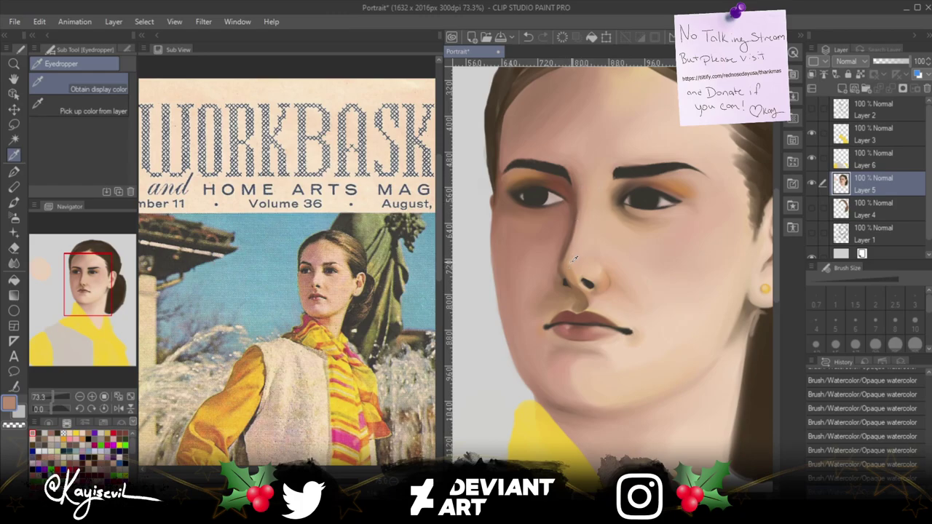
pyautogui.press('b')
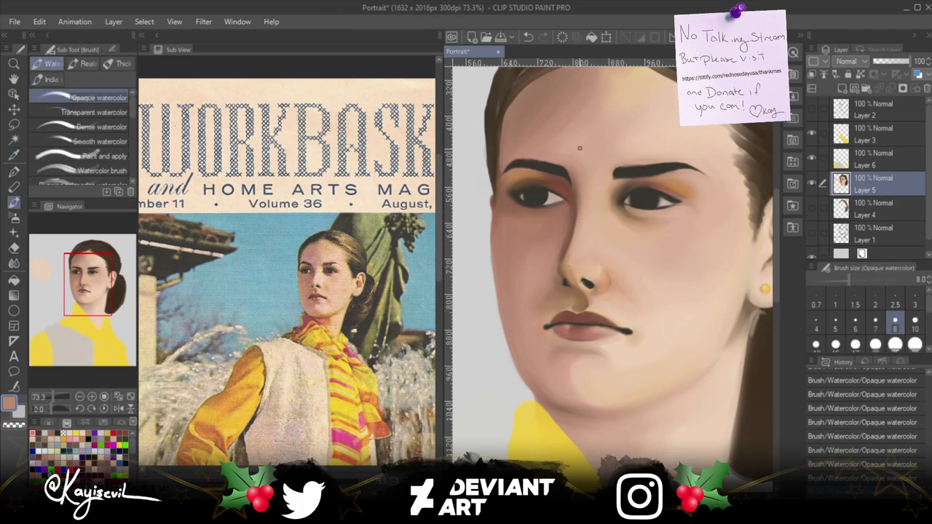
pyautogui.press(']')
pyautogui.press(']')
pyautogui.press(']')
pyautogui.press(']')
pyautogui.press(']')
pyautogui.press(']')
pyautogui.press(']')
pyautogui.press(']')
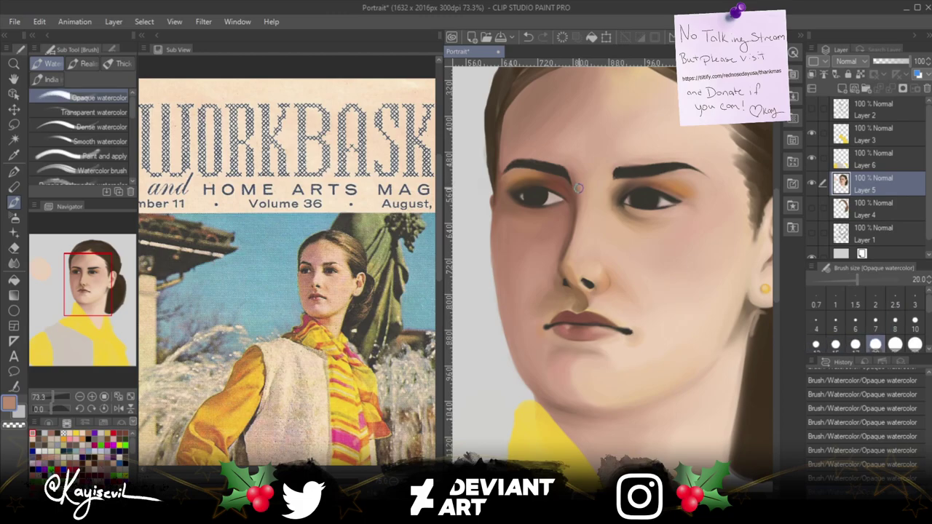
pyautogui.moveTo(572, 170)
pyautogui.mouseDown()
pyautogui.moveTo(579, 206)
pyautogui.moveTo(568, 156)
pyautogui.moveTo(583, 206)
pyautogui.moveTo(588, 171)
pyautogui.moveTo(584, 199)
pyautogui.moveTo(578, 169)
pyautogui.moveTo(586, 177)
pyautogui.moveTo(573, 159)
pyautogui.moveTo(561, 176)
pyautogui.moveTo(557, 230)
pyautogui.moveTo(589, 202)
pyautogui.mouseUp()
# Soften the shadowed-side hairline beside the forehead with the brush enlarged to size 50.
pyautogui.press('[')
pyautogui.press('[')
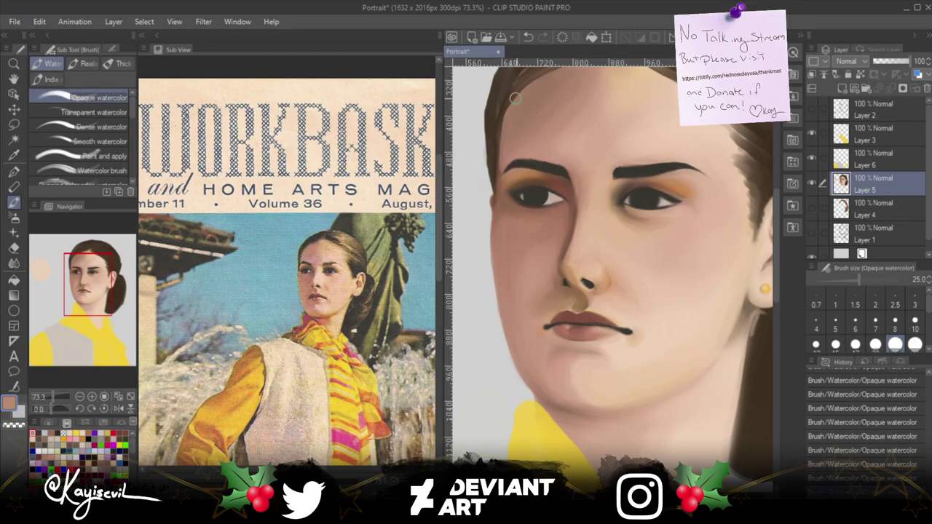
pyautogui.press(']')
pyautogui.press(']')
pyautogui.press(']')
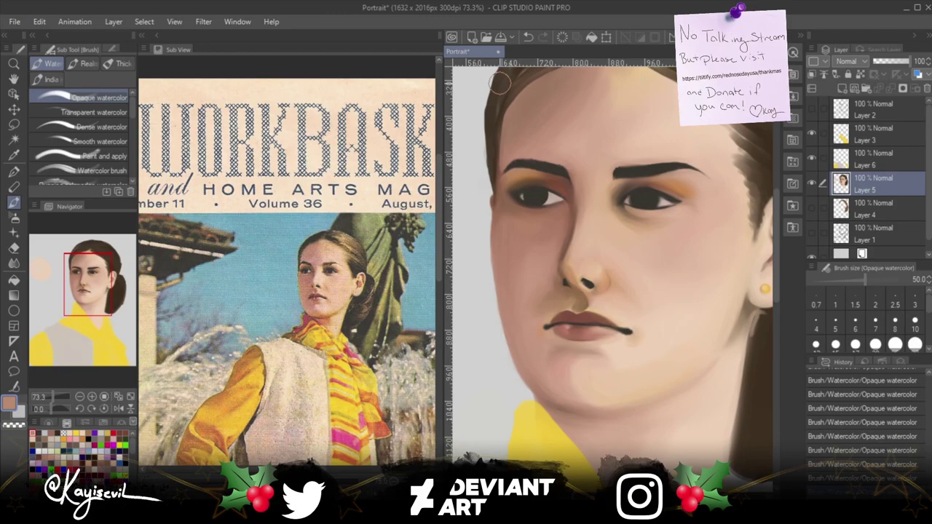
# Reduce the brush to size 30 and blend the skin beside the lit-side nostril wing.
pyautogui.press('[')
pyautogui.press('[')
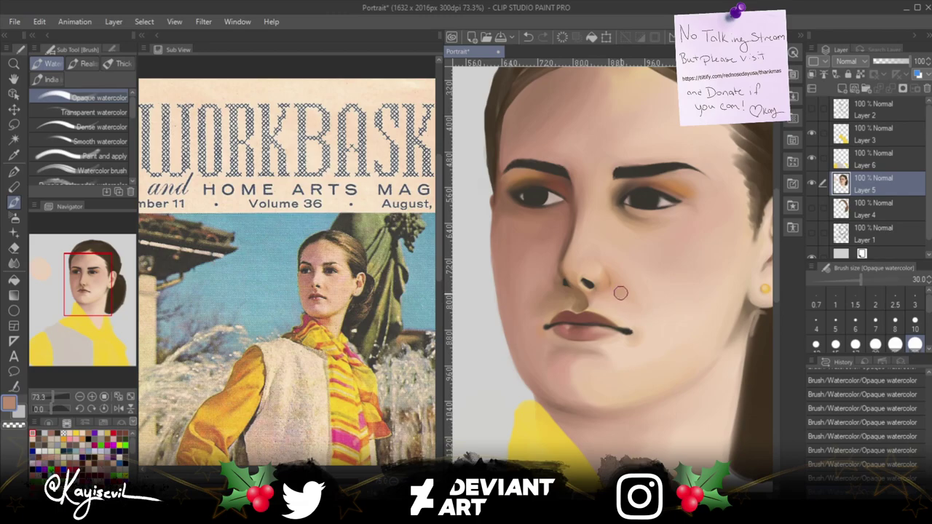
pyautogui.moveTo(598, 285); pyautogui.dragTo(622, 293)
pyautogui.press('[')
pyautogui.press('[')
# Enlarge the brush to size 70 and blend the hair edge behind the jaw outward over the neck.
pyautogui.press(']')
pyautogui.press(']')
pyautogui.press(']')
pyautogui.press(']')
pyautogui.press(']')
pyautogui.press(']')
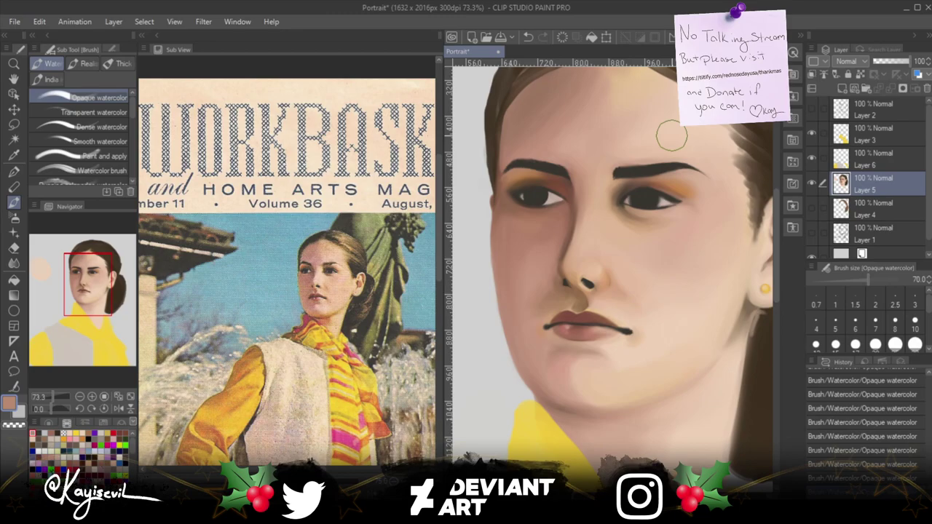
pyautogui.scroll(-3, 671, 136)
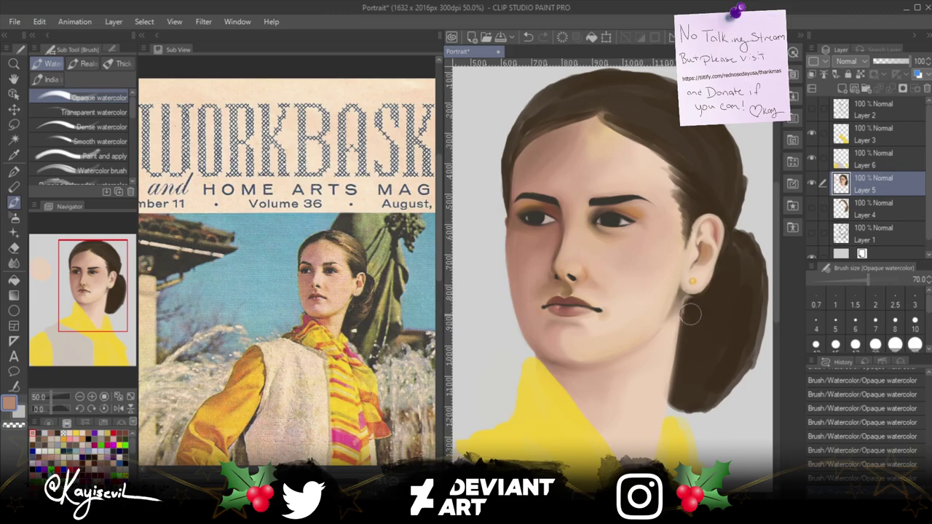
pyautogui.moveTo(676, 371)
pyautogui.mouseDown()
pyautogui.moveTo(685, 317)
pyautogui.moveTo(671, 403)
pyautogui.moveTo(687, 316)
pyautogui.moveTo(676, 371)
pyautogui.mouseUp()
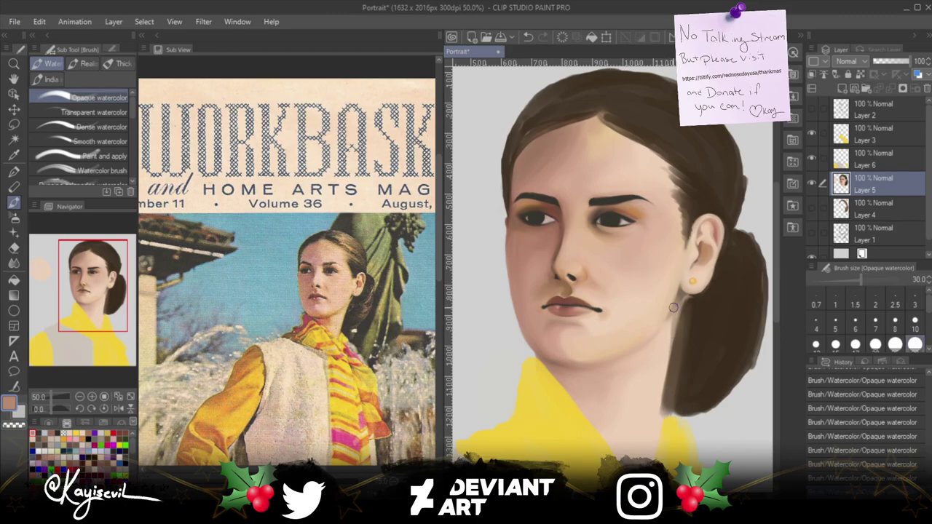
# Smooth the shadow between jaw and hair, reducing the brush to size 17 for the area directly beneath the earlobe.
pyautogui.scroll(4, 673, 328)
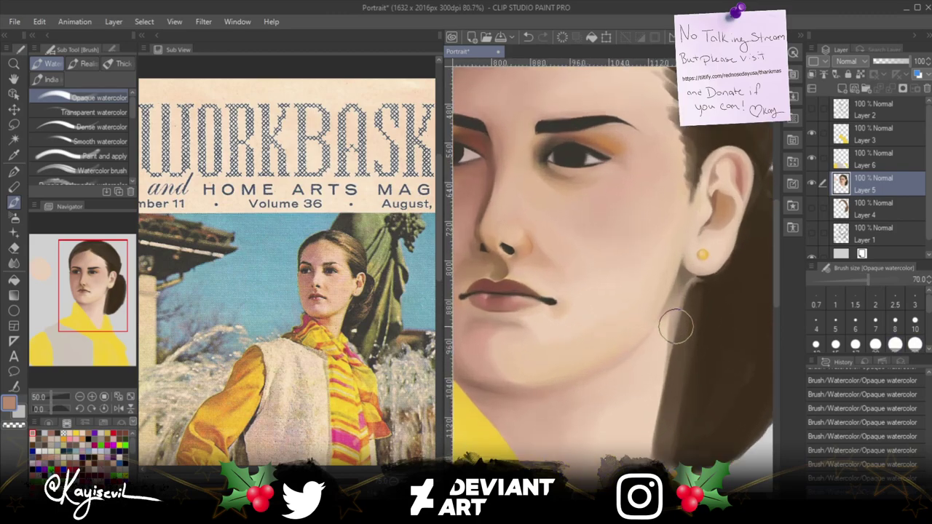
pyautogui.moveTo(701, 316); pyautogui.dragTo(634, 309)
pyautogui.press('[')
pyautogui.press('[')
pyautogui.press('[')
pyautogui.press('[')
pyautogui.press('[')
pyautogui.press('[')
pyautogui.press('[')
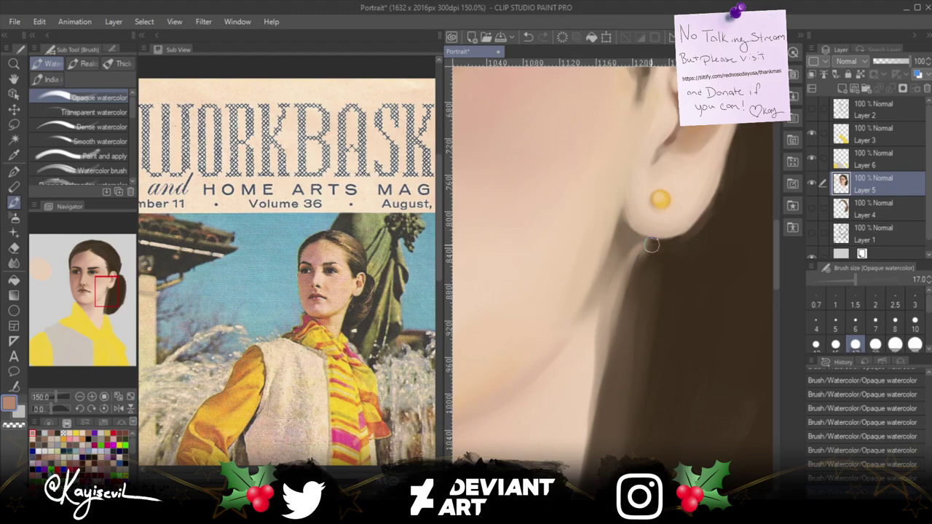
pyautogui.moveTo(652, 243)
pyautogui.mouseDown()
pyautogui.moveTo(631, 234)
pyautogui.moveTo(647, 249)
pyautogui.mouseUp()
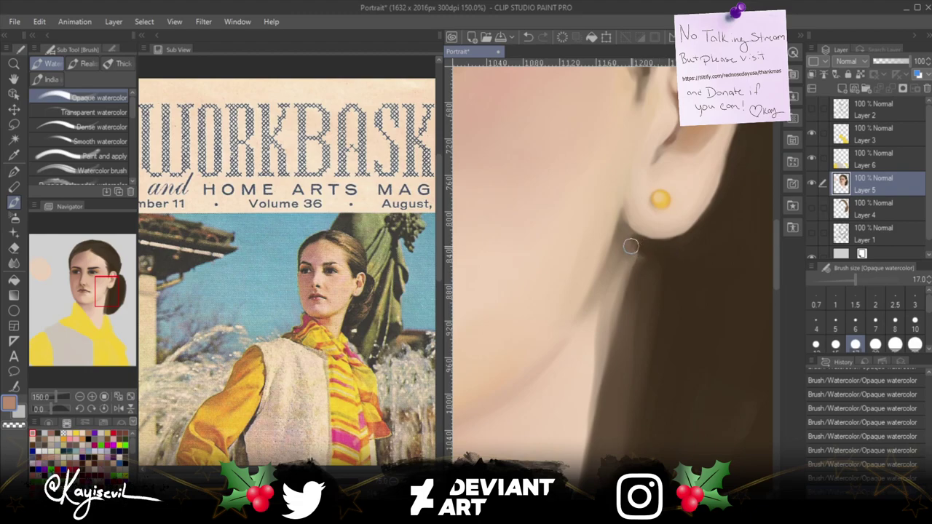
# Choose a dark brown swatch, reduce the brush to size 7 and paint thin hair strokes from below the earlobe down along the neck.
pyautogui.click(63, 429)
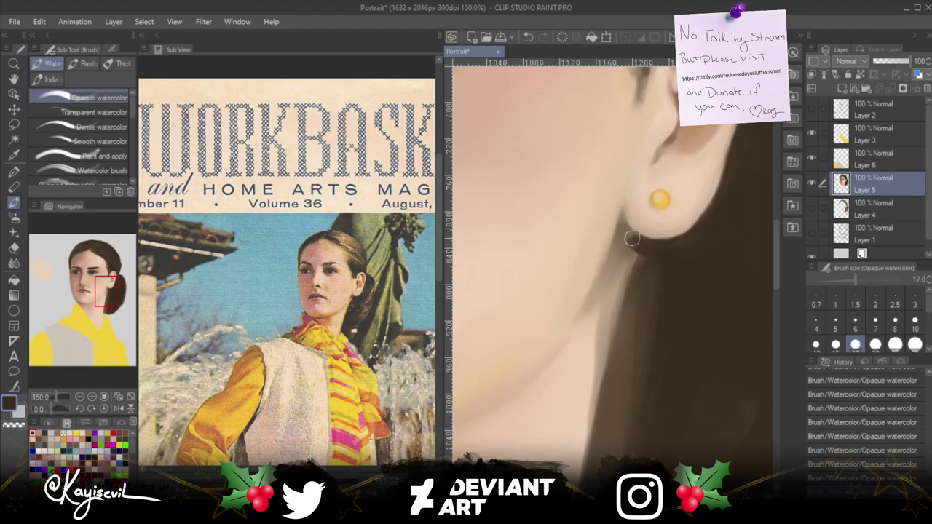
pyautogui.press('[')
pyautogui.press('[')
pyautogui.press('[')
pyautogui.press('[')
pyautogui.press('[')
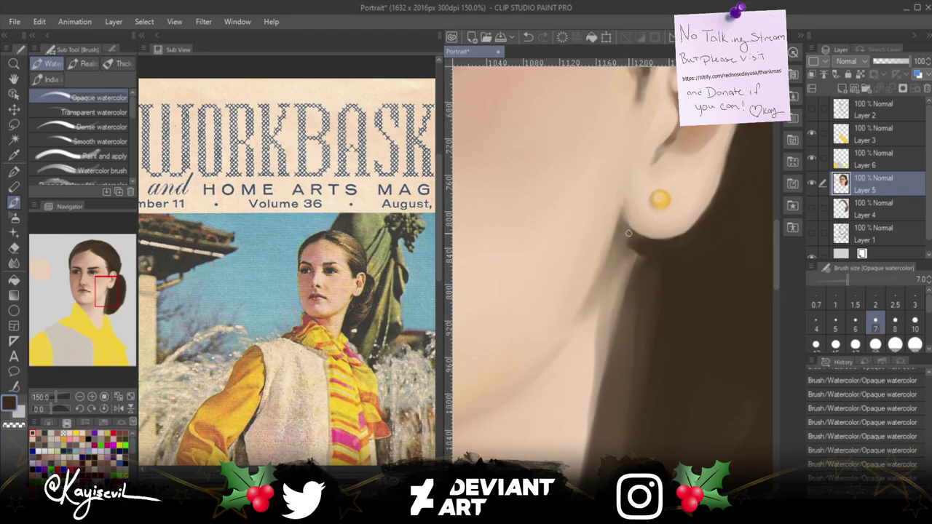
pyautogui.moveTo(626, 259); pyautogui.dragTo(620, 290)
pyautogui.moveTo(631, 245); pyautogui.dragTo(613, 316)
pyautogui.moveTo(623, 271)
pyautogui.mouseDown()
pyautogui.moveTo(628, 244)
pyautogui.moveTo(615, 319)
pyautogui.mouseUp()
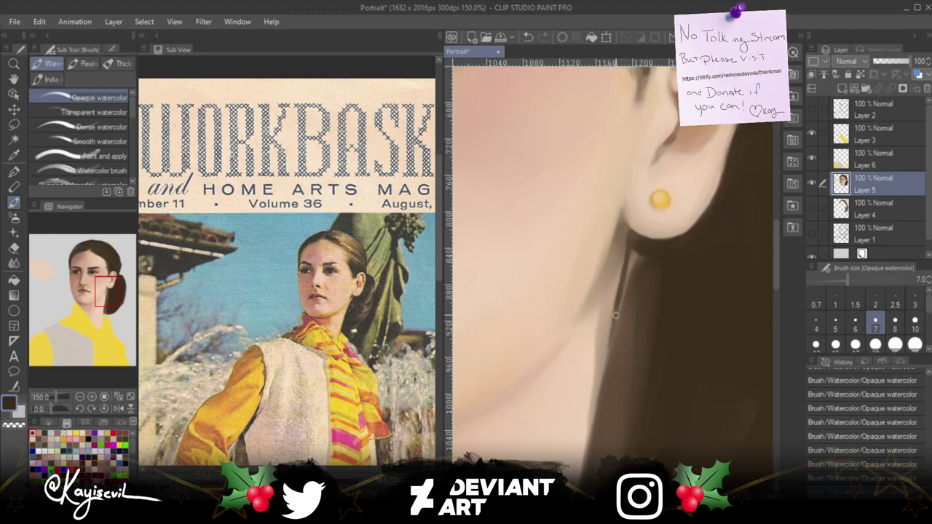
pyautogui.moveTo(634, 259); pyautogui.dragTo(620, 318)
pyautogui.moveTo(630, 262); pyautogui.dragTo(619, 317)
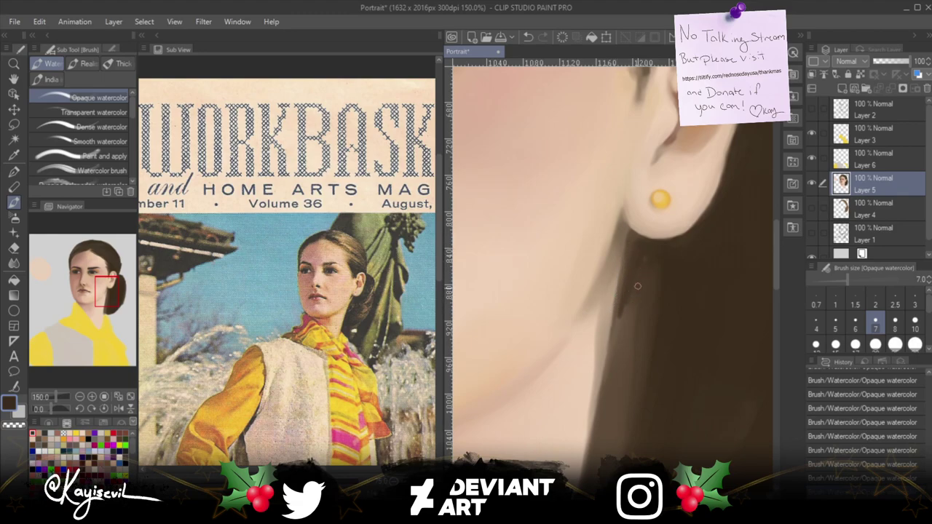
pyautogui.moveTo(628, 273)
pyautogui.mouseDown()
pyautogui.moveTo(617, 346)
pyautogui.moveTo(617, 337)
pyautogui.mouseUp()
pyautogui.moveTo(633, 274); pyautogui.dragTo(619, 353)
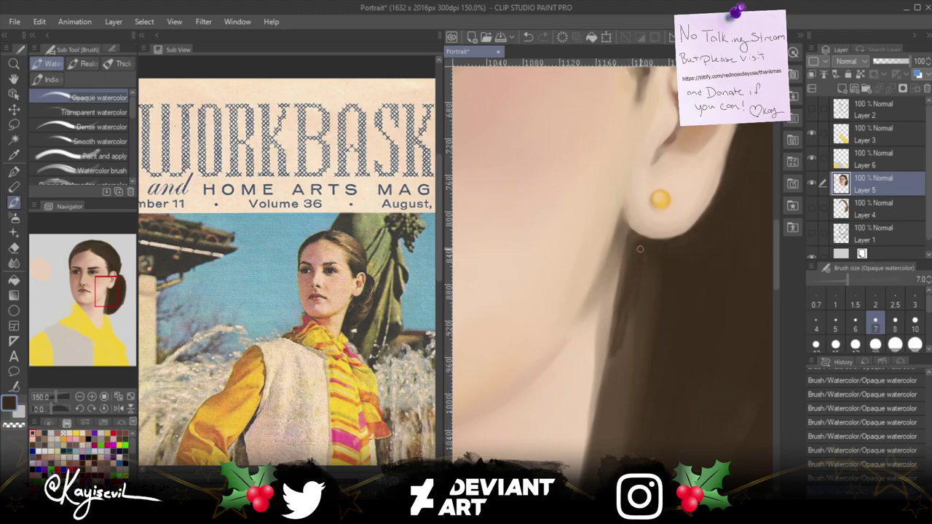
# Enlarge the brush to size 15 and blend the thin dark strokes into the hair below the earlobe.
pyautogui.press(']')
pyautogui.press(']')
pyautogui.press(']')
pyautogui.press(']')
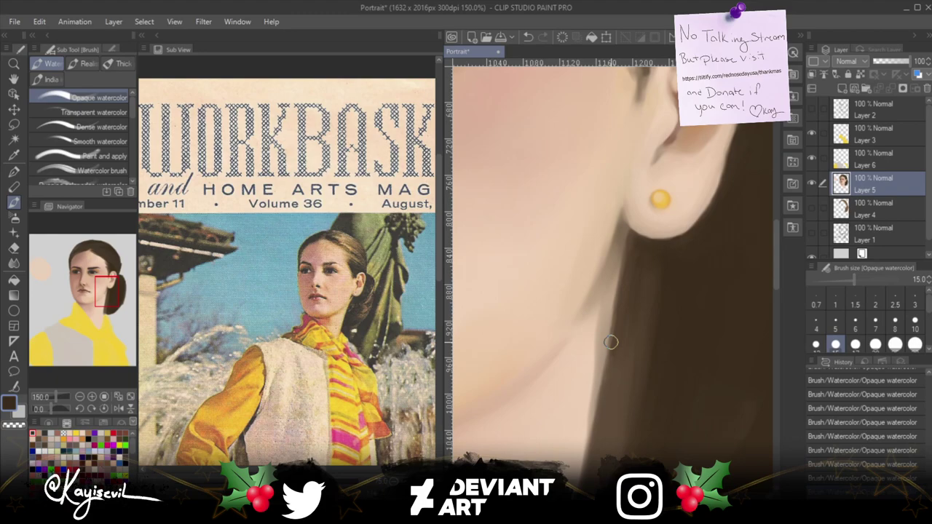
# Paint long dark brown strokes down the neck-side edge of the hair, from the earlobe towards the collar.
pyautogui.scroll(-3, 610, 342)
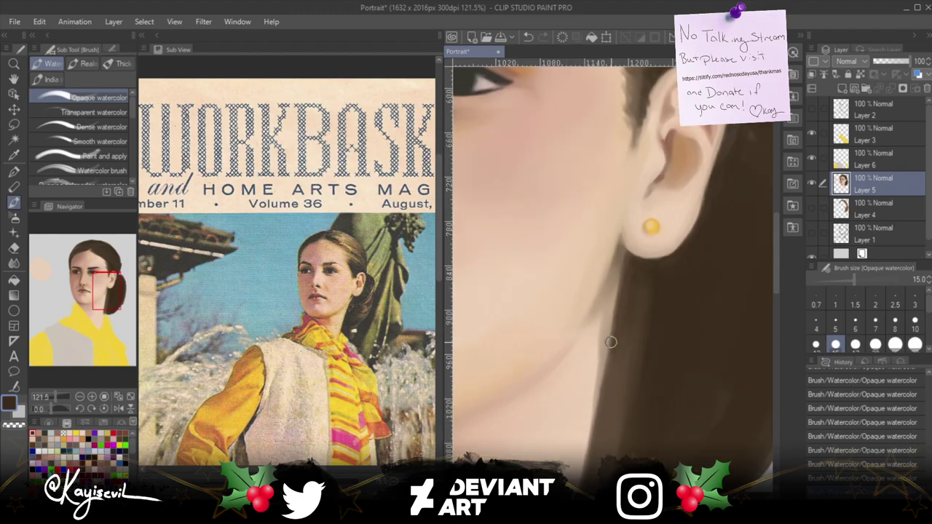
pyautogui.moveTo(550, 391); pyautogui.dragTo(585, 285)
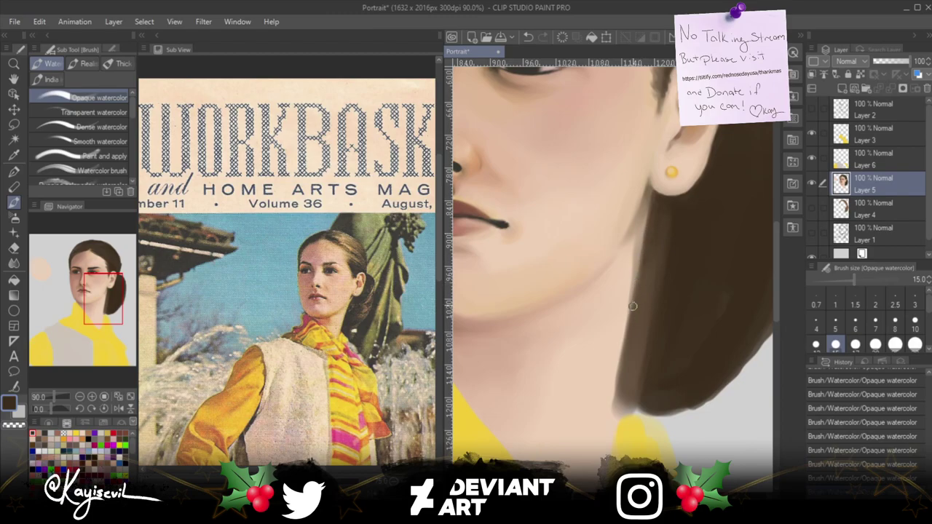
pyautogui.moveTo(645, 240); pyautogui.dragTo(637, 290)
pyautogui.moveTo(649, 230); pyautogui.dragTo(635, 301)
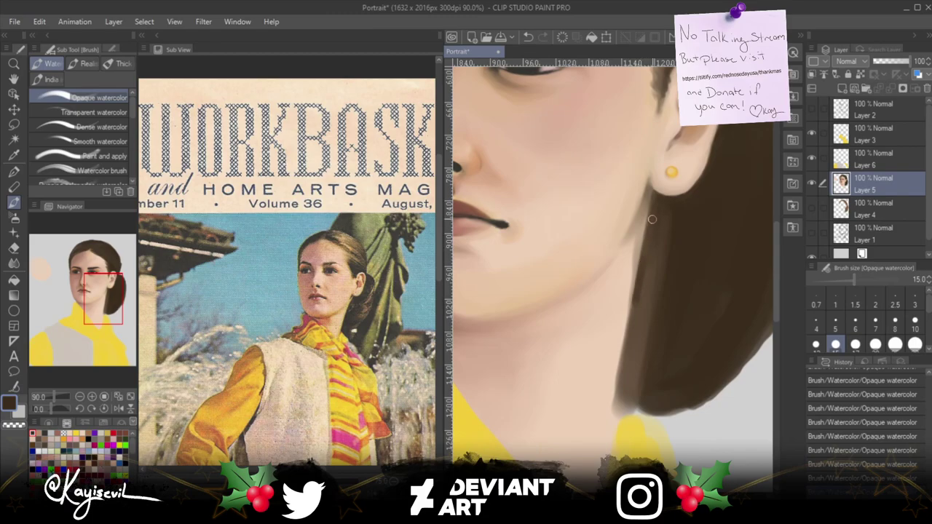
pyautogui.moveTo(651, 215); pyautogui.dragTo(631, 339)
pyautogui.moveTo(637, 287); pyautogui.dragTo(629, 328)
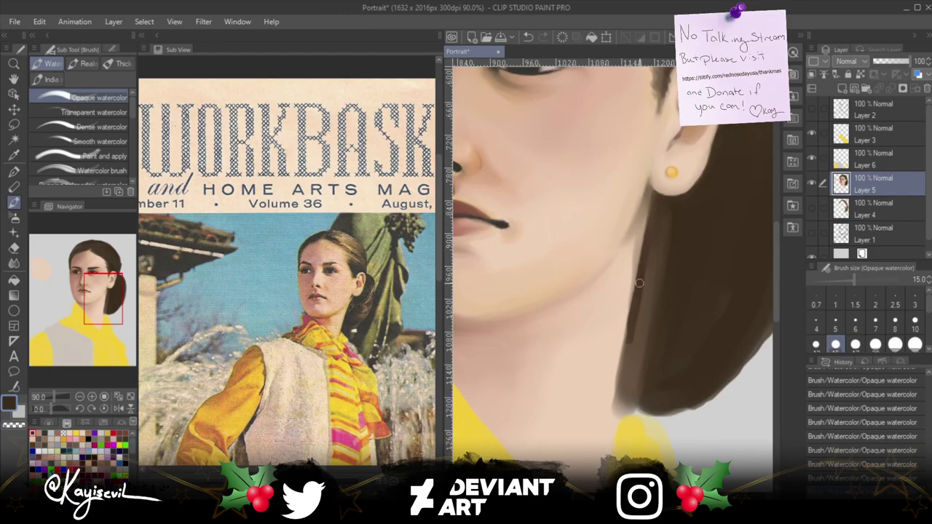
pyautogui.moveTo(652, 225)
pyautogui.mouseDown()
pyautogui.moveTo(640, 302)
pyautogui.moveTo(657, 224)
pyautogui.moveTo(643, 294)
pyautogui.moveTo(657, 235)
pyautogui.moveTo(636, 318)
pyautogui.mouseUp()
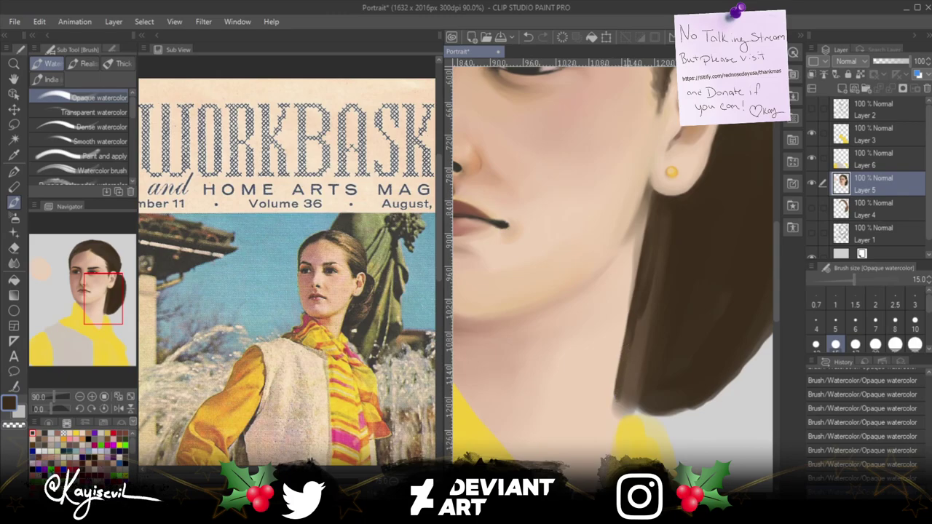
# Define the lower corner of the hair beside the neck and darken its bottom edge above the yellow collar.
pyautogui.moveTo(621, 381)
pyautogui.mouseDown()
pyautogui.moveTo(615, 406)
pyautogui.moveTo(652, 415)
pyautogui.moveTo(625, 410)
pyautogui.moveTo(687, 397)
pyautogui.moveTo(640, 408)
pyautogui.mouseUp()
pyautogui.moveTo(697, 400)
pyautogui.mouseDown()
pyautogui.moveTo(659, 412)
pyautogui.moveTo(619, 408)
pyautogui.moveTo(631, 403)
pyautogui.moveTo(643, 308)
pyautogui.moveTo(620, 409)
pyautogui.mouseUp()
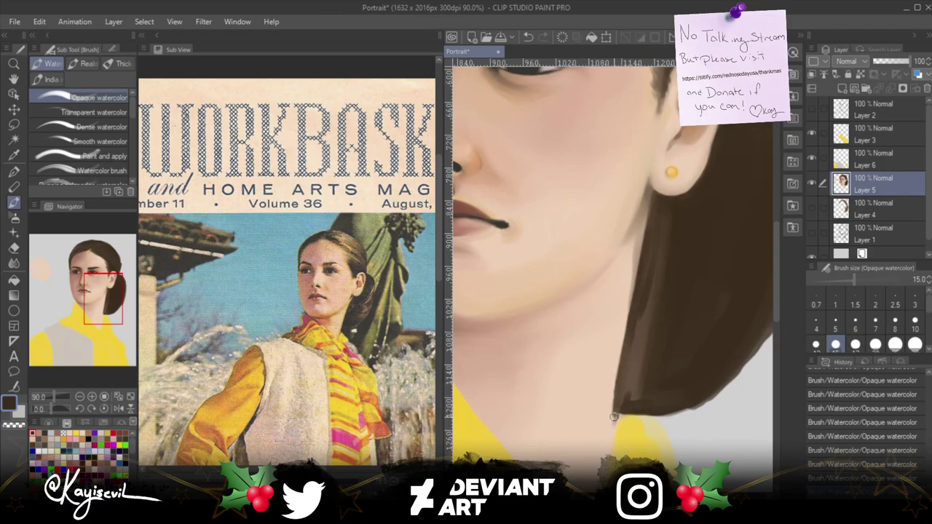
pyautogui.moveTo(618, 409); pyautogui.dragTo(640, 326)
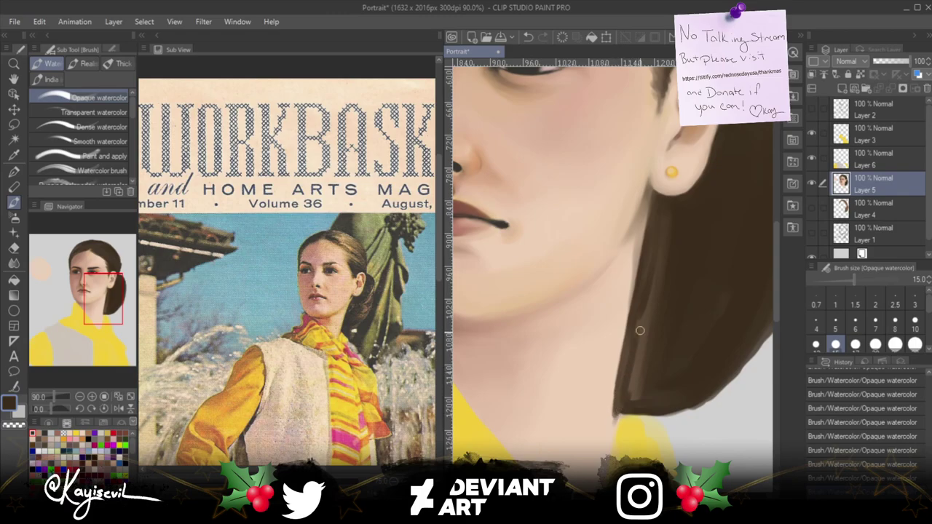
# Paint dark brown strokes over the lighter streak inside the hair along the neck, down to its lower corner.
pyautogui.moveTo(659, 265); pyautogui.dragTo(635, 374)
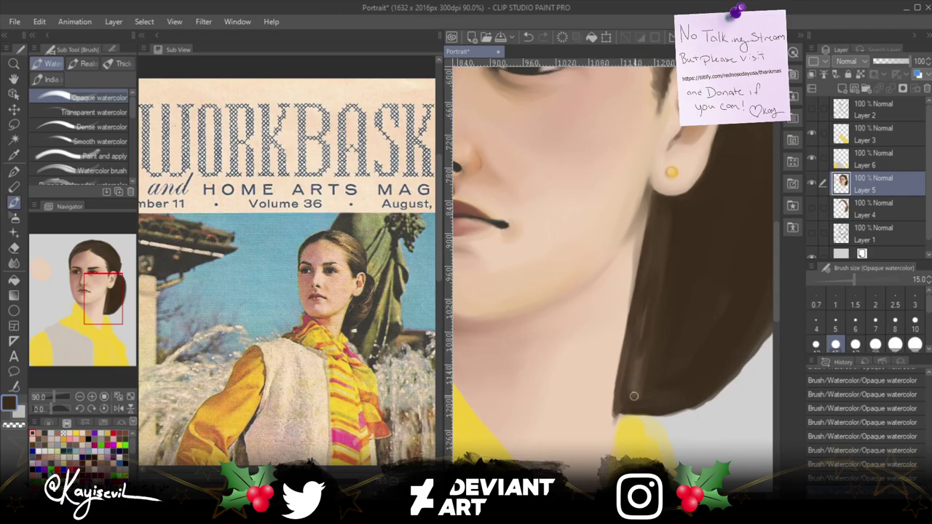
pyautogui.moveTo(649, 304); pyautogui.dragTo(625, 401)
pyautogui.moveTo(645, 300); pyautogui.dragTo(628, 396)
# Enlarge the brush to size 30 and even out the dark brown along the neck-side edge of the hair.
pyautogui.press(']')
pyautogui.press(']')
pyautogui.press(']')
pyautogui.press(']')
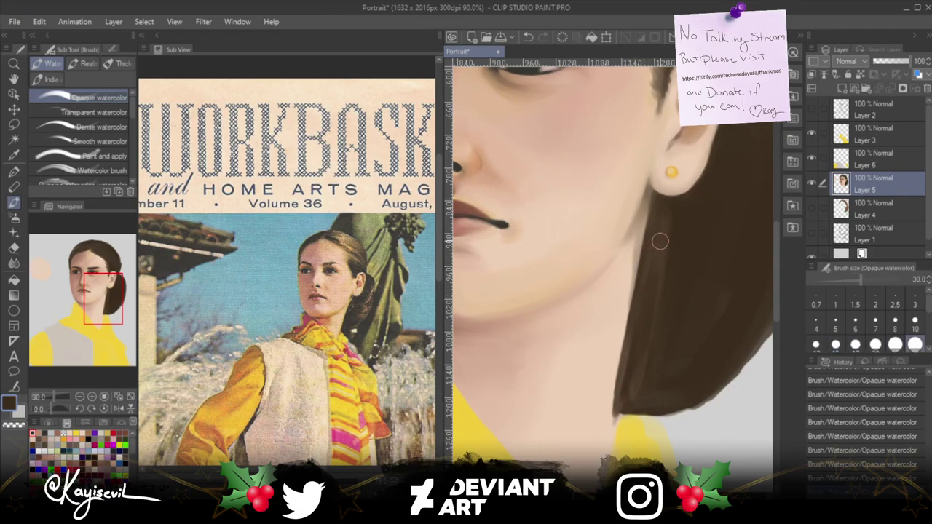
pyautogui.moveTo(664, 222)
pyautogui.mouseDown()
pyautogui.moveTo(650, 305)
pyautogui.moveTo(661, 205)
pyautogui.moveTo(645, 308)
pyautogui.moveTo(656, 201)
pyautogui.moveTo(630, 370)
pyautogui.moveTo(654, 263)
pyautogui.moveTo(625, 377)
pyautogui.moveTo(650, 264)
pyautogui.moveTo(644, 322)
pyautogui.moveTo(662, 290)
pyautogui.moveTo(640, 380)
pyautogui.moveTo(667, 286)
pyautogui.moveTo(637, 388)
pyautogui.moveTo(659, 272)
pyautogui.moveTo(625, 407)
pyautogui.moveTo(639, 330)
pyautogui.moveTo(621, 404)
pyautogui.moveTo(634, 340)
pyautogui.moveTo(626, 387)
pyautogui.mouseUp()
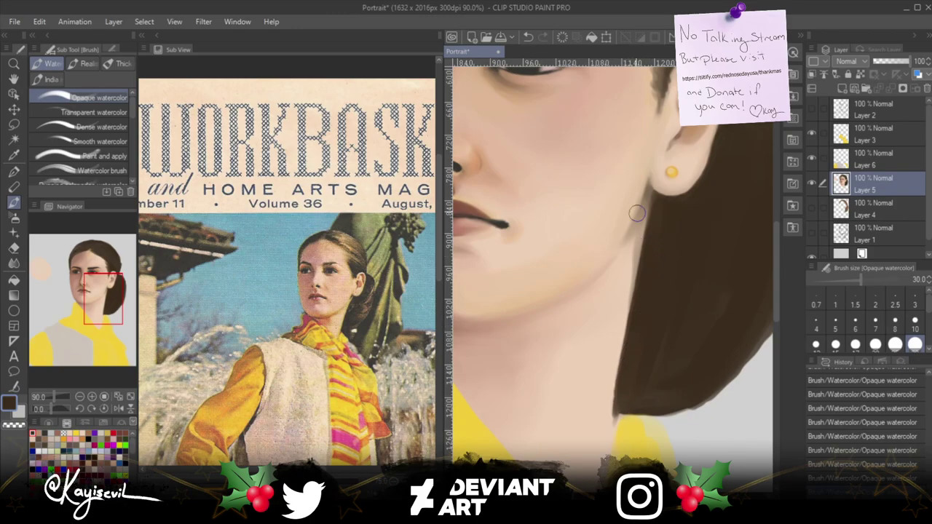
# Fill in and smooth the outer contour of the hair bun with dark brown, from behind the ear to its bottom edge.
pyautogui.hotkey('ctrl', '-')
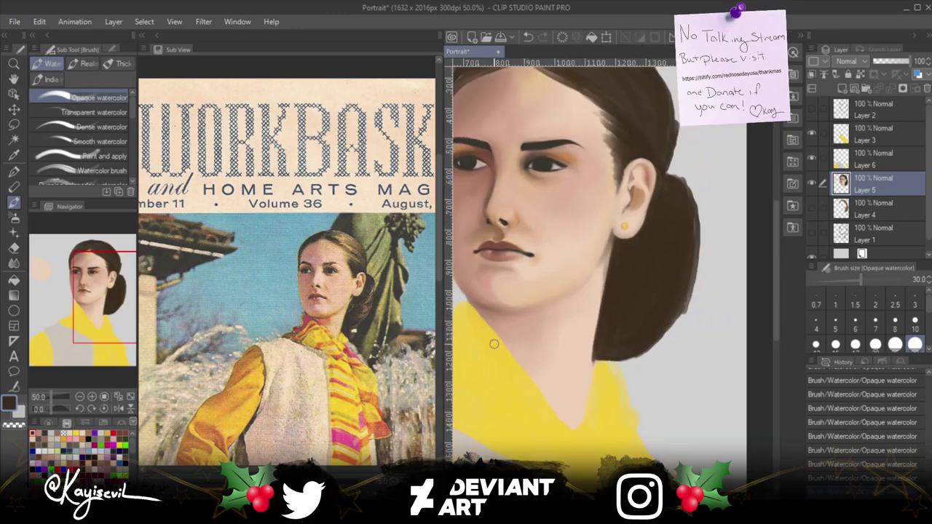
pyautogui.moveTo(504, 318); pyautogui.dragTo(538, 344)
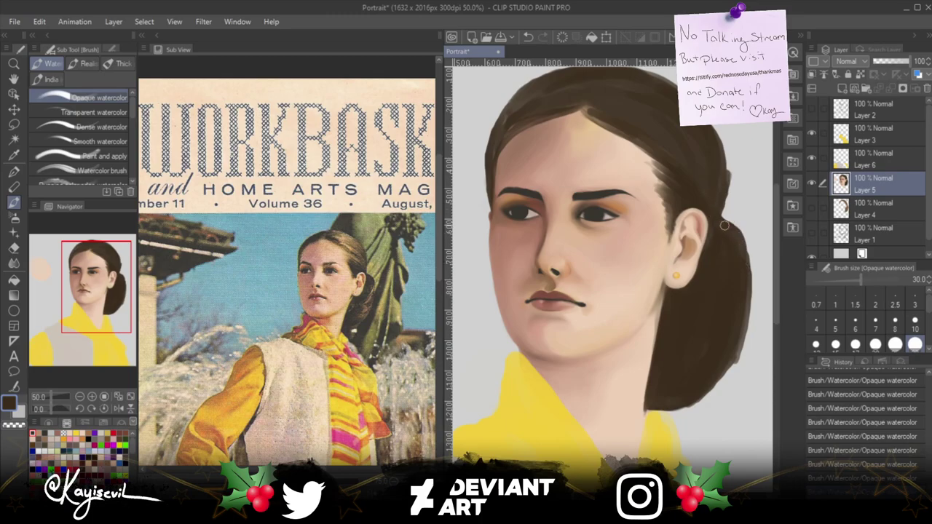
pyautogui.moveTo(740, 236); pyautogui.dragTo(745, 288)
pyautogui.moveTo(733, 331)
pyautogui.mouseDown()
pyautogui.moveTo(746, 278)
pyautogui.moveTo(720, 378)
pyautogui.moveTo(742, 325)
pyautogui.moveTo(713, 385)
pyautogui.moveTo(720, 373)
pyautogui.moveTo(673, 408)
pyautogui.mouseUp()
pyautogui.moveTo(716, 382)
pyautogui.mouseDown()
pyautogui.moveTo(685, 408)
pyautogui.moveTo(713, 388)
pyautogui.moveTo(660, 403)
pyautogui.moveTo(712, 386)
pyautogui.mouseUp()
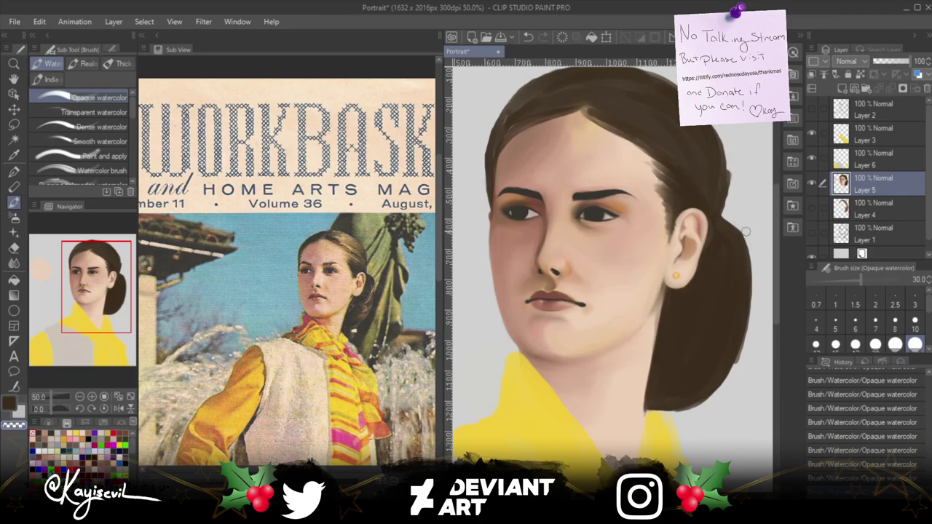
# Enlarge the transparent-colour brush to size 80 and trim the outer edge of the hair bun.
pyautogui.press(']')
pyautogui.press(']')
pyautogui.press(']')
pyautogui.press(']')
pyautogui.press(']')
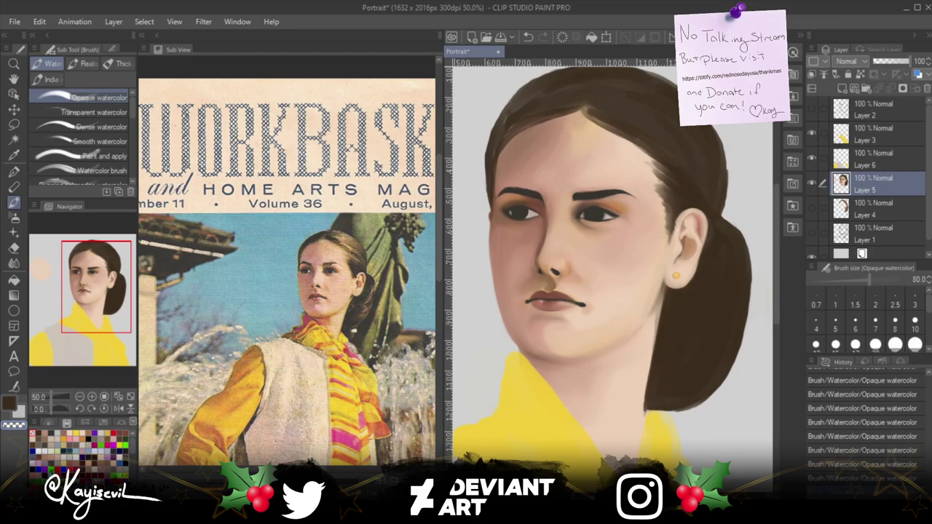
# Compare the neck and hair with an enlarged view of the reference photo, and erase the bottom edge of the bun to shorten it.
pyautogui.scroll(-2, 727, 166)
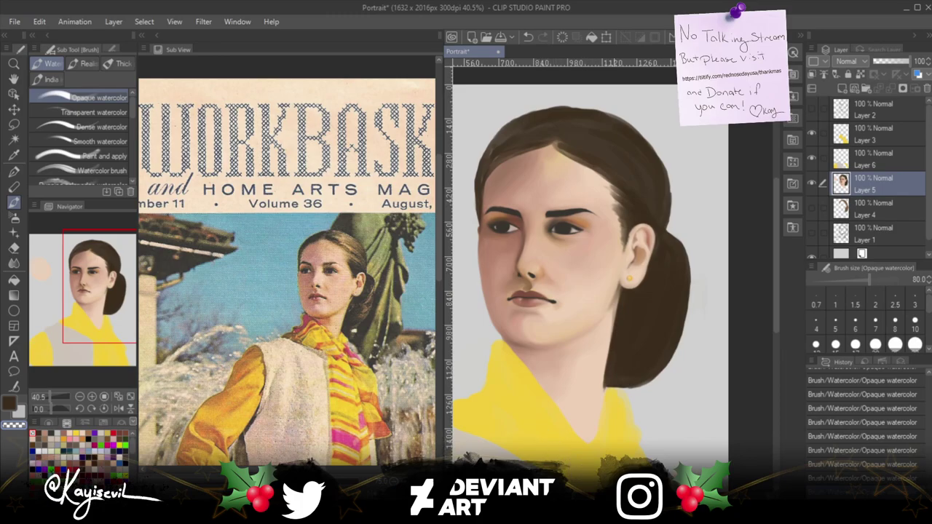
pyautogui.scroll(5, 327, 343)
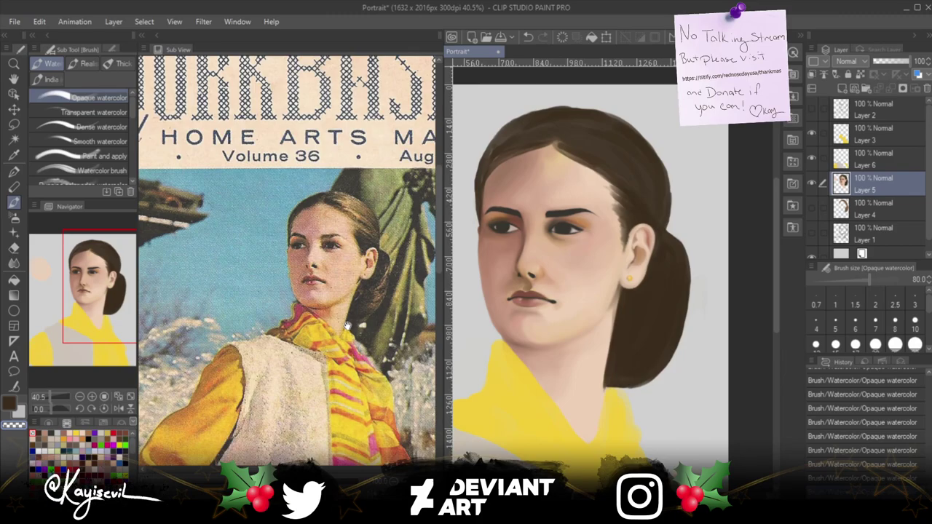
pyautogui.scroll(-2, 337, 334)
pyautogui.scroll(-1, 337, 321)
pyautogui.moveTo(331, 315); pyautogui.dragTo(277, 355)
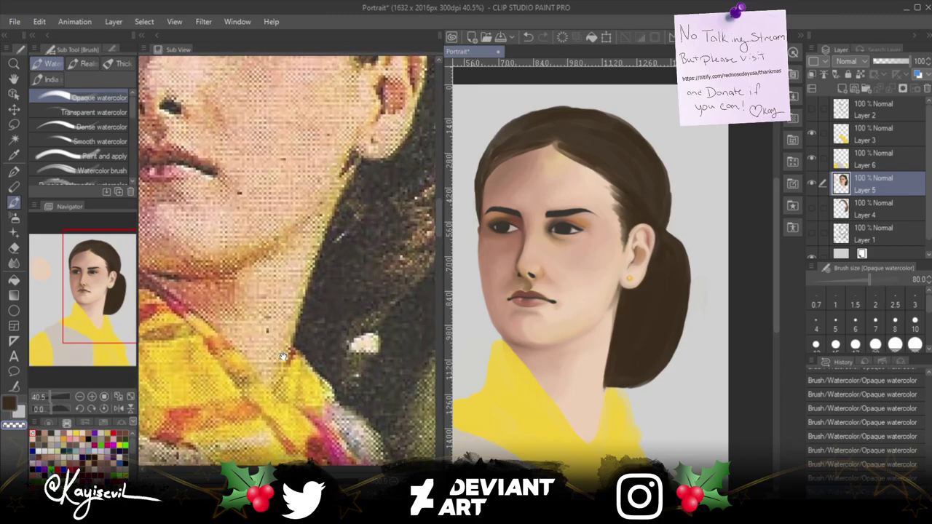
pyautogui.moveTo(311, 349); pyautogui.dragTo(263, 377)
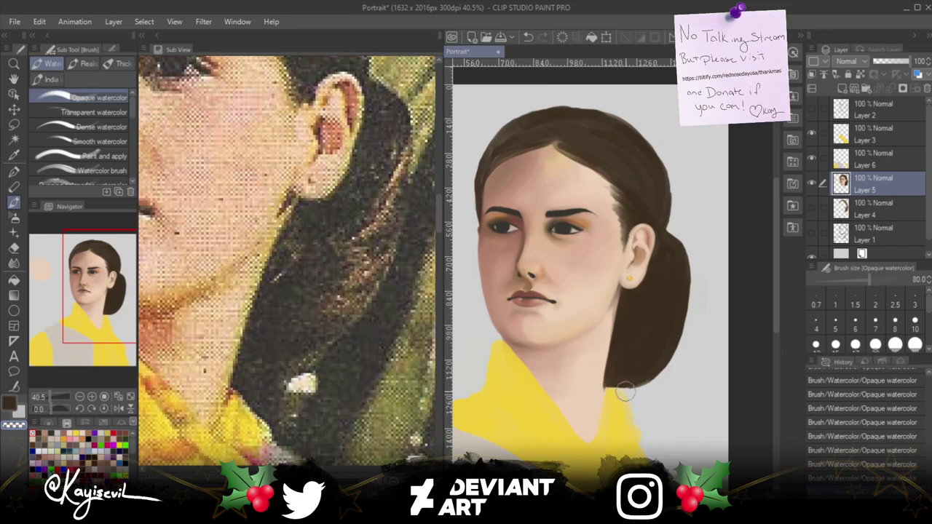
pyautogui.moveTo(636, 390)
pyautogui.mouseDown()
pyautogui.moveTo(657, 388)
pyautogui.moveTo(640, 393)
pyautogui.moveTo(665, 378)
pyautogui.moveTo(616, 390)
pyautogui.moveTo(601, 376)
pyautogui.moveTo(581, 402)
pyautogui.moveTo(651, 407)
pyautogui.moveTo(669, 398)
pyautogui.moveTo(619, 400)
pyautogui.moveTo(661, 403)
pyautogui.moveTo(685, 385)
pyautogui.moveTo(665, 382)
pyautogui.moveTo(662, 403)
pyautogui.moveTo(699, 335)
pyautogui.moveTo(658, 398)
pyautogui.moveTo(710, 331)
pyautogui.moveTo(659, 390)
pyautogui.moveTo(701, 326)
pyautogui.moveTo(655, 387)
pyautogui.moveTo(703, 319)
pyautogui.moveTo(646, 394)
pyautogui.mouseUp()
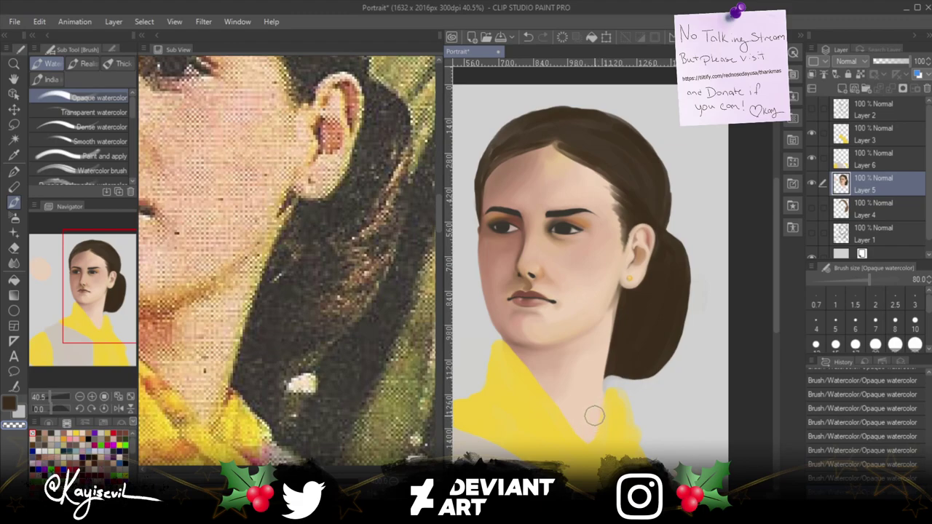
# Lasso the pointed lower corner of the hair beside the neck, delete it and clear the selection.
pyautogui.click(13, 127)
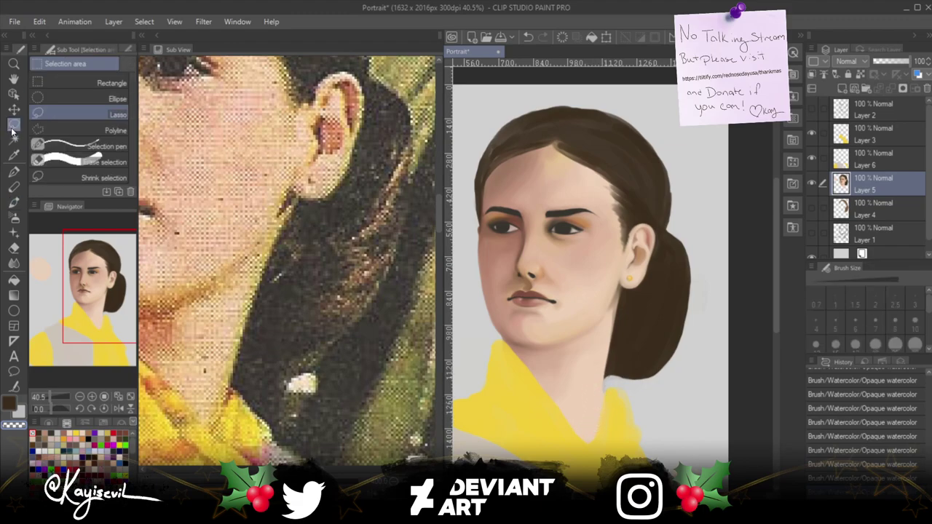
pyautogui.moveTo(617, 372); pyautogui.dragTo(622, 376)
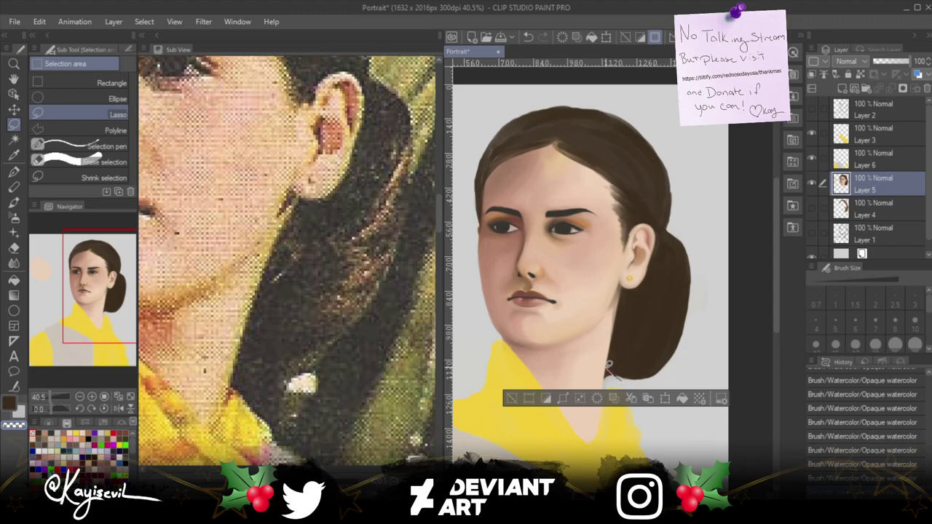
pyautogui.moveTo(608, 375)
pyautogui.mouseDown()
pyautogui.moveTo(618, 382)
pyautogui.moveTo(603, 369)
pyautogui.mouseUp()
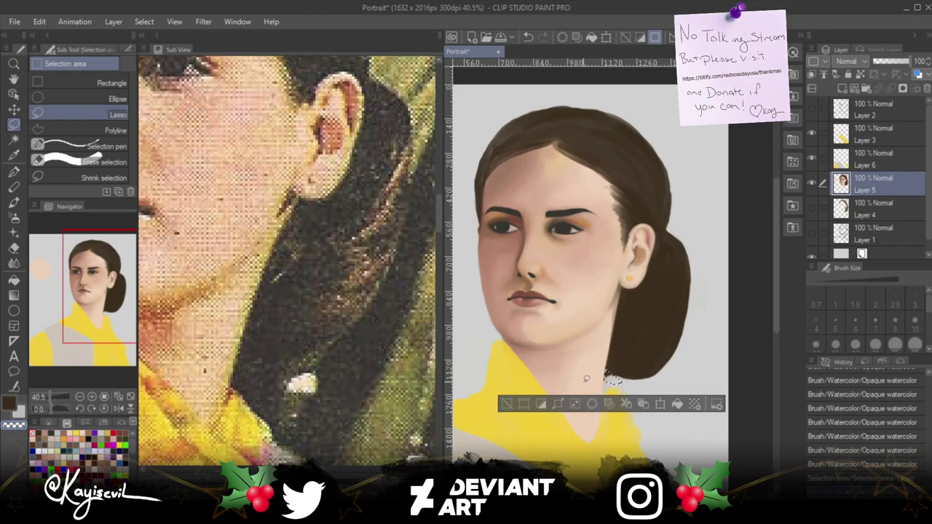
pyautogui.moveTo(608, 372); pyautogui.dragTo(586, 378)
pyautogui.click(509, 393)
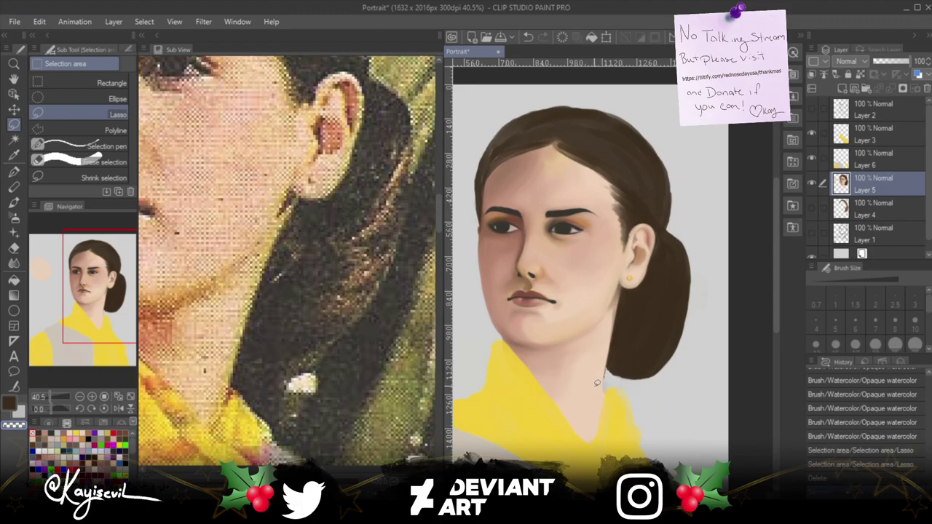
# Reduce the transparent watercolor brush to size 25 and clean up the smudges beside the neck below the hair.
pyautogui.scroll(8, 596, 383)
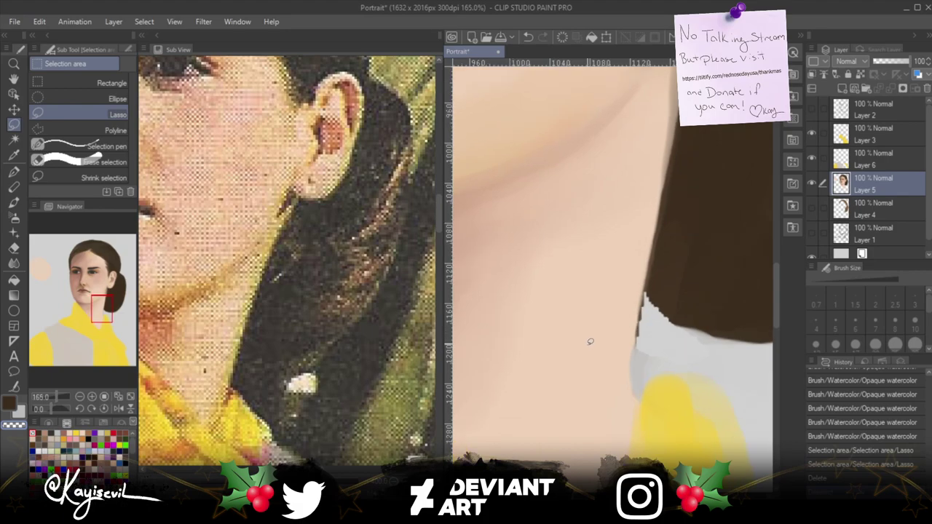
pyautogui.click(14, 202)
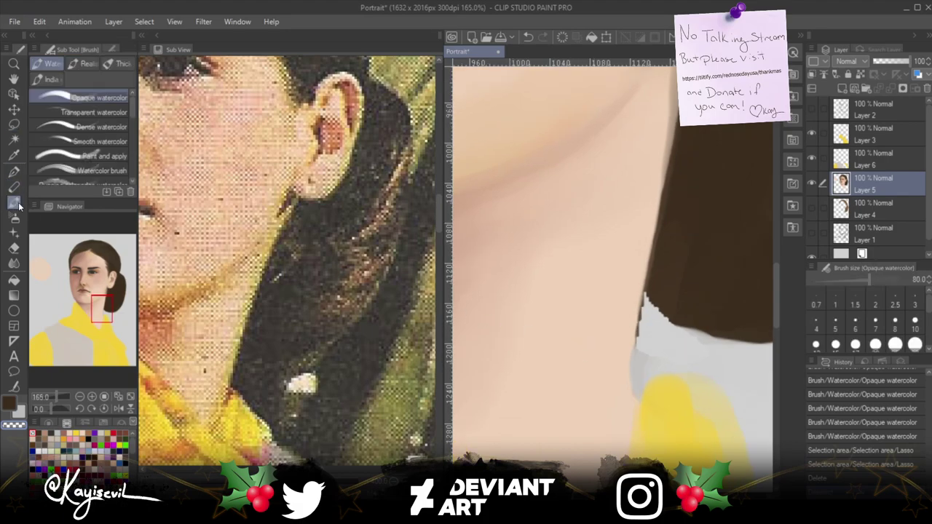
pyautogui.press('[')
pyautogui.press('[')
pyautogui.press('[')
pyautogui.press('[')
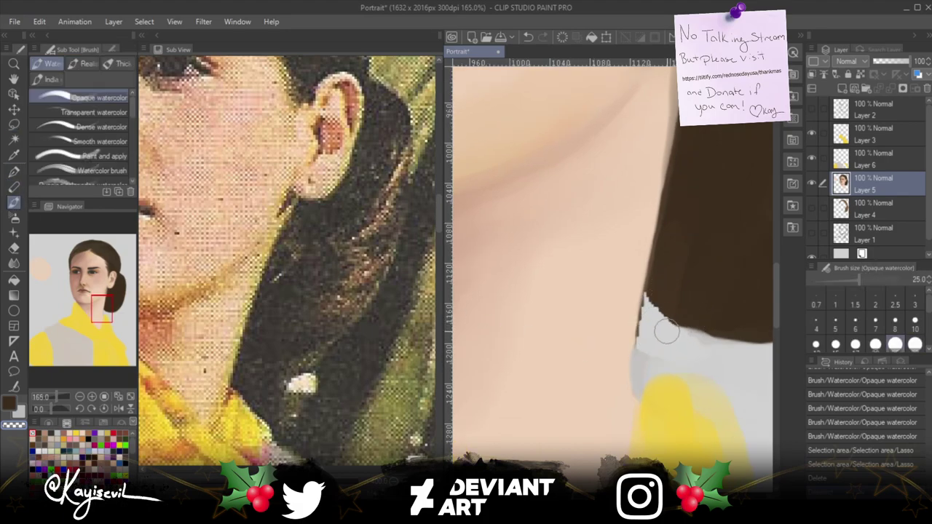
pyautogui.moveTo(670, 337)
pyautogui.mouseDown()
pyautogui.moveTo(741, 351)
pyautogui.moveTo(642, 342)
pyautogui.moveTo(631, 369)
pyautogui.moveTo(650, 358)
pyautogui.moveTo(650, 339)
pyautogui.moveTo(648, 390)
pyautogui.moveTo(650, 340)
pyautogui.moveTo(645, 389)
pyautogui.moveTo(631, 326)
pyautogui.moveTo(638, 412)
pyautogui.moveTo(648, 319)
pyautogui.moveTo(638, 376)
pyautogui.moveTo(644, 323)
pyautogui.moveTo(643, 411)
pyautogui.moveTo(657, 371)
pyautogui.moveTo(688, 366)
pyautogui.mouseUp()
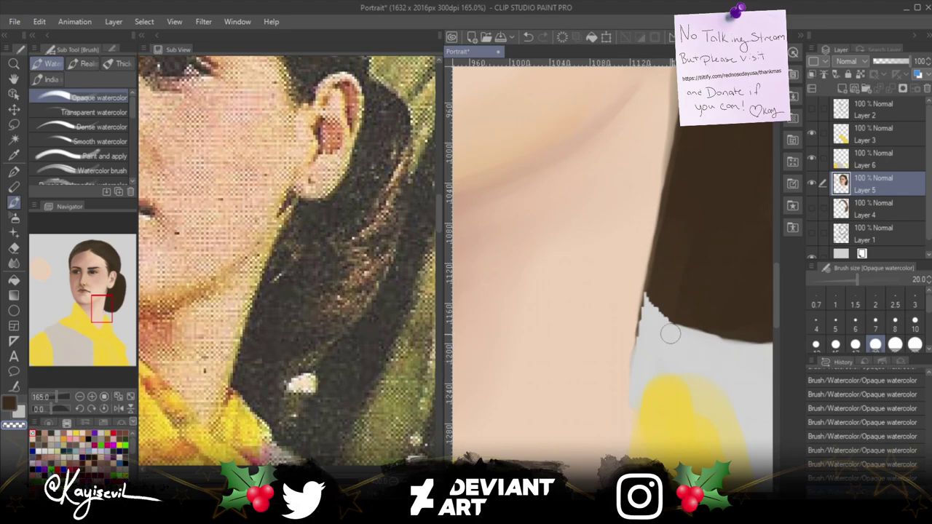
# Erase the jagged cut at the hair's lower corner into a smooth curve, reducing the brush down to size 8.
pyautogui.press('[')
pyautogui.press('[')
pyautogui.press('[')
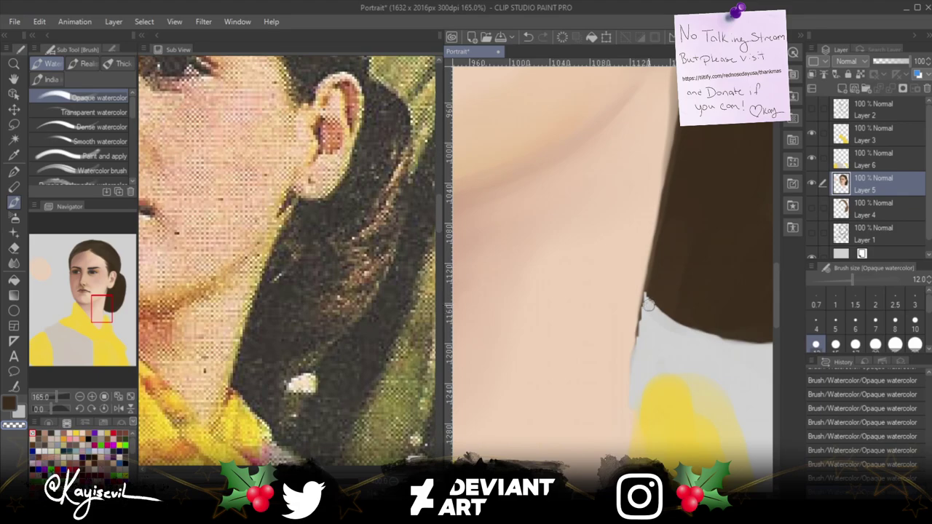
pyautogui.press('[')
pyautogui.press('[')
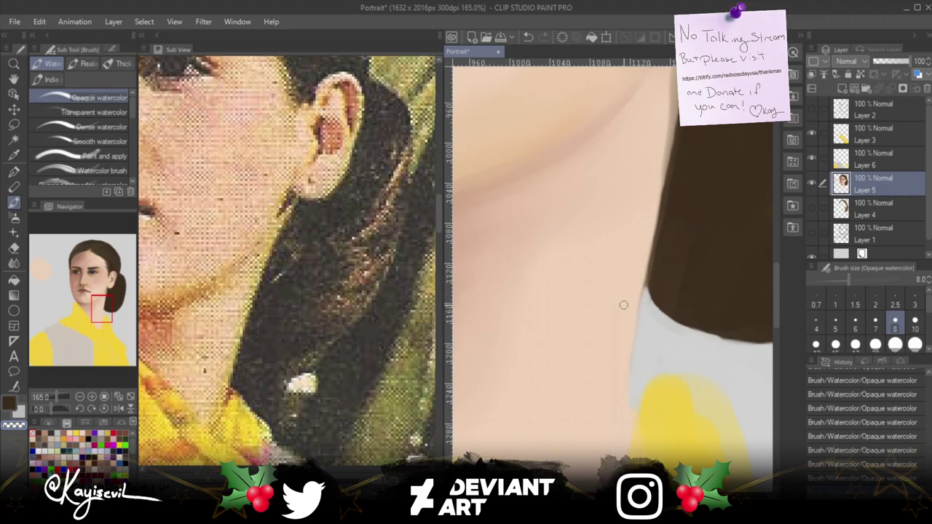
# Choose a light skin colour and, with the brush at size 10, paint the neck edge between the jaw and the hair.
pyautogui.press(']')
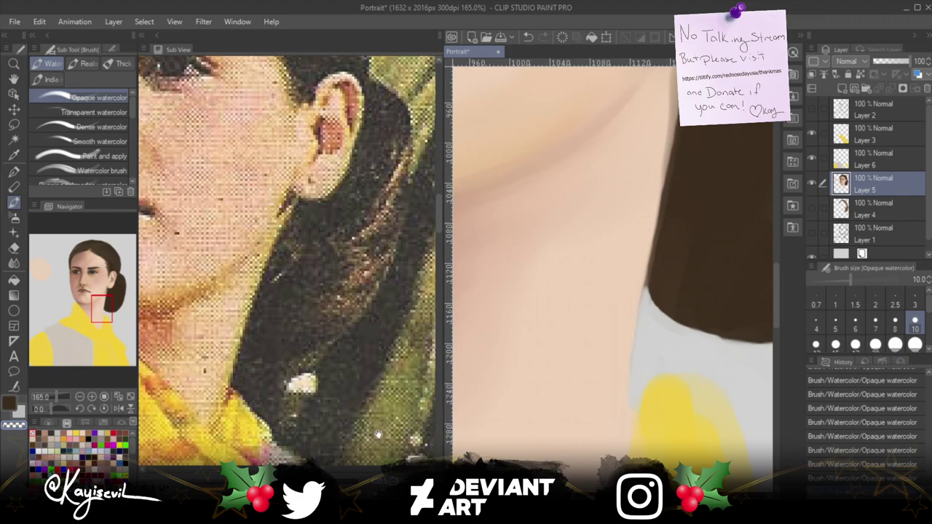
pyautogui.click(65, 431)
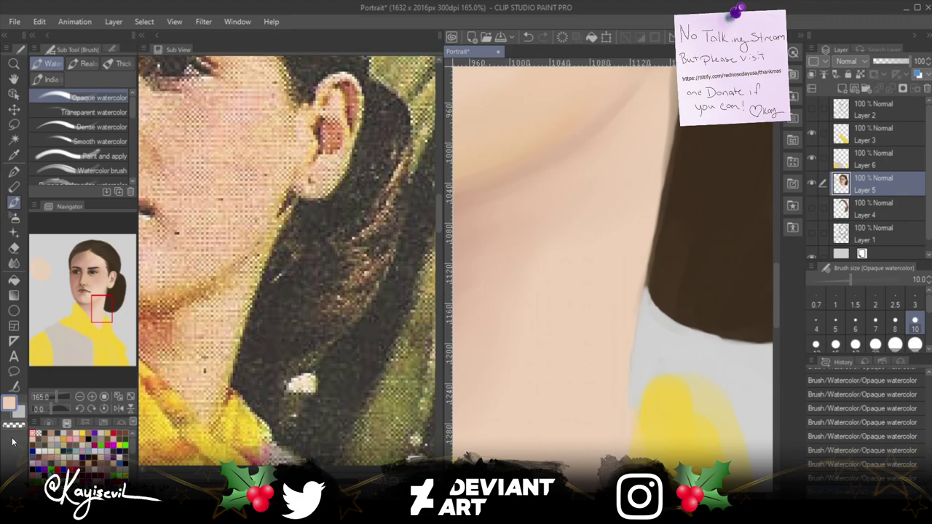
pyautogui.click(13, 158)
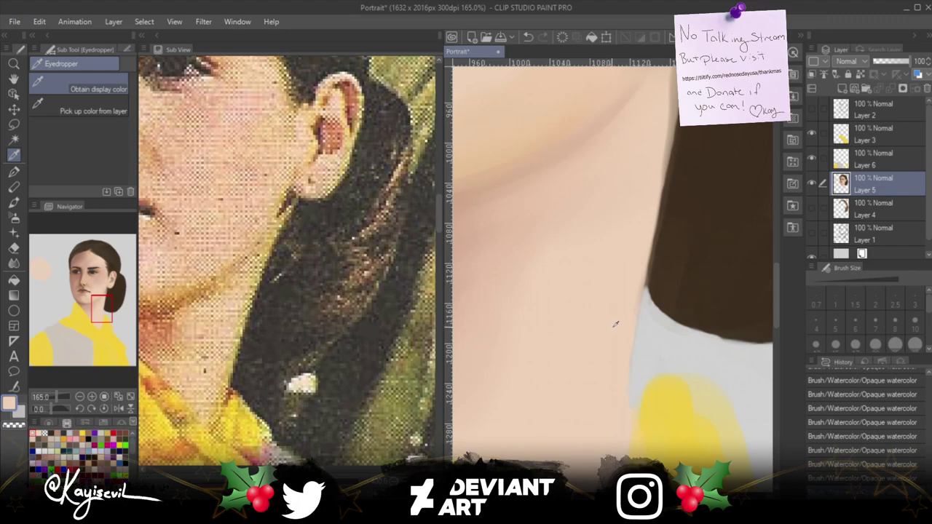
pyautogui.press('b')
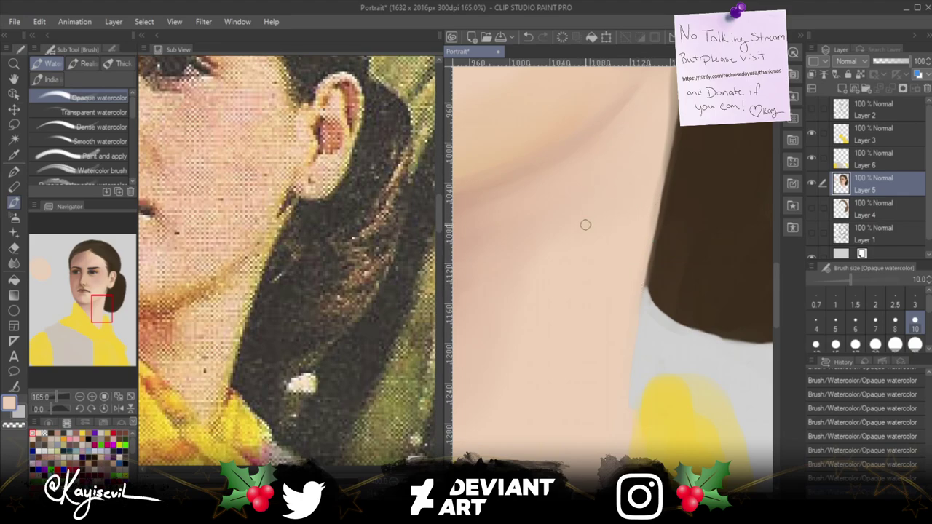
pyautogui.moveTo(600, 197); pyautogui.dragTo(552, 328)
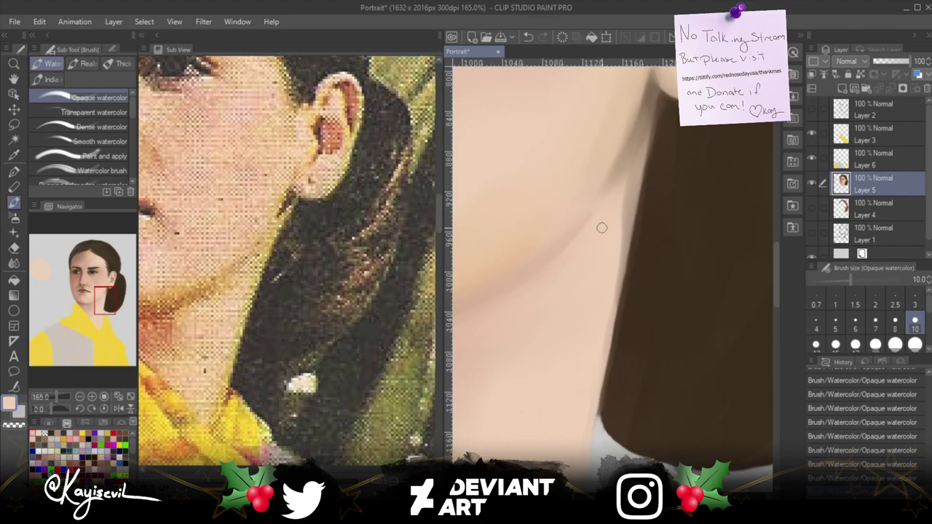
pyautogui.moveTo(630, 174); pyautogui.dragTo(624, 212)
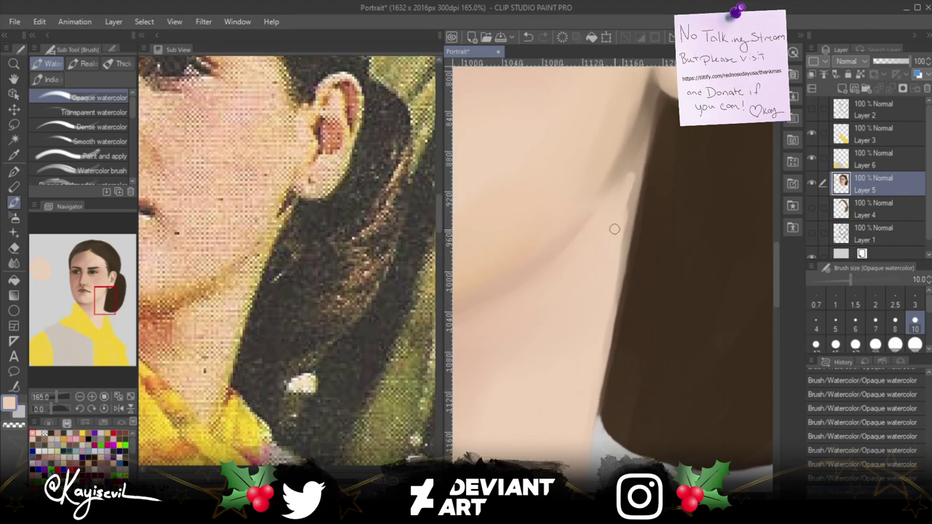
pyautogui.moveTo(632, 168)
pyautogui.mouseDown()
pyautogui.moveTo(628, 201)
pyautogui.moveTo(639, 129)
pyautogui.mouseUp()
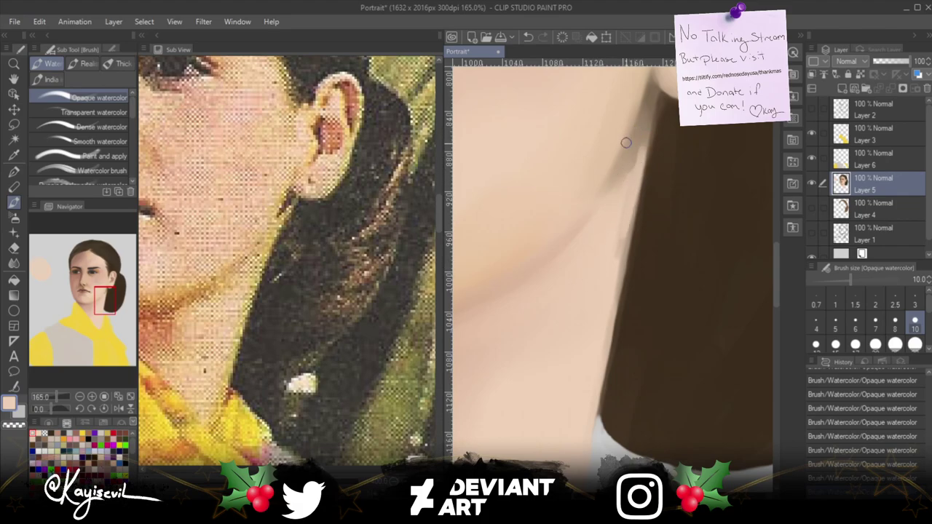
# Blend the skin of the neck and under the jaw, enlarging the brush to size 17 and up to size 40.
pyautogui.press(']')
pyautogui.press(']')
pyautogui.press(']')
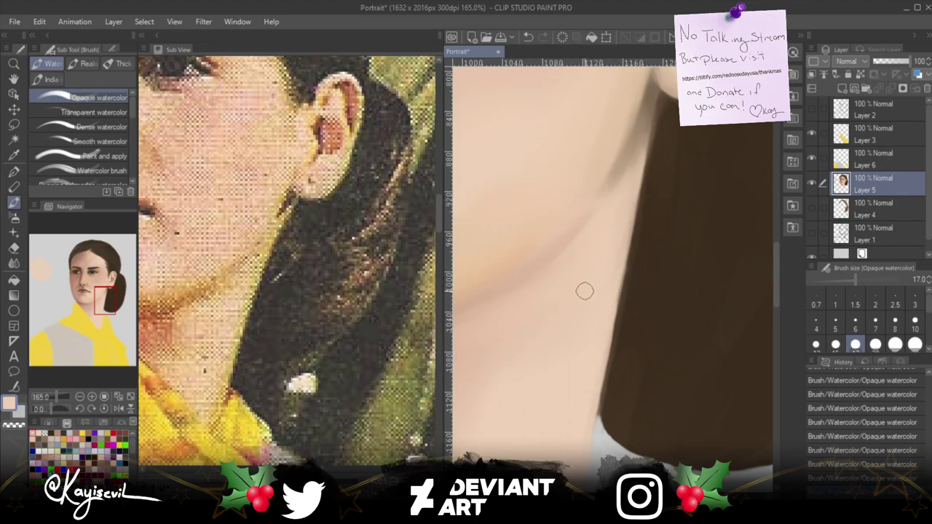
pyautogui.press(']')
pyautogui.press(']')
pyautogui.press(']')
pyautogui.press(']')
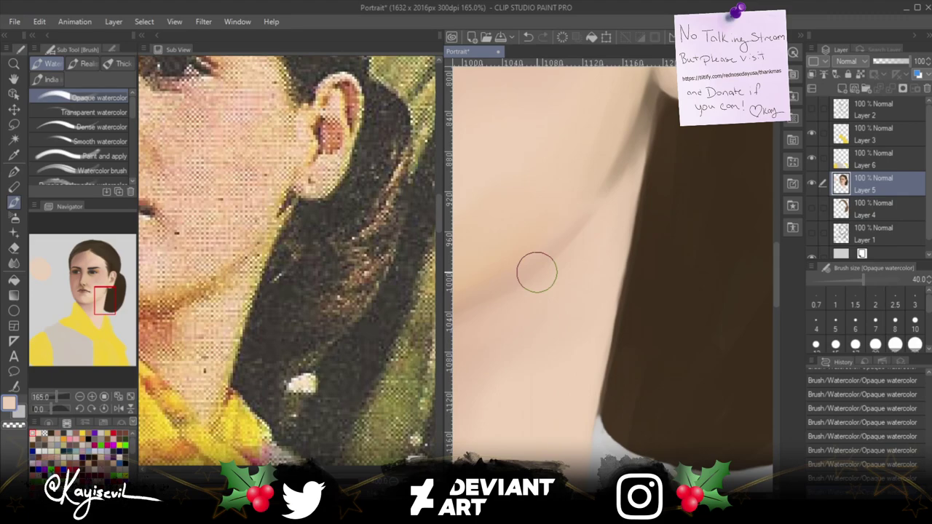
# Choose the dark brown swatch and paint over the bun, rounding its lower corner and evening out its colour.
pyautogui.scroll(-3, 536, 273)
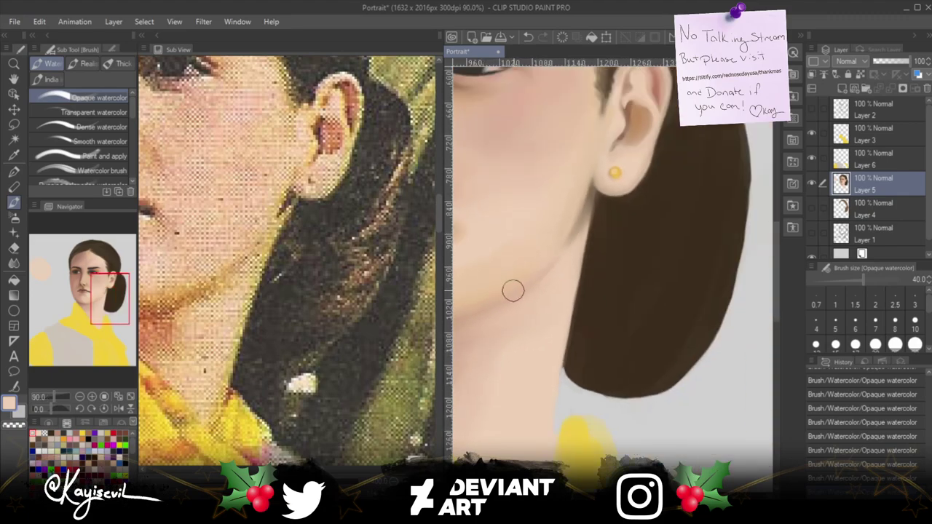
pyautogui.click(51, 432)
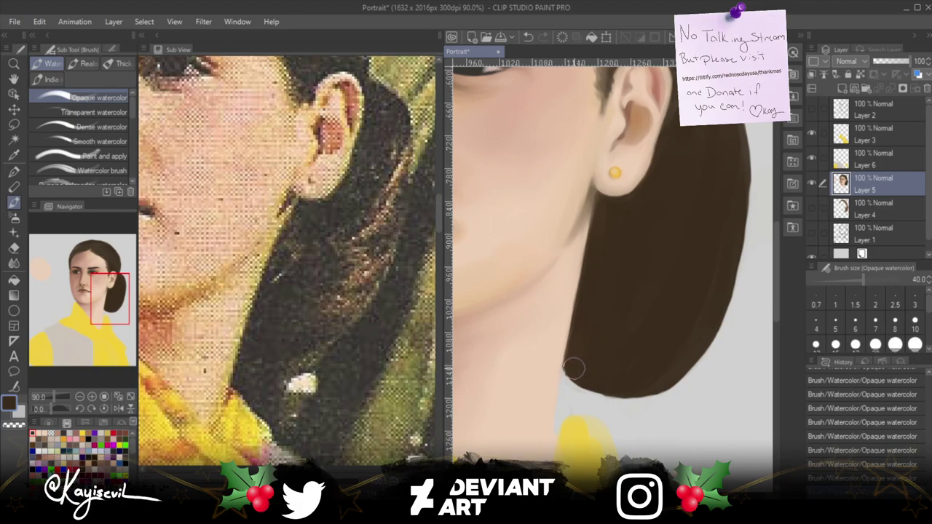
pyautogui.moveTo(572, 364)
pyautogui.mouseDown()
pyautogui.moveTo(601, 385)
pyautogui.moveTo(578, 368)
pyautogui.moveTo(620, 384)
pyautogui.mouseUp()
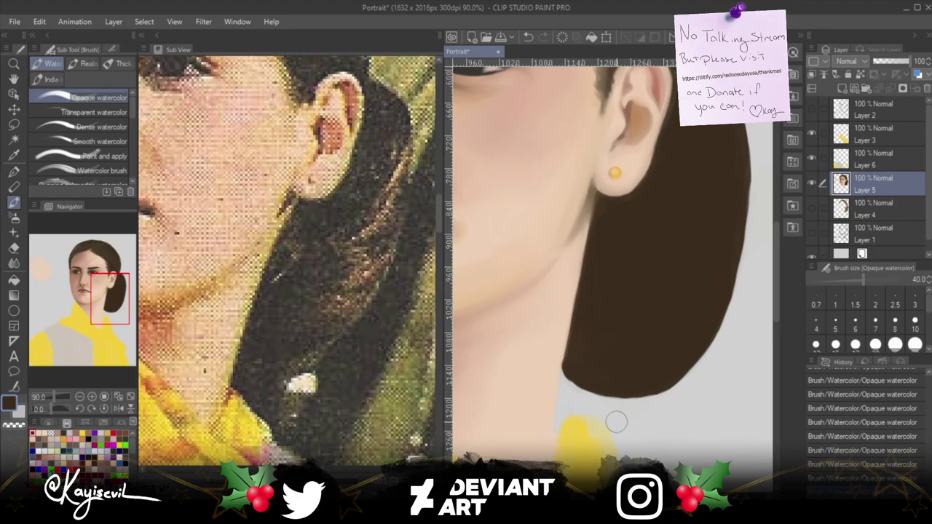
# Lock the transparent pixels of Layer 5 and sample the golden colour from the earring.
pyautogui.click(860, 76)
pyautogui.click(85, 434)
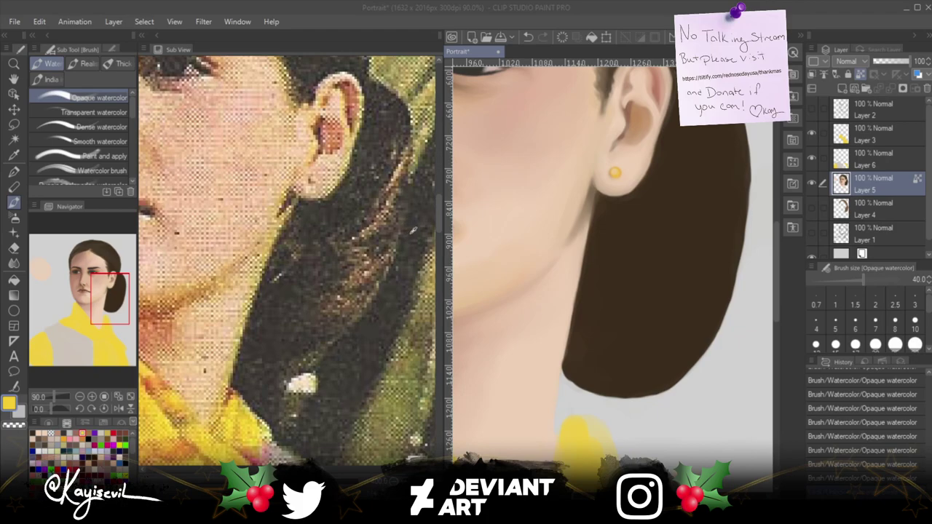
pyautogui.keyDown('alt'); pyautogui.click(611, 171); pyautogui.keyUp('alt')
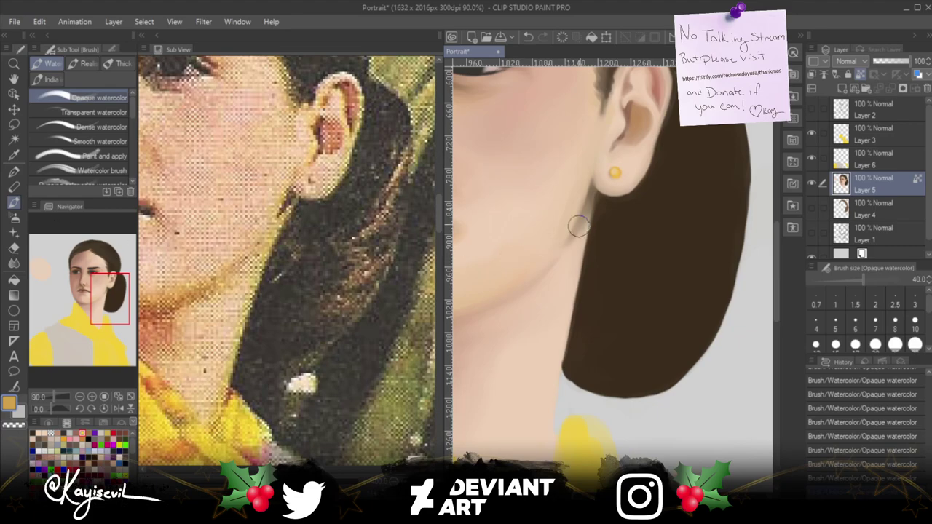
# With the full reference figure as guide, paint golden highlight strokes along the outer side of the bun.
pyautogui.scroll(-3, 526, 192)
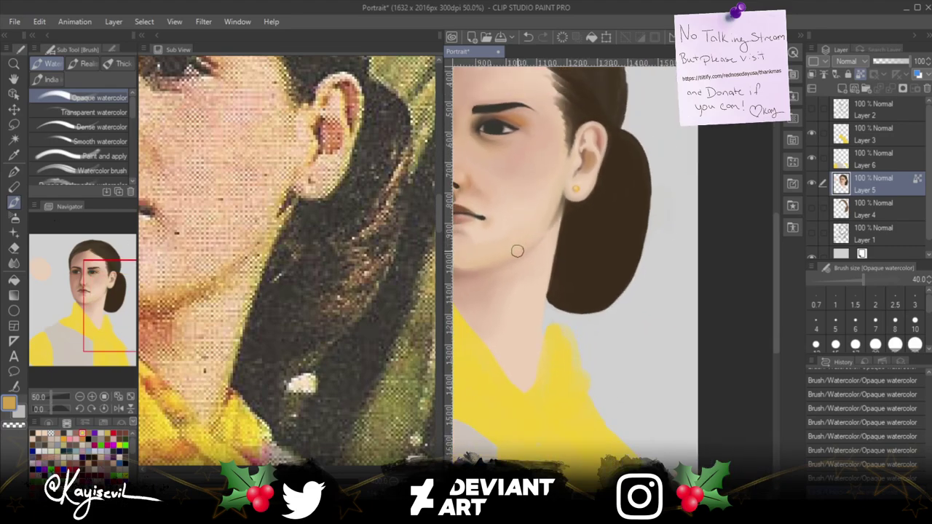
pyautogui.scroll(-1, 536, 250)
pyautogui.moveTo(536, 251); pyautogui.dragTo(605, 270)
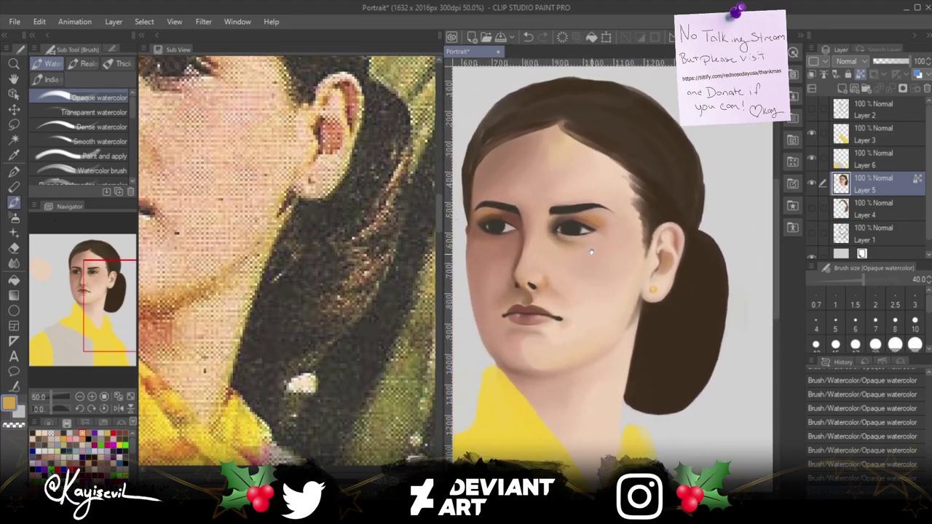
pyautogui.moveTo(249, 237); pyautogui.dragTo(254, 243)
pyautogui.scroll(-2, 253, 236)
pyautogui.scroll(1, 219, 240)
pyautogui.scroll(-1, 209, 251)
pyautogui.moveTo(205, 256); pyautogui.dragTo(250, 244)
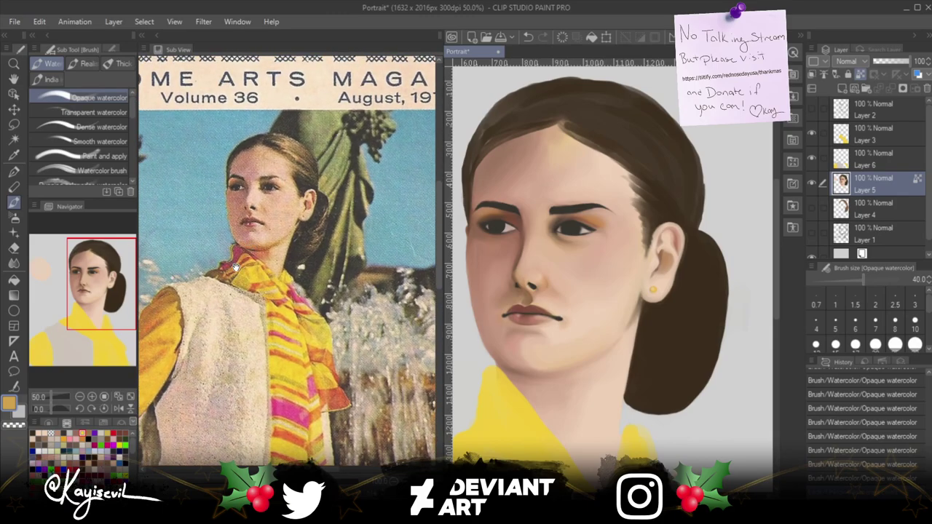
pyautogui.moveTo(264, 205); pyautogui.dragTo(248, 220)
pyautogui.moveTo(228, 269); pyautogui.dragTo(238, 260)
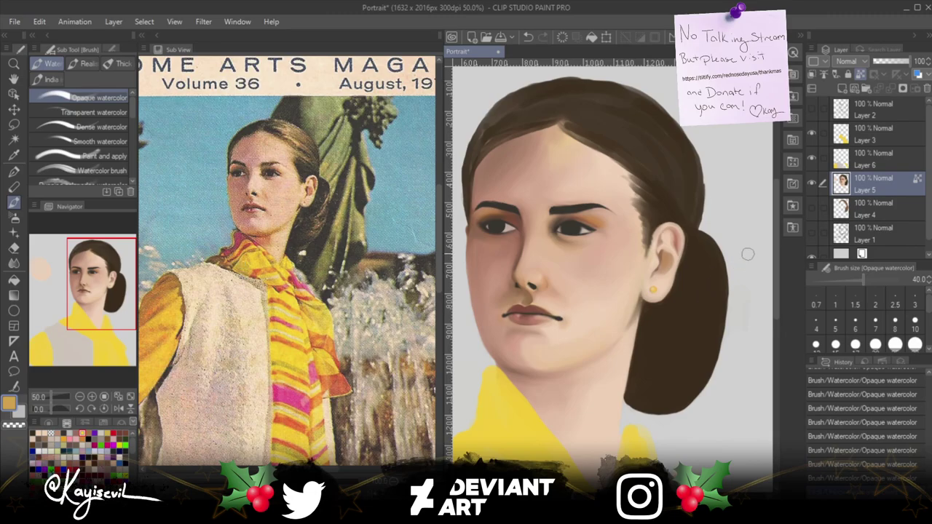
pyautogui.moveTo(702, 312); pyautogui.dragTo(726, 260)
pyautogui.moveTo(707, 298); pyautogui.dragTo(725, 253)
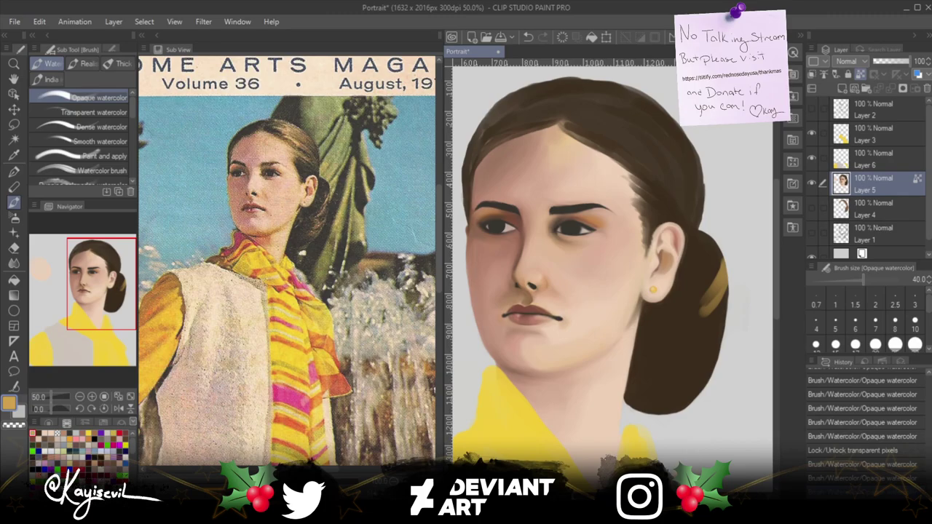
# Blend the golden highlight into the dark bun and extend it with softer strands curving towards the ear.
pyautogui.press('-')
pyautogui.press('-')
pyautogui.press('-')
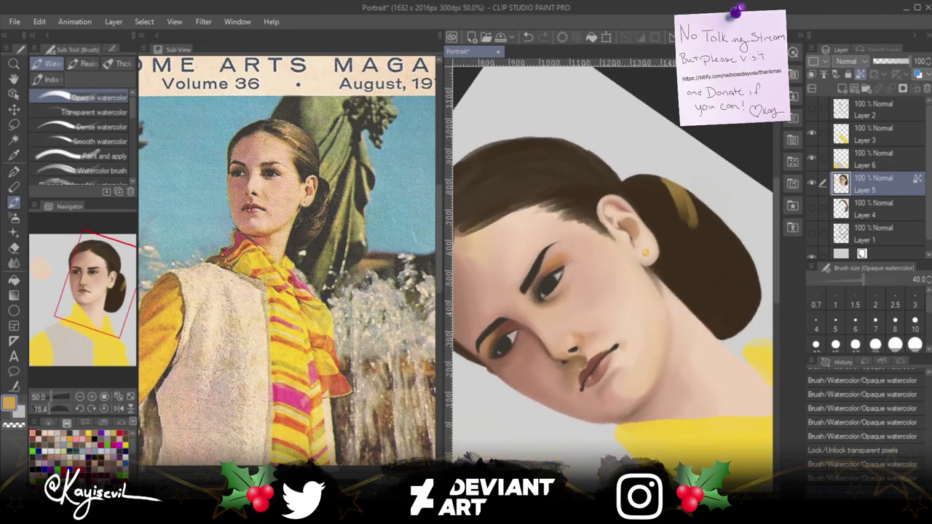
pyautogui.moveTo(675, 189)
pyautogui.mouseDown()
pyautogui.moveTo(702, 241)
pyautogui.moveTo(677, 182)
pyautogui.moveTo(707, 249)
pyautogui.moveTo(695, 241)
pyautogui.moveTo(677, 187)
pyautogui.moveTo(693, 248)
pyautogui.mouseUp()
pyautogui.moveTo(656, 170)
pyautogui.mouseDown()
pyautogui.moveTo(681, 218)
pyautogui.moveTo(631, 171)
pyautogui.moveTo(655, 178)
pyautogui.mouseUp()
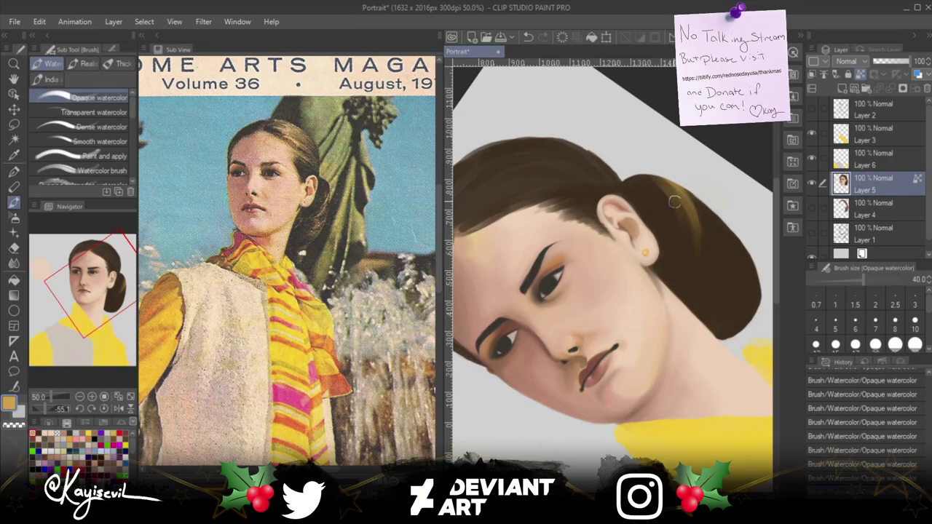
pyautogui.moveTo(675, 255); pyautogui.dragTo(662, 192)
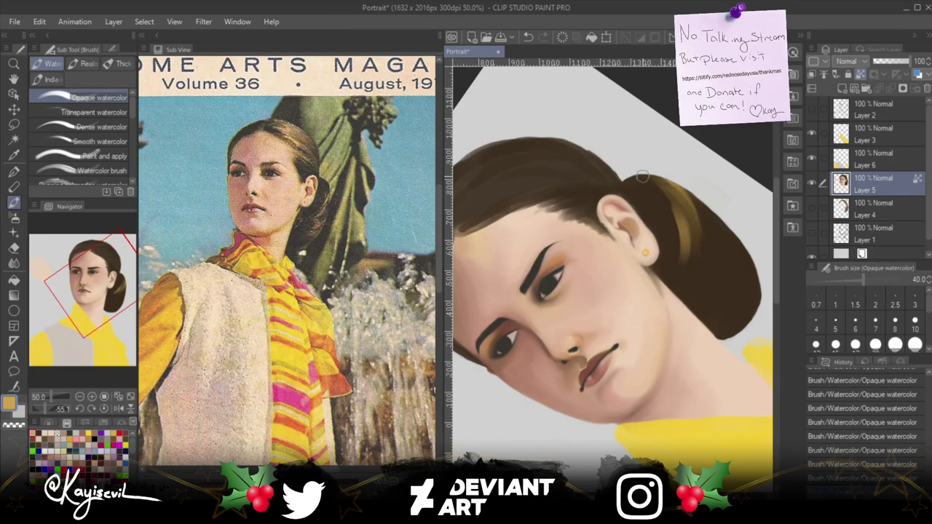
pyautogui.hotkey('ctrl', 'z')
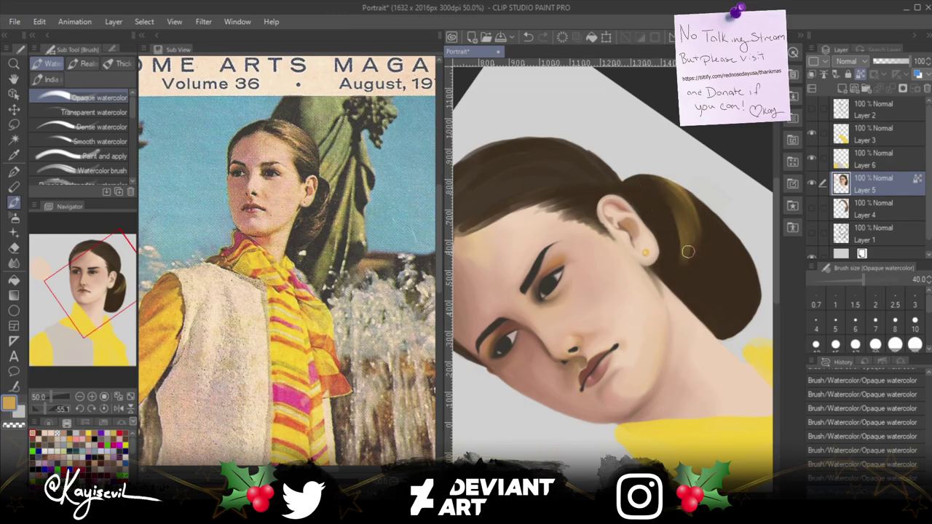
pyautogui.moveTo(645, 183); pyautogui.dragTo(672, 247)
pyautogui.moveTo(660, 207)
pyautogui.mouseDown()
pyautogui.moveTo(683, 244)
pyautogui.moveTo(666, 241)
pyautogui.moveTo(662, 202)
pyautogui.moveTo(687, 289)
pyautogui.moveTo(654, 193)
pyautogui.moveTo(679, 285)
pyautogui.mouseUp()
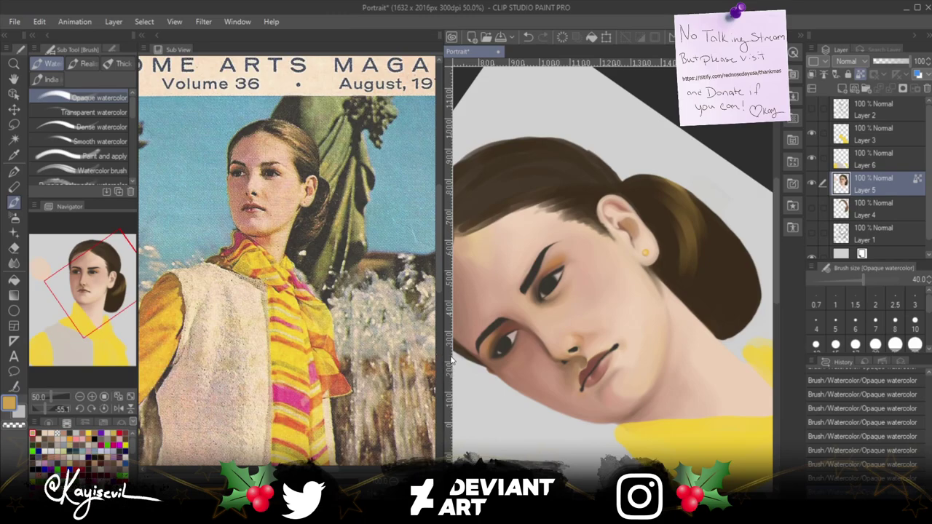
# Lasso-select the bun along the ear and neck edge and return to the Opaque watercolor brush.
pyautogui.press('m')
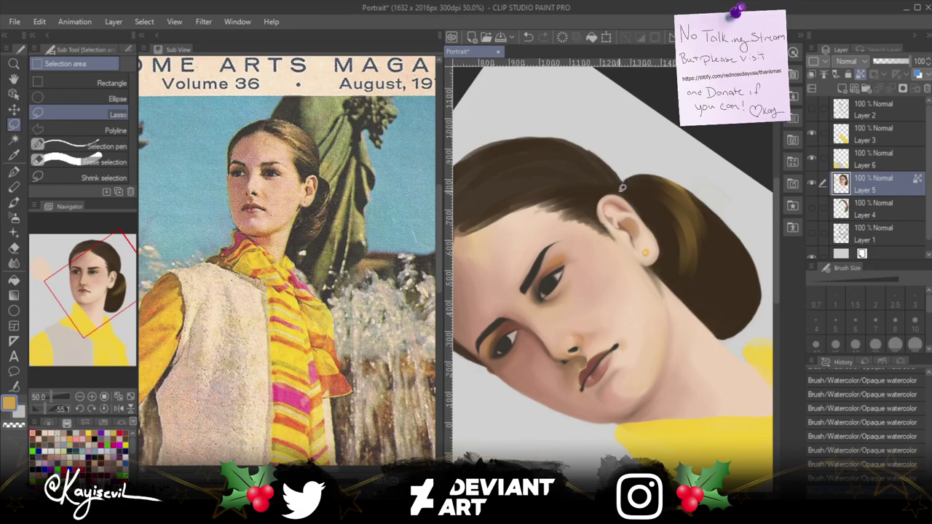
pyautogui.moveTo(623, 192)
pyautogui.mouseDown()
pyautogui.moveTo(663, 241)
pyautogui.moveTo(652, 268)
pyautogui.moveTo(721, 337)
pyautogui.moveTo(748, 329)
pyautogui.moveTo(763, 312)
pyautogui.moveTo(767, 284)
pyautogui.moveTo(739, 208)
pyautogui.moveTo(701, 174)
pyautogui.moveTo(660, 159)
pyautogui.moveTo(618, 176)
pyautogui.mouseUp()
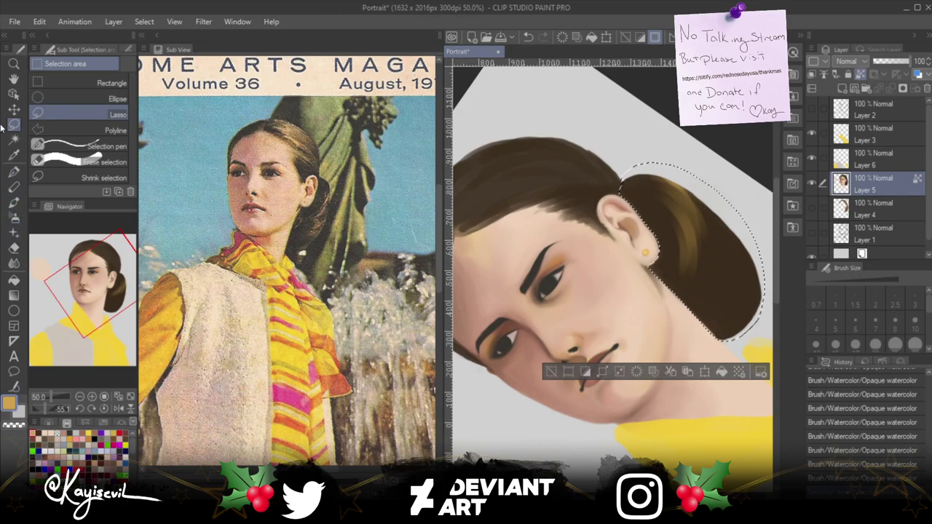
pyautogui.click(14, 204)
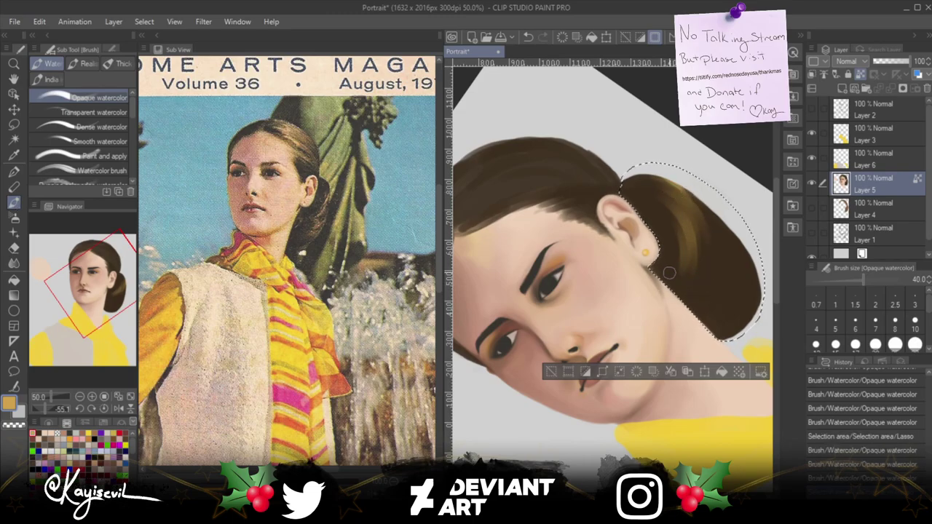
# Paint broad golden-brown strands inside the selected bun with the brush at size 40.
pyautogui.moveTo(669, 271)
pyautogui.mouseDown()
pyautogui.moveTo(685, 249)
pyautogui.moveTo(655, 186)
pyautogui.mouseUp()
pyautogui.moveTo(666, 279)
pyautogui.mouseDown()
pyautogui.moveTo(677, 216)
pyautogui.moveTo(652, 213)
pyautogui.mouseUp()
pyautogui.moveTo(683, 249); pyautogui.dragTo(644, 164)
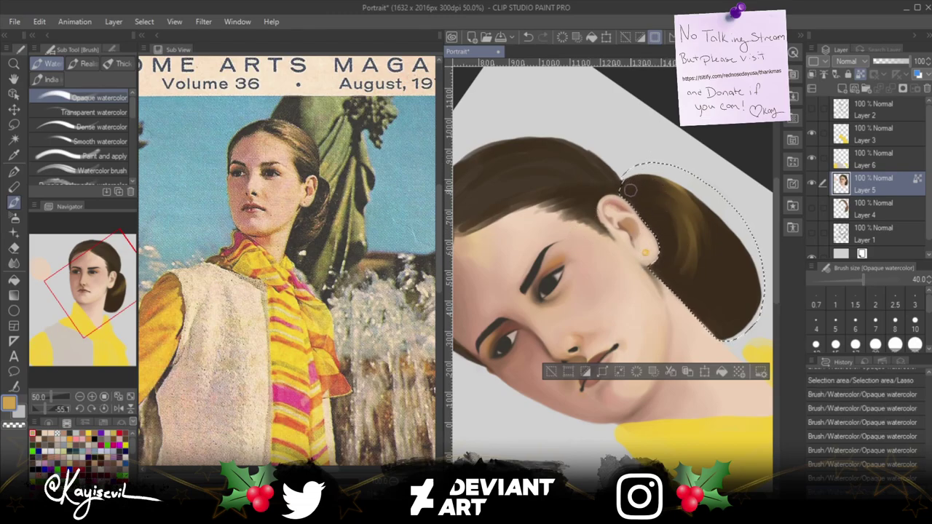
pyautogui.moveTo(653, 257); pyautogui.dragTo(639, 193)
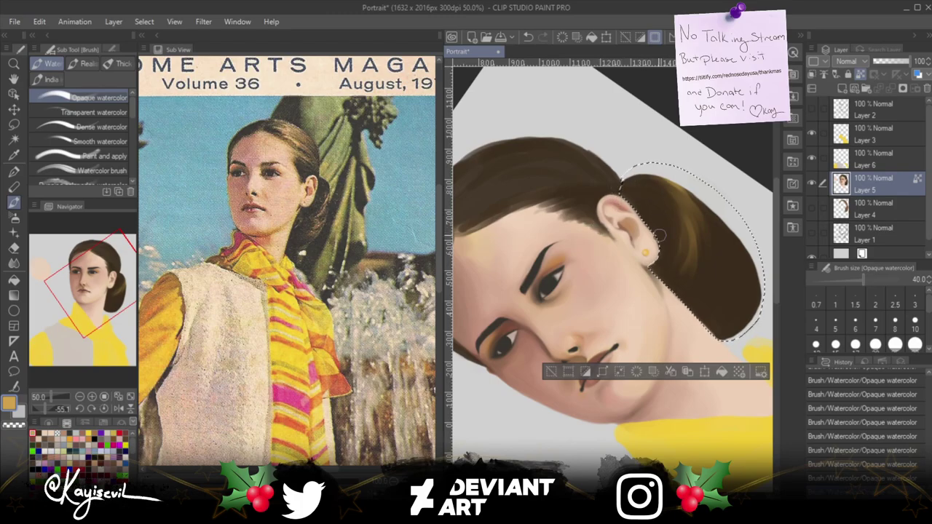
pyautogui.moveTo(680, 224); pyautogui.dragTo(681, 241)
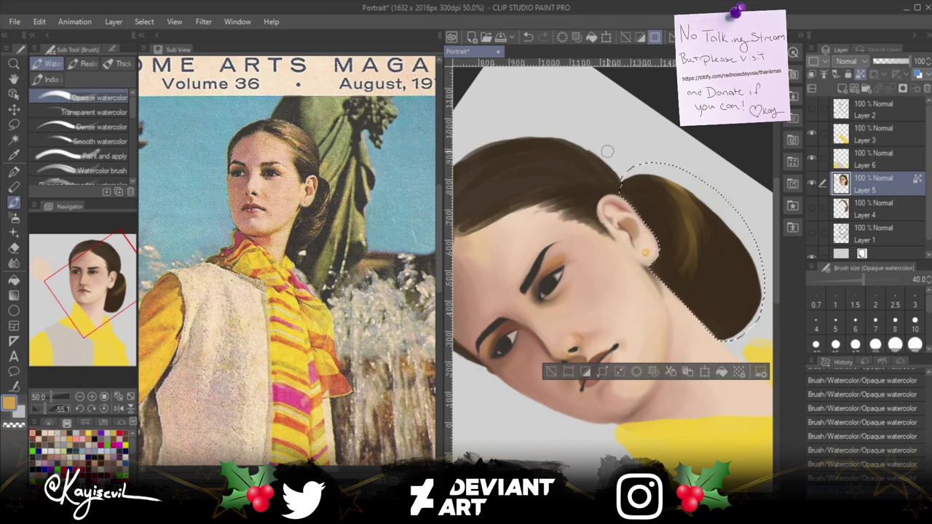
# Reduce the brush to size 15 and paint finer golden strands across the middle and lower part of the bun.
pyautogui.press('[')
pyautogui.press('[')
pyautogui.press('[')
pyautogui.press('[')
pyautogui.press('[')
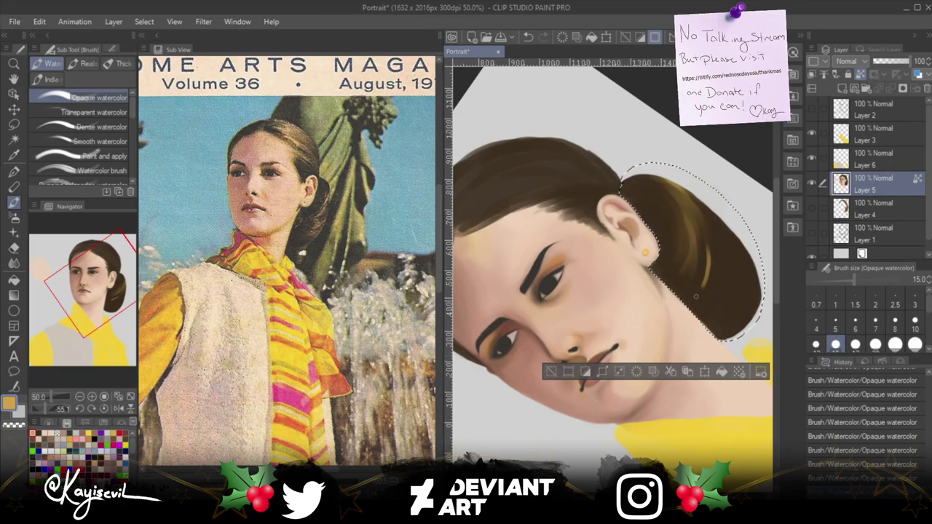
pyautogui.moveTo(710, 271); pyautogui.dragTo(701, 290)
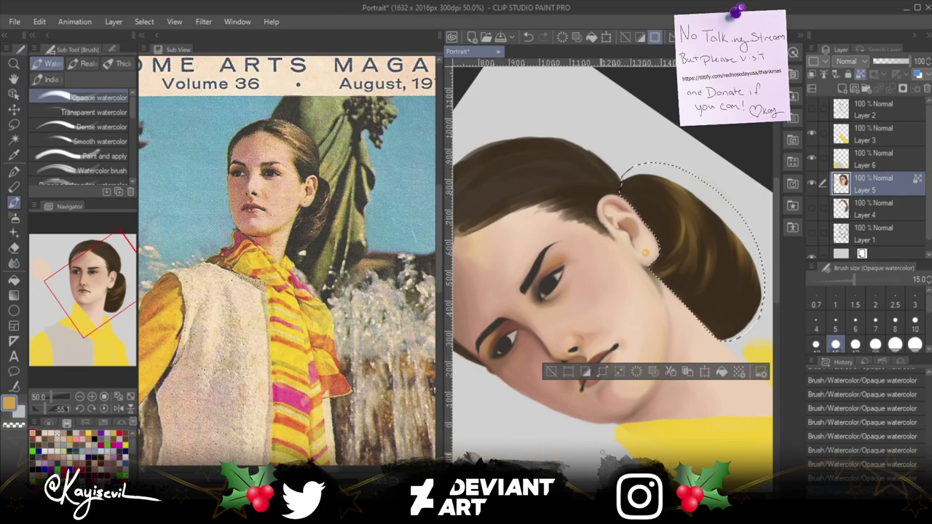
# Reset the canvas rotation and add thin golden strands to the bun with the brush at size 7.
pyautogui.hotkey('ctrl', '@')
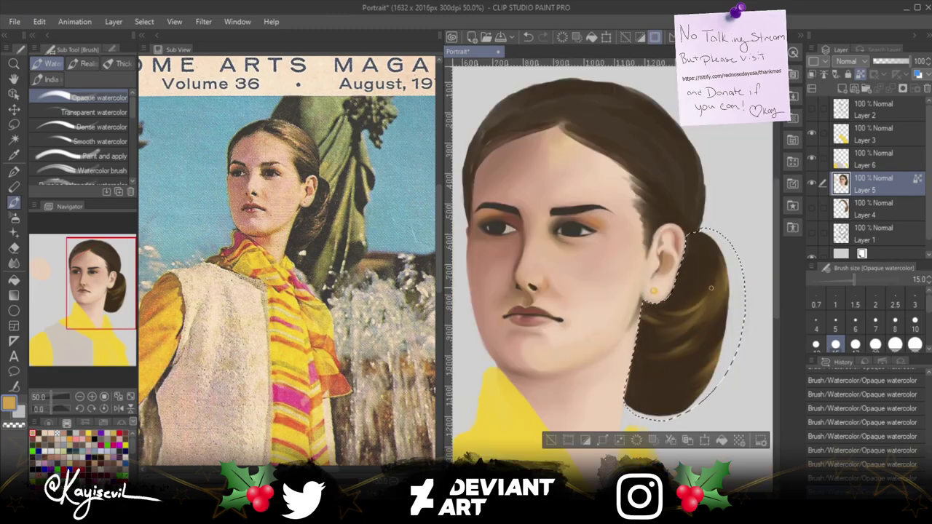
pyautogui.press('[')
pyautogui.press('[')
pyautogui.press('[')
pyautogui.press('[')
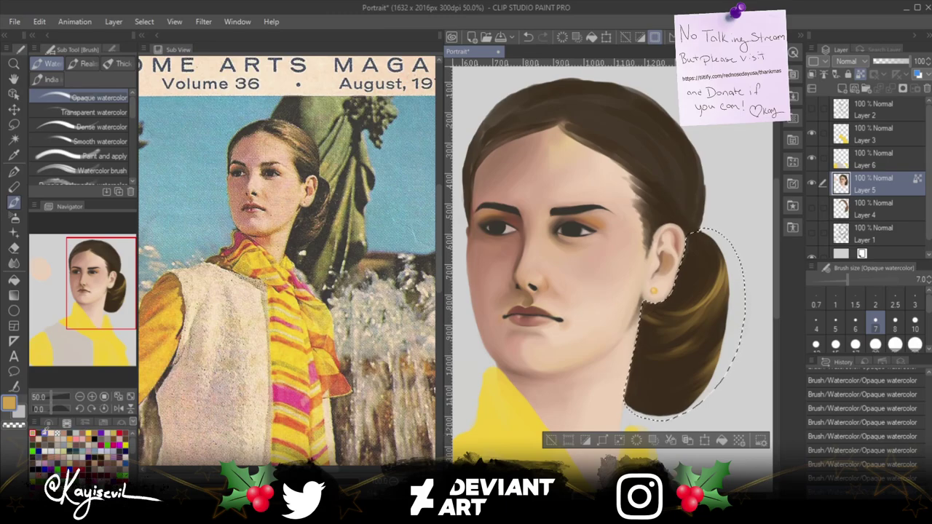
# Switch to a near-black brown, paint dark strands in the bun, and shade it with the brush enlarged to size 30.
pyautogui.click(41, 431)
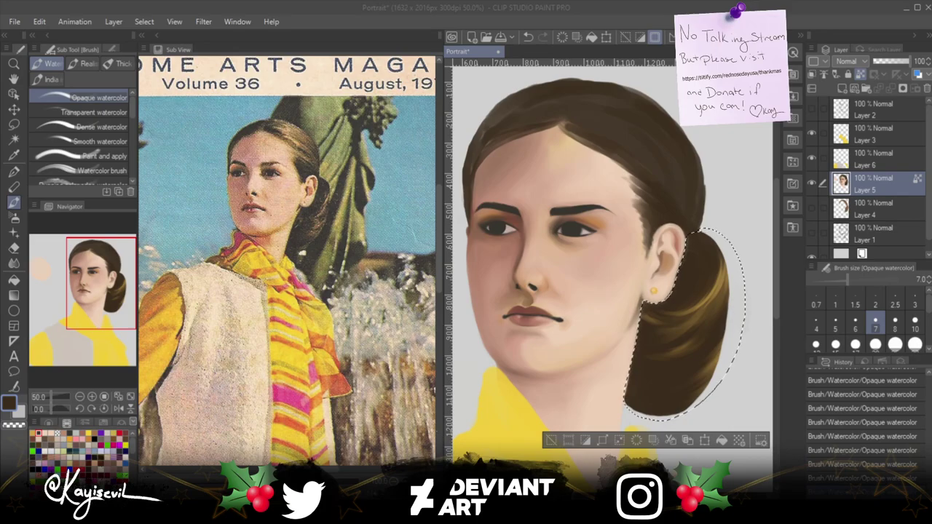
pyautogui.click(596, 166)
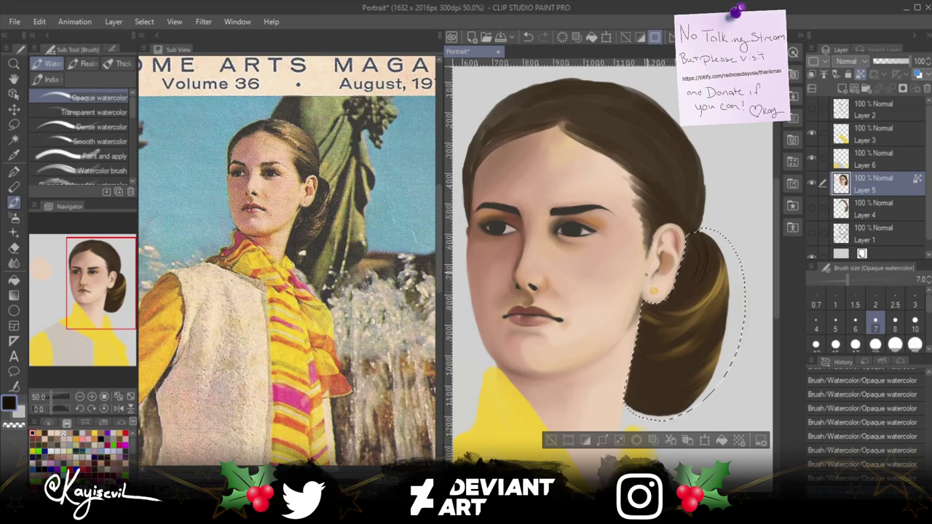
pyautogui.press(']')
pyautogui.press(']')
pyautogui.press(']')
pyautogui.press(']')
pyautogui.press(']')
pyautogui.press(']')
pyautogui.press(']')
pyautogui.press(']')
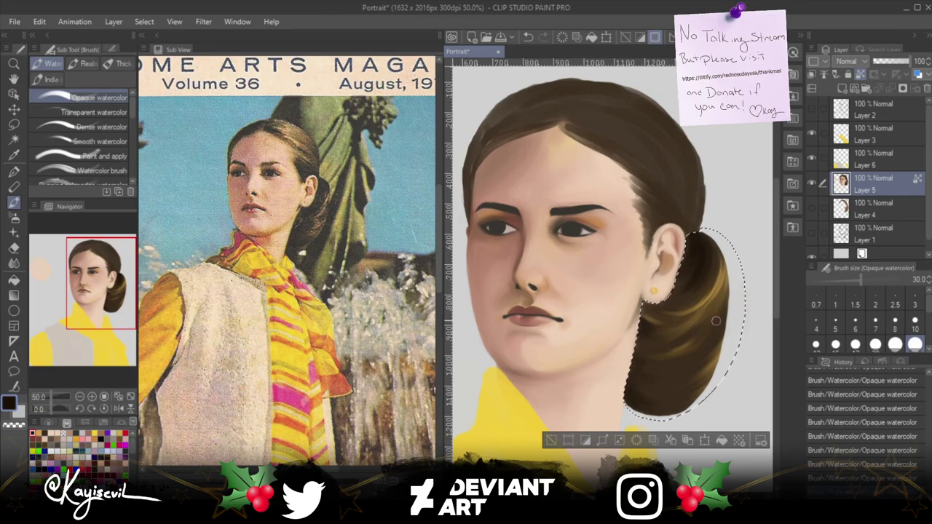
# Reduce the brush to size 10 and draw dark strands between the bun's golden highlights.
pyautogui.press('[')
pyautogui.press('[')
pyautogui.press('[')
pyautogui.press('[')
pyautogui.press('[')
pyautogui.press('[')
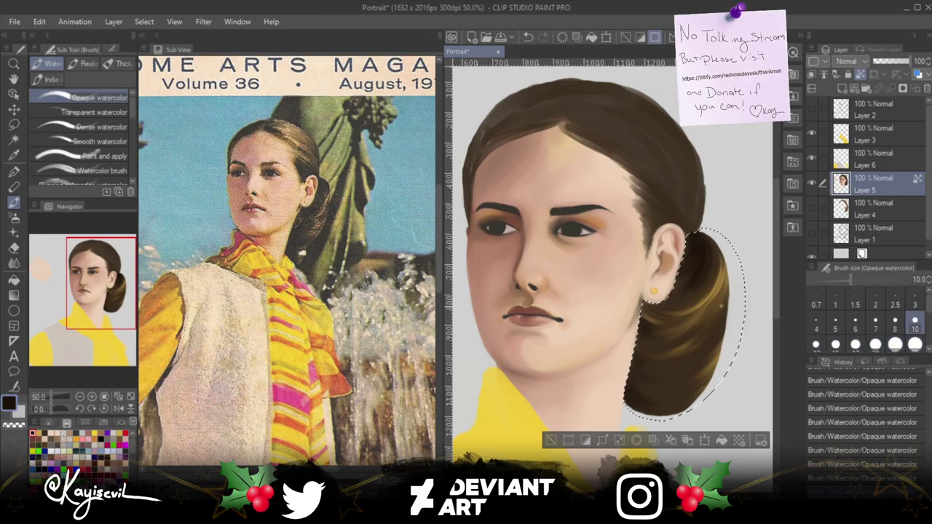
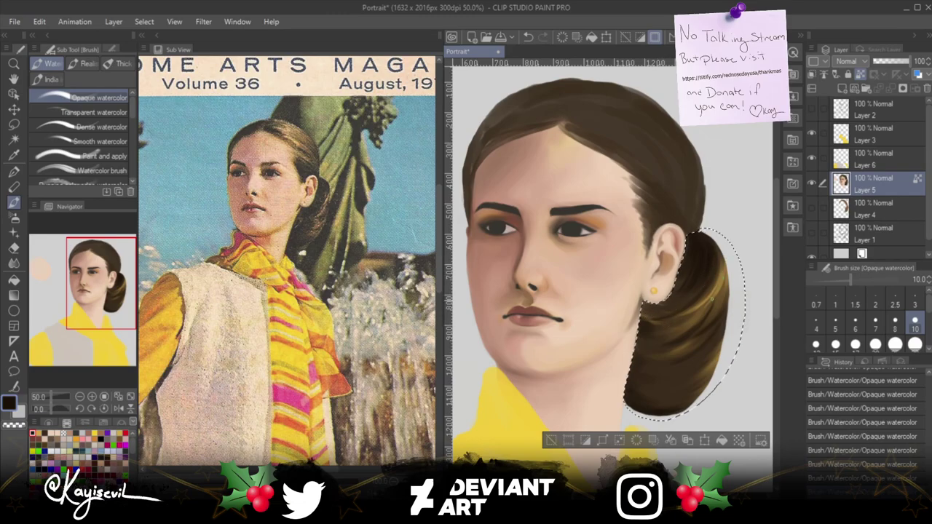
# Deepen the shadows of the bun with the brush at size 30 and clear the selection.
pyautogui.press(']')
pyautogui.press(']')
pyautogui.press(']')
pyautogui.press(']')
pyautogui.press(']')
pyautogui.press(']')
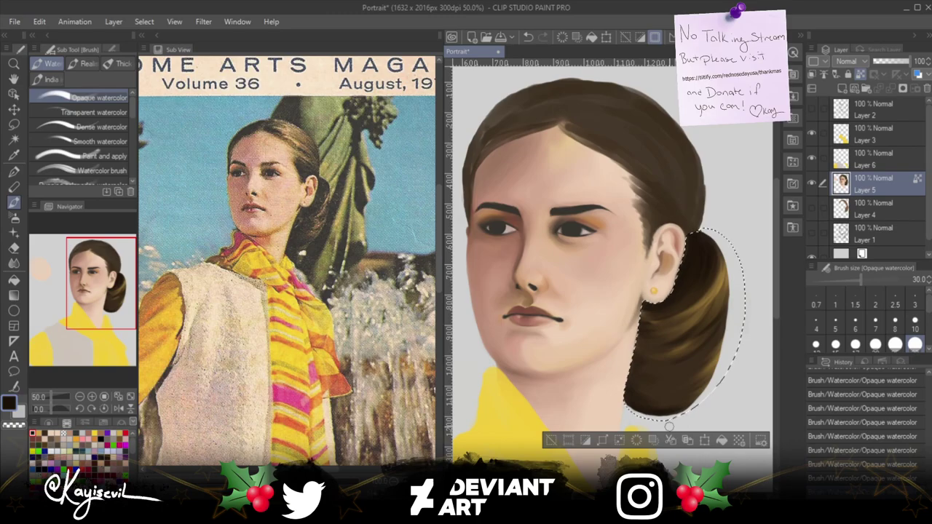
pyautogui.click(551, 440)
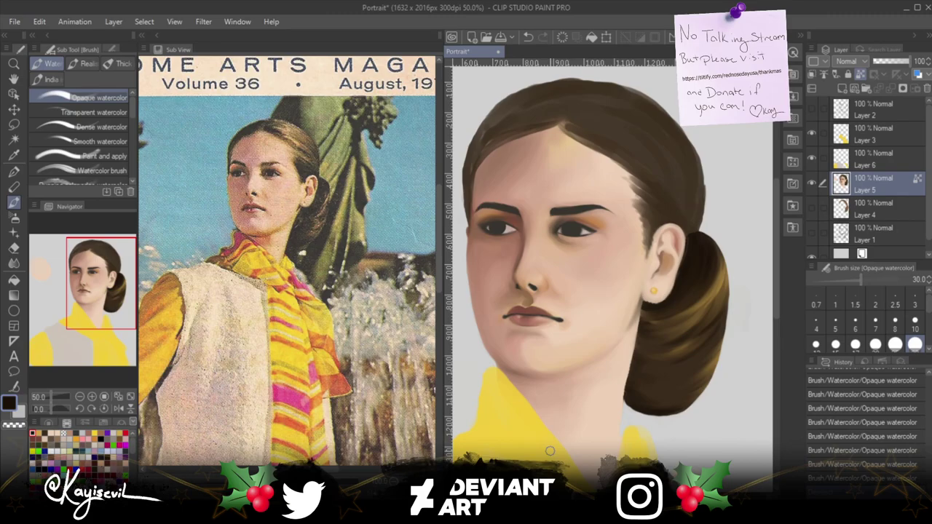
# Choose a light skin colour and smooth the earlobe and back edge of the ear with the brush at size 17.
pyautogui.scroll(5, 634, 297)
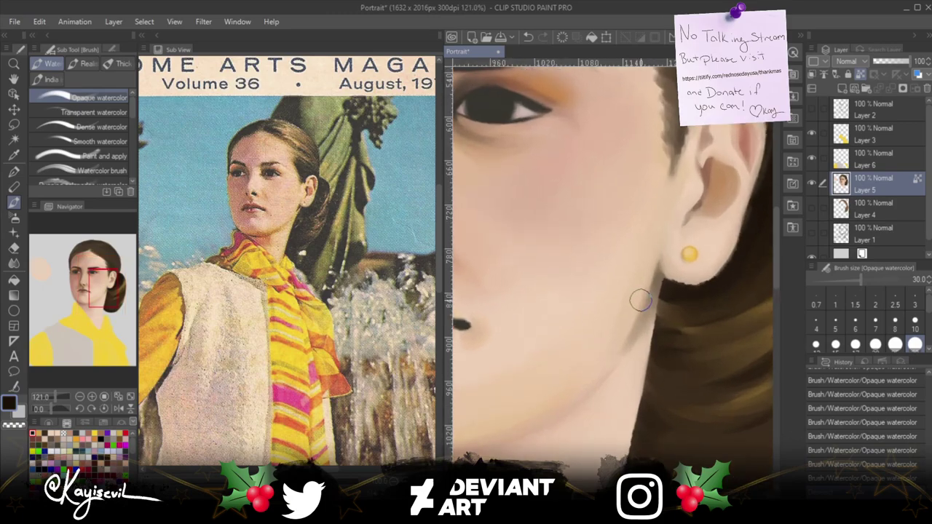
pyautogui.moveTo(638, 293); pyautogui.dragTo(563, 296)
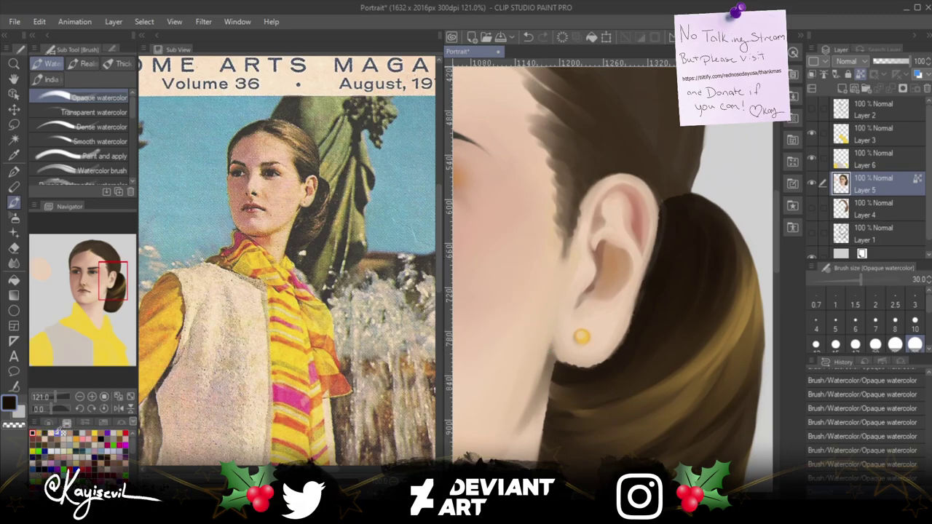
pyautogui.click(51, 430)
pyautogui.press('[')
pyautogui.press('[')
pyautogui.press('[')
pyautogui.moveTo(562, 356); pyautogui.dragTo(597, 360)
pyautogui.hotkey('ctrl', 'd')
pyautogui.moveTo(628, 296)
pyautogui.mouseDown()
pyautogui.moveTo(614, 348)
pyautogui.moveTo(630, 299)
pyautogui.moveTo(620, 341)
pyautogui.moveTo(598, 362)
pyautogui.moveTo(626, 310)
pyautogui.moveTo(611, 351)
pyautogui.moveTo(589, 367)
pyautogui.moveTo(631, 316)
pyautogui.moveTo(630, 300)
pyautogui.moveTo(619, 337)
pyautogui.moveTo(589, 367)
pyautogui.moveTo(615, 343)
pyautogui.moveTo(624, 286)
pyautogui.moveTo(618, 333)
pyautogui.moveTo(590, 360)
pyautogui.mouseUp()
pyautogui.moveTo(620, 329)
pyautogui.mouseDown()
pyautogui.moveTo(587, 354)
pyautogui.moveTo(611, 333)
pyautogui.moveTo(603, 347)
pyautogui.moveTo(623, 310)
pyautogui.moveTo(596, 356)
pyautogui.moveTo(628, 317)
pyautogui.moveTo(616, 340)
pyautogui.mouseUp()
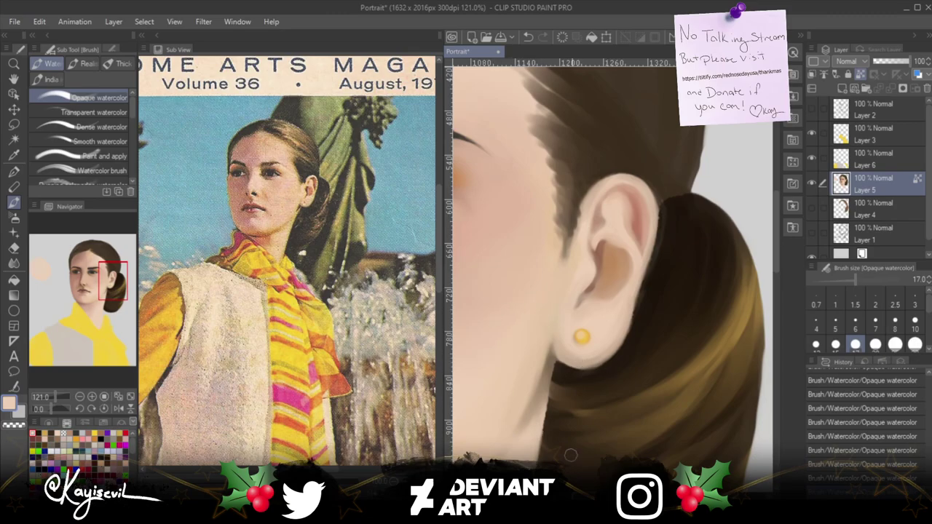
# Unlock the transparent pixels of Layer 5 and refine the ear's back edge against the bun.
pyautogui.moveTo(442, 352); pyautogui.dragTo(559, 460)
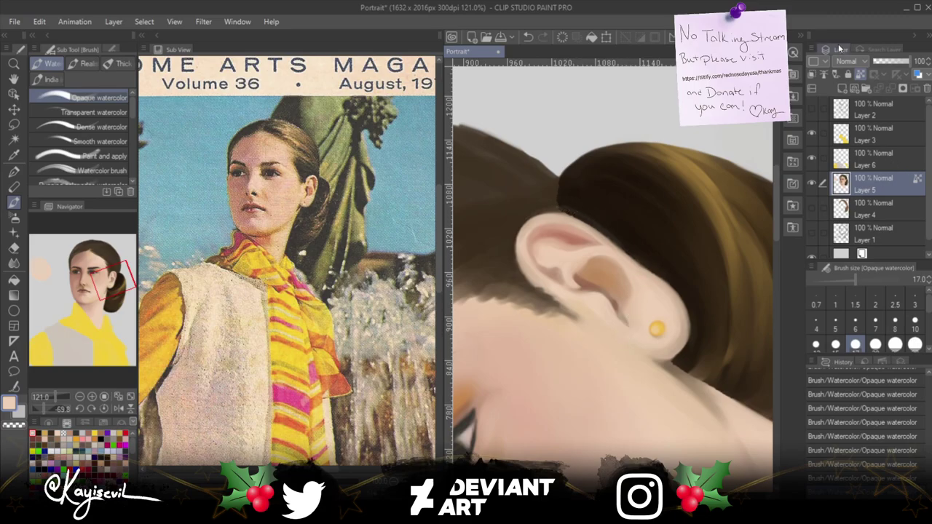
pyautogui.click(847, 73)
pyautogui.moveTo(571, 207); pyautogui.dragTo(616, 228)
pyautogui.moveTo(566, 201)
pyautogui.mouseDown()
pyautogui.moveTo(624, 243)
pyautogui.moveTo(606, 228)
pyautogui.mouseUp()
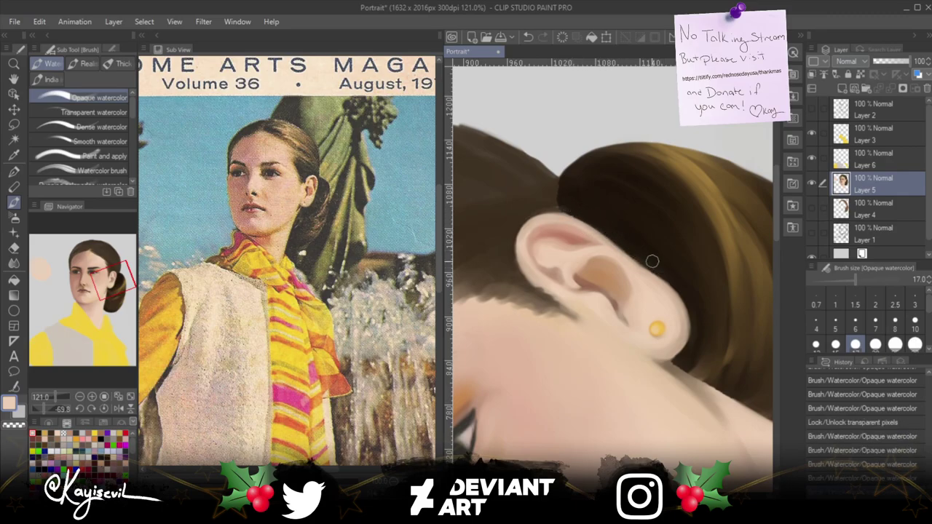
pyautogui.moveTo(640, 257)
pyautogui.mouseDown()
pyautogui.moveTo(680, 285)
pyautogui.moveTo(645, 262)
pyautogui.moveTo(682, 299)
pyautogui.moveTo(640, 257)
pyautogui.moveTo(668, 274)
pyautogui.moveTo(680, 297)
pyautogui.moveTo(664, 278)
pyautogui.mouseUp()
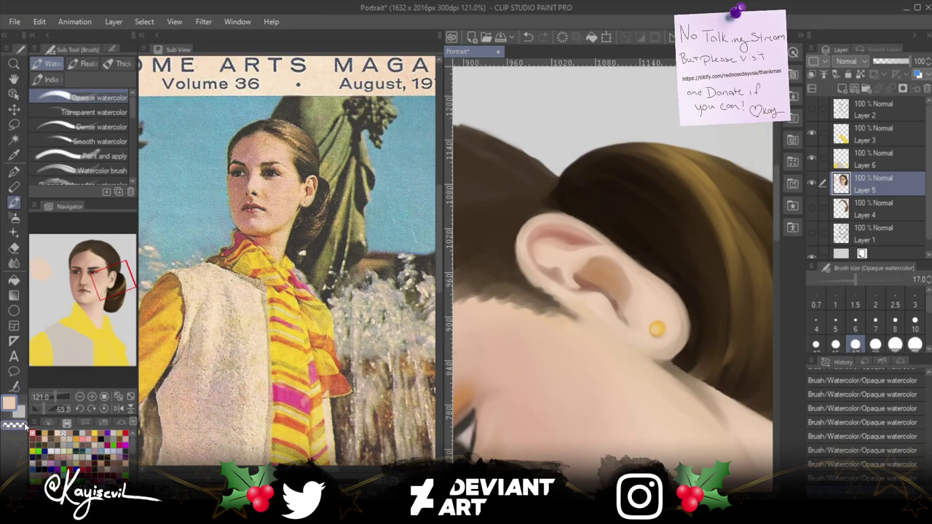
# Choose a dark brown colour and darken the sideburn in front of the ear with the brush at size 17.
pyautogui.click(48, 433)
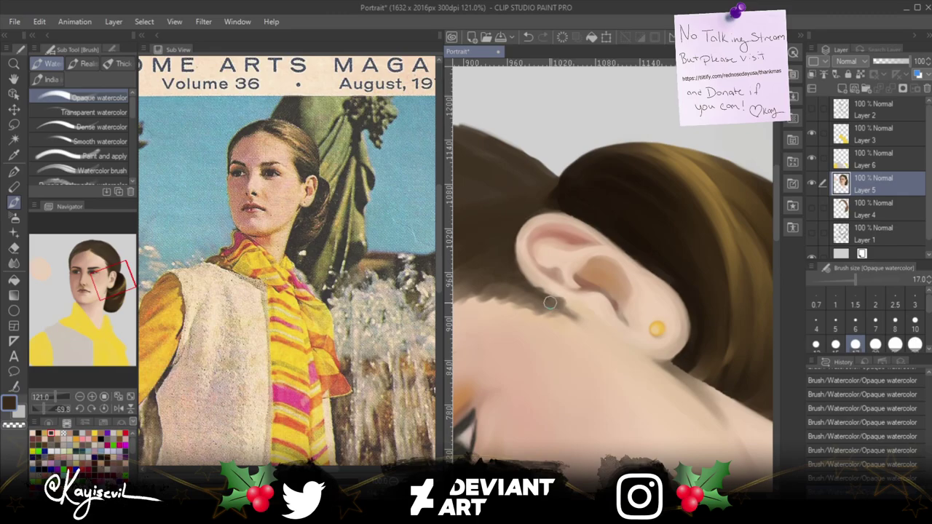
pyautogui.moveTo(551, 302)
pyautogui.mouseDown()
pyautogui.moveTo(529, 294)
pyautogui.moveTo(541, 294)
pyautogui.moveTo(531, 307)
pyautogui.moveTo(577, 319)
pyautogui.moveTo(543, 302)
pyautogui.moveTo(560, 300)
pyautogui.moveTo(536, 300)
pyautogui.moveTo(547, 292)
pyautogui.moveTo(528, 295)
pyautogui.moveTo(530, 305)
pyautogui.moveTo(545, 302)
pyautogui.moveTo(529, 305)
pyautogui.moveTo(546, 303)
pyautogui.moveTo(529, 318)
pyautogui.moveTo(549, 305)
pyautogui.moveTo(543, 315)
pyautogui.moveTo(560, 315)
pyautogui.moveTo(539, 311)
pyautogui.moveTo(534, 295)
pyautogui.moveTo(511, 305)
pyautogui.moveTo(528, 290)
pyautogui.moveTo(489, 296)
pyautogui.moveTo(526, 288)
pyautogui.moveTo(506, 295)
pyautogui.moveTo(530, 294)
pyautogui.moveTo(519, 286)
pyautogui.moveTo(493, 285)
pyautogui.mouseUp()
pyautogui.moveTo(549, 188)
pyautogui.mouseDown()
pyautogui.moveTo(536, 169)
pyautogui.moveTo(553, 182)
pyautogui.moveTo(502, 149)
pyautogui.moveTo(553, 181)
pyautogui.moveTo(508, 149)
pyautogui.moveTo(549, 177)
pyautogui.moveTo(520, 153)
pyautogui.moveTo(467, 130)
pyautogui.moveTo(548, 178)
pyautogui.moveTo(516, 153)
pyautogui.moveTo(459, 135)
pyautogui.moveTo(578, 216)
pyautogui.moveTo(501, 192)
pyautogui.moveTo(566, 209)
pyautogui.moveTo(510, 212)
pyautogui.moveTo(552, 204)
pyautogui.moveTo(522, 218)
pyautogui.mouseUp()
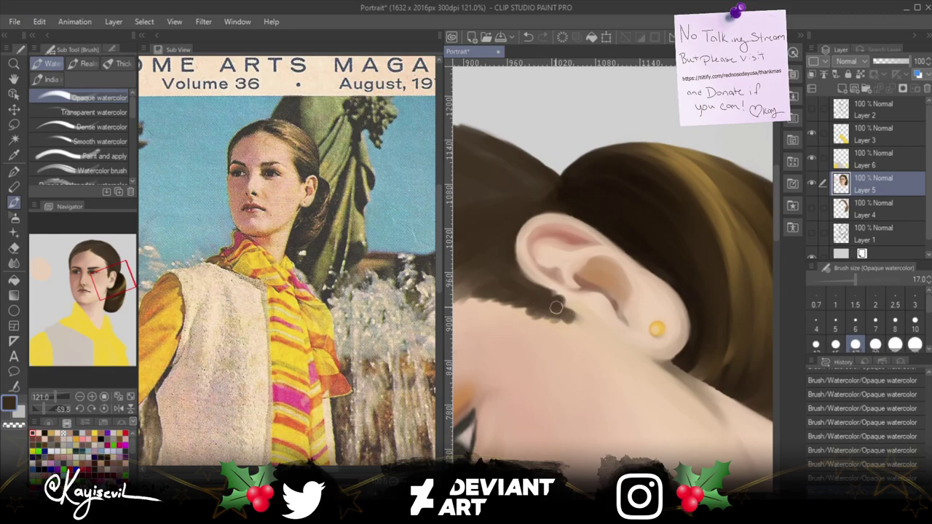
# Reduce the brush to size 6, then 4, and draw fine hairs at the tip of the sideburn.
pyautogui.press('[')
pyautogui.press('[')
pyautogui.press('[')
pyautogui.press('[')
pyautogui.press('[')
pyautogui.press('[')
pyautogui.press('[')
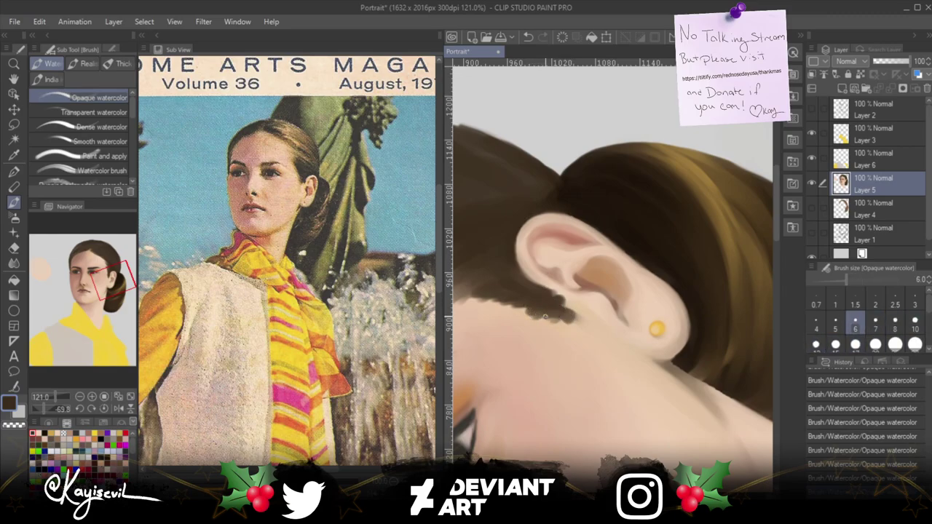
pyautogui.press('[')
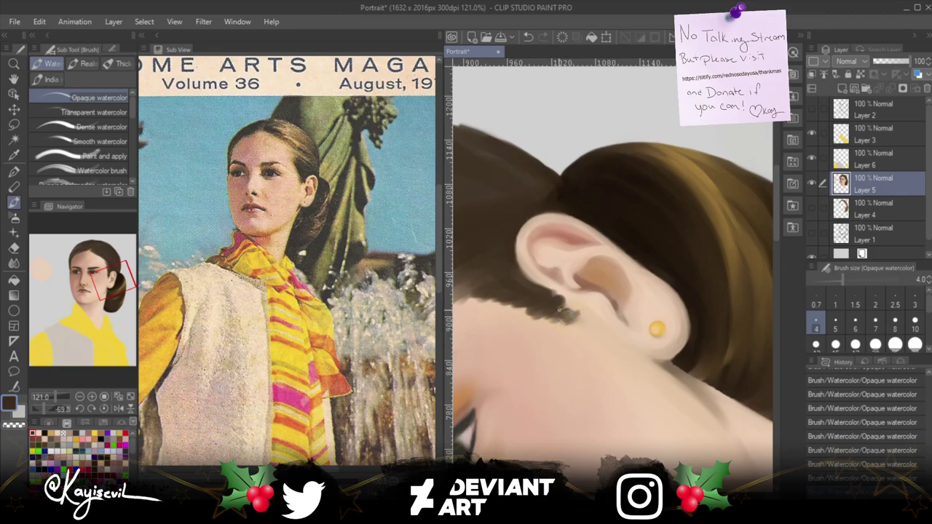
# Enlarge the brush to size 7, then 17, and blend the sideburn's tip into the skin beside the ear.
pyautogui.press(']')
pyautogui.press(']')
pyautogui.press(']')
pyautogui.press(']')
pyautogui.press(']')
pyautogui.press(']')
pyautogui.press(']')
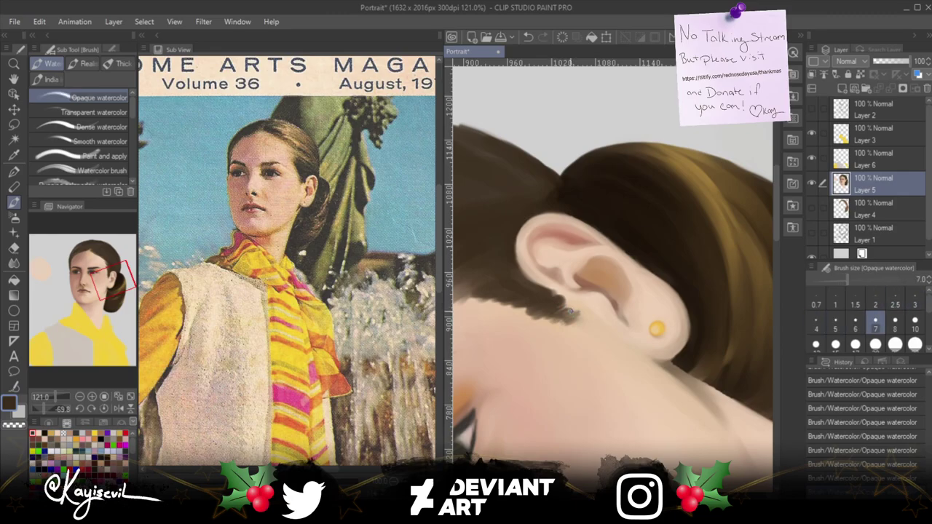
pyautogui.press(']')
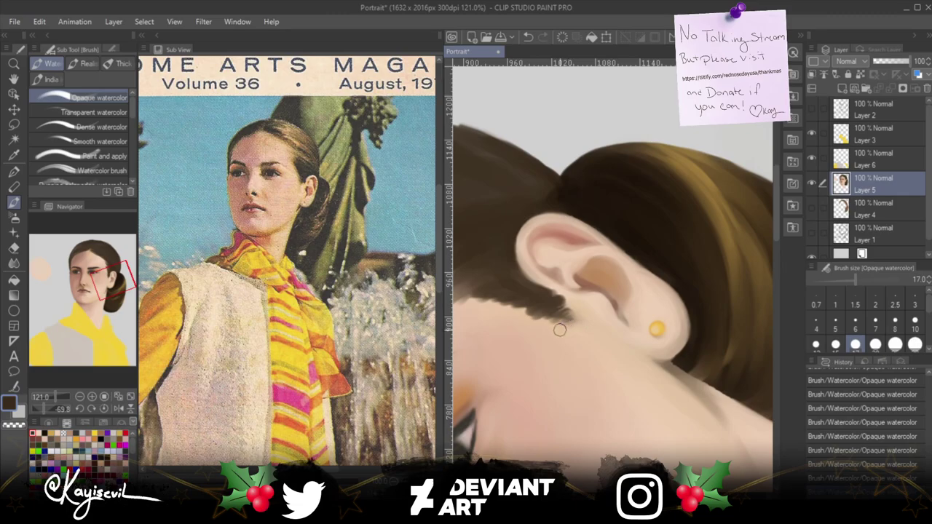
# Refine the sideburn's lower edge with thin dark hairs, using the brush at sizes 6 and 3.
pyautogui.press('[')
pyautogui.press('[')
pyautogui.press('[')
pyautogui.press('[')
pyautogui.press('[')
pyautogui.press('[')
pyautogui.press('[')
pyautogui.press('[')
pyautogui.press('[')
pyautogui.press('[')
pyautogui.press('[')
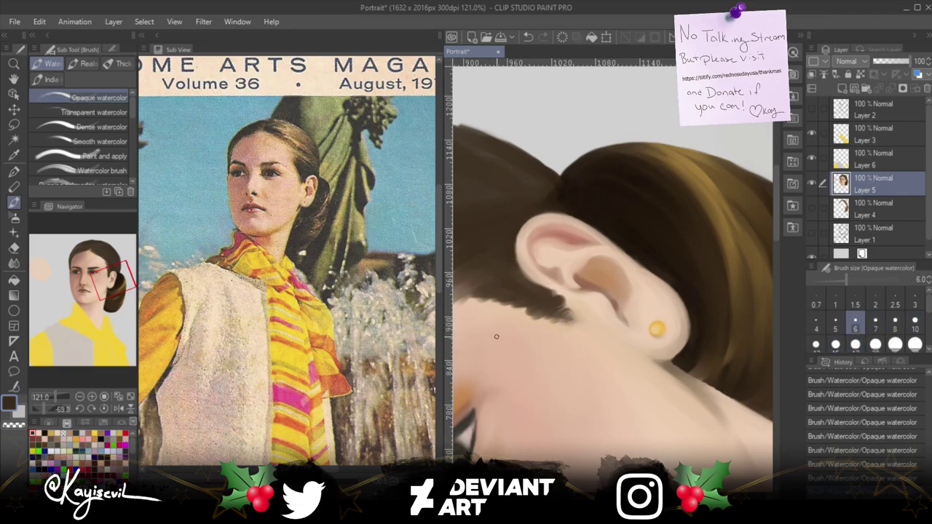
pyautogui.press(']')
pyautogui.press(']')
pyautogui.press(']')
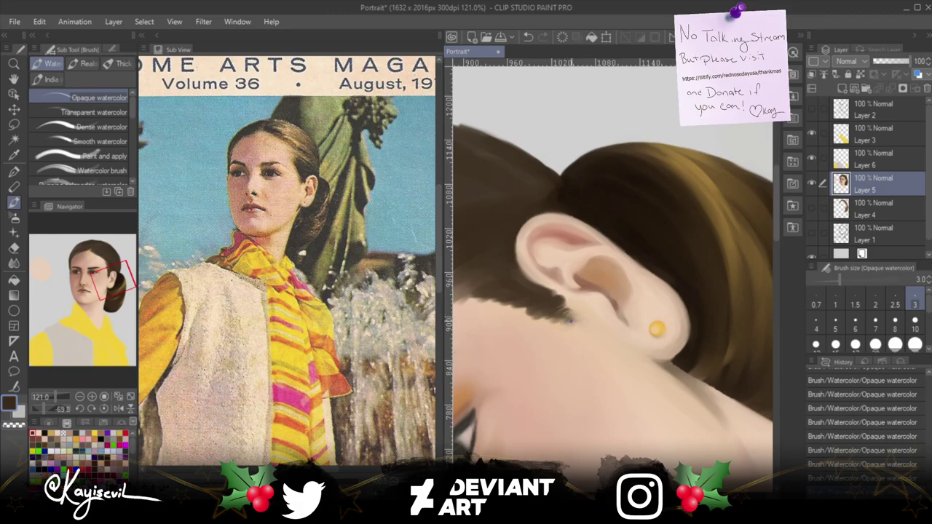
pyautogui.press(']')
pyautogui.press(']')
pyautogui.press(']')
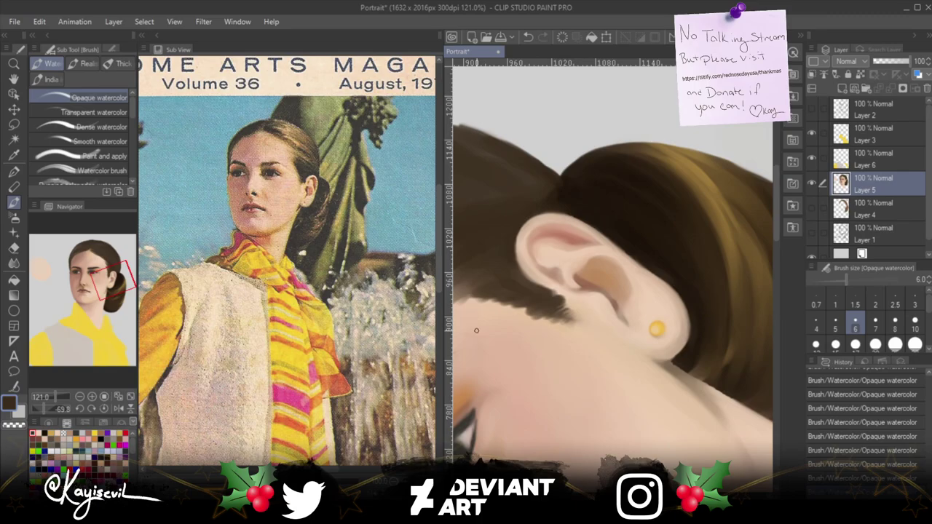
# Reset the canvas rotation, enlarge the reference face and paint fine dark strands along the temple hairline with the brush at size 6.
pyautogui.hotkey('ctrl', '@')
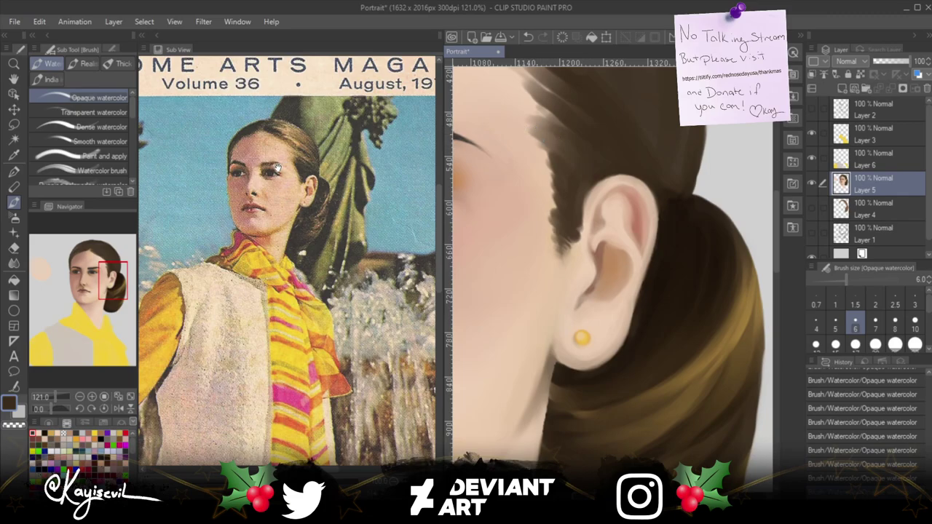
pyautogui.moveTo(284, 194); pyautogui.dragTo(284, 233)
pyautogui.scroll(2, 278, 230)
pyautogui.scroll(2, 279, 219)
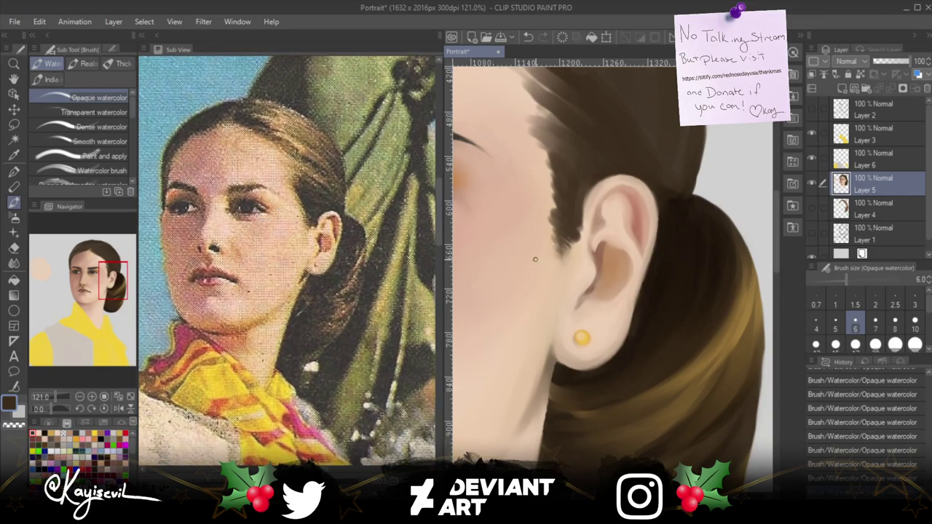
pyautogui.scroll(-3, 536, 259)
pyautogui.moveTo(495, 249); pyautogui.dragTo(566, 315)
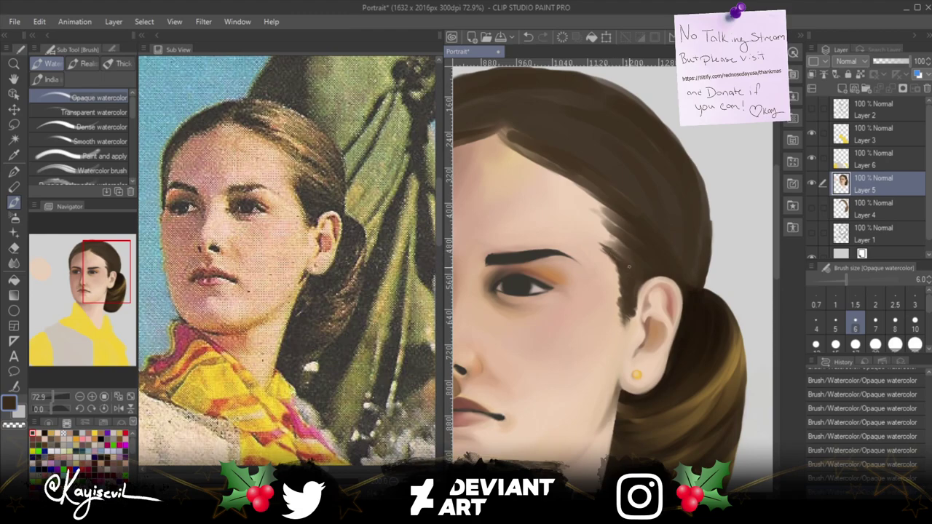
pyautogui.moveTo(601, 240)
pyautogui.mouseDown()
pyautogui.moveTo(620, 253)
pyautogui.moveTo(622, 243)
pyautogui.moveTo(589, 223)
pyautogui.mouseUp()
pyautogui.moveTo(616, 224); pyautogui.dragTo(592, 208)
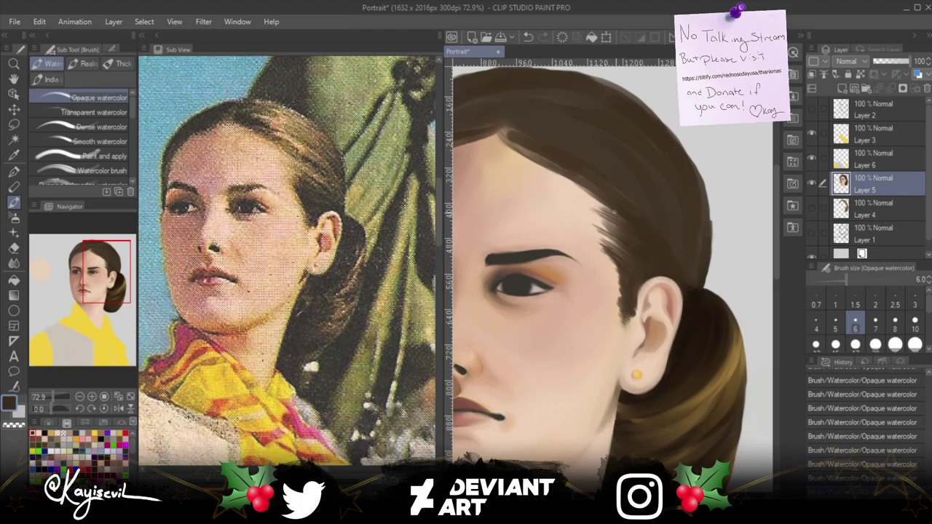
pyautogui.moveTo(617, 220)
pyautogui.mouseDown()
pyautogui.moveTo(590, 197)
pyautogui.moveTo(593, 214)
pyautogui.mouseUp()
pyautogui.moveTo(623, 248); pyautogui.dragTo(598, 234)
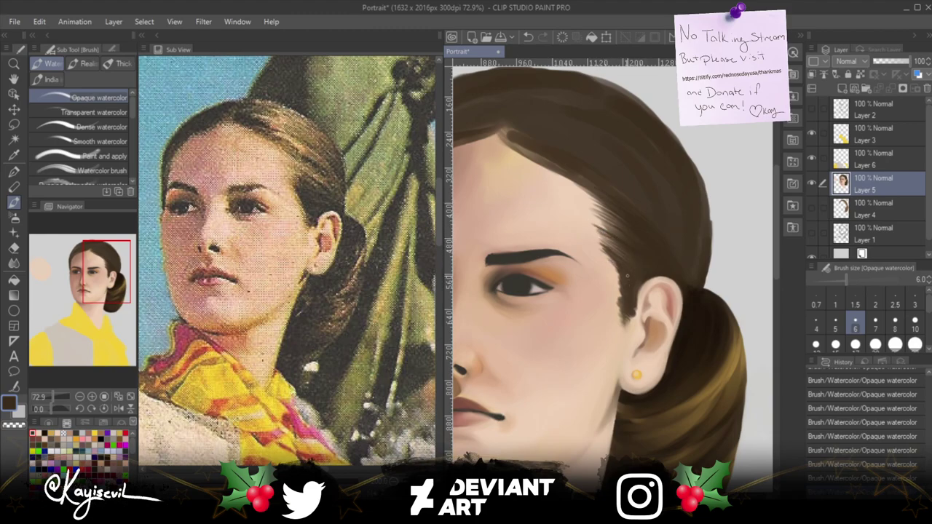
pyautogui.moveTo(597, 237)
pyautogui.mouseDown()
pyautogui.moveTo(629, 272)
pyautogui.moveTo(601, 243)
pyautogui.mouseUp()
# Enlarge the brush to size 20 and darken the hair above the temple.
pyautogui.press(']')
pyautogui.press(']')
pyautogui.press(']')
pyautogui.press(']')
pyautogui.press(']')
pyautogui.press(']')
pyautogui.press(']')
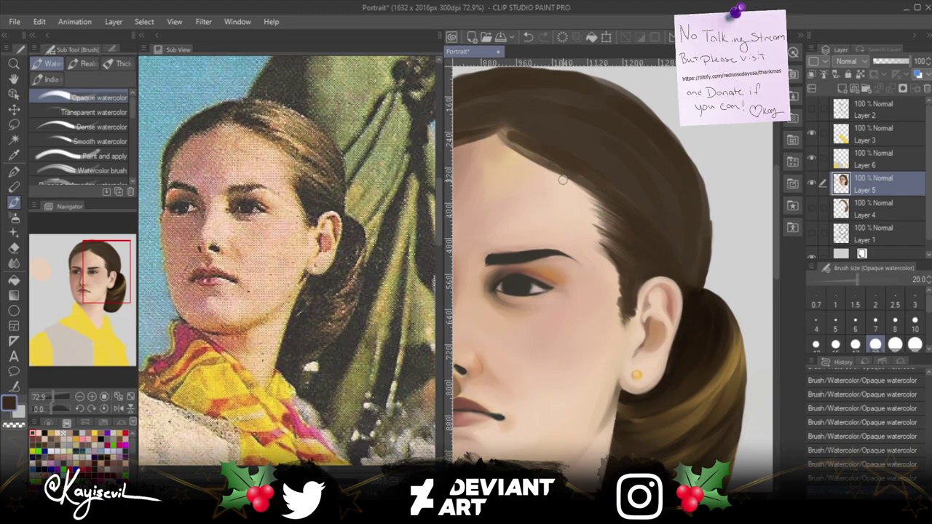
# Reduce the brush to size 7 and draw dark strands along the hairline between the parting and the temple.
pyautogui.press('[')
pyautogui.press('[')
pyautogui.press('[')
pyautogui.press('[')
pyautogui.press('[')
pyautogui.press('[')
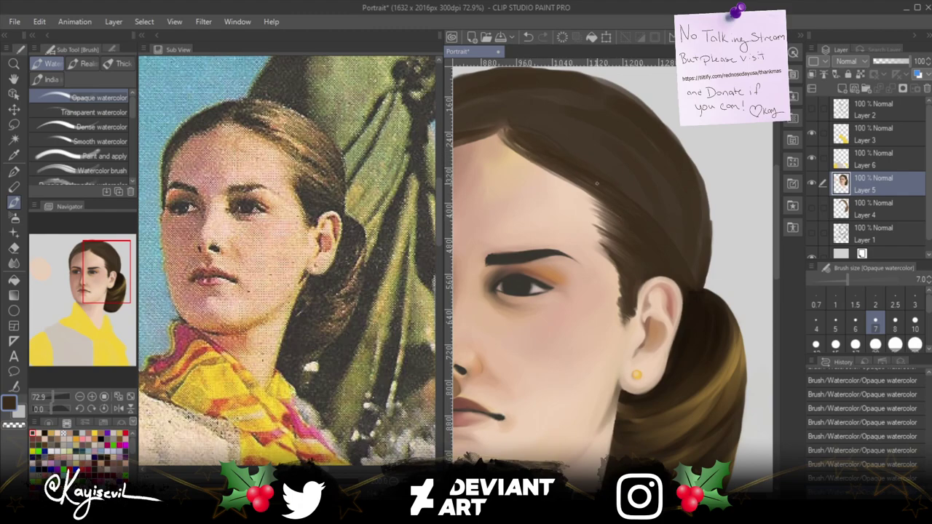
# Switch to the transparent colour and trim the outer edge of the forehead-side hair with the brush at size 150.
pyautogui.moveTo(491, 206); pyautogui.dragTo(535, 288)
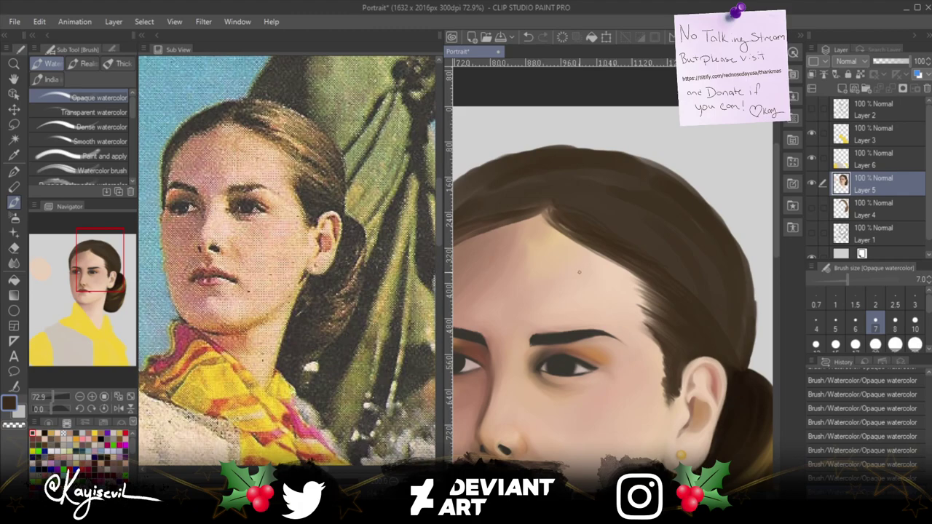
pyautogui.scroll(-3, 578, 271)
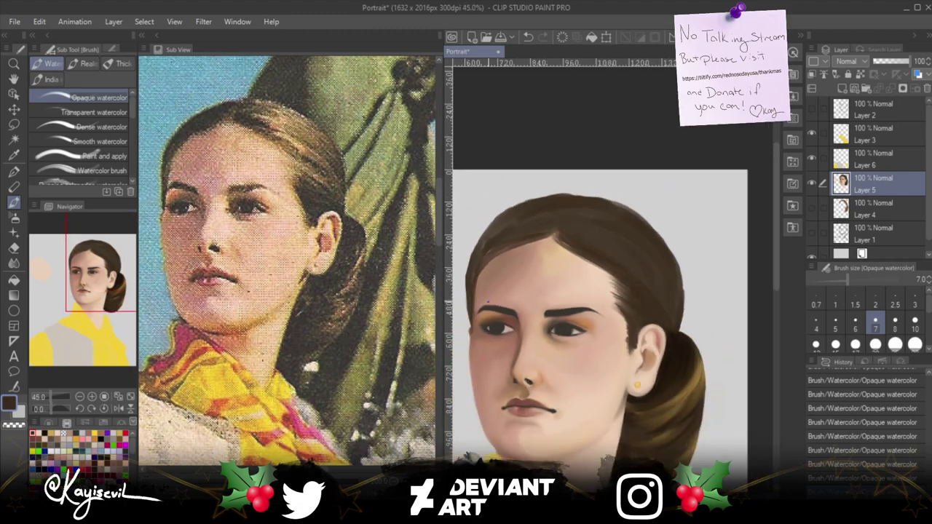
pyautogui.moveTo(492, 313); pyautogui.dragTo(532, 300)
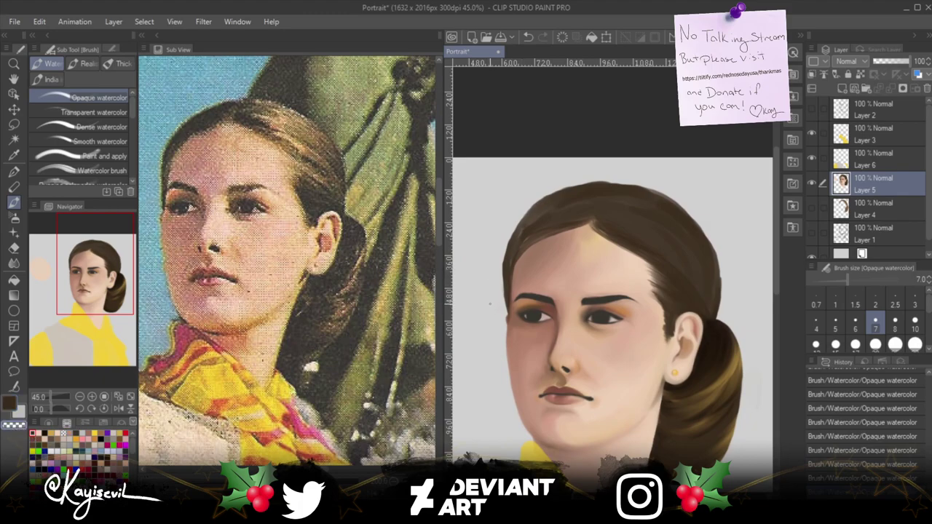
pyautogui.press(']')
pyautogui.press(']')
pyautogui.press(']')
pyautogui.press(']')
pyautogui.press(']')
pyautogui.press(']')
pyautogui.press(']')
pyautogui.press(']')
pyautogui.press(']')
pyautogui.press(']')
pyautogui.press(']')
pyautogui.press(']')
pyautogui.press(']')
pyautogui.press(']')
pyautogui.press(']')
pyautogui.press(']')
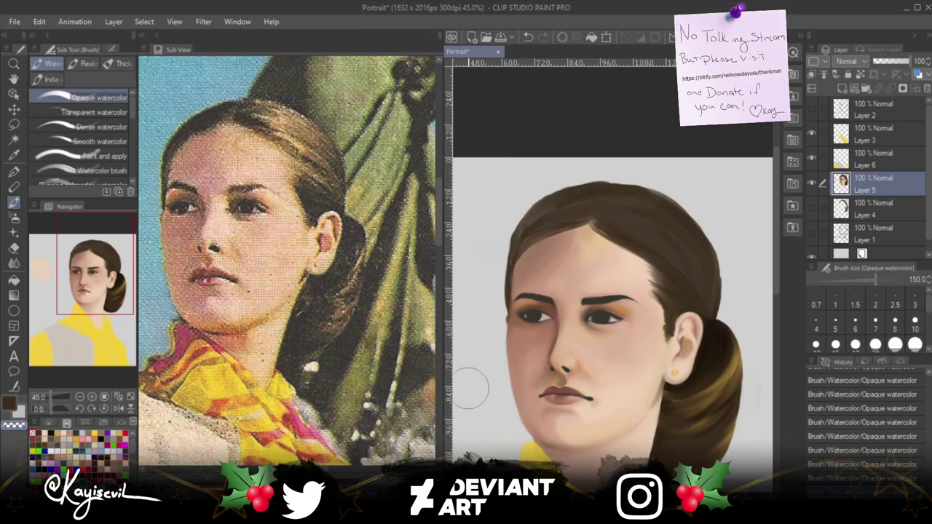
# Reduce the brush to size 60 and trim the hair outline over the crown, rotating the canvas to follow the curve.
pyautogui.press('[')
pyautogui.press('[')
pyautogui.press('[')
pyautogui.press('[')
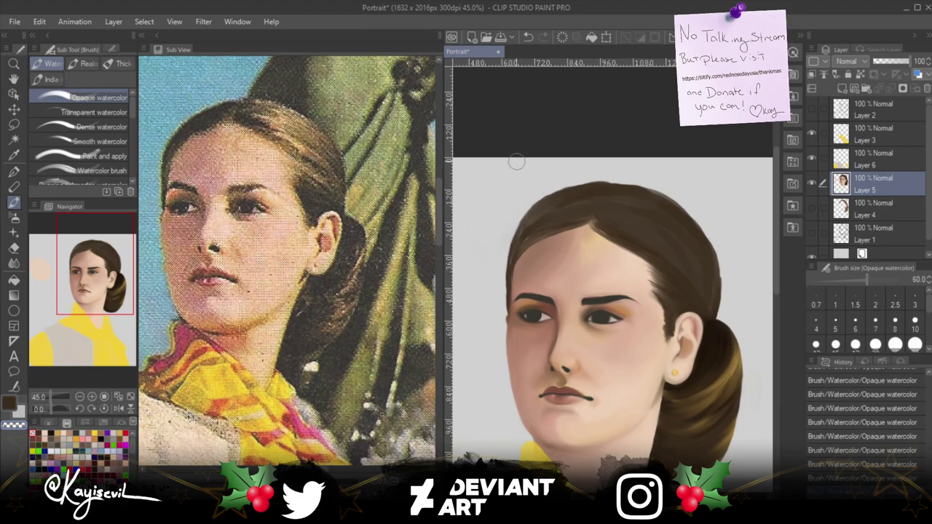
pyautogui.moveTo(514, 158); pyautogui.dragTo(728, 196)
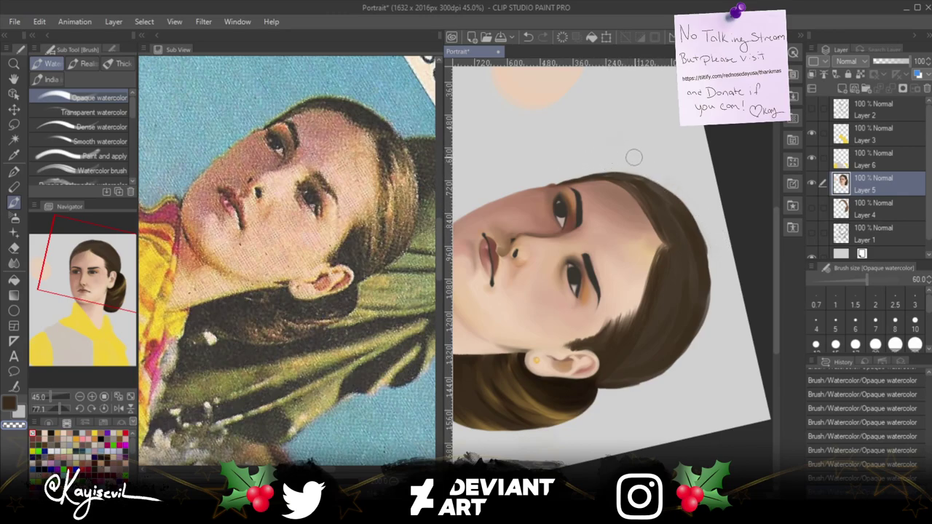
pyautogui.moveTo(680, 187)
pyautogui.mouseDown()
pyautogui.moveTo(718, 288)
pyautogui.moveTo(688, 190)
pyautogui.mouseUp()
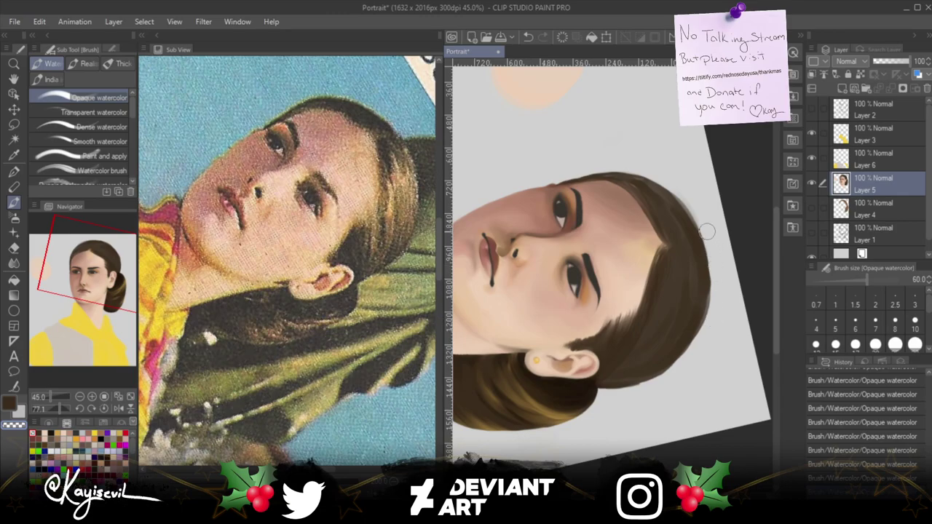
pyautogui.moveTo(712, 248); pyautogui.dragTo(710, 316)
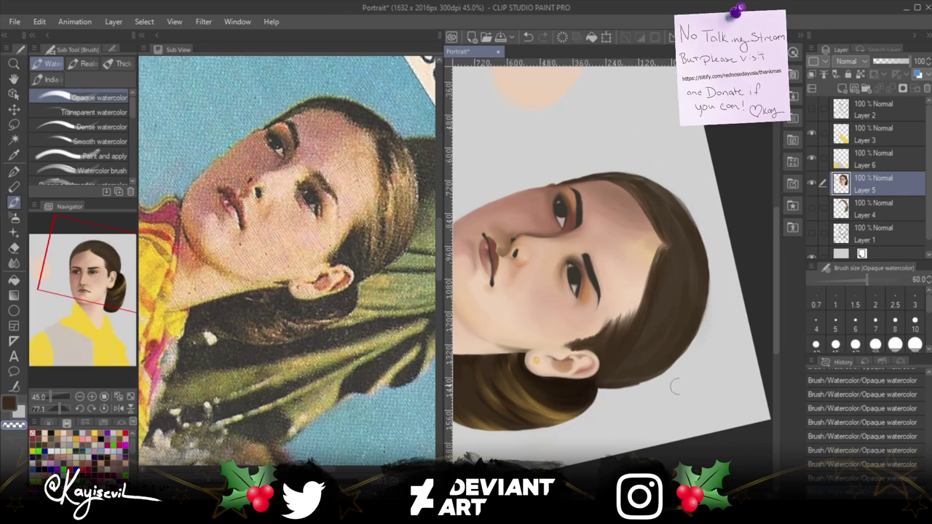
# Clean the outline at the back of the head down to the bun with the transparent brush, then reset the canvas rotation.
pyautogui.press(']')
pyautogui.press(']')
pyautogui.press(']')
pyautogui.press(']')
pyautogui.press(']')
pyautogui.press(']')
pyautogui.press('[')
pyautogui.press('[')
pyautogui.press('[')
pyautogui.press('[')
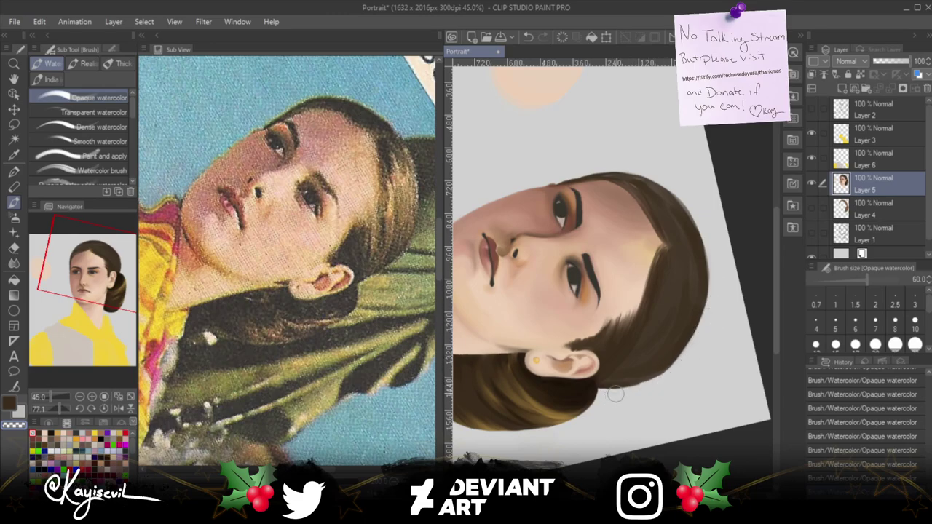
pyautogui.press('@')
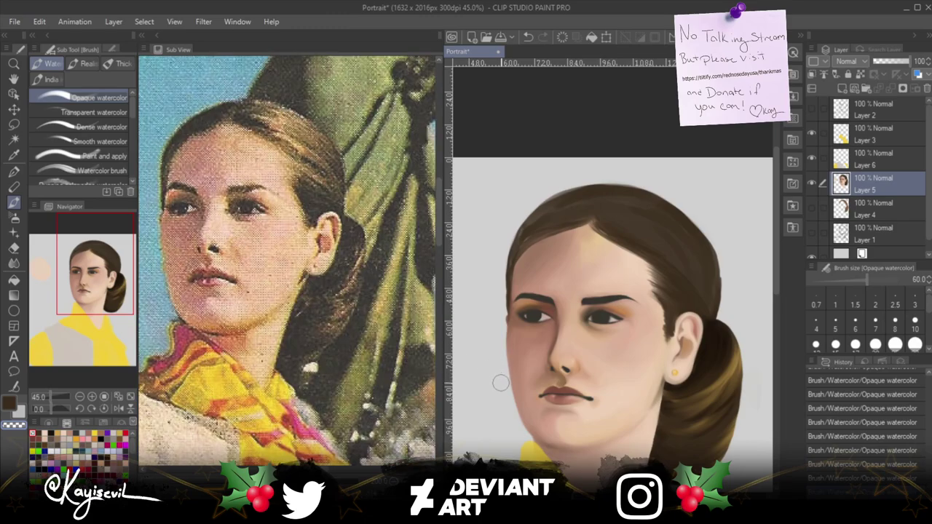
# Try to trim the hair outline above the forehead on the rotated canvas, and undo the recent trimming strokes.
pyautogui.moveTo(497, 374); pyautogui.dragTo(498, 289)
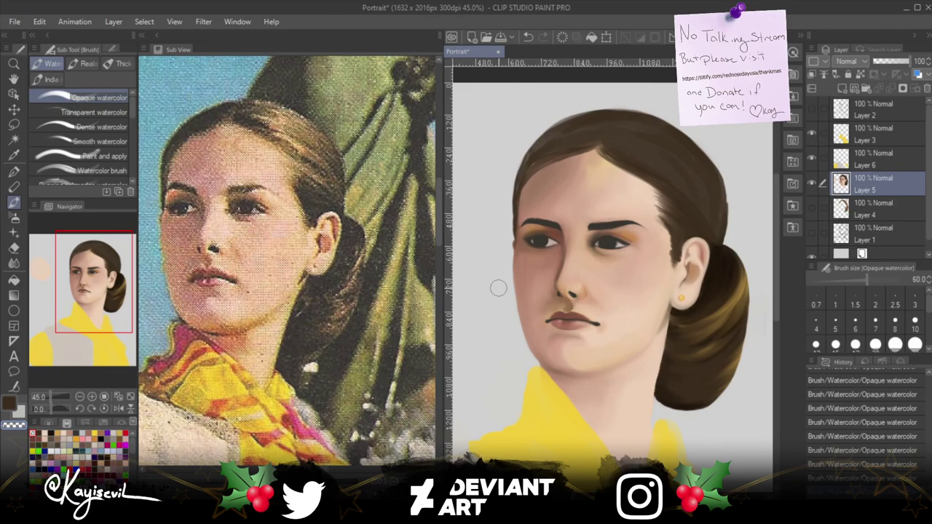
pyautogui.moveTo(611, 160); pyautogui.dragTo(721, 270)
pyautogui.moveTo(451, 371); pyautogui.dragTo(450, 476)
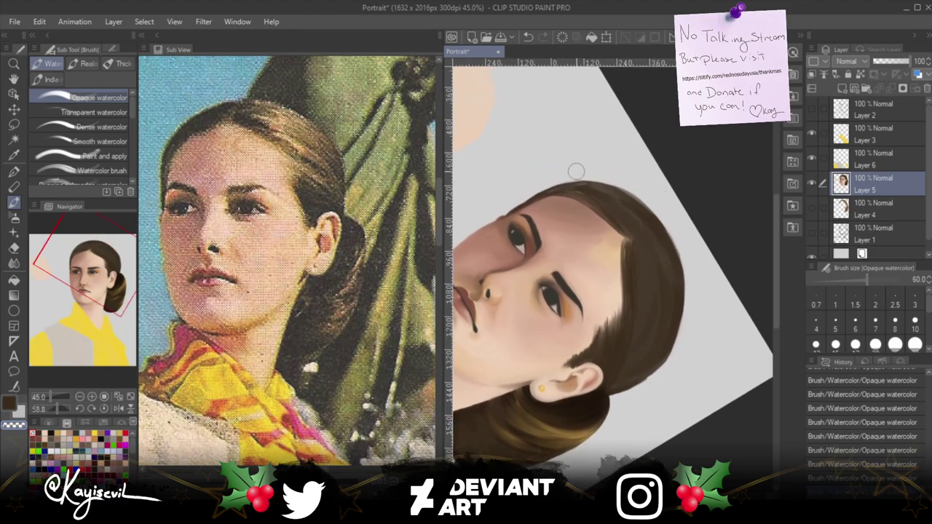
pyautogui.moveTo(652, 194)
pyautogui.mouseDown()
pyautogui.moveTo(563, 171)
pyautogui.moveTo(643, 194)
pyautogui.moveTo(563, 171)
pyautogui.moveTo(684, 222)
pyautogui.moveTo(572, 171)
pyautogui.mouseUp()
pyautogui.hotkey('ctrl', 'z')
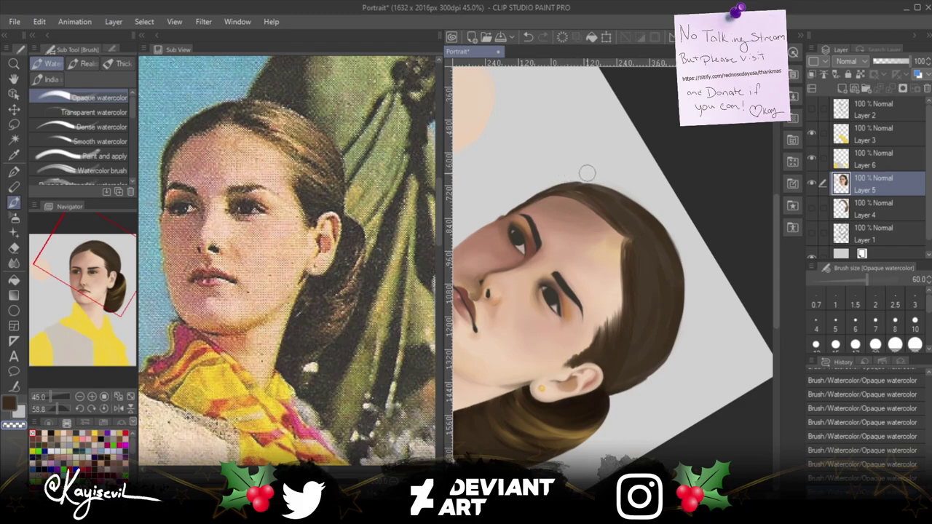
pyautogui.hotkey('ctrl', 'z')
pyautogui.hotkey('ctrl', 'z')
pyautogui.hotkey('ctrl', 'z')
pyautogui.hotkey('ctrl', 'z')
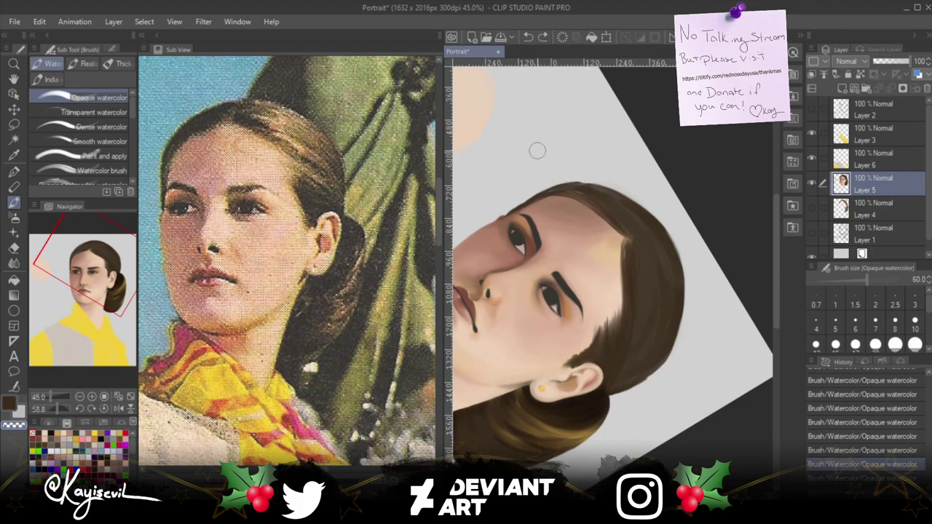
pyautogui.hotkey('ctrl', 'z')
pyautogui.hotkey('ctrl', 'z')
pyautogui.hotkey('ctrl', 'z')
pyautogui.hotkey('ctrl', 'z')
pyautogui.hotkey('ctrl', 'z')
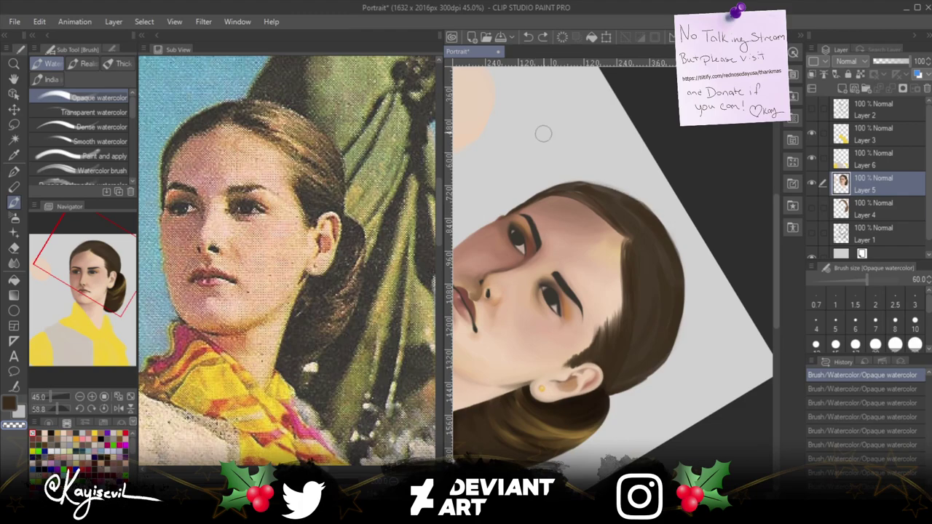
# Trim the hair outline from the crown to the forehead again with the transparent brush at size 60.
pyautogui.click(677, 227)
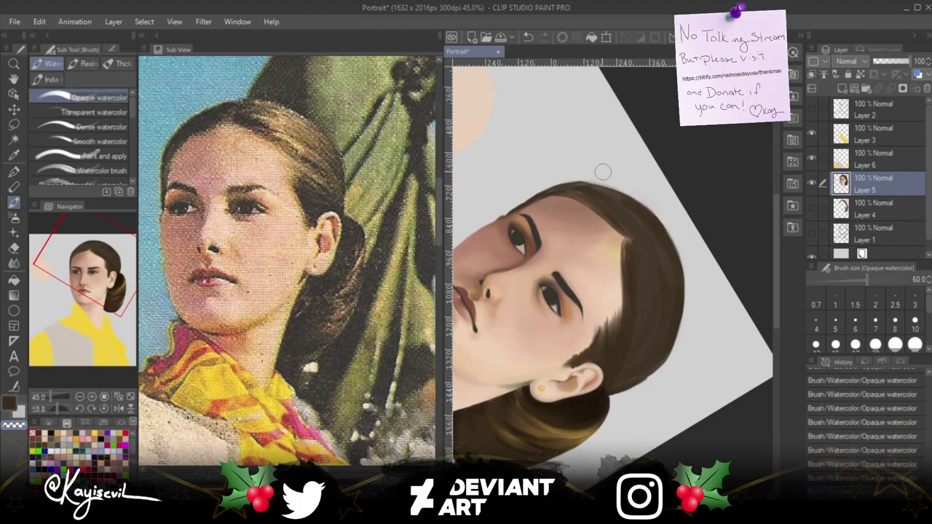
pyautogui.moveTo(683, 242); pyautogui.dragTo(624, 187)
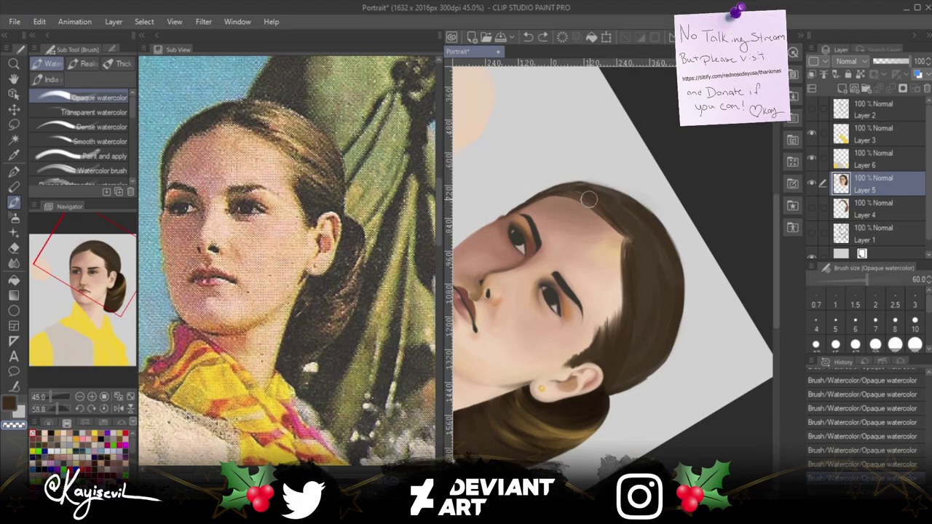
pyautogui.moveTo(674, 224); pyautogui.dragTo(599, 170)
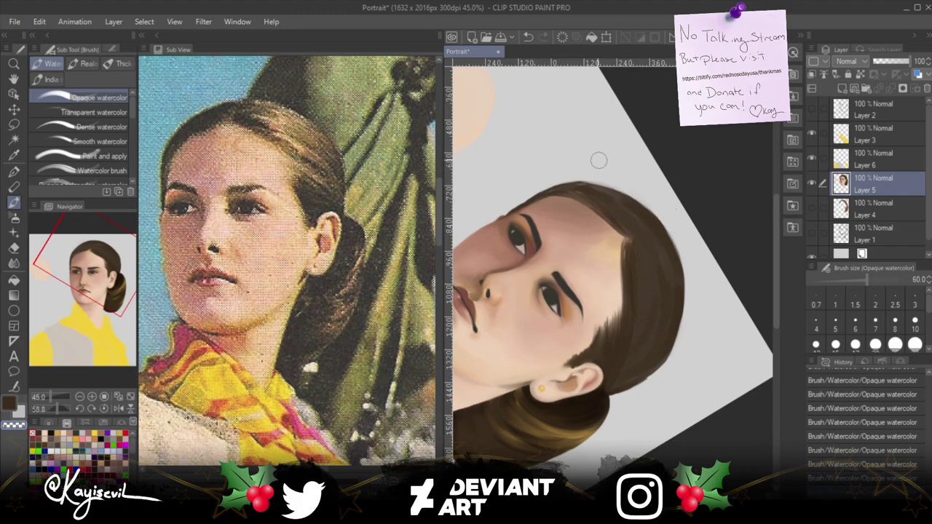
pyautogui.moveTo(578, 177)
pyautogui.mouseDown()
pyautogui.moveTo(668, 214)
pyautogui.moveTo(558, 164)
pyautogui.mouseUp()
pyautogui.moveTo(572, 182); pyautogui.dragTo(632, 196)
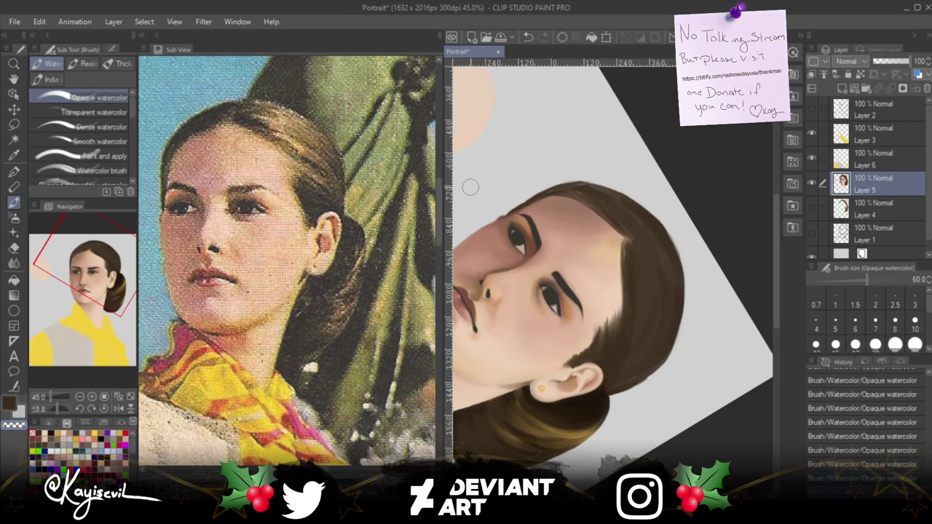
# Turn the canvas upright and trim the hair outline along the back of the crown with the transparent brush.
pyautogui.moveTo(757, 306); pyautogui.dragTo(593, 467)
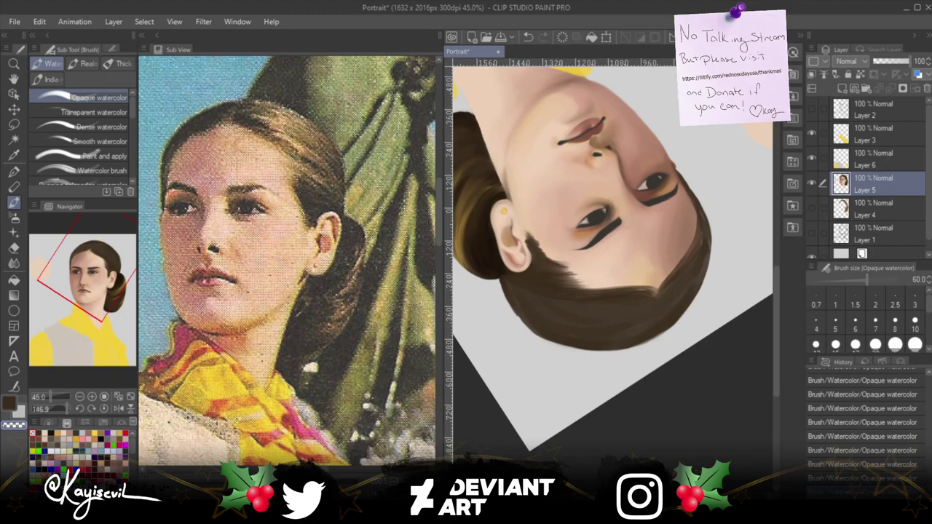
pyautogui.hotkey('ctrl', '@')
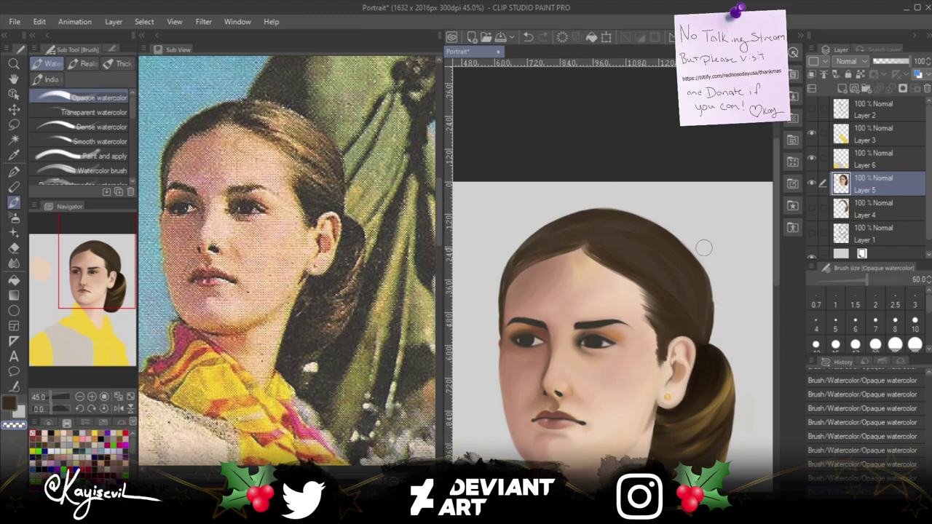
pyautogui.moveTo(700, 251); pyautogui.dragTo(721, 314)
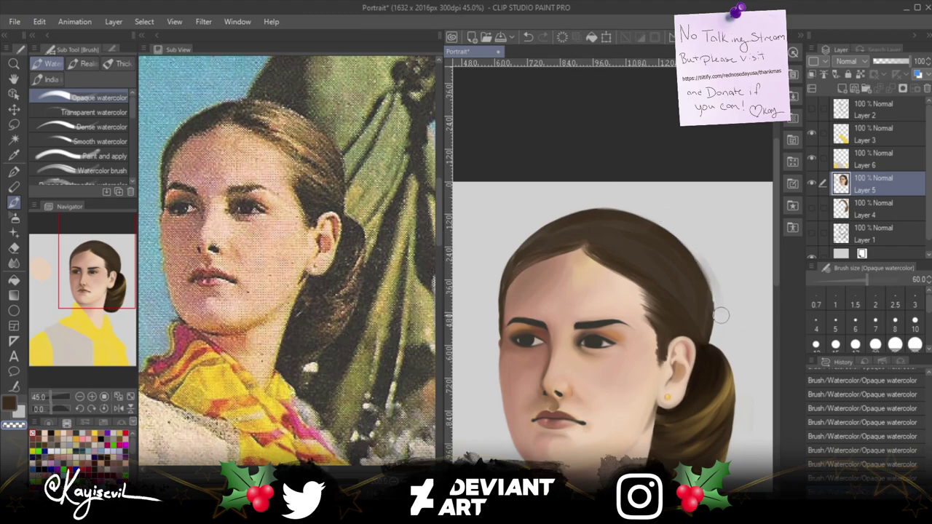
pyautogui.hotkey('ctrl', 'z')
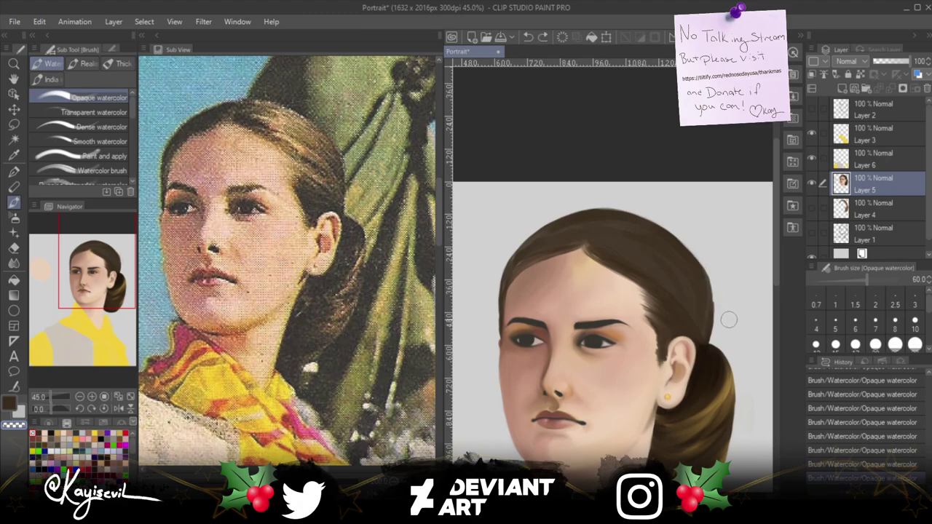
pyautogui.moveTo(684, 232); pyautogui.dragTo(720, 306)
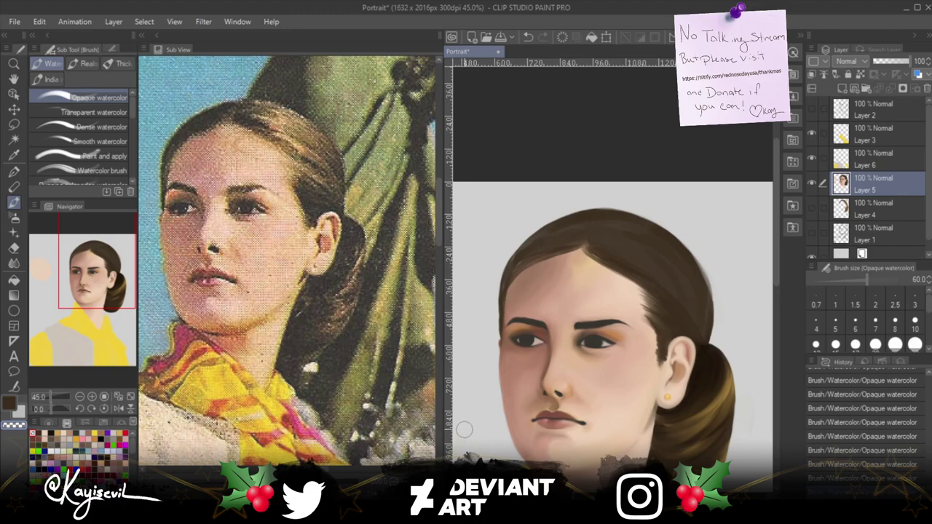
pyautogui.moveTo(468, 444); pyautogui.dragTo(484, 376)
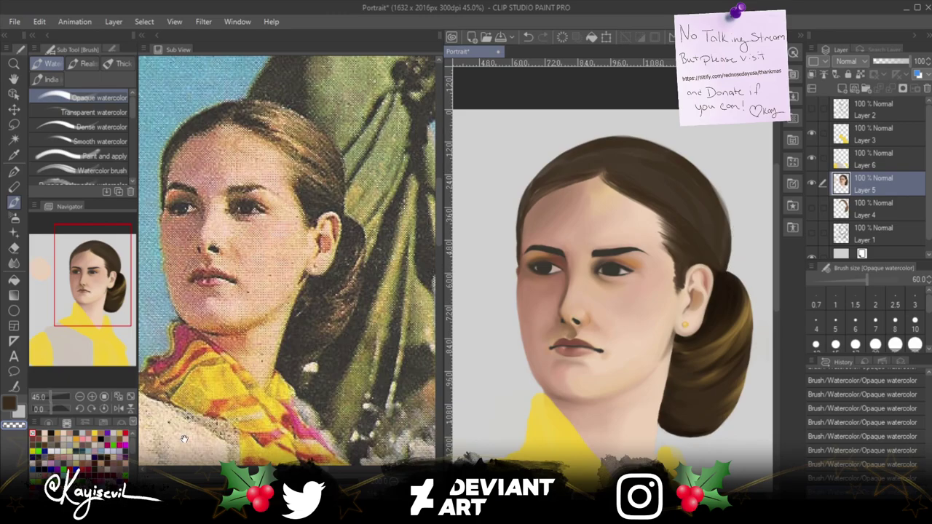
# Smooth the hair across the crown and temple in dark brown, locking Layer 5's transparent pixels for the strokes near the edge.
pyautogui.click(9, 399)
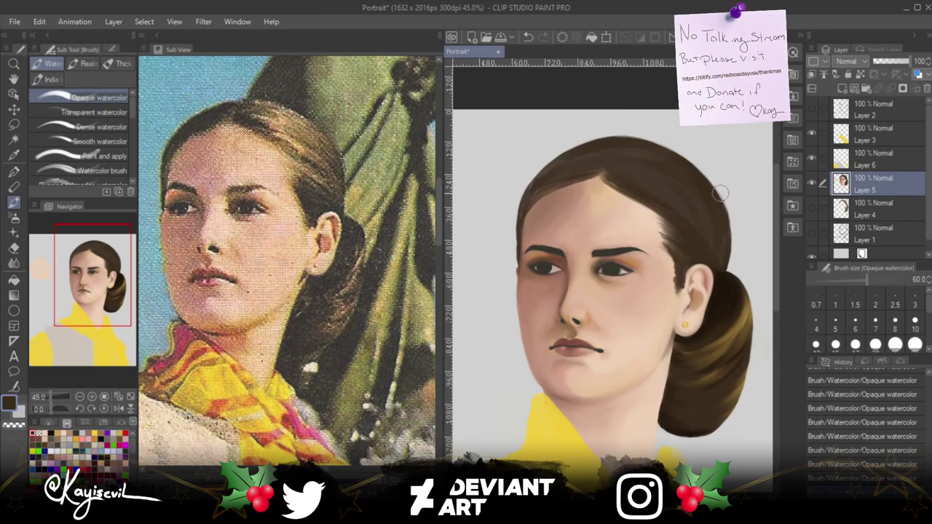
pyautogui.moveTo(701, 235)
pyautogui.mouseDown()
pyautogui.moveTo(674, 145)
pyautogui.moveTo(718, 238)
pyautogui.moveTo(699, 181)
pyautogui.mouseUp()
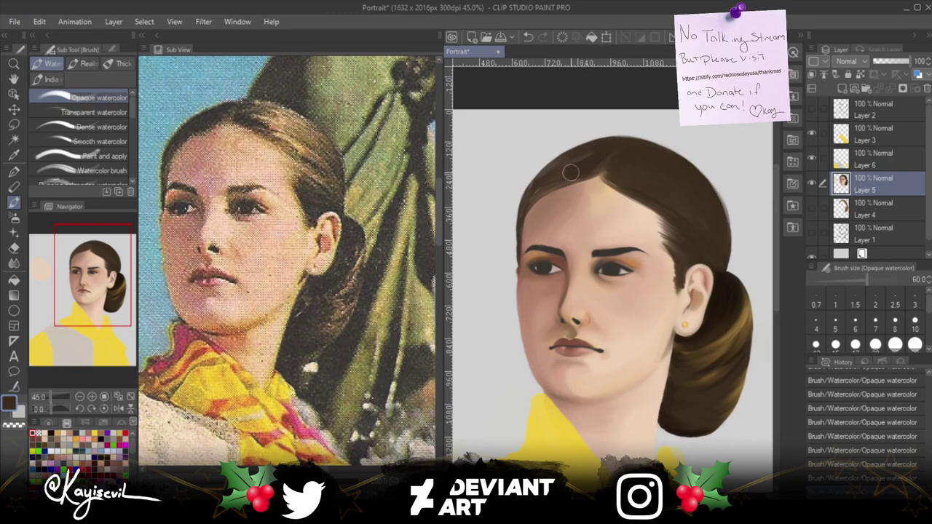
pyautogui.click(860, 73)
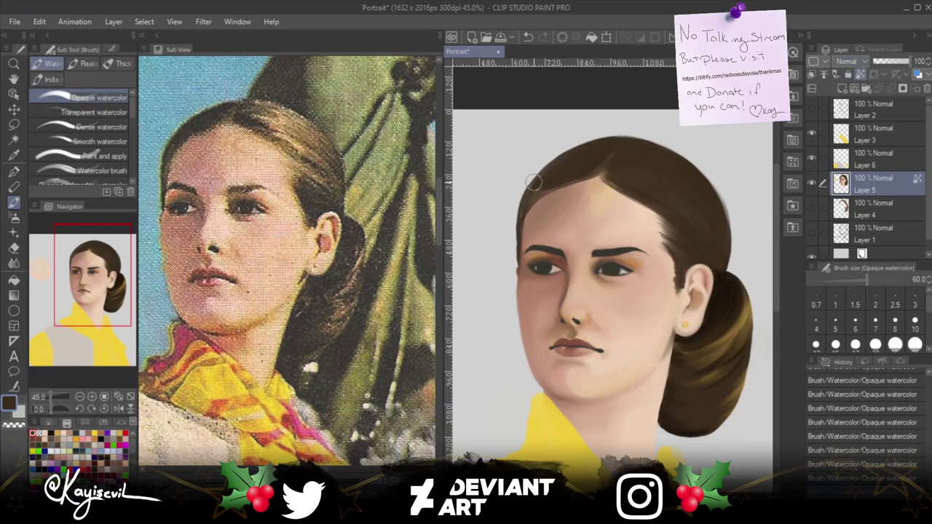
pyautogui.moveTo(548, 175)
pyautogui.mouseDown()
pyautogui.moveTo(531, 192)
pyautogui.moveTo(565, 161)
pyautogui.moveTo(528, 194)
pyautogui.moveTo(561, 157)
pyautogui.moveTo(528, 190)
pyautogui.mouseUp()
pyautogui.moveTo(561, 157)
pyautogui.mouseDown()
pyautogui.moveTo(527, 192)
pyautogui.moveTo(568, 173)
pyautogui.moveTo(524, 209)
pyautogui.mouseUp()
pyautogui.moveTo(568, 154); pyautogui.dragTo(524, 204)
# Reduce the brush to size 12, unlock the layer's transparent pixels, and repaint the hair edge above the forehead in dark brown.
pyautogui.scroll(2, 480, 225)
pyautogui.scroll(2, 480, 240)
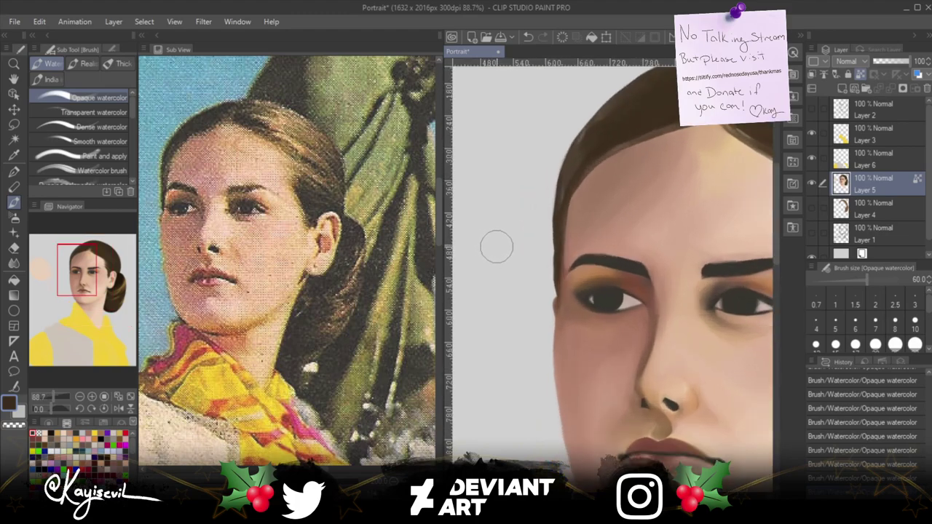
pyautogui.moveTo(509, 211); pyautogui.dragTo(510, 288)
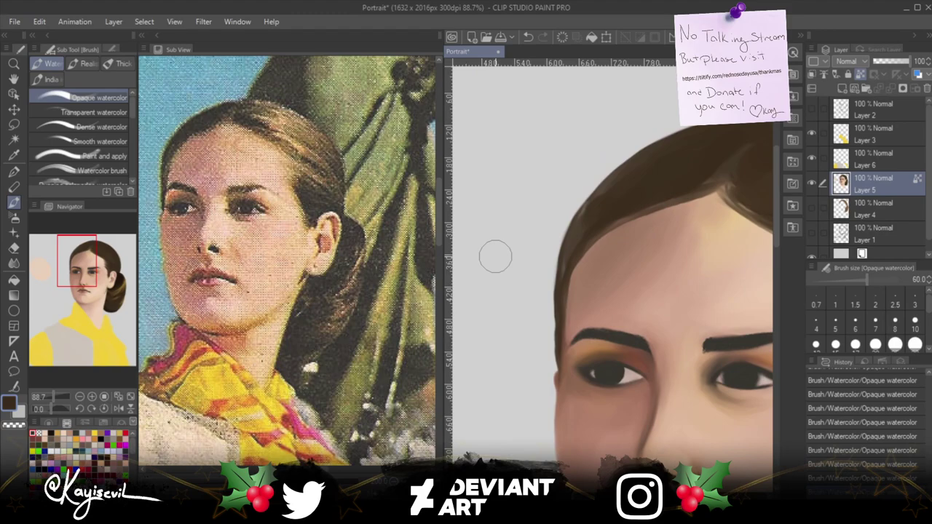
pyautogui.press('[')
pyautogui.press('[')
pyautogui.press('[')
pyautogui.press('[')
pyautogui.press('[')
pyautogui.press('[')
pyautogui.press('[')
pyautogui.press('[')
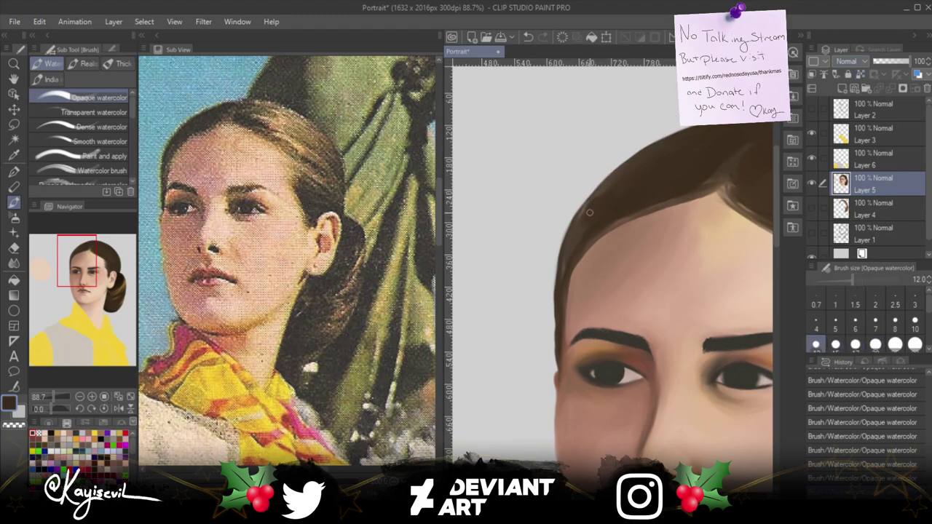
pyautogui.press('/')
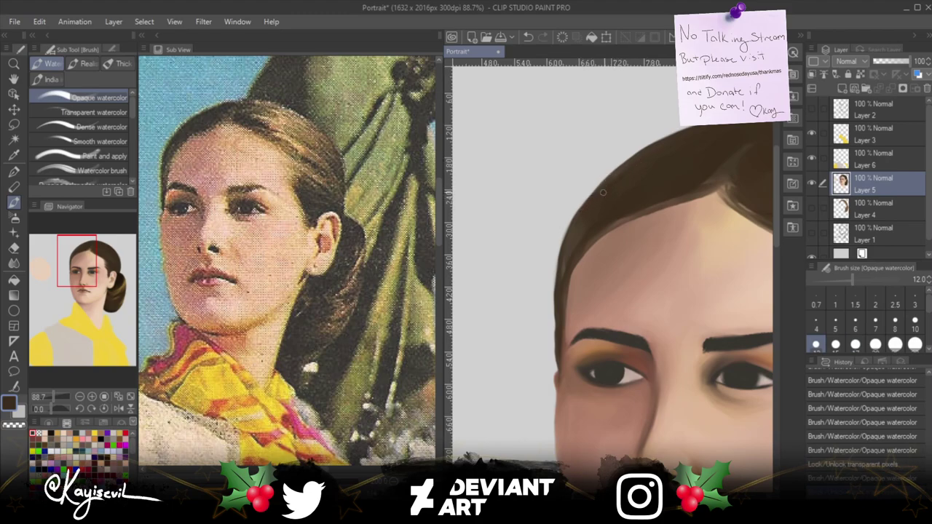
pyautogui.moveTo(641, 157); pyautogui.dragTo(580, 216)
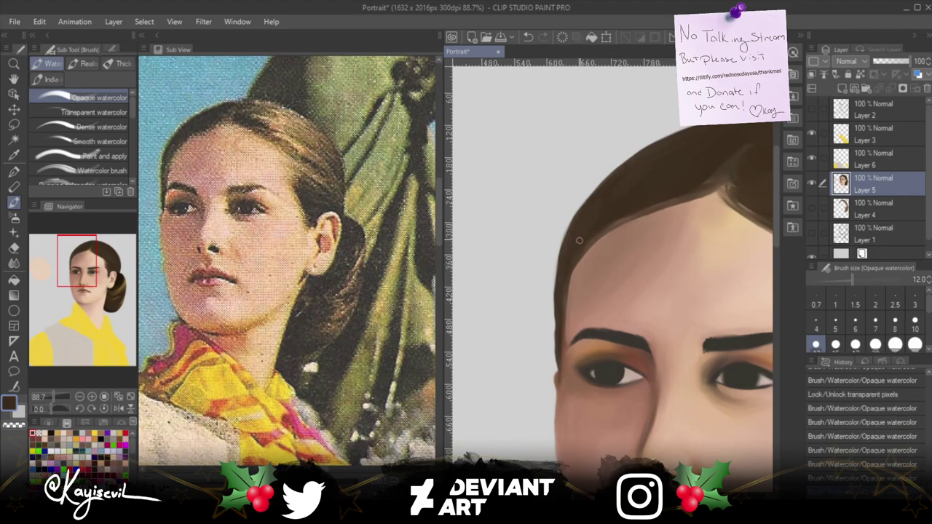
# Extend the dark brown hair edge down the temple toward the eyebrow on the shadowed side of the face.
pyautogui.moveTo(567, 241); pyautogui.dragTo(567, 252)
pyautogui.moveTo(562, 298); pyautogui.dragTo(558, 311)
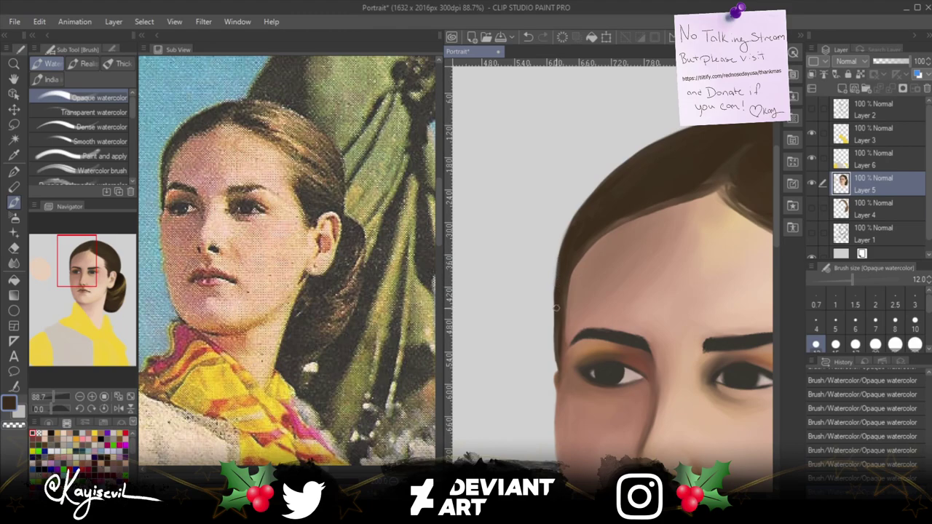
pyautogui.moveTo(557, 290); pyautogui.dragTo(556, 244)
pyautogui.moveTo(555, 302)
pyautogui.mouseDown()
pyautogui.moveTo(559, 260)
pyautogui.moveTo(579, 226)
pyautogui.mouseUp()
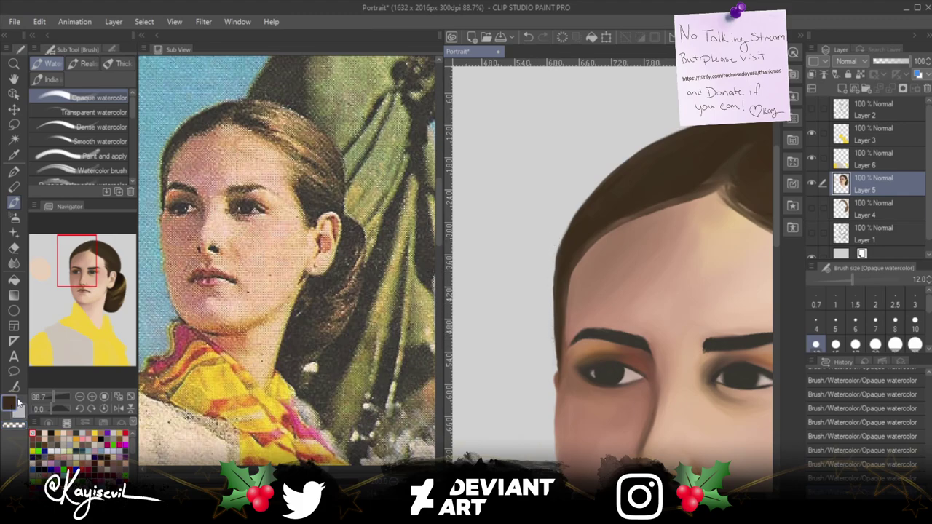
# Set the brush size to 20 and save the portrait.
pyautogui.press(']')
pyautogui.press(']')
pyautogui.press(']')
pyautogui.press(']')
pyautogui.press(']')
pyautogui.press('[')
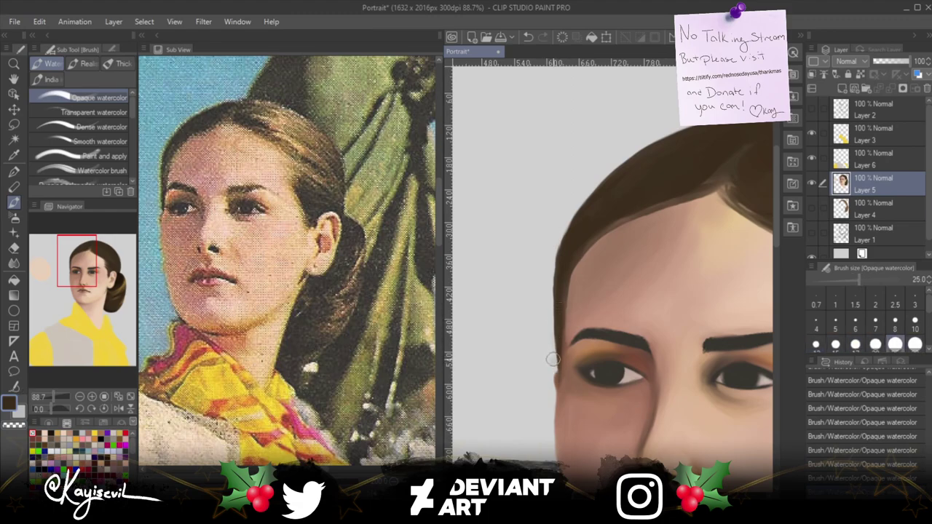
pyautogui.moveTo(536, 345); pyautogui.dragTo(534, 347)
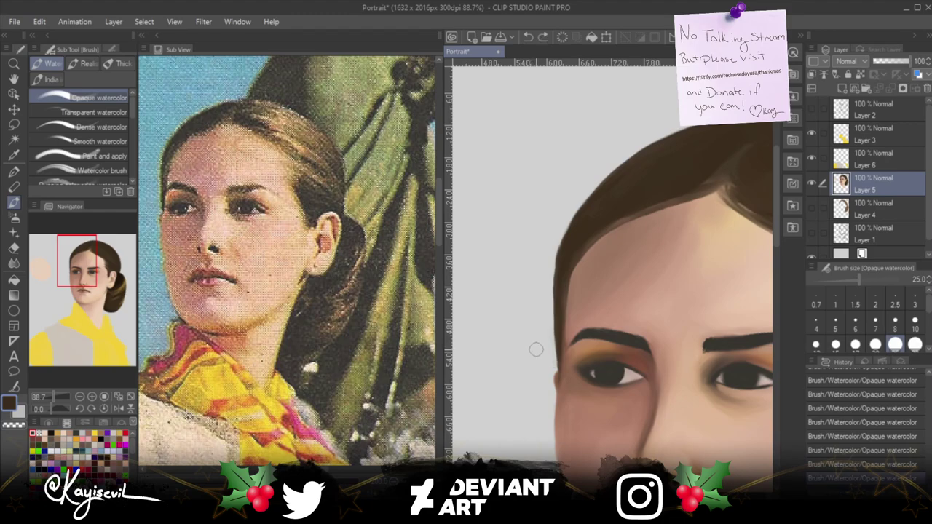
pyautogui.press('[')
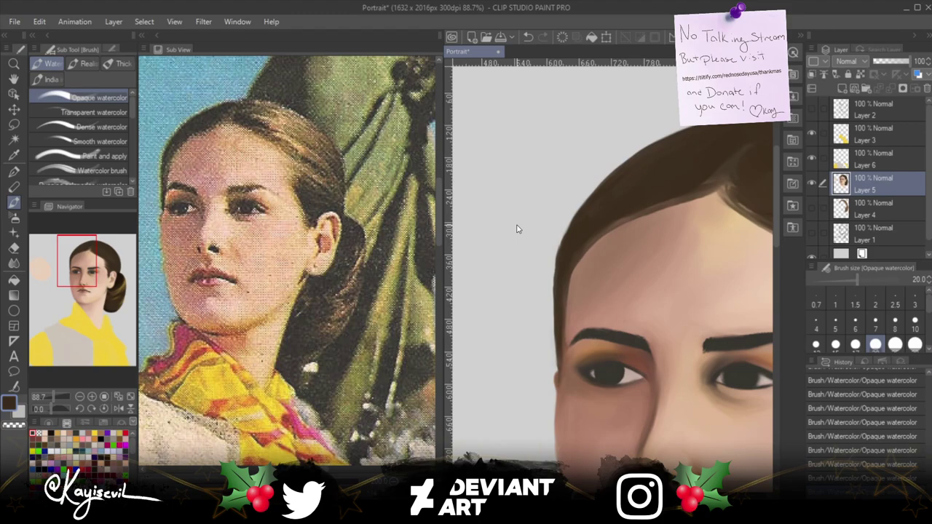
pyautogui.hotkey('ctrl', 's')
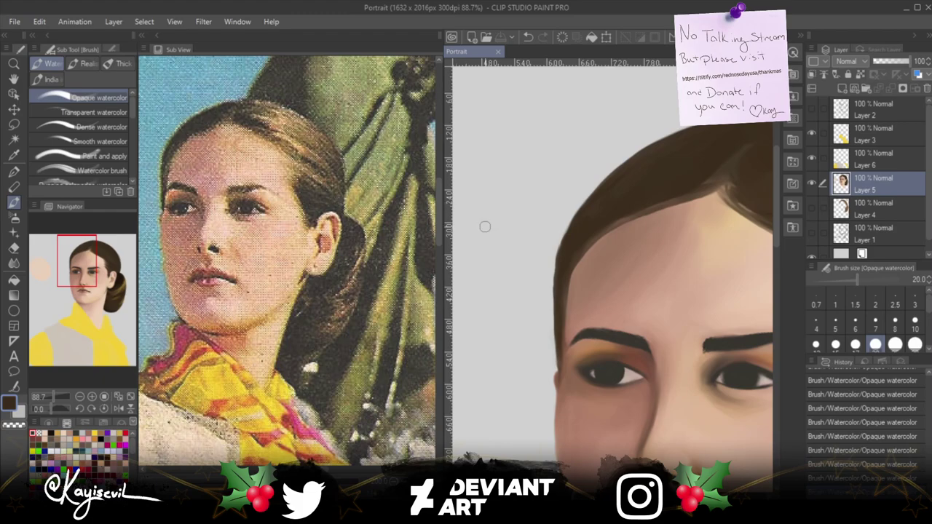
# Widen the canvas area, lock Layer 5's transparent pixels, and paint a soft golden highlight along the outer edge of the crown.
pyautogui.moveTo(531, 197); pyautogui.dragTo(401, 203)
pyautogui.moveTo(427, 271); pyautogui.dragTo(358, 255)
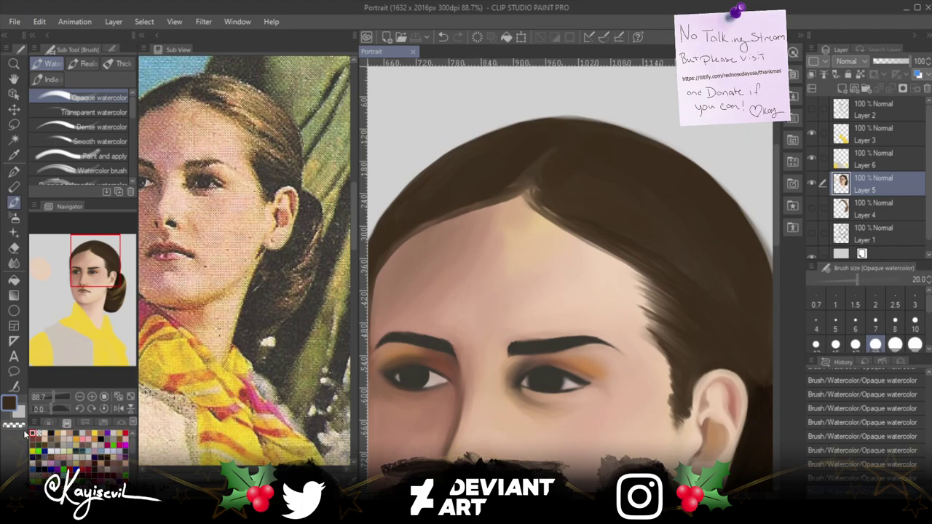
pyautogui.click(58, 433)
pyautogui.click(860, 75)
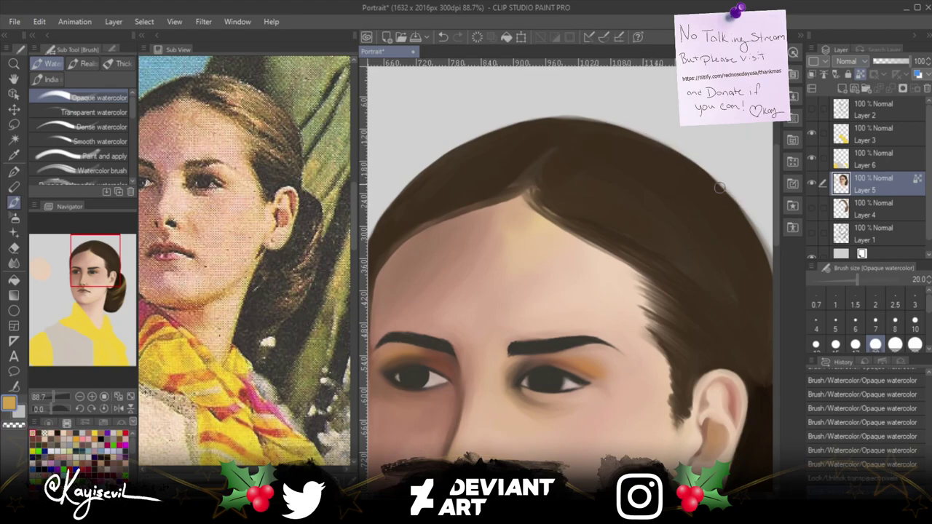
pyautogui.moveTo(727, 194)
pyautogui.mouseDown()
pyautogui.moveTo(634, 134)
pyautogui.moveTo(684, 172)
pyautogui.mouseUp()
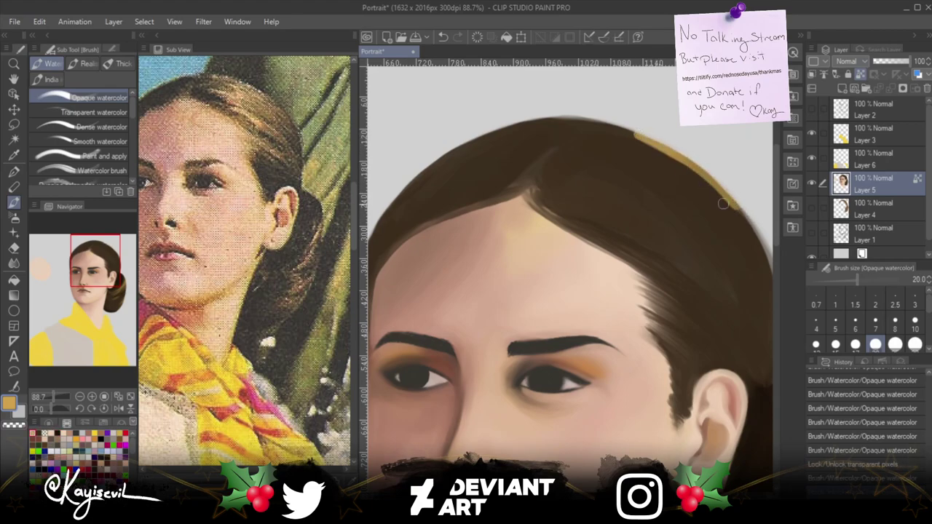
pyautogui.hotkey('ctrl', 'z')
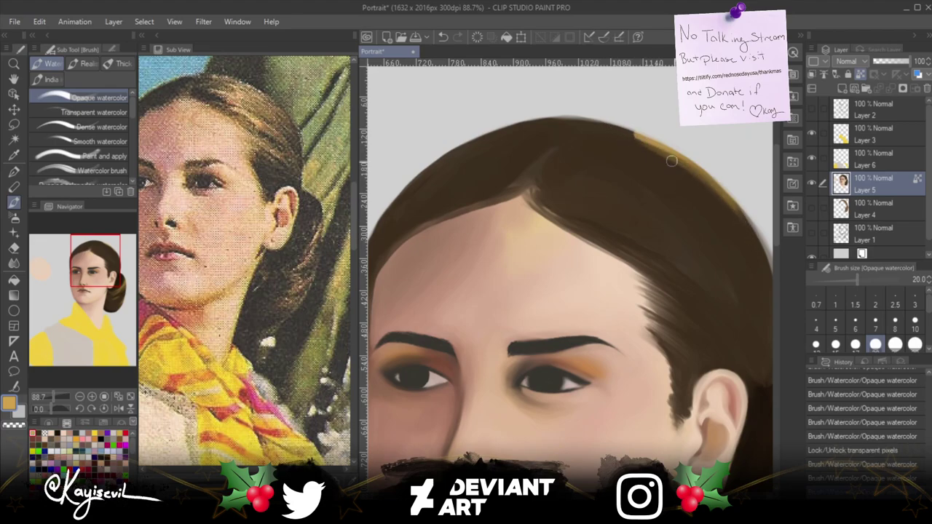
pyautogui.hotkey('ctrl', 'y')
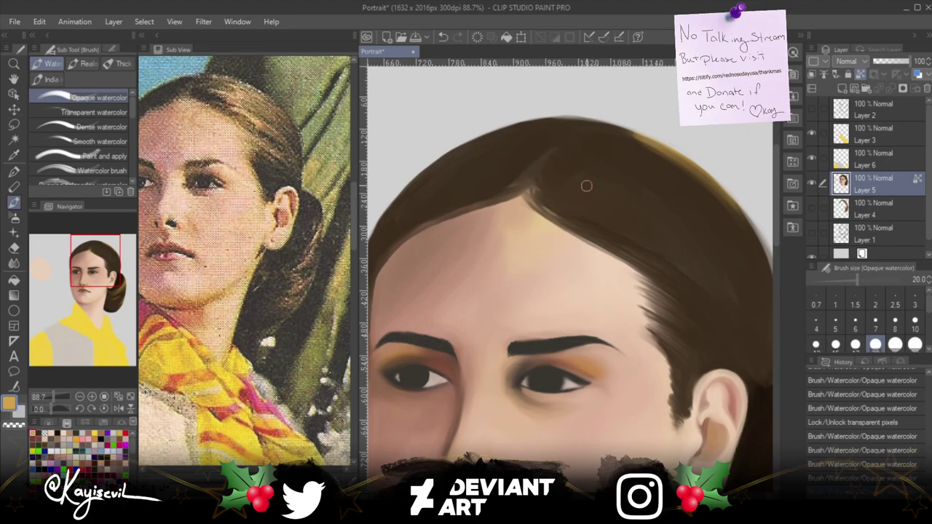
# Paint long golden highlight strands curving from the parting over the crown toward the back of the head.
pyautogui.moveTo(579, 178); pyautogui.dragTo(658, 212)
pyautogui.moveTo(580, 177); pyautogui.dragTo(693, 240)
pyautogui.moveTo(580, 181); pyautogui.dragTo(692, 243)
pyautogui.hotkey('ctrl', 'z')
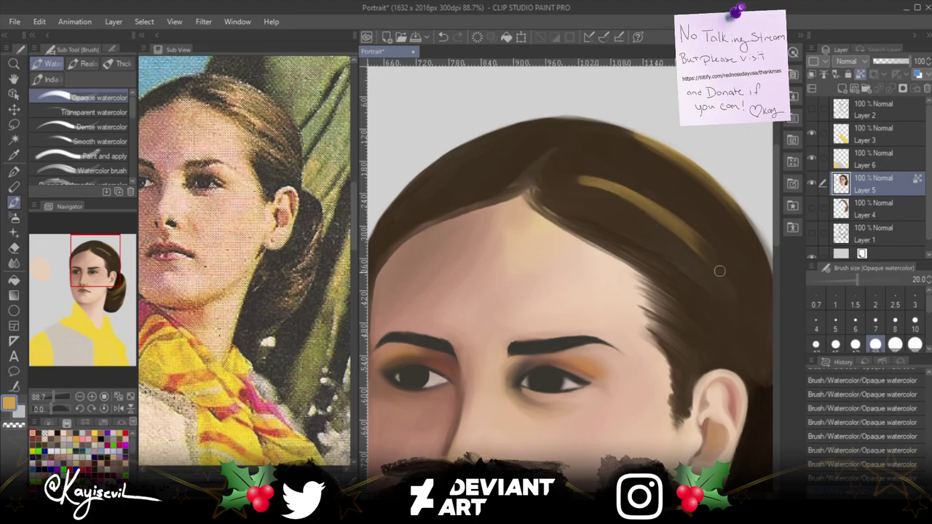
pyautogui.moveTo(633, 201); pyautogui.dragTo(742, 306)
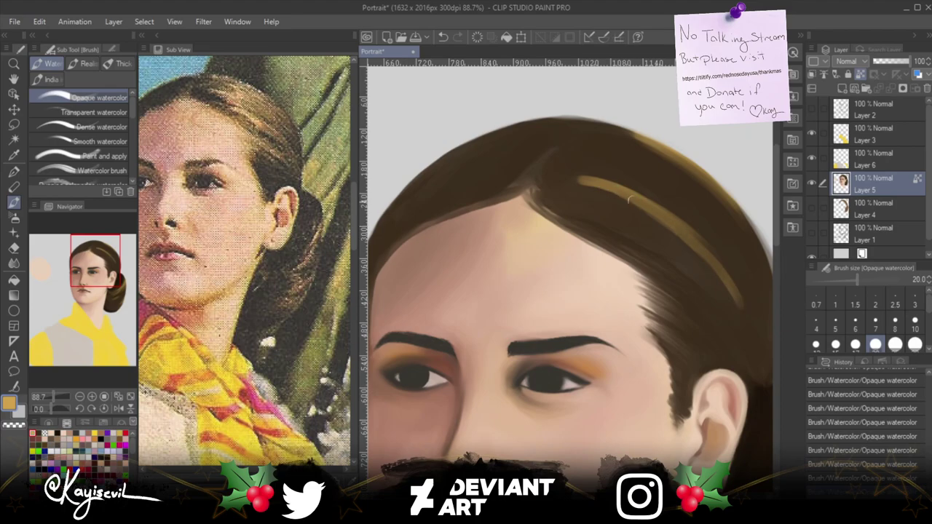
pyautogui.moveTo(646, 192)
pyautogui.mouseDown()
pyautogui.moveTo(712, 234)
pyautogui.moveTo(666, 174)
pyautogui.moveTo(731, 233)
pyautogui.mouseUp()
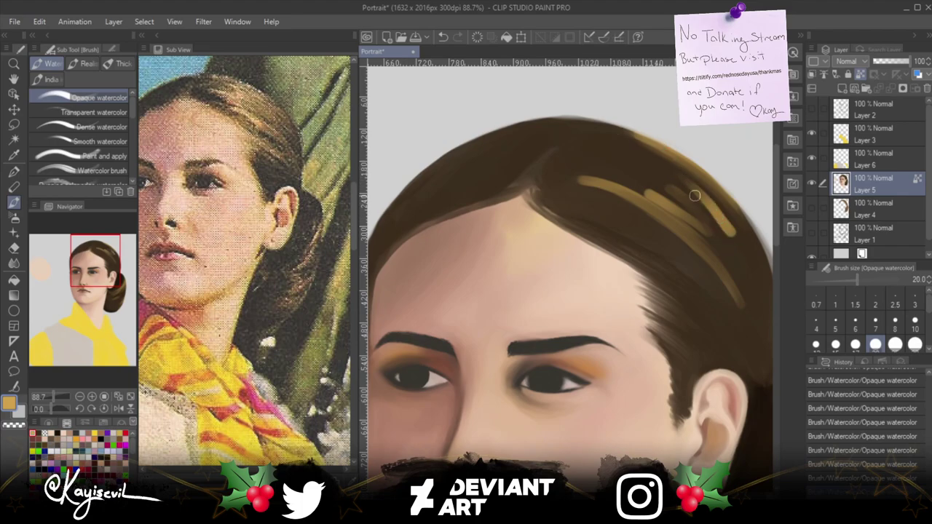
# Add golden highlight strands just above the hairline and behind the temple, following the hair toward the ear.
pyautogui.moveTo(607, 225); pyautogui.dragTo(702, 283)
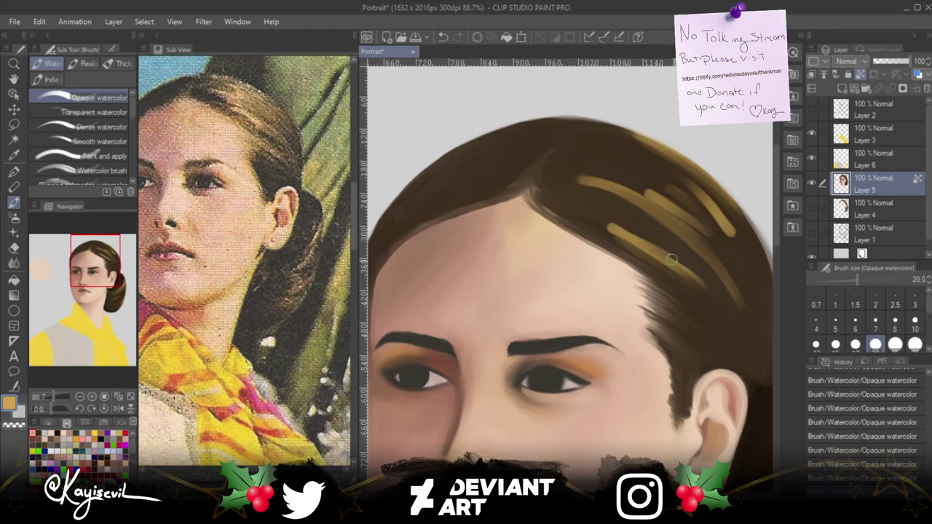
pyautogui.moveTo(705, 285)
pyautogui.mouseDown()
pyautogui.moveTo(588, 215)
pyautogui.moveTo(707, 295)
pyautogui.moveTo(610, 232)
pyautogui.mouseUp()
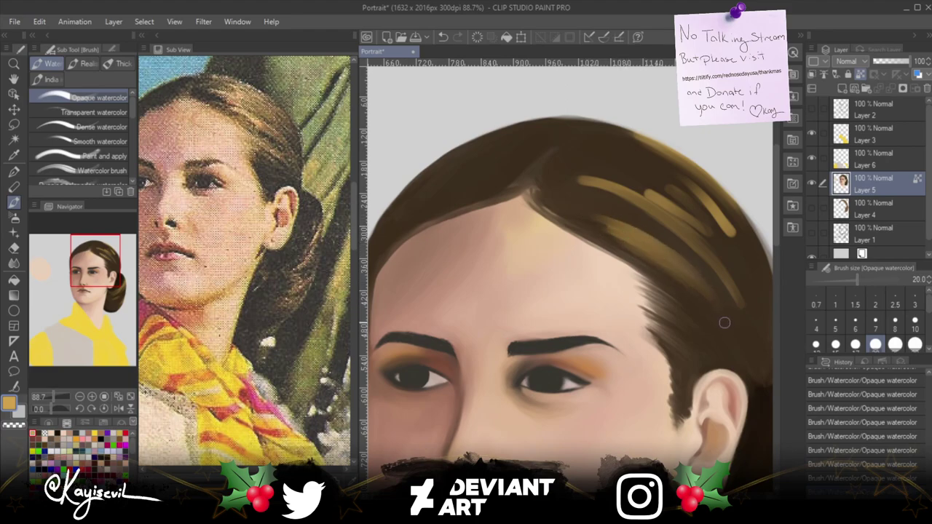
pyautogui.moveTo(725, 348); pyautogui.dragTo(679, 309)
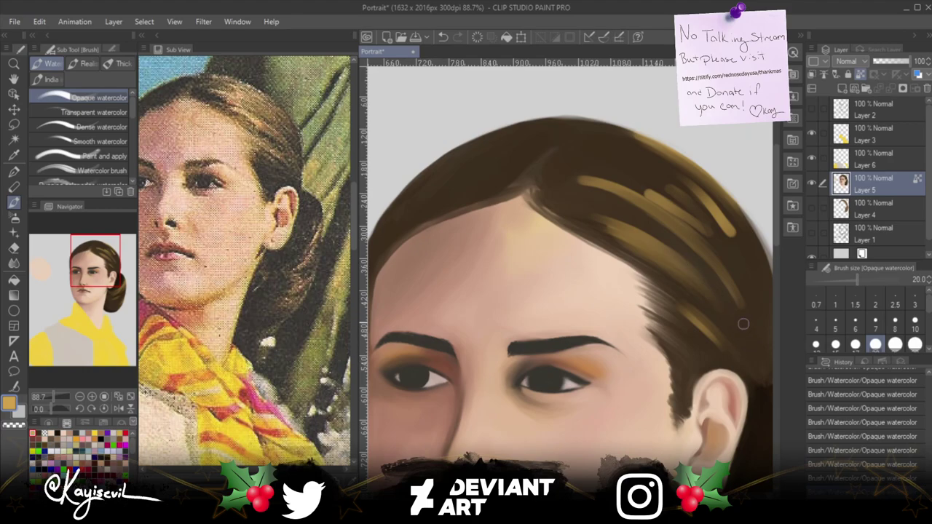
pyautogui.moveTo(754, 353)
pyautogui.mouseDown()
pyautogui.moveTo(670, 261)
pyautogui.moveTo(743, 324)
pyautogui.mouseUp()
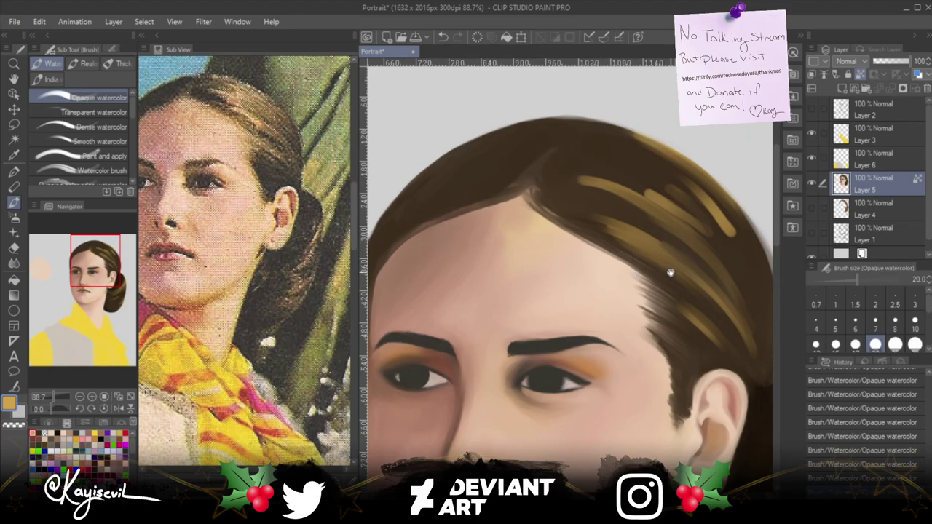
# Blend and lengthen the golden highlight strands across the crown and along the hairline at brush size 20.
pyautogui.moveTo(613, 277); pyautogui.dragTo(580, 269)
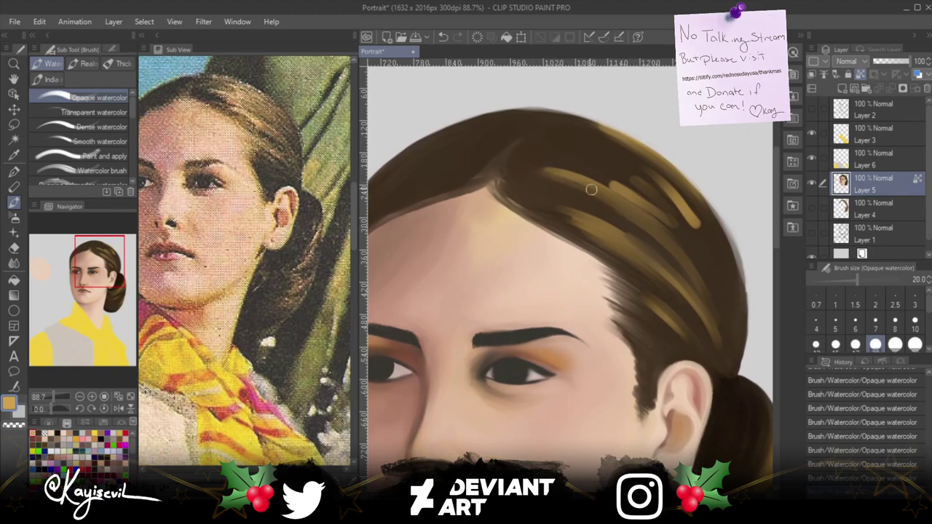
pyautogui.moveTo(567, 174); pyautogui.dragTo(628, 200)
pyautogui.moveTo(577, 169)
pyautogui.mouseDown()
pyautogui.moveTo(683, 238)
pyautogui.moveTo(638, 195)
pyautogui.moveTo(625, 187)
pyautogui.moveTo(702, 267)
pyautogui.moveTo(599, 165)
pyautogui.moveTo(693, 240)
pyautogui.moveTo(643, 186)
pyautogui.moveTo(690, 228)
pyautogui.mouseUp()
pyautogui.moveTo(661, 193)
pyautogui.mouseDown()
pyautogui.moveTo(699, 241)
pyautogui.moveTo(615, 156)
pyautogui.moveTo(697, 226)
pyautogui.moveTo(673, 195)
pyautogui.moveTo(690, 211)
pyautogui.moveTo(684, 201)
pyautogui.moveTo(703, 225)
pyautogui.moveTo(655, 187)
pyautogui.moveTo(711, 252)
pyautogui.mouseUp()
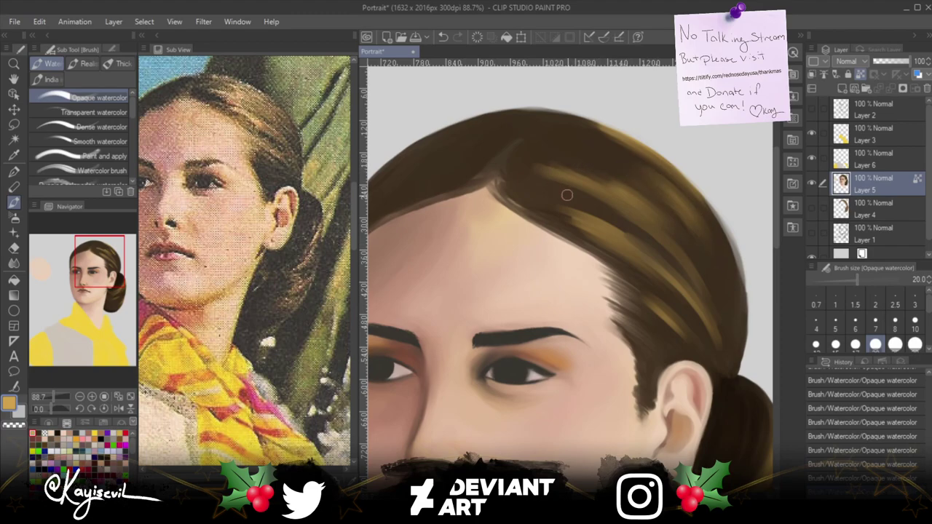
pyautogui.moveTo(632, 234); pyautogui.dragTo(572, 210)
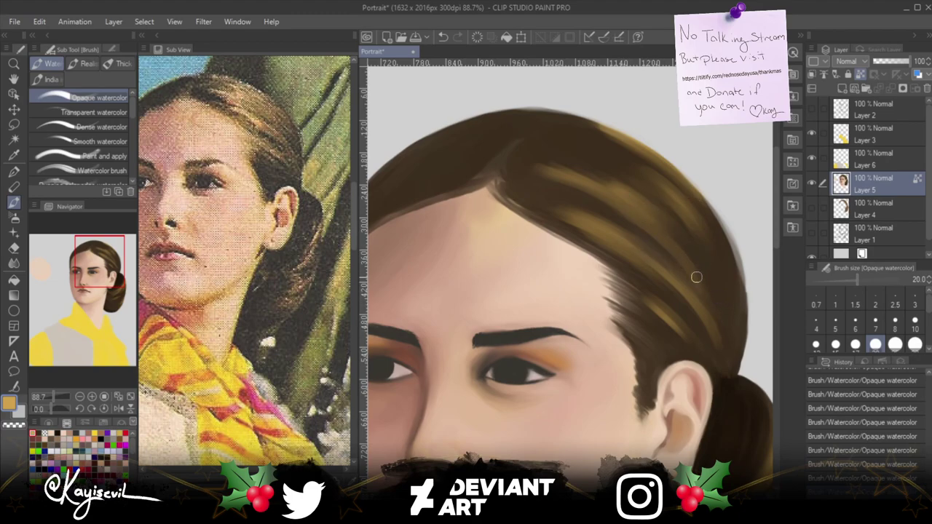
# Reduce the brush size to 6 and paint fine golden strands along the highlights curving from the parting across the crown.
pyautogui.press('[')
pyautogui.press('[')
pyautogui.press('[')
pyautogui.press('[')
pyautogui.press('[')
pyautogui.press('[')
pyautogui.press('[')
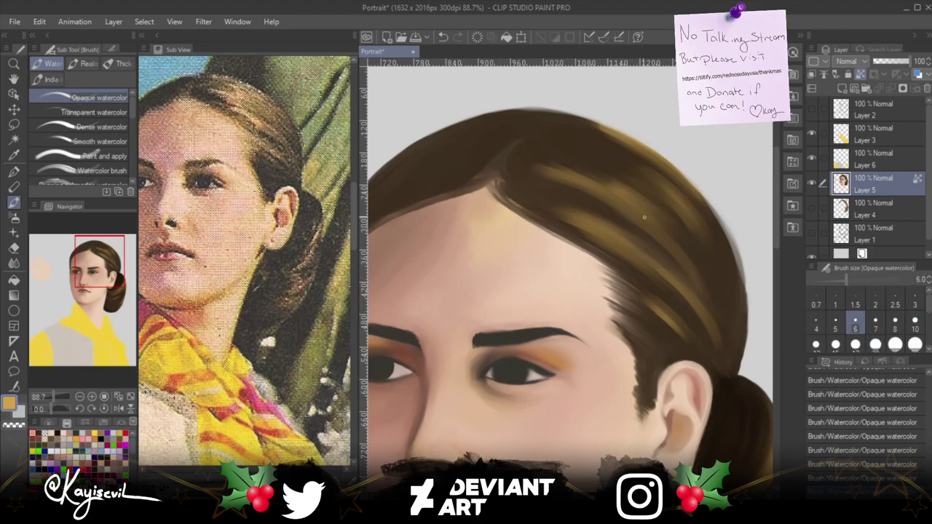
pyautogui.moveTo(726, 304)
pyautogui.mouseDown()
pyautogui.moveTo(667, 236)
pyautogui.moveTo(616, 200)
pyautogui.mouseUp()
pyautogui.moveTo(555, 178); pyautogui.dragTo(626, 210)
pyautogui.moveTo(603, 195); pyautogui.dragTo(708, 276)
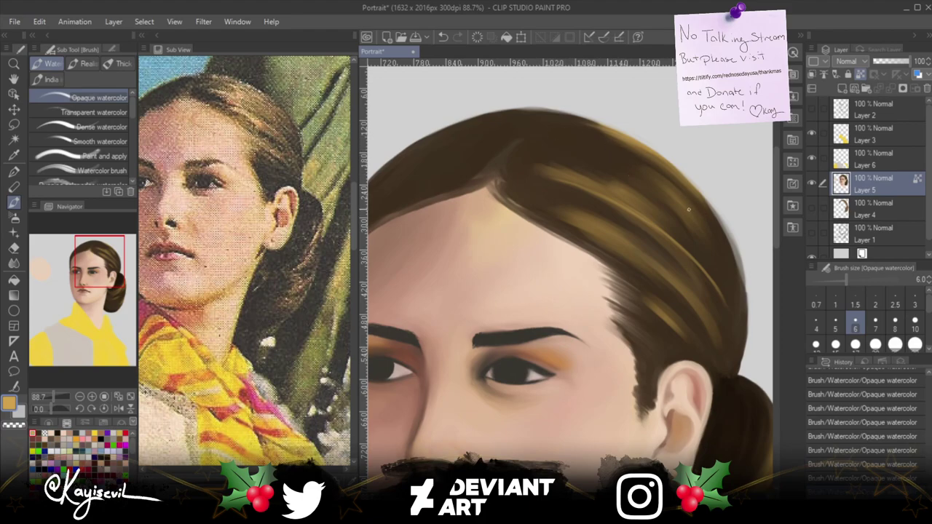
# Paint thin golden strands through the highlight along the outer upper edge of the crown, following the head's curve.
pyautogui.moveTo(642, 167); pyautogui.dragTo(594, 144)
pyautogui.moveTo(652, 163); pyautogui.dragTo(600, 136)
pyautogui.moveTo(661, 166); pyautogui.dragTo(598, 134)
pyautogui.moveTo(707, 220); pyautogui.dragTo(623, 161)
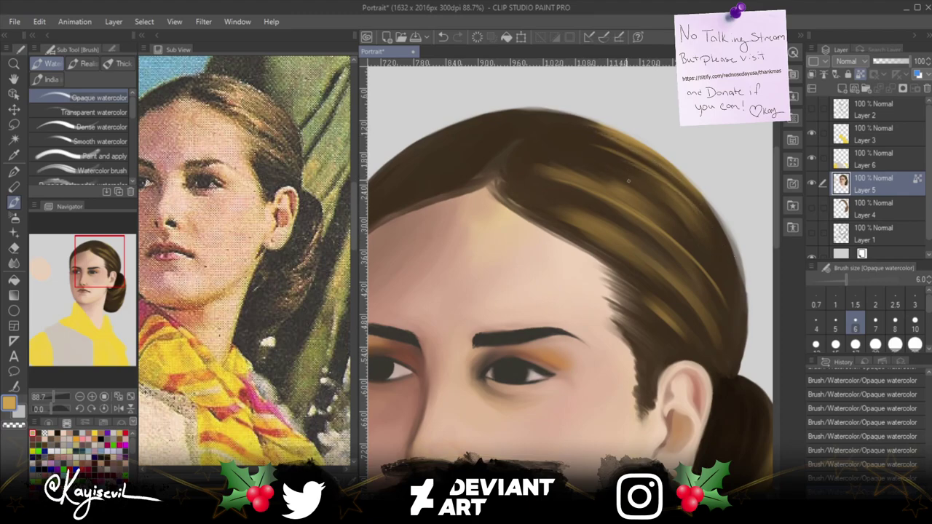
# Add fine golden strands from the parting down along the hairline and through the hair swept back above the temple.
pyautogui.moveTo(559, 169); pyautogui.dragTo(610, 188)
pyautogui.moveTo(626, 245); pyautogui.dragTo(665, 276)
pyautogui.moveTo(561, 203)
pyautogui.mouseDown()
pyautogui.moveTo(683, 270)
pyautogui.moveTo(595, 219)
pyautogui.moveTo(712, 302)
pyautogui.moveTo(514, 188)
pyautogui.moveTo(627, 239)
pyautogui.moveTo(526, 189)
pyautogui.mouseUp()
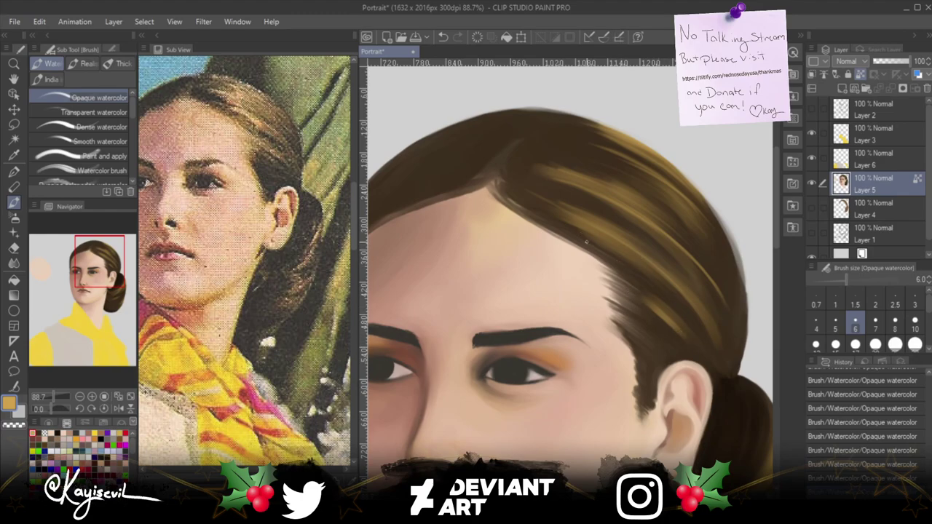
pyautogui.moveTo(621, 280); pyautogui.dragTo(673, 315)
pyautogui.moveTo(623, 277); pyautogui.dragTo(664, 301)
pyautogui.moveTo(623, 275)
pyautogui.mouseDown()
pyautogui.moveTo(664, 303)
pyautogui.moveTo(657, 314)
pyautogui.mouseUp()
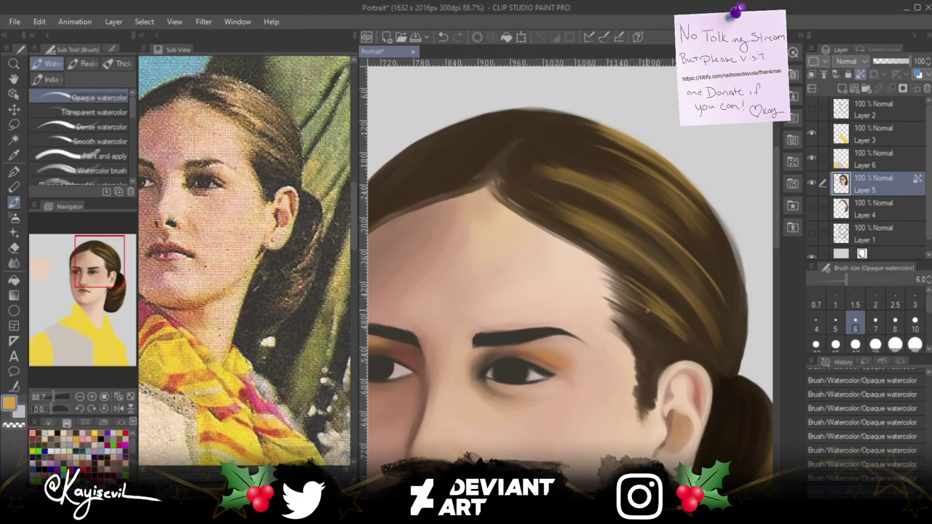
pyautogui.moveTo(649, 310)
pyautogui.mouseDown()
pyautogui.moveTo(704, 354)
pyautogui.moveTo(630, 281)
pyautogui.mouseUp()
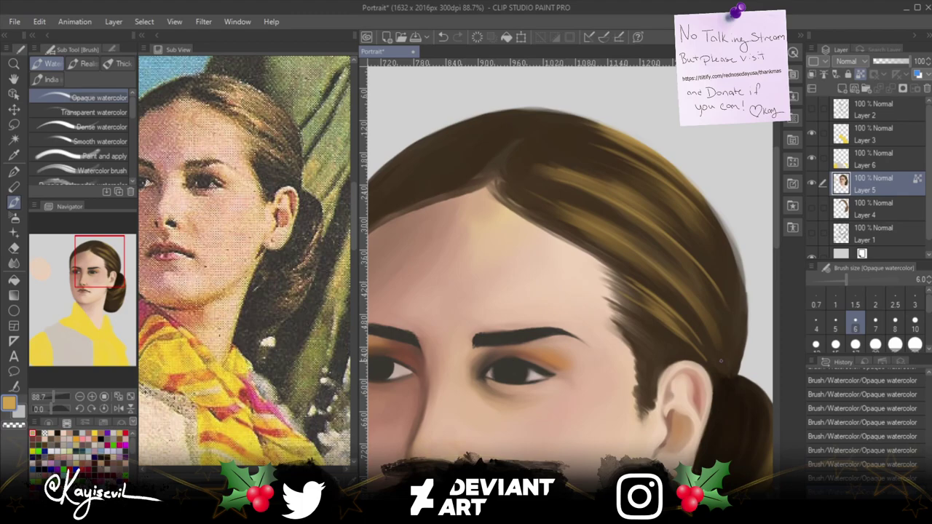
# Switch to a near-black colour and paint thin dark strands just above the hairline from the parting toward the temple.
pyautogui.click(56, 434)
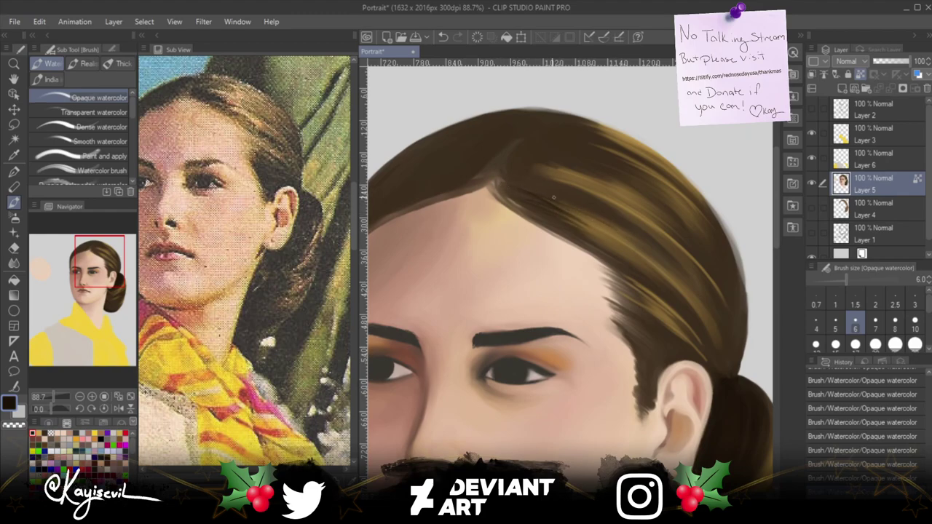
pyautogui.moveTo(514, 201); pyautogui.dragTo(562, 232)
pyautogui.moveTo(560, 231)
pyautogui.mouseDown()
pyautogui.moveTo(615, 248)
pyautogui.moveTo(635, 273)
pyautogui.mouseUp()
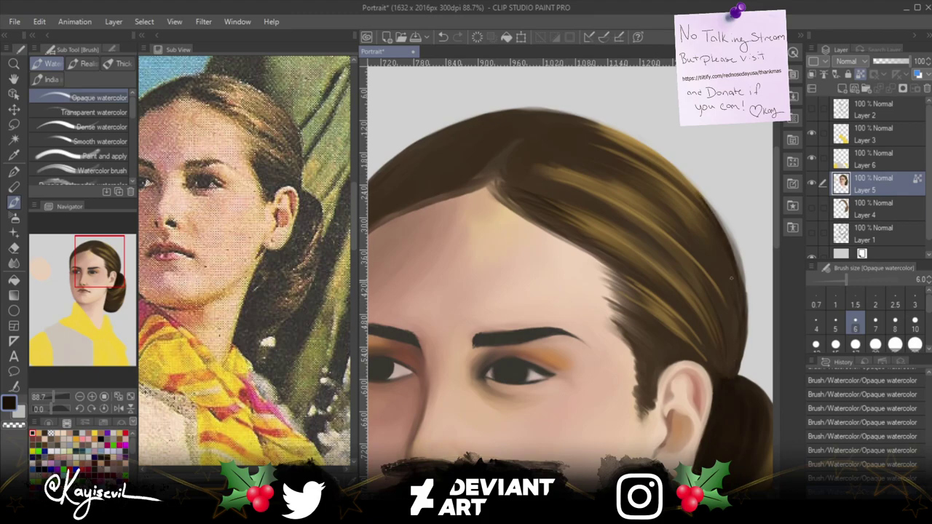
# Enlarge the brush to 17 and deepen the near-black shadows in the hair above the ear and at the sideburn.
pyautogui.press(']')
pyautogui.press(']')
pyautogui.press(']')
pyautogui.press(']')
pyautogui.press(']')
pyautogui.press(']')
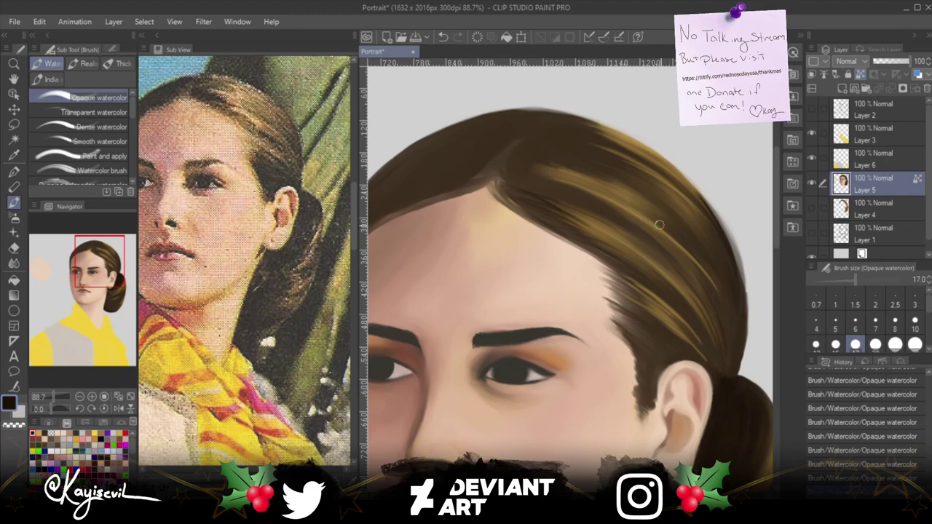
pyautogui.moveTo(728, 370); pyautogui.dragTo(703, 266)
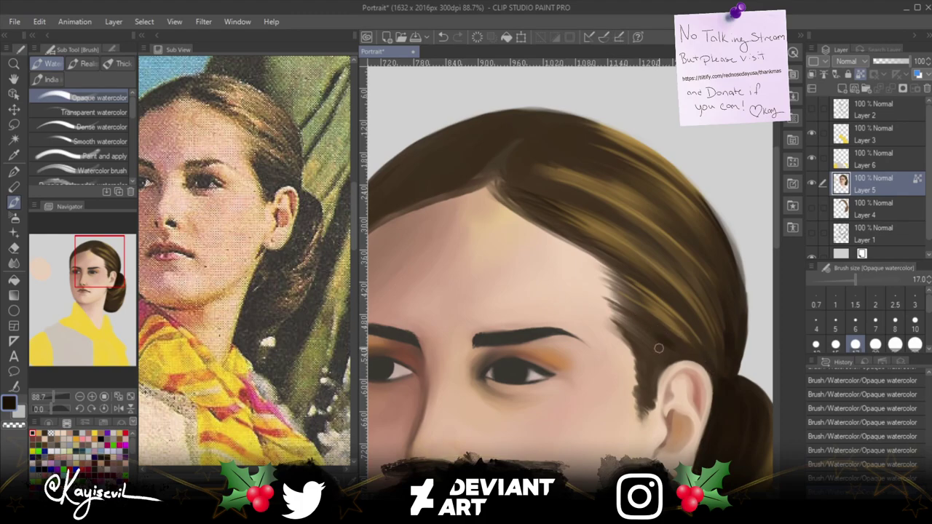
pyautogui.moveTo(684, 356)
pyautogui.mouseDown()
pyautogui.moveTo(643, 327)
pyautogui.moveTo(671, 352)
pyautogui.moveTo(646, 335)
pyautogui.moveTo(665, 353)
pyautogui.moveTo(646, 344)
pyautogui.moveTo(662, 358)
pyautogui.moveTo(643, 369)
pyautogui.moveTo(682, 359)
pyautogui.moveTo(647, 374)
pyautogui.moveTo(665, 361)
pyautogui.mouseUp()
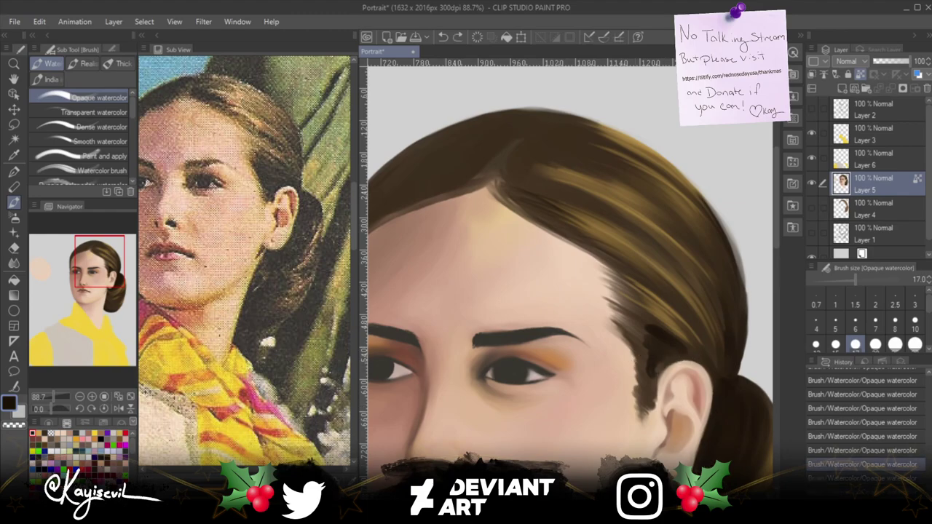
pyautogui.moveTo(658, 366)
pyautogui.mouseDown()
pyautogui.moveTo(654, 373)
pyautogui.moveTo(665, 361)
pyautogui.mouseUp()
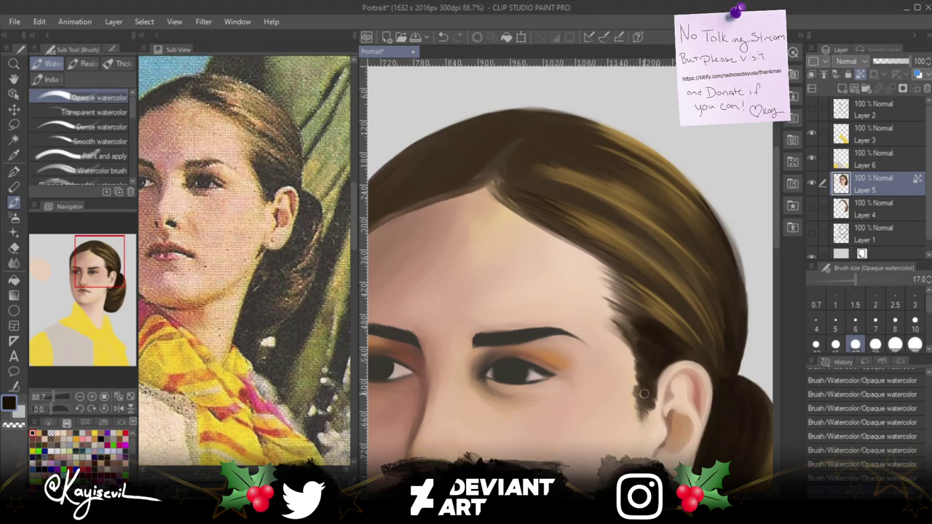
# Reduce the brush size to 10 for the dark hair at the temple and sideburn.
pyautogui.press('[')
pyautogui.press('[')
pyautogui.press('[')
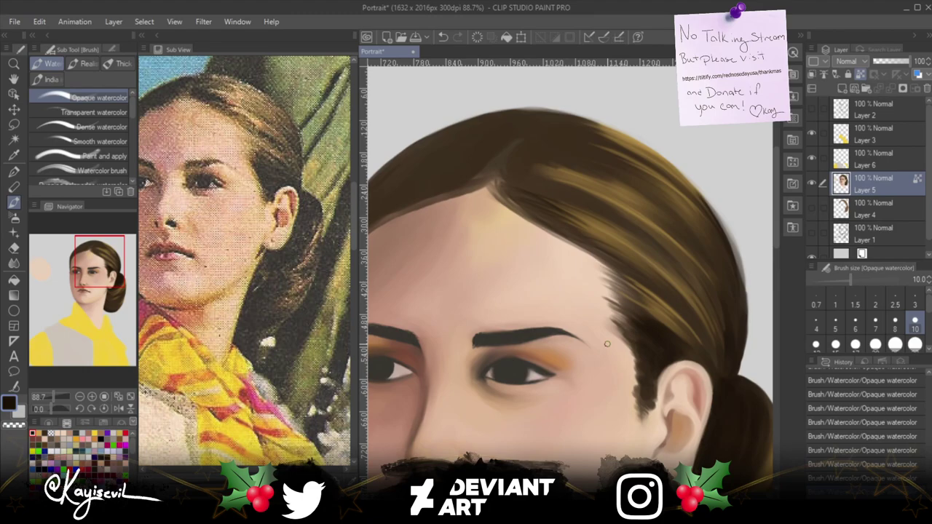
# Darken the hair roots beside the parting, above the lit side of the forehead, with size 20 Opaque watercolor strokes.
pyautogui.press(']')
pyautogui.press(']')
pyautogui.press(']')
pyautogui.press(']')
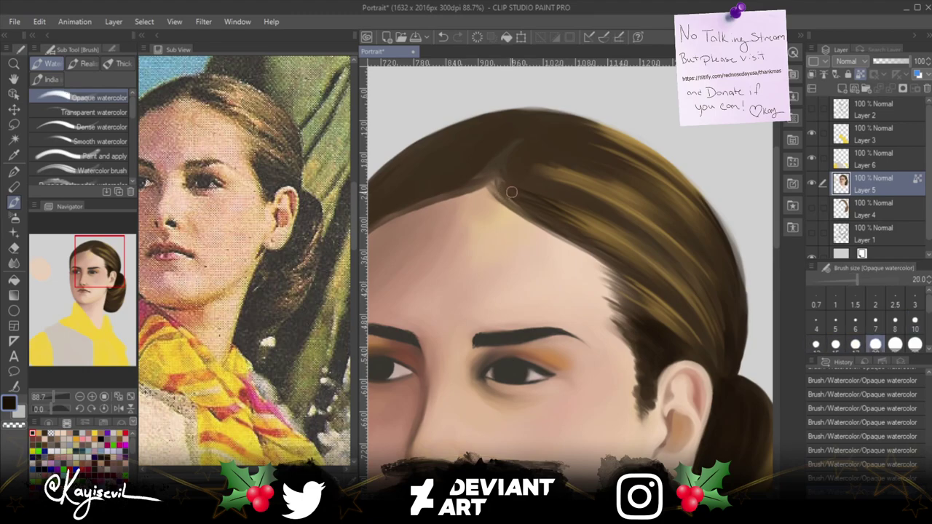
pyautogui.moveTo(500, 187); pyautogui.dragTo(547, 206)
pyautogui.moveTo(499, 187); pyautogui.dragTo(591, 222)
pyautogui.moveTo(515, 182)
pyautogui.mouseDown()
pyautogui.moveTo(596, 212)
pyautogui.moveTo(506, 177)
pyautogui.moveTo(551, 199)
pyautogui.mouseUp()
pyautogui.moveTo(499, 182)
pyautogui.mouseDown()
pyautogui.moveTo(585, 205)
pyautogui.moveTo(566, 214)
pyautogui.mouseUp()
pyautogui.moveTo(496, 189)
pyautogui.mouseDown()
pyautogui.moveTo(547, 208)
pyautogui.moveTo(509, 198)
pyautogui.moveTo(554, 213)
pyautogui.moveTo(514, 198)
pyautogui.moveTo(558, 230)
pyautogui.mouseUp()
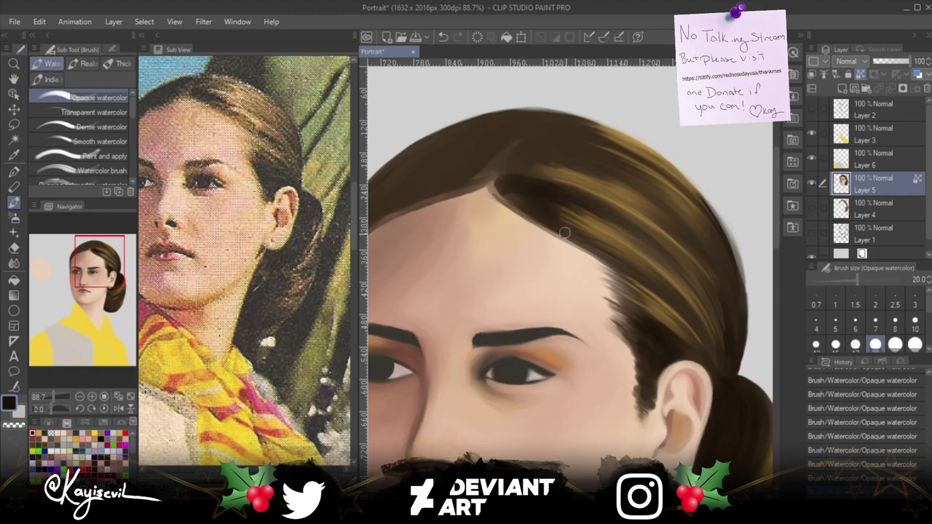
# Refine the dark roots at the parting with a size 15 brush, blending them into the golden highlight strands.
pyautogui.press('[')
pyautogui.press('[')
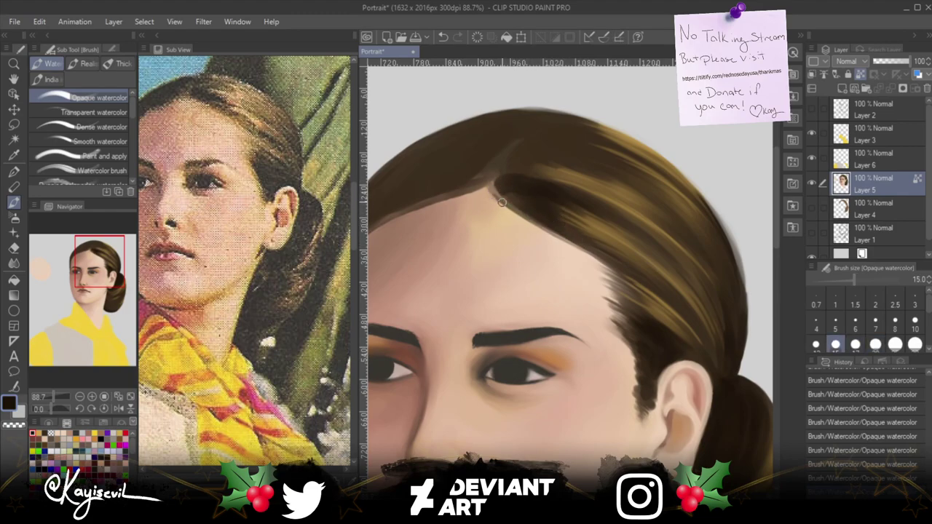
pyautogui.moveTo(498, 190); pyautogui.dragTo(540, 209)
pyautogui.moveTo(508, 179)
pyautogui.mouseDown()
pyautogui.moveTo(566, 184)
pyautogui.moveTo(582, 197)
pyautogui.moveTo(510, 177)
pyautogui.moveTo(605, 205)
pyautogui.mouseUp()
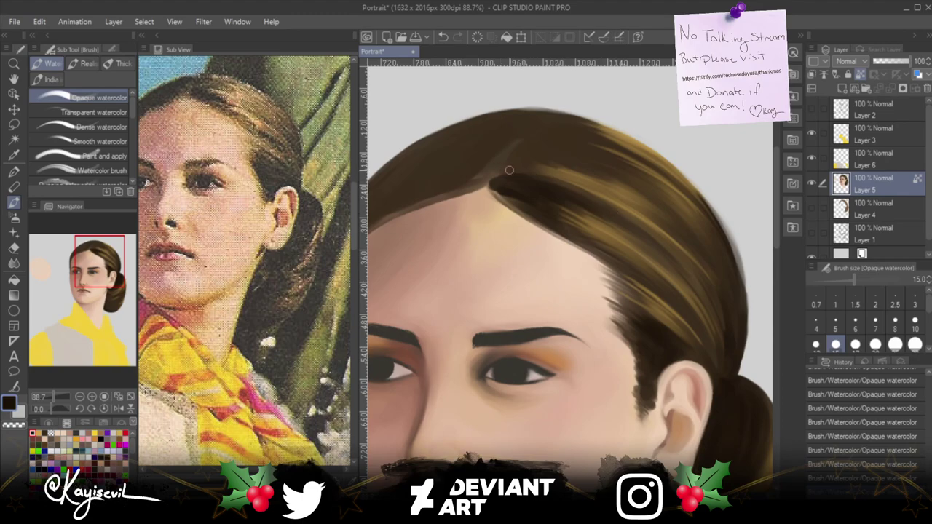
pyautogui.moveTo(501, 173); pyautogui.dragTo(586, 184)
pyautogui.moveTo(511, 166); pyautogui.dragTo(580, 186)
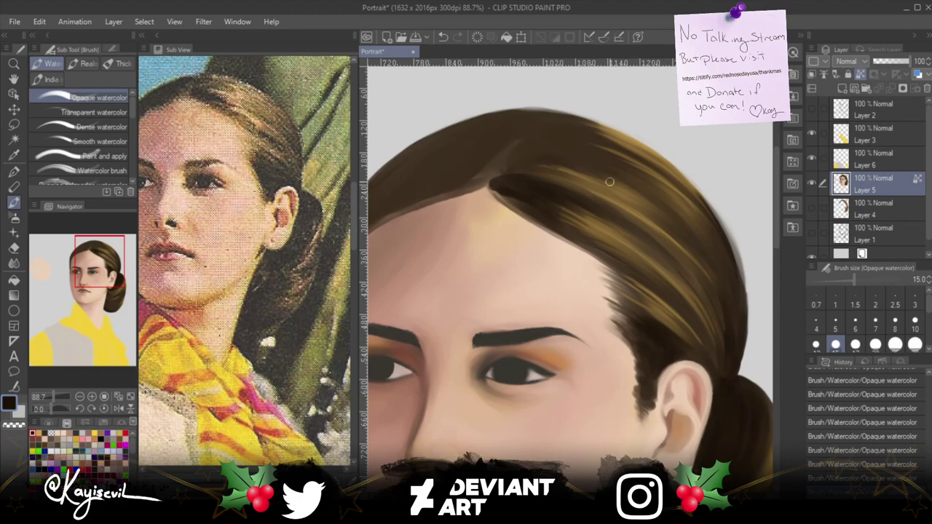
pyautogui.moveTo(610, 182)
pyautogui.mouseDown()
pyautogui.moveTo(535, 193)
pyautogui.moveTo(579, 208)
pyautogui.moveTo(526, 193)
pyautogui.moveTo(619, 237)
pyautogui.moveTo(512, 194)
pyautogui.moveTo(570, 203)
pyautogui.moveTo(510, 188)
pyautogui.moveTo(568, 199)
pyautogui.moveTo(504, 186)
pyautogui.moveTo(596, 205)
pyautogui.moveTo(501, 190)
pyautogui.moveTo(547, 209)
pyautogui.moveTo(505, 195)
pyautogui.moveTo(560, 207)
pyautogui.moveTo(496, 192)
pyautogui.moveTo(518, 185)
pyautogui.moveTo(520, 206)
pyautogui.moveTo(500, 196)
pyautogui.moveTo(527, 200)
pyautogui.moveTo(500, 191)
pyautogui.moveTo(512, 205)
pyautogui.moveTo(492, 190)
pyautogui.moveTo(572, 205)
pyautogui.moveTo(503, 196)
pyautogui.moveTo(556, 220)
pyautogui.mouseUp()
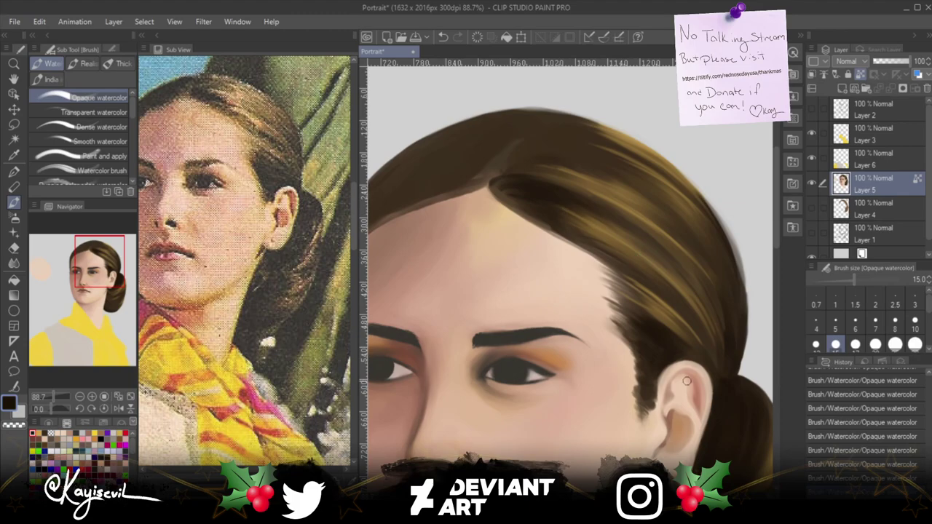
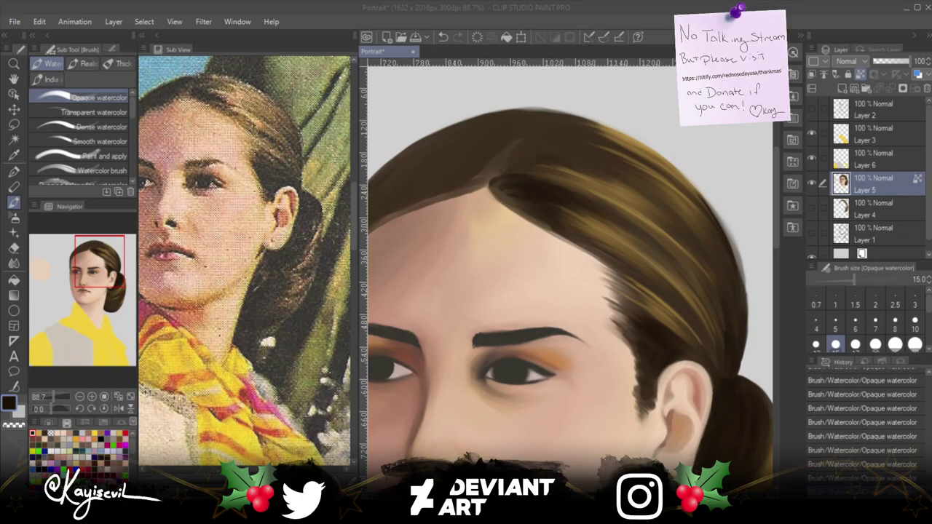
pyautogui.click(519, 193)
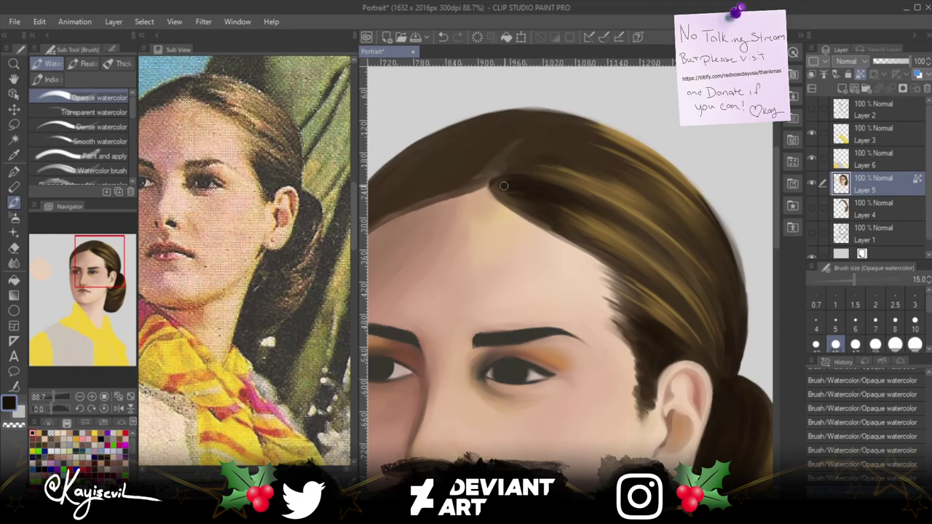
pyautogui.click(494, 186)
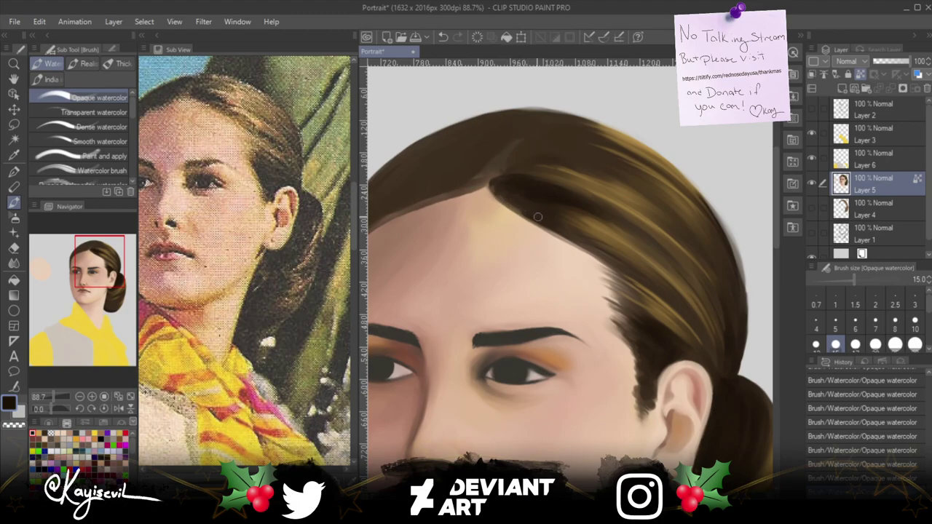
# Rotate the canvas and paint dark size 10 strands running from the parting towards the crown on the highlighted side.
pyautogui.press('[')
pyautogui.press('[')
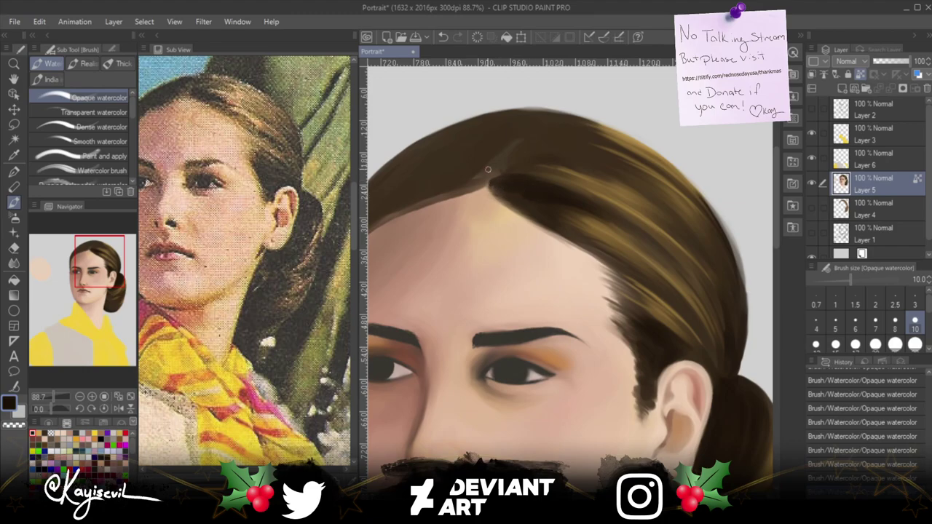
pyautogui.press('^')
pyautogui.press('^')
pyautogui.press('^')
pyautogui.press('^')
pyautogui.press('^')
pyautogui.press('^')
pyautogui.press('^')
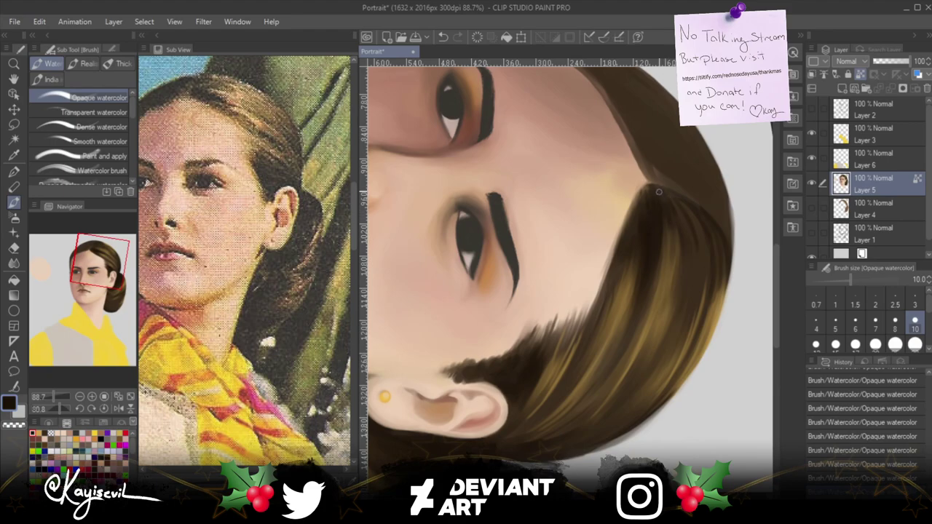
pyautogui.moveTo(678, 200); pyautogui.dragTo(685, 223)
pyautogui.moveTo(696, 219); pyautogui.dragTo(703, 266)
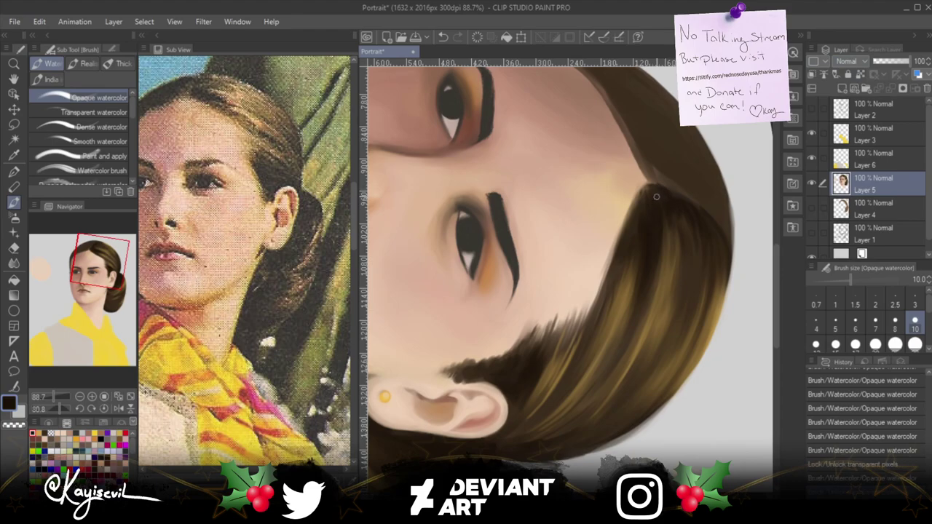
pyautogui.moveTo(664, 191); pyautogui.dragTo(691, 212)
pyautogui.moveTo(682, 218); pyautogui.dragTo(689, 255)
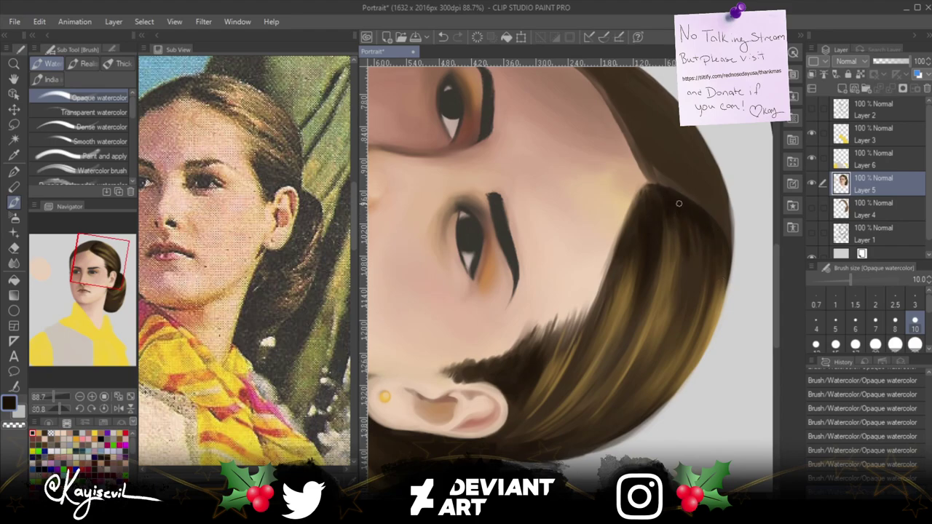
# Add fine dark strands from the parting's tip along the forehead hairline, and restore the canvas to its upright orientation.
pyautogui.moveTo(652, 193)
pyautogui.mouseDown()
pyautogui.moveTo(665, 239)
pyautogui.moveTo(659, 263)
pyautogui.mouseUp()
pyautogui.moveTo(652, 195); pyautogui.dragTo(645, 226)
pyautogui.moveTo(643, 192); pyautogui.dragTo(635, 268)
pyautogui.moveTo(642, 192)
pyautogui.mouseDown()
pyautogui.moveTo(622, 260)
pyautogui.moveTo(625, 253)
pyautogui.mouseUp()
pyautogui.moveTo(633, 214)
pyautogui.mouseDown()
pyautogui.moveTo(624, 271)
pyautogui.moveTo(616, 208)
pyautogui.moveTo(648, 151)
pyautogui.moveTo(637, 178)
pyautogui.mouseUp()
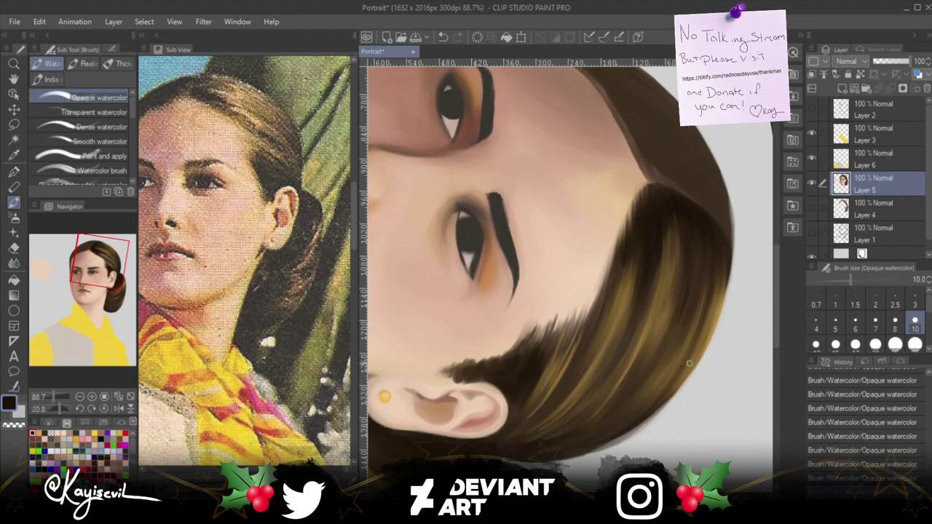
pyautogui.hotkey('ctrl', '@')
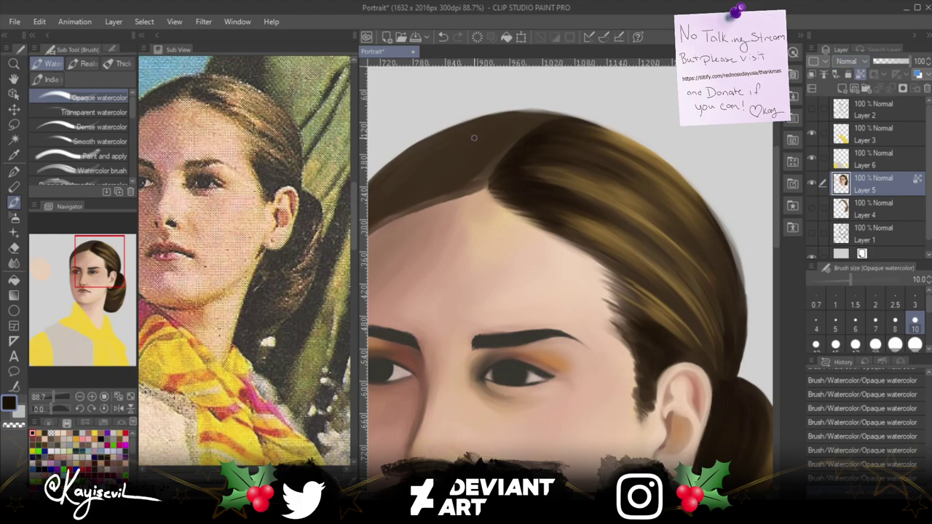
# Paint the first dark strokes beside the parting on the flat brown side of the hair, using a size 25 brush.
pyautogui.press(']')
pyautogui.press(']')
pyautogui.press(']')
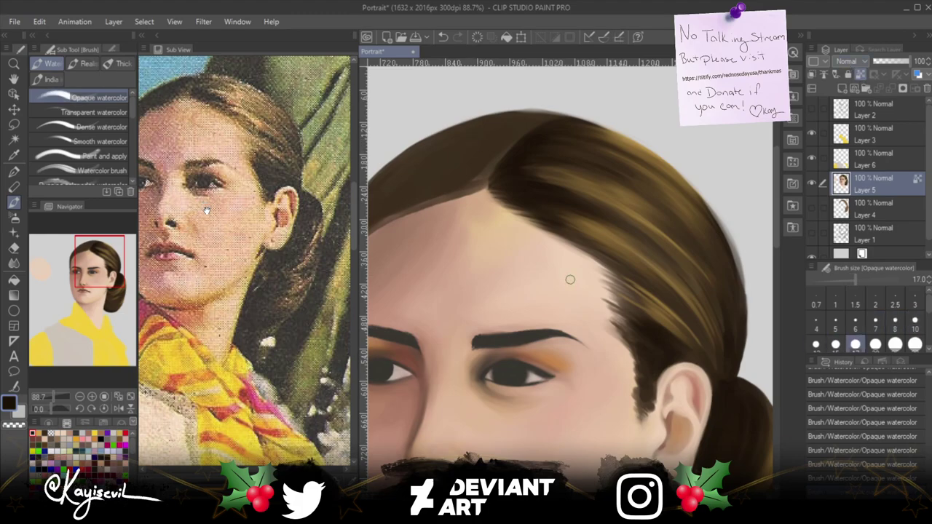
pyautogui.moveTo(200, 223); pyautogui.dragTo(247, 237)
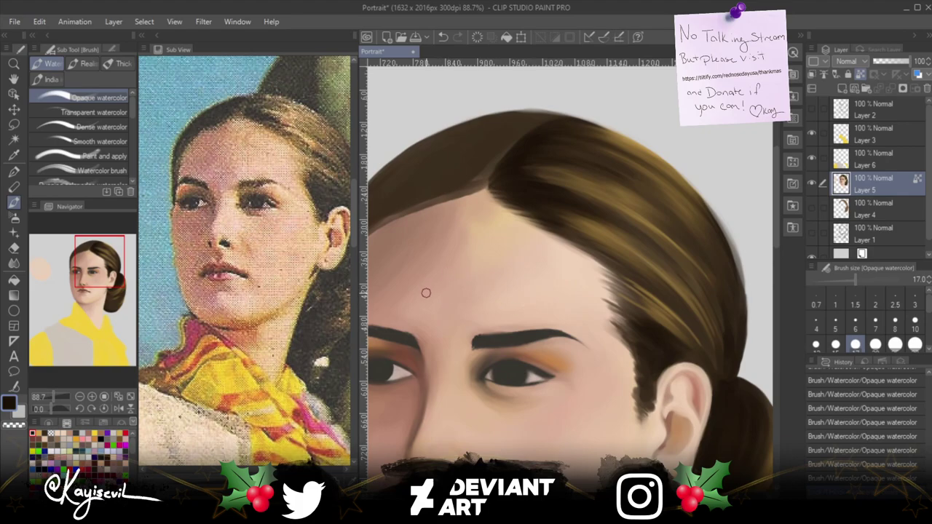
pyautogui.moveTo(410, 246); pyautogui.dragTo(505, 266)
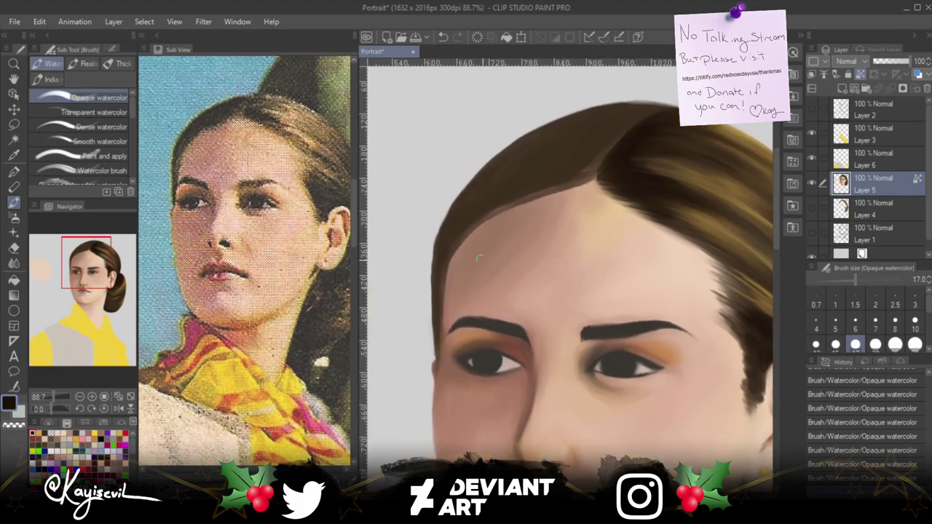
pyautogui.press('^')
pyautogui.press('^')
pyautogui.press('^')
pyautogui.press('^')
pyautogui.press('^')
pyautogui.press('^')
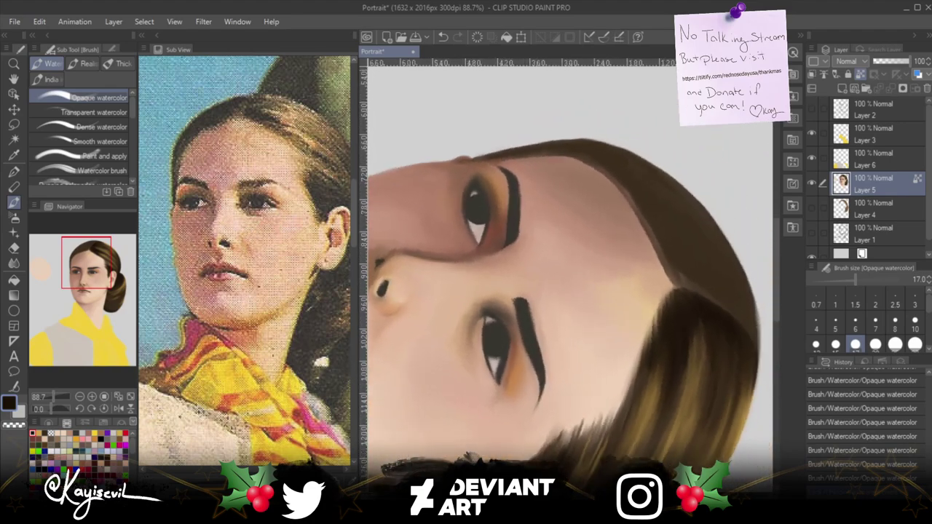
pyautogui.press(']')
pyautogui.press(']')
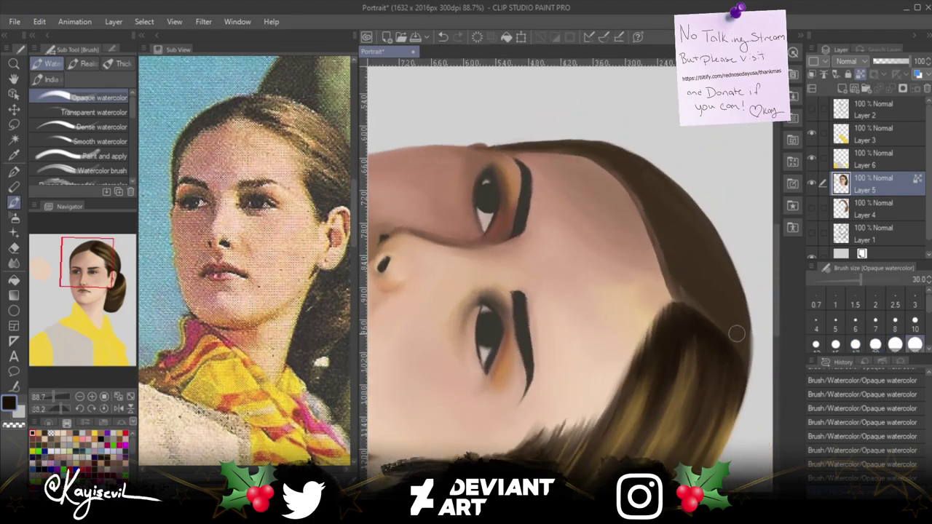
pyautogui.press('[')
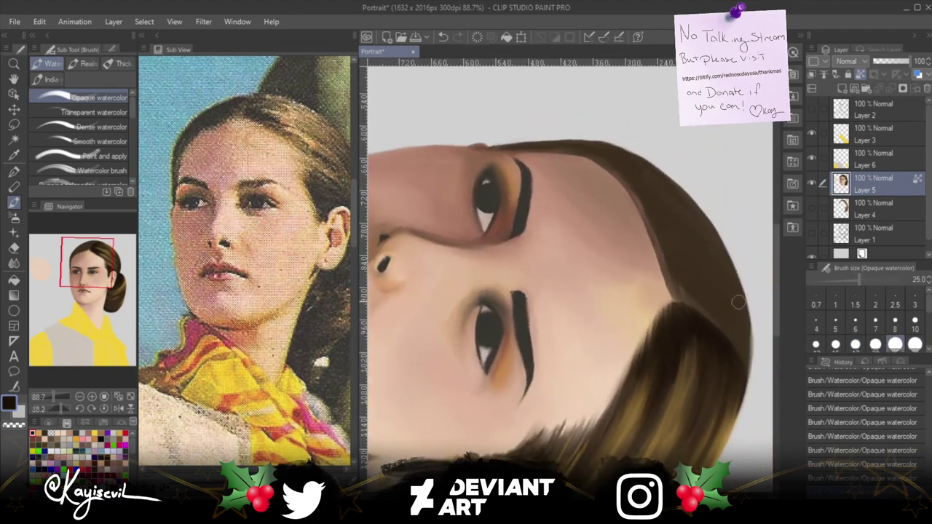
pyautogui.hotkey('ctrl', 'shift', 'l')
pyautogui.moveTo(739, 314)
pyautogui.mouseDown()
pyautogui.moveTo(717, 254)
pyautogui.moveTo(736, 291)
pyautogui.mouseUp()
pyautogui.moveTo(743, 345)
pyautogui.mouseDown()
pyautogui.moveTo(742, 321)
pyautogui.moveTo(745, 355)
pyautogui.moveTo(739, 308)
pyautogui.moveTo(709, 233)
pyautogui.mouseUp()
pyautogui.moveTo(731, 306); pyautogui.dragTo(700, 224)
pyautogui.moveTo(721, 259); pyautogui.dragTo(684, 203)
pyautogui.moveTo(731, 299)
pyautogui.mouseDown()
pyautogui.moveTo(659, 174)
pyautogui.moveTo(701, 211)
pyautogui.moveTo(738, 311)
pyautogui.mouseUp()
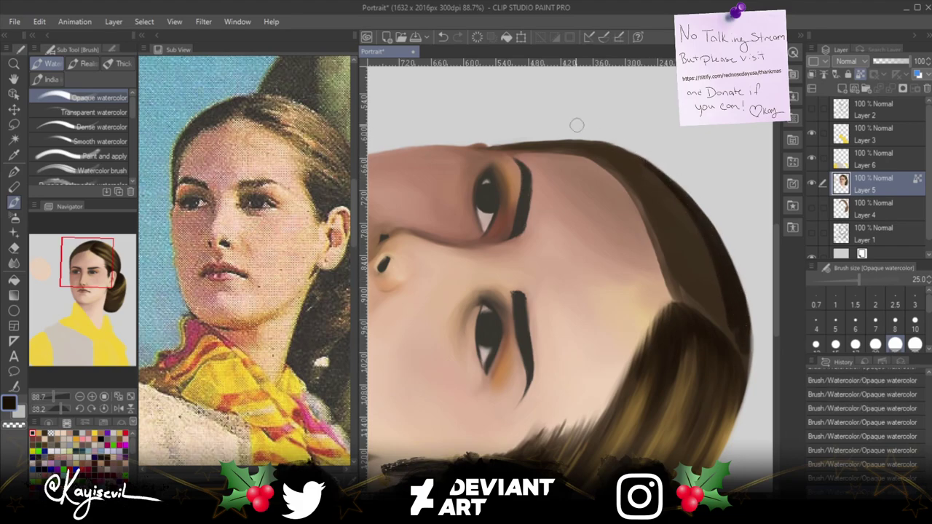
# Deepen the flat brown hair with long dark strokes along its outer edge and the forehead hairline, down to the temple.
pyautogui.moveTo(501, 145)
pyautogui.mouseDown()
pyautogui.moveTo(589, 149)
pyautogui.moveTo(547, 145)
pyautogui.moveTo(654, 189)
pyautogui.moveTo(573, 137)
pyautogui.moveTo(621, 155)
pyautogui.moveTo(711, 259)
pyautogui.moveTo(716, 292)
pyautogui.mouseUp()
pyautogui.moveTo(684, 232)
pyautogui.mouseDown()
pyautogui.moveTo(580, 136)
pyautogui.moveTo(621, 167)
pyautogui.moveTo(590, 149)
pyautogui.mouseUp()
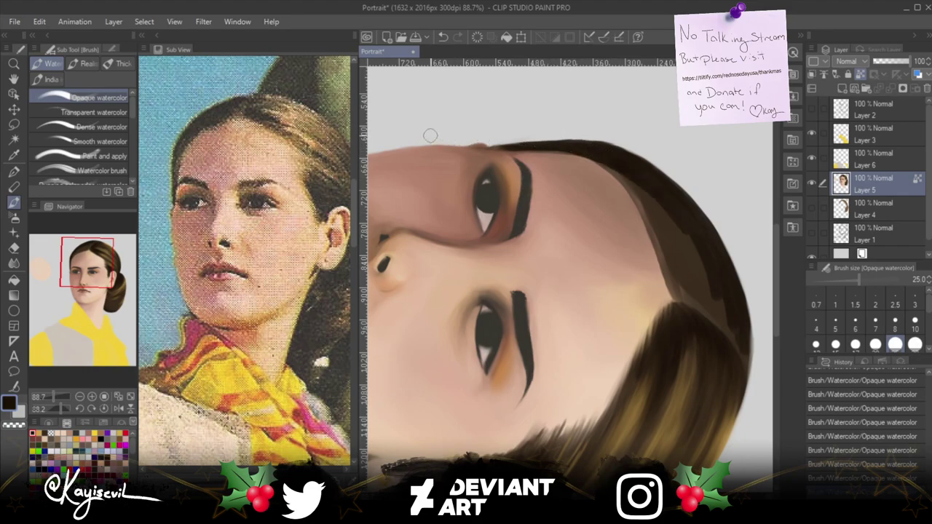
pyautogui.moveTo(690, 277)
pyautogui.mouseDown()
pyautogui.moveTo(685, 231)
pyautogui.moveTo(636, 175)
pyautogui.moveTo(686, 263)
pyautogui.moveTo(594, 149)
pyautogui.mouseUp()
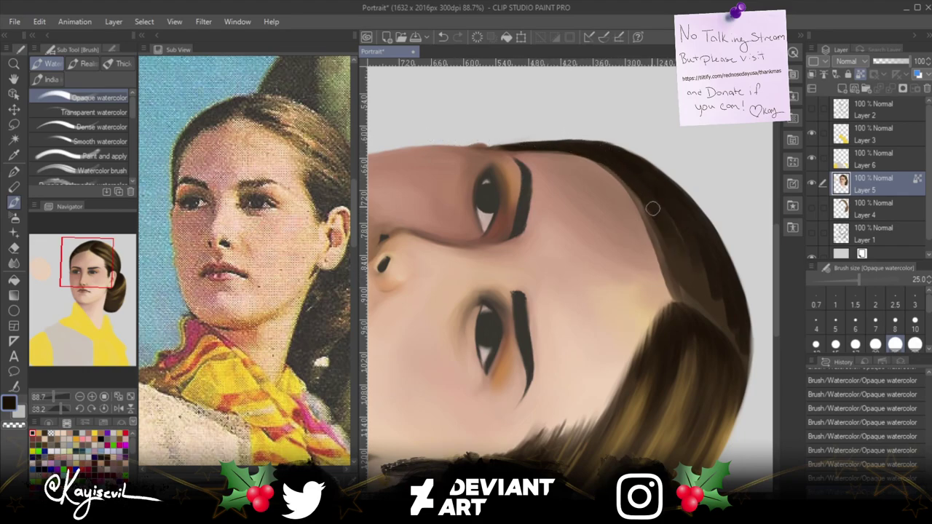
pyautogui.moveTo(674, 259); pyautogui.dragTo(595, 143)
# Blend dark brown strokes over the remaining lighter hair between the hairline and the parting, and return the canvas upright.
pyautogui.moveTo(713, 290)
pyautogui.mouseDown()
pyautogui.moveTo(697, 240)
pyautogui.moveTo(671, 211)
pyautogui.mouseUp()
pyautogui.moveTo(699, 266); pyautogui.dragTo(659, 194)
pyautogui.moveTo(717, 305); pyautogui.dragTo(688, 225)
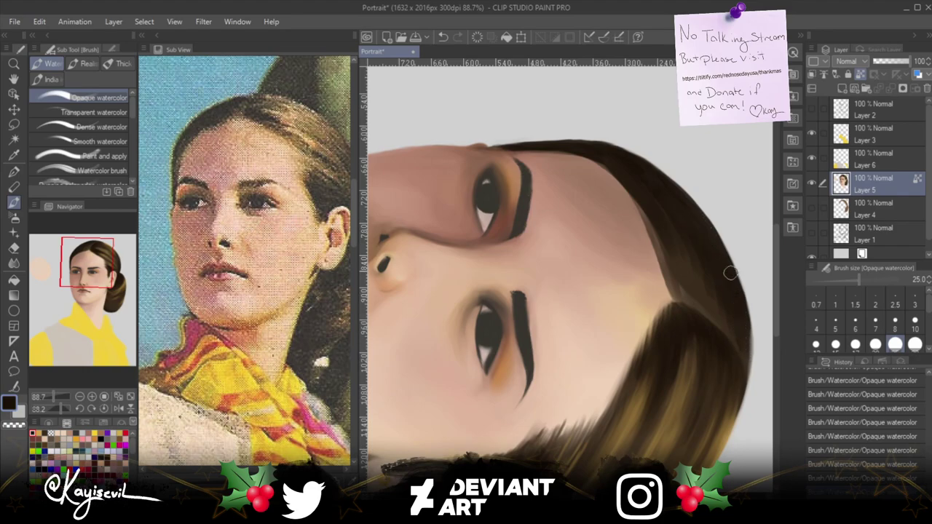
pyautogui.moveTo(703, 268)
pyautogui.mouseDown()
pyautogui.moveTo(665, 191)
pyautogui.moveTo(689, 275)
pyautogui.mouseUp()
pyautogui.moveTo(670, 230)
pyautogui.mouseDown()
pyautogui.moveTo(607, 158)
pyautogui.moveTo(665, 241)
pyautogui.moveTo(647, 207)
pyautogui.moveTo(660, 247)
pyautogui.moveTo(637, 188)
pyautogui.moveTo(686, 289)
pyautogui.moveTo(668, 215)
pyautogui.moveTo(699, 303)
pyautogui.moveTo(686, 226)
pyautogui.moveTo(711, 310)
pyautogui.mouseUp()
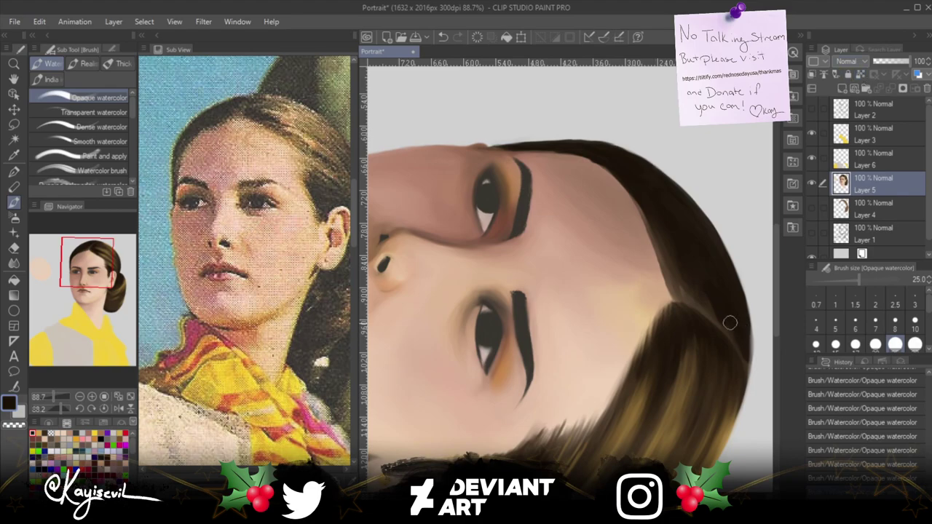
pyautogui.hotkey('ctrl', 'shift', 'l')
pyautogui.moveTo(720, 314)
pyautogui.mouseDown()
pyautogui.moveTo(743, 352)
pyautogui.moveTo(719, 298)
pyautogui.moveTo(717, 317)
pyautogui.mouseUp()
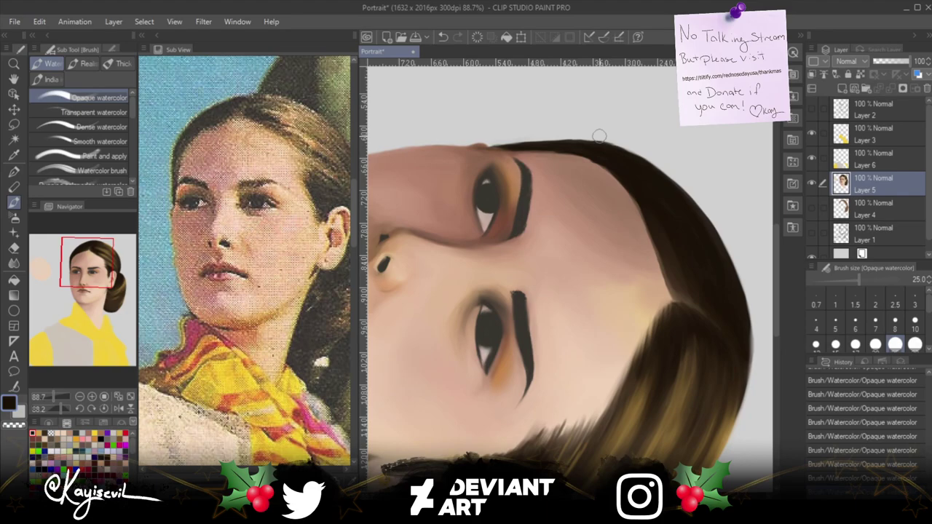
pyautogui.hotkey('ctrl', '@')
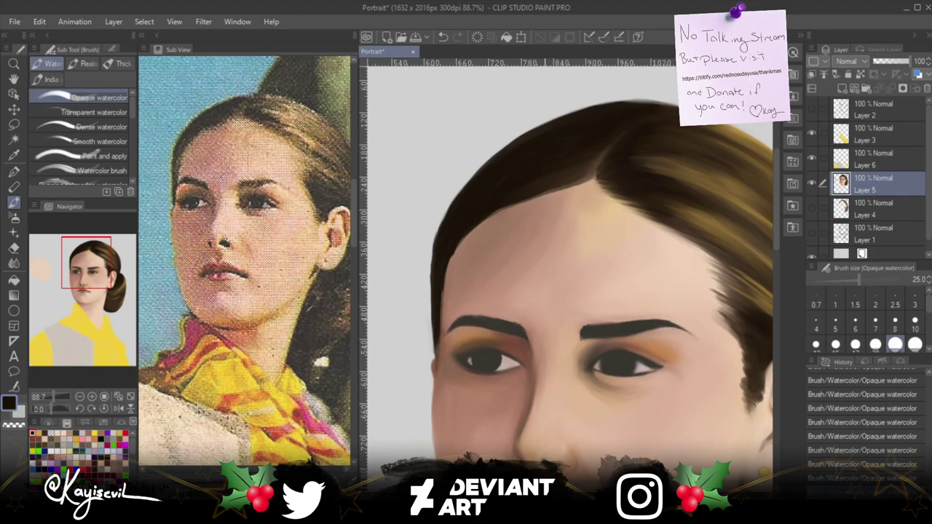
# Compare the whole painted portrait with the reference photo, examining the hair, scarf and vest.
pyautogui.hotkey('ctrl', '-')
pyautogui.hotkey('ctrl', '-')
pyautogui.hotkey('ctrl', '-')
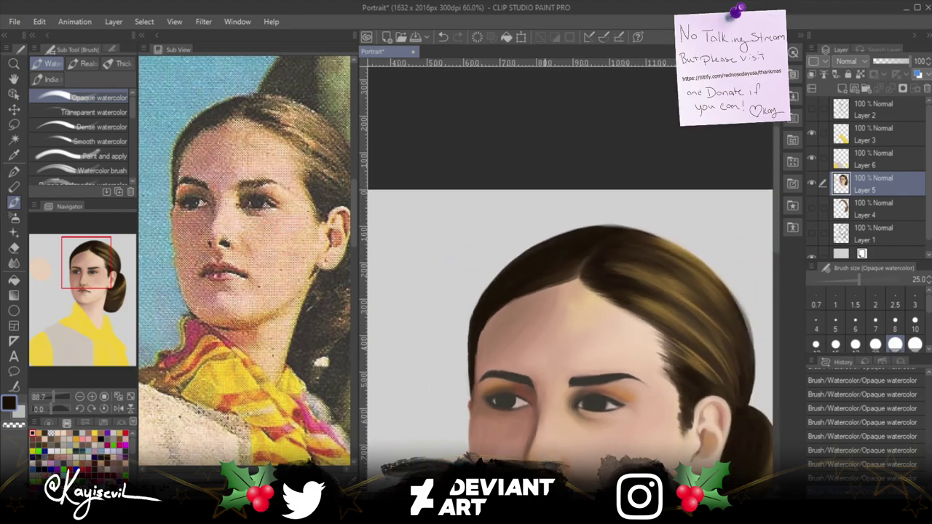
pyautogui.moveTo(436, 429); pyautogui.dragTo(411, 279)
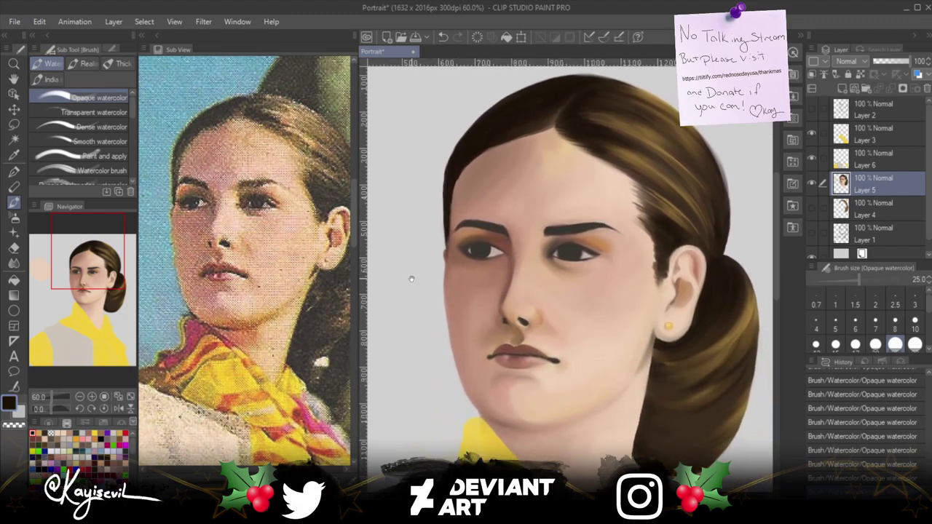
pyautogui.scroll(-3, 211, 270)
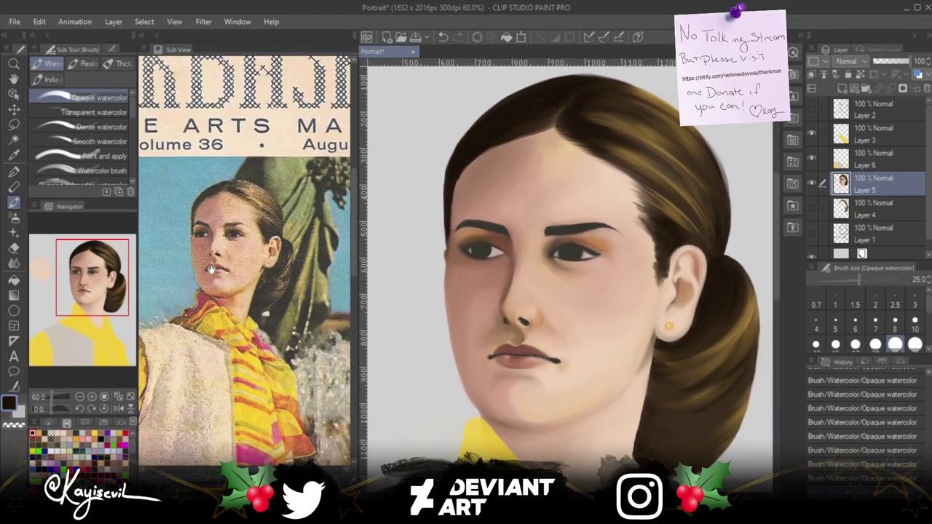
pyautogui.scroll(3, 211, 272)
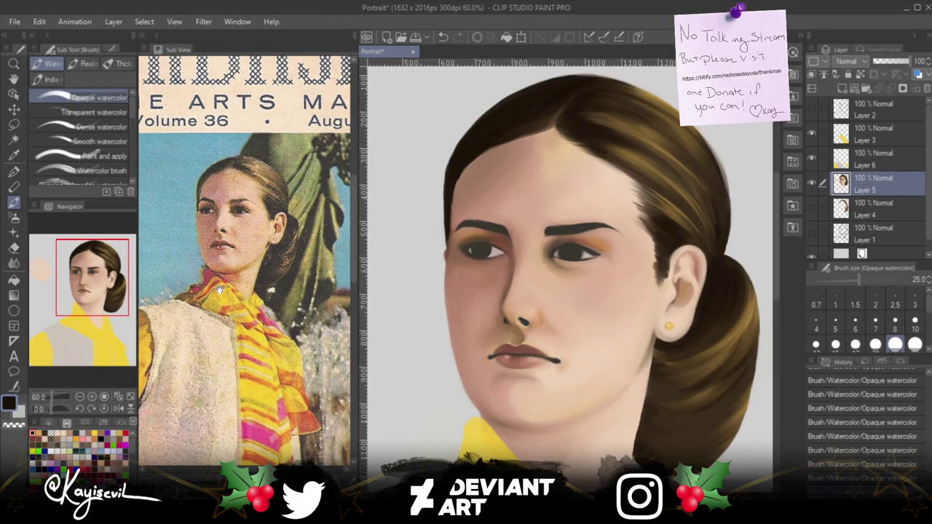
pyautogui.scroll(-3, 227, 266)
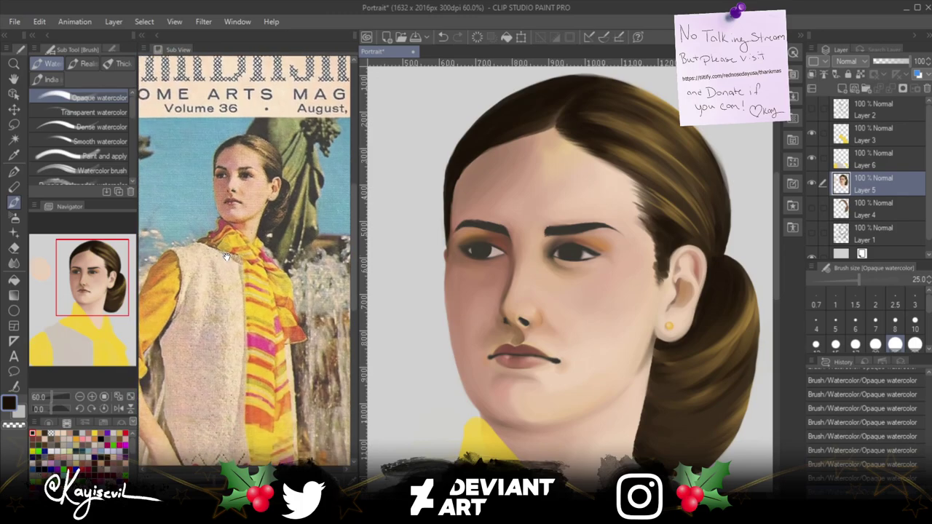
pyautogui.moveTo(232, 314); pyautogui.dragTo(235, 291)
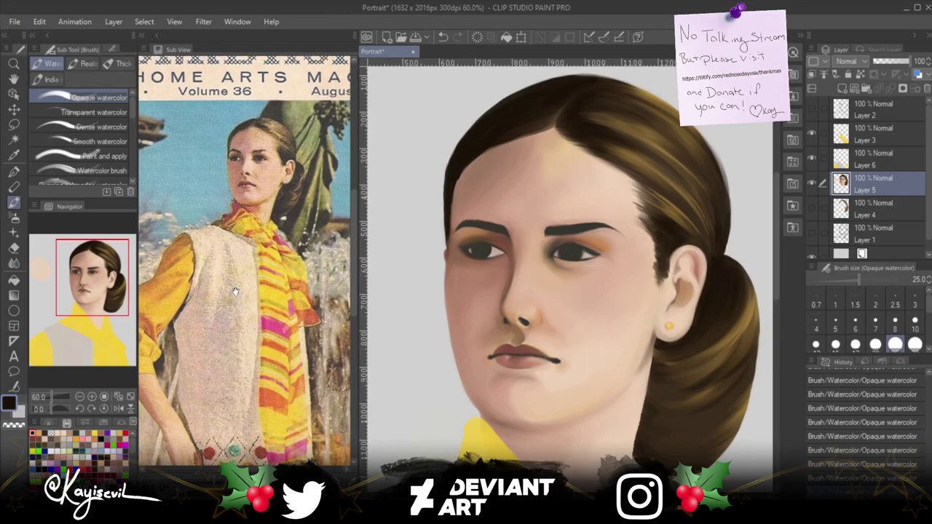
pyautogui.scroll(-3, 420, 386)
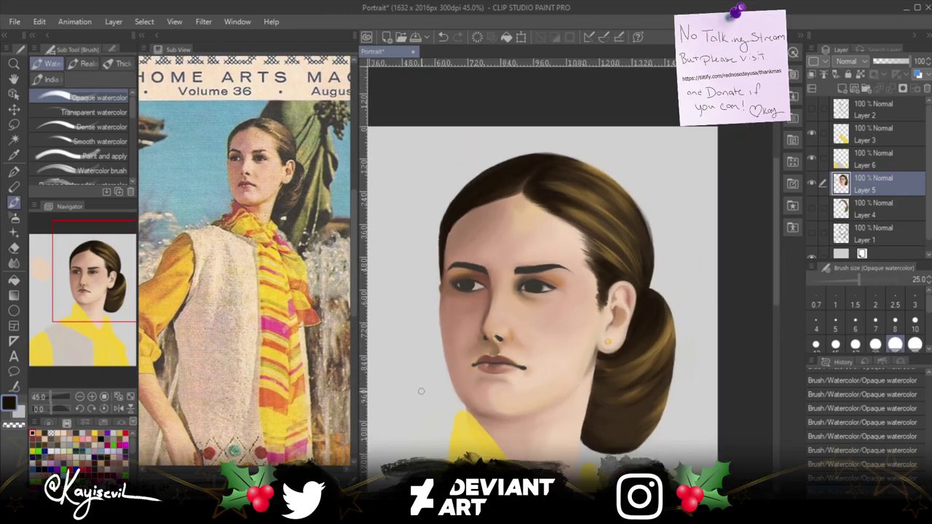
# Touch up the neck's edge beside the hair bun, setting the brush size to 30.
pyautogui.moveTo(410, 405); pyautogui.dragTo(465, 322)
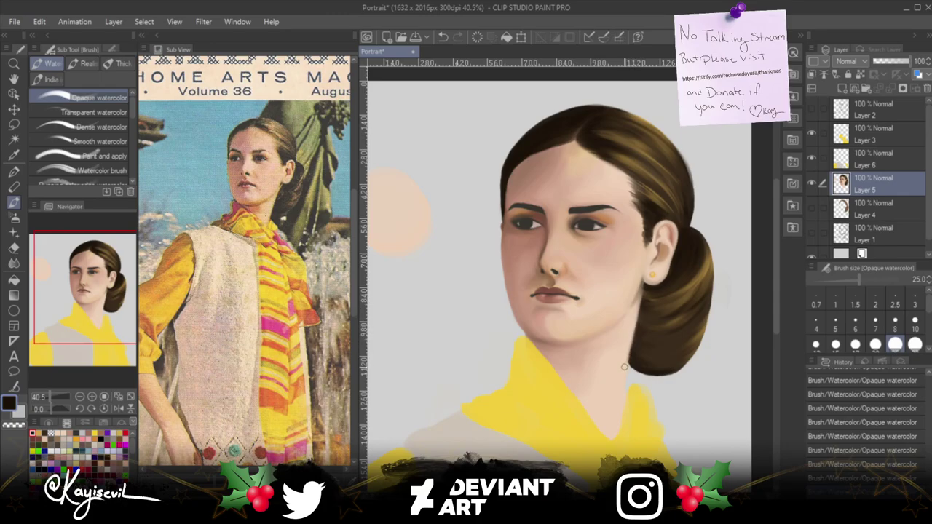
pyautogui.press('[')
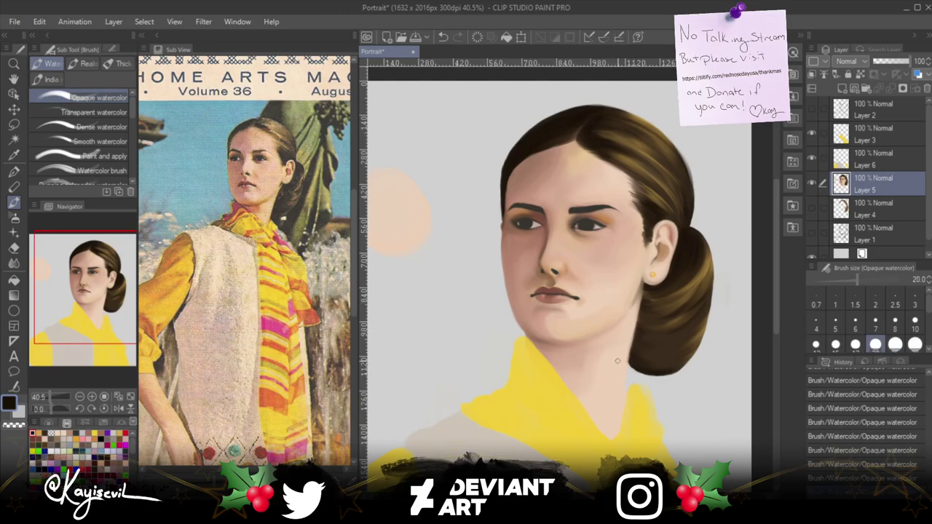
pyautogui.press(']')
pyautogui.press(']')
pyautogui.press(']')
pyautogui.press(']')
pyautogui.press(']')
pyautogui.press('[')
pyautogui.press('[')
pyautogui.press('[')
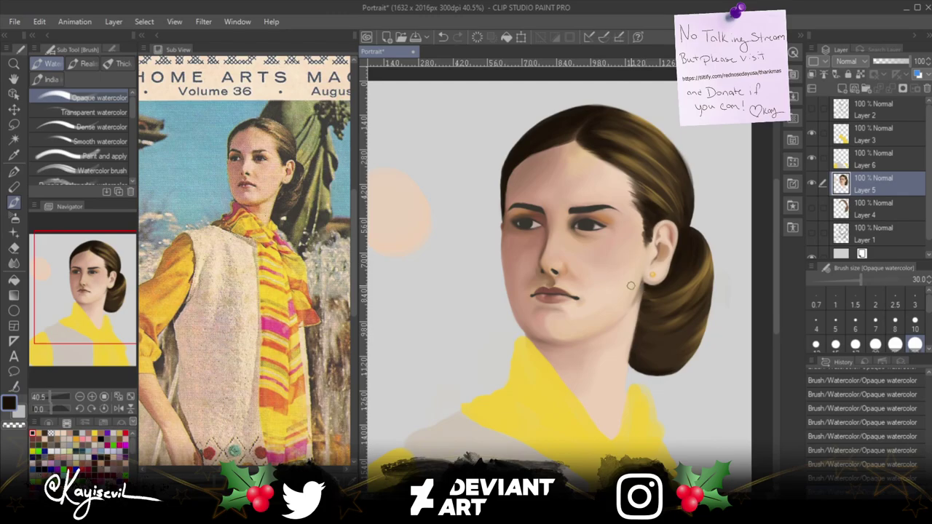
# Refine the jawline shading just below the ear with a size 15 brush.
pyautogui.scroll(8, 633, 295)
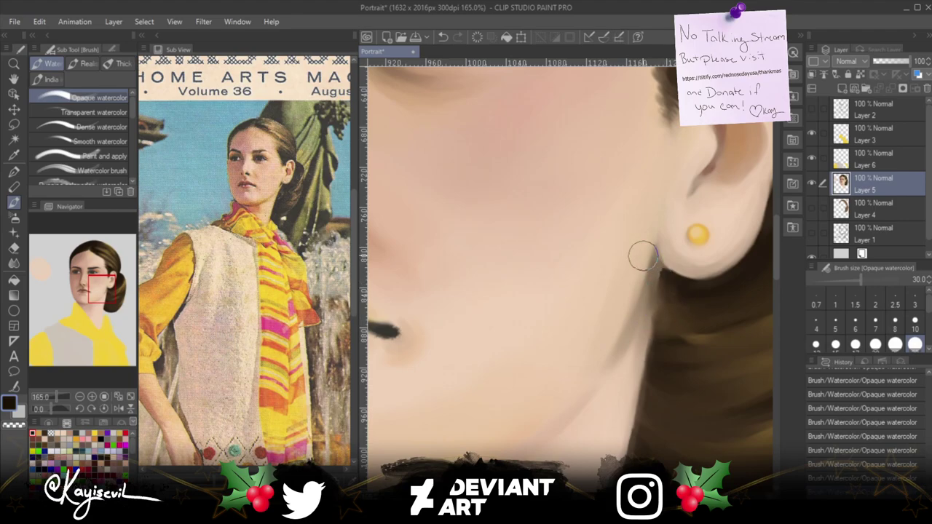
pyautogui.press('[')
pyautogui.press('[')
pyautogui.press('[')
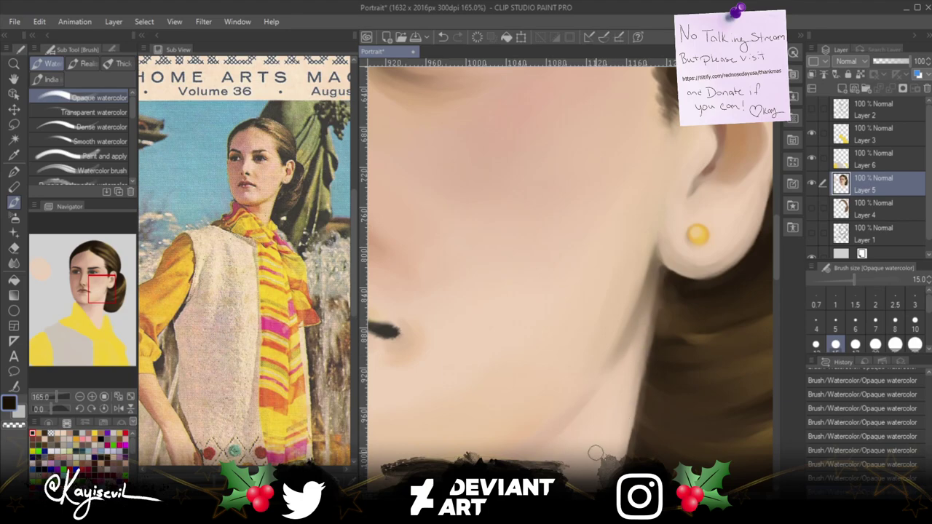
# Smooth the skin along the neck where it meets the hair bun, using brush sizes 12 and 30.
pyautogui.moveTo(595, 454); pyautogui.dragTo(639, 316)
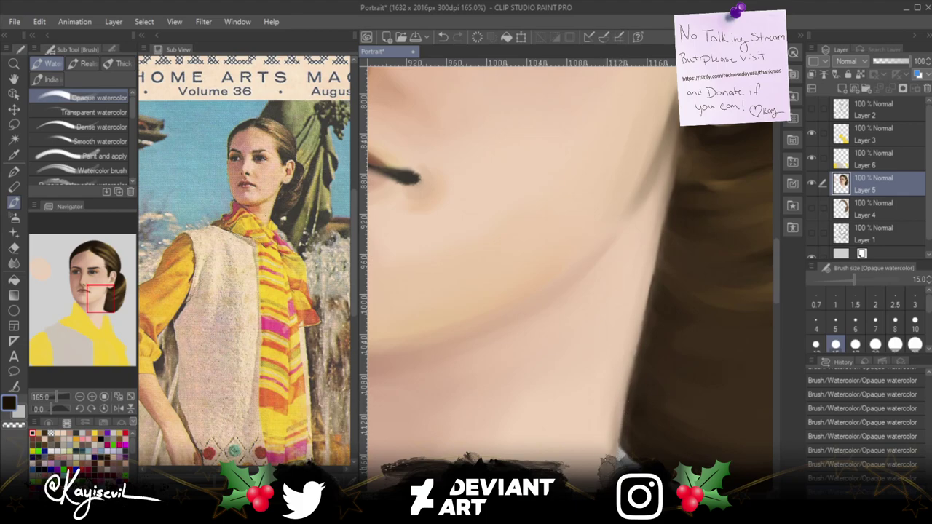
pyautogui.press(']')
pyautogui.press(']')
pyautogui.press(']')
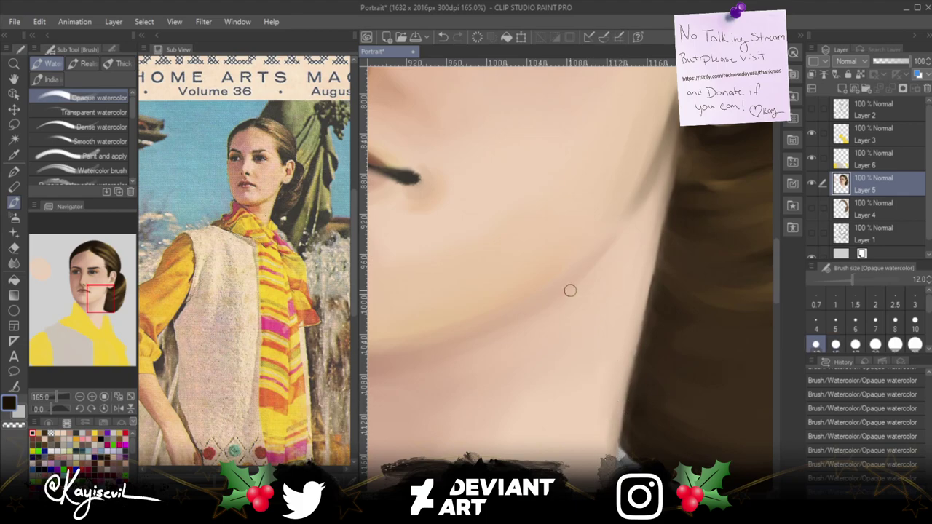
pyautogui.press(']')
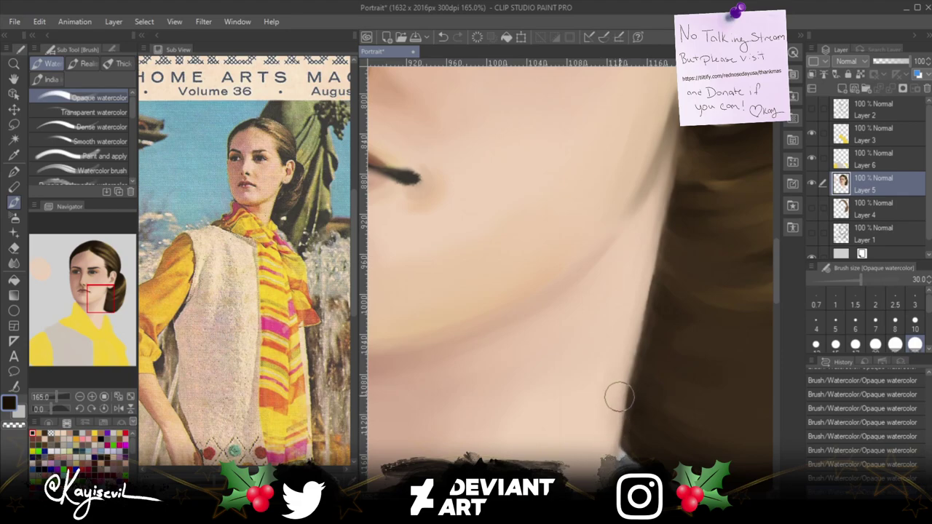
pyautogui.moveTo(605, 460); pyautogui.dragTo(627, 357)
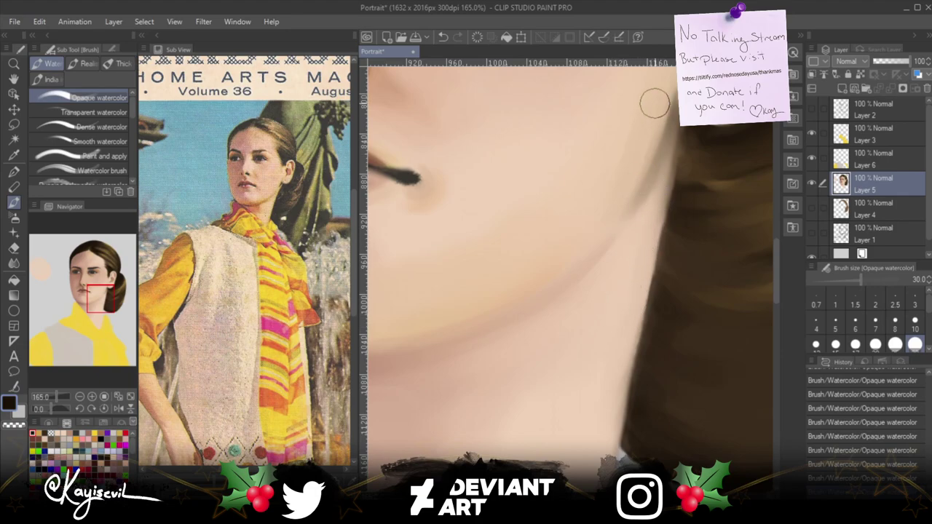
# Save the portrait and clean up the outer edge of the far cheek with transparent colour.
pyautogui.scroll(-6, 458, 375)
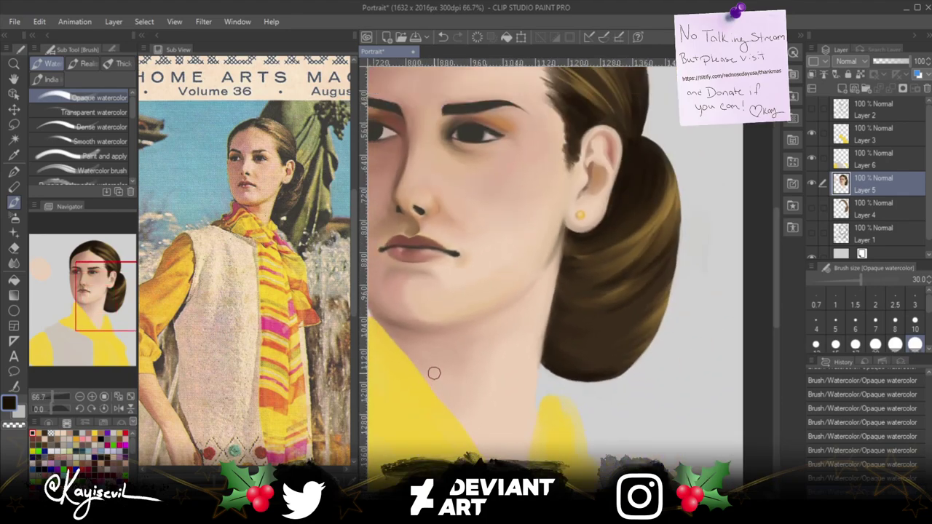
pyautogui.moveTo(420, 338); pyautogui.dragTo(486, 421)
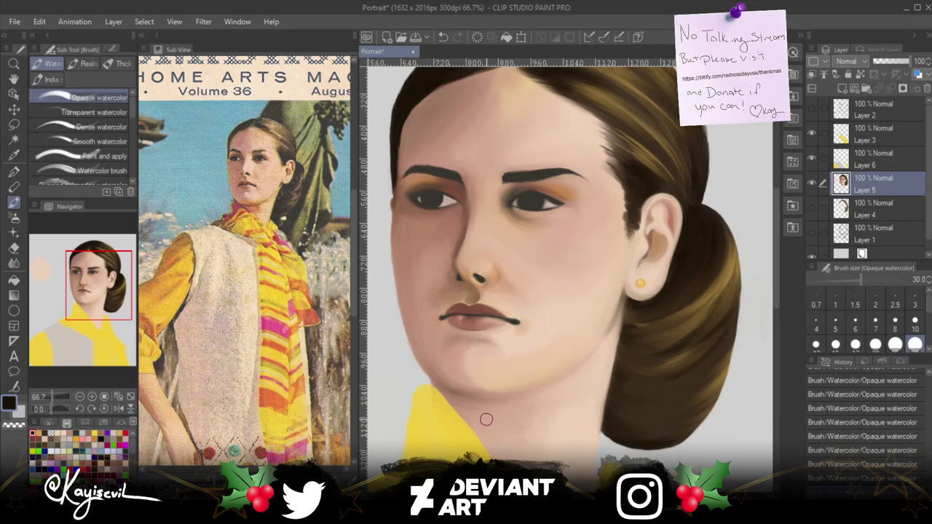
pyautogui.click(275, 250)
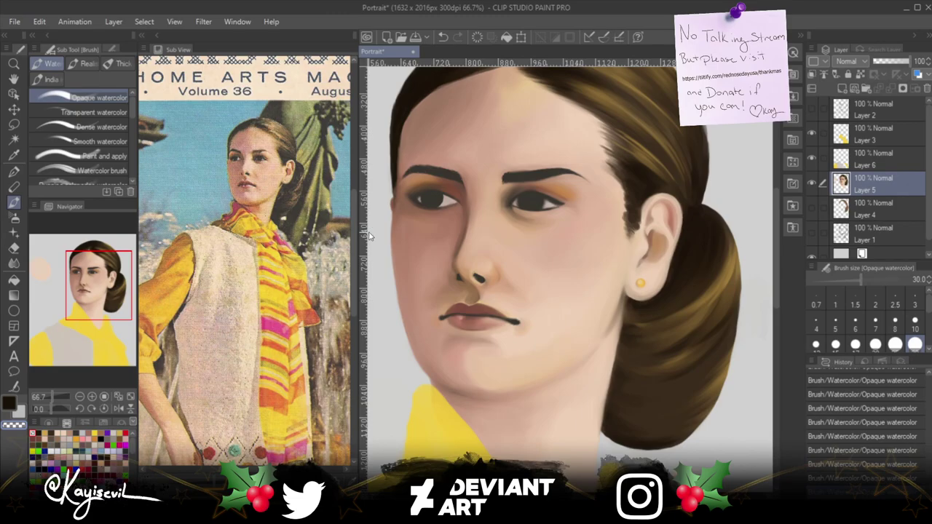
pyautogui.hotkey('ctrl', 's')
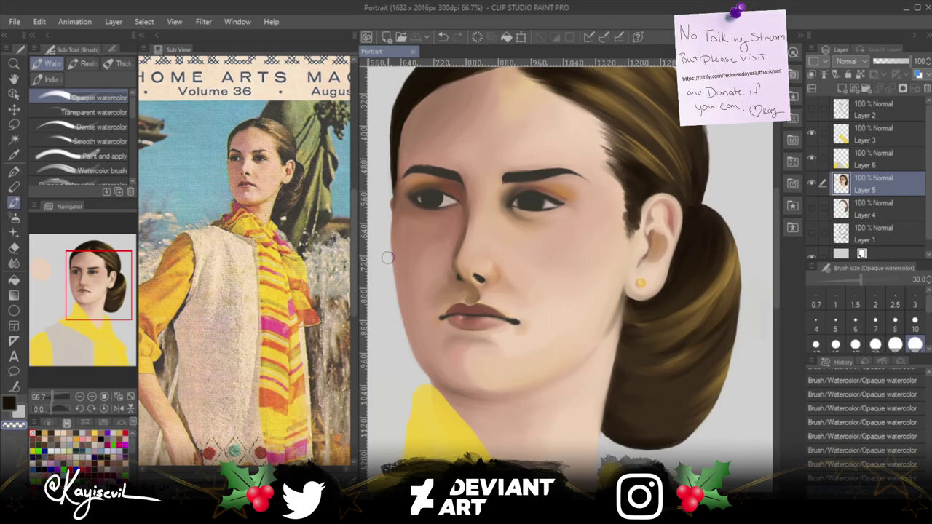
pyautogui.moveTo(396, 324); pyautogui.dragTo(390, 289)
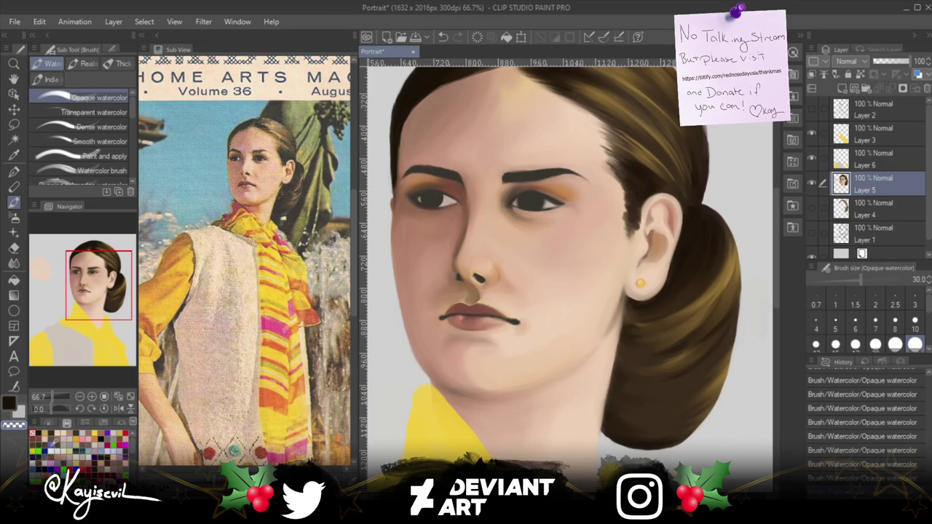
# Shade the area between the nose and upper lip with a muted brown, using brush sizes 10 to 17.
pyautogui.click(53, 437)
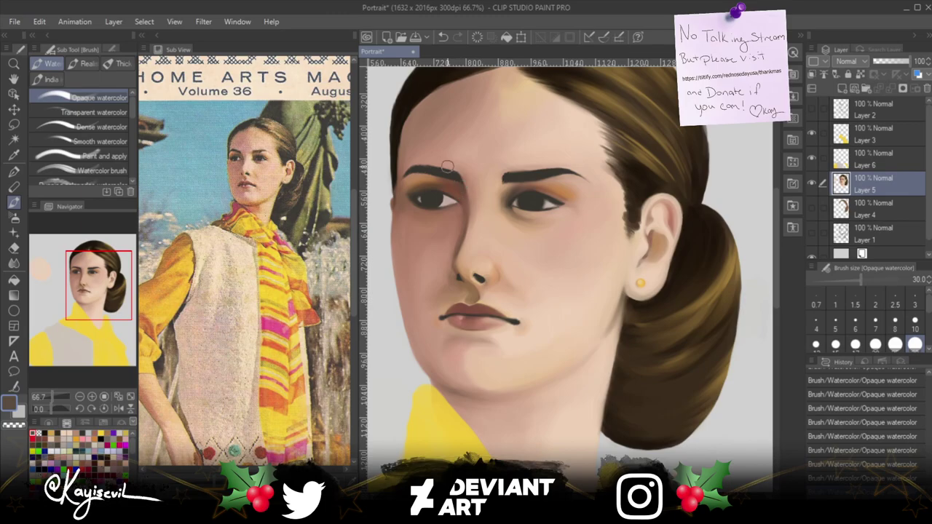
pyautogui.press('[')
pyautogui.press('[')
pyautogui.press('[')
pyautogui.press('[')
pyautogui.press('[')
pyautogui.press('[')
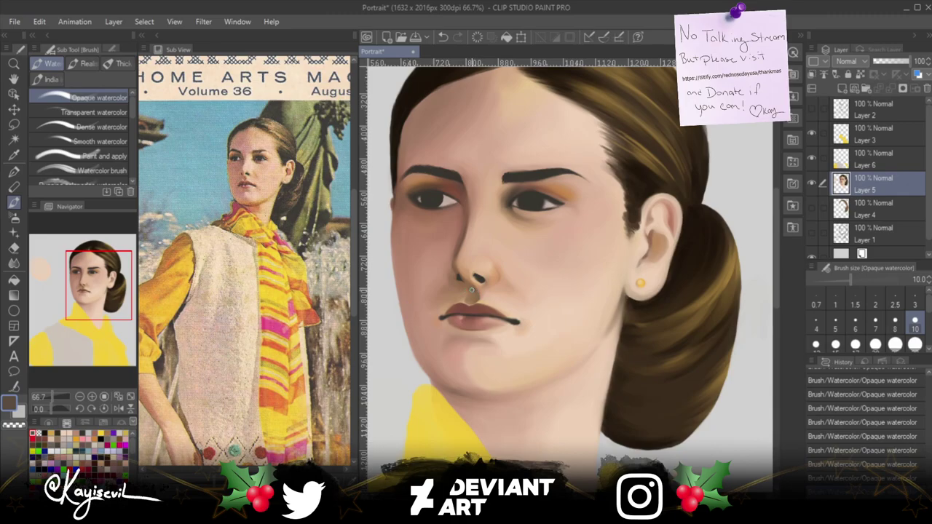
pyautogui.press(']')
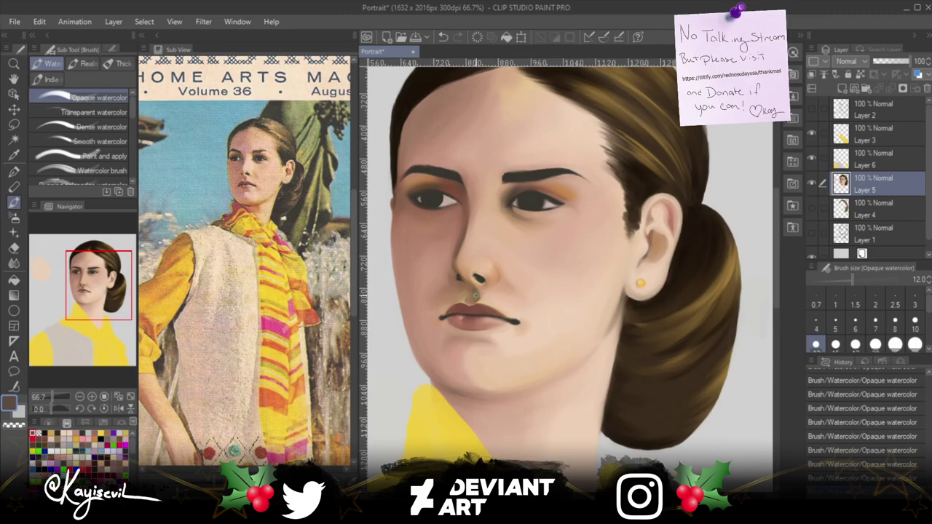
pyautogui.press(']')
pyautogui.press(']')
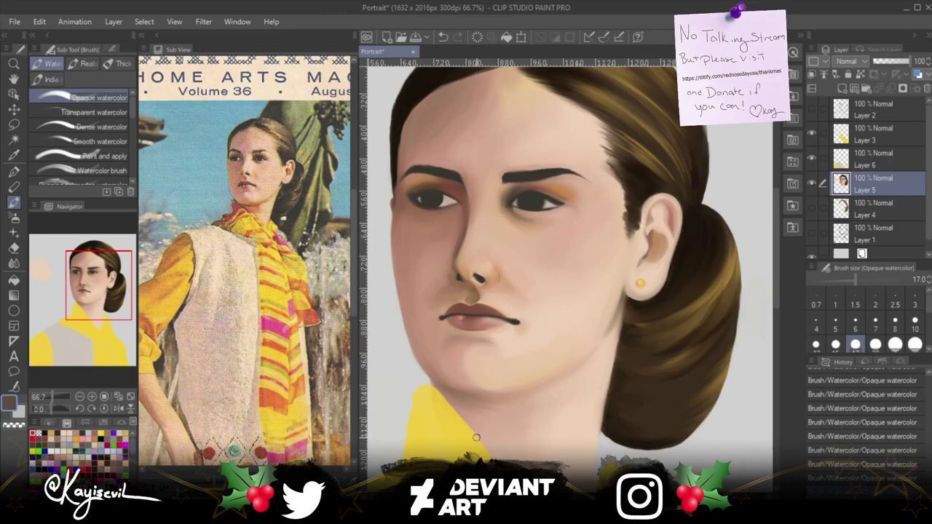
# Paint soft muted-brown shading across the neck below the chin with a brush of up to size 50.
pyautogui.moveTo(497, 438); pyautogui.dragTo(525, 438)
pyautogui.press(']')
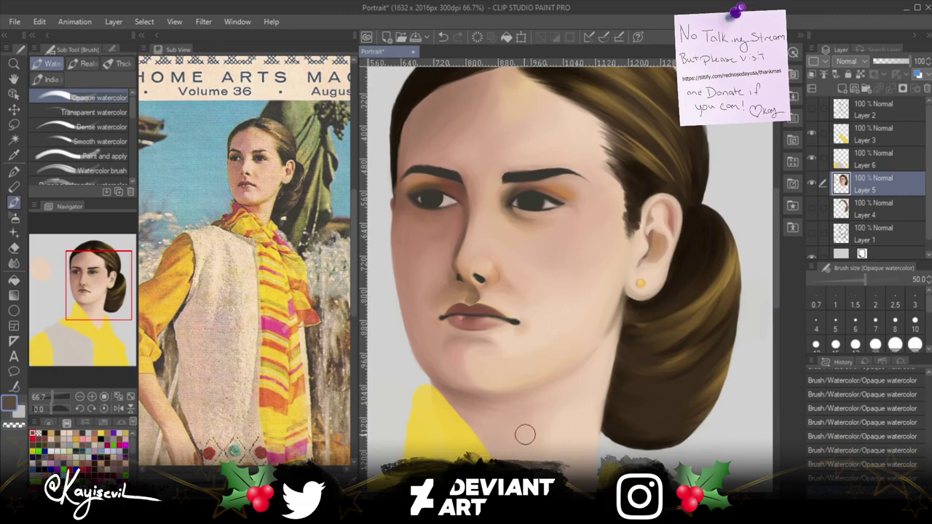
pyautogui.press('[')
pyautogui.press('[')
pyautogui.press('[')
pyautogui.press('[')
pyautogui.press('[')
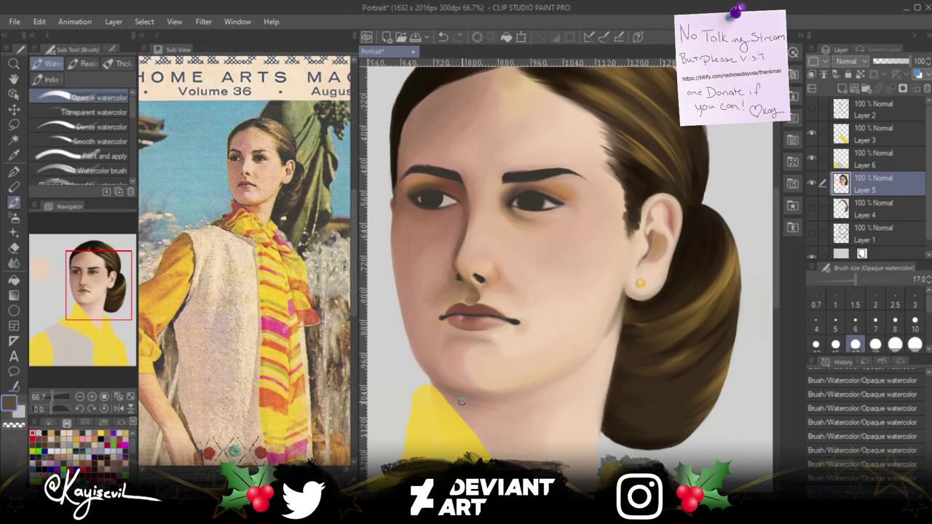
# Darken the narrow shadow directly under the chin with size 17 and size 10 strokes.
pyautogui.moveTo(469, 394); pyautogui.dragTo(457, 393)
pyautogui.press('[')
pyautogui.press('[')
pyautogui.press('[')
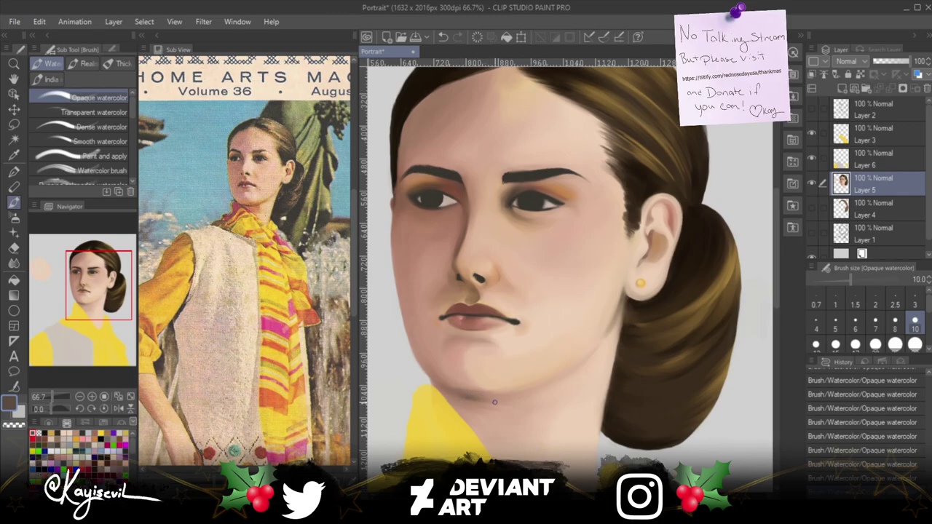
pyautogui.press(']')
pyautogui.press(']')
pyautogui.press(']')
pyautogui.press(']')
pyautogui.press(']')
pyautogui.press(']')
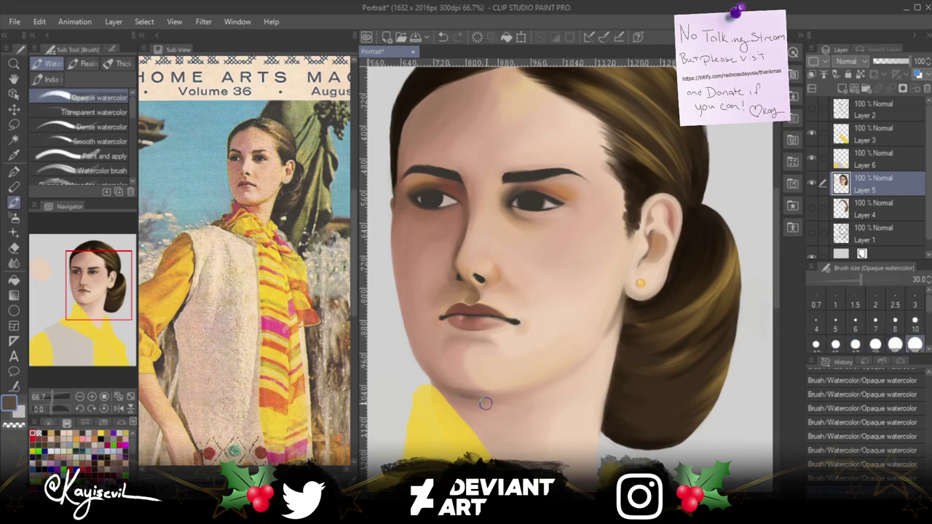
# Blend the shadow beneath the chin smoothly into the neck, using brush sizes 15 to 25.
pyautogui.press('[')
pyautogui.press('[')
pyautogui.press('[')
pyautogui.press('[')
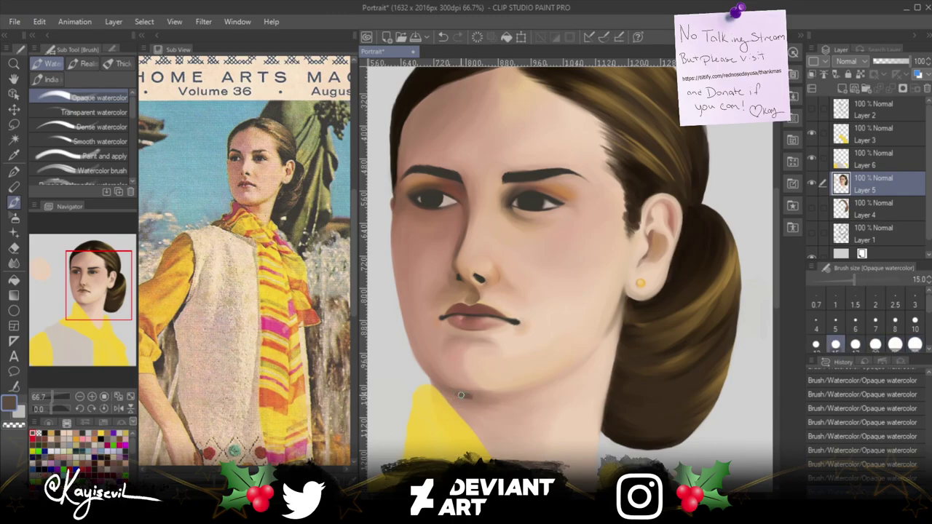
pyautogui.press(']')
pyautogui.press(']')
pyautogui.press(']')
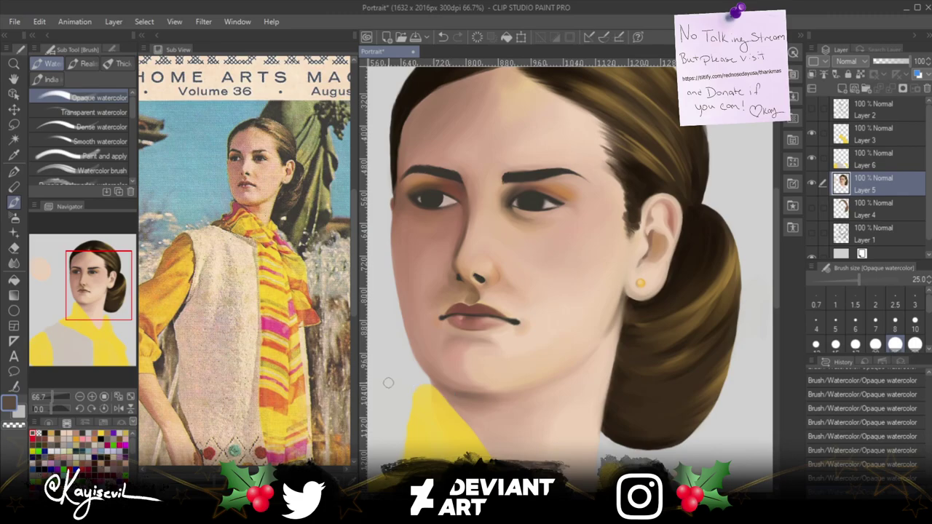
# Dab yellow reflected light along the lower jaw and the neck beside the bun with a size 70 brush.
pyautogui.click(84, 425)
pyautogui.click(915, 343)
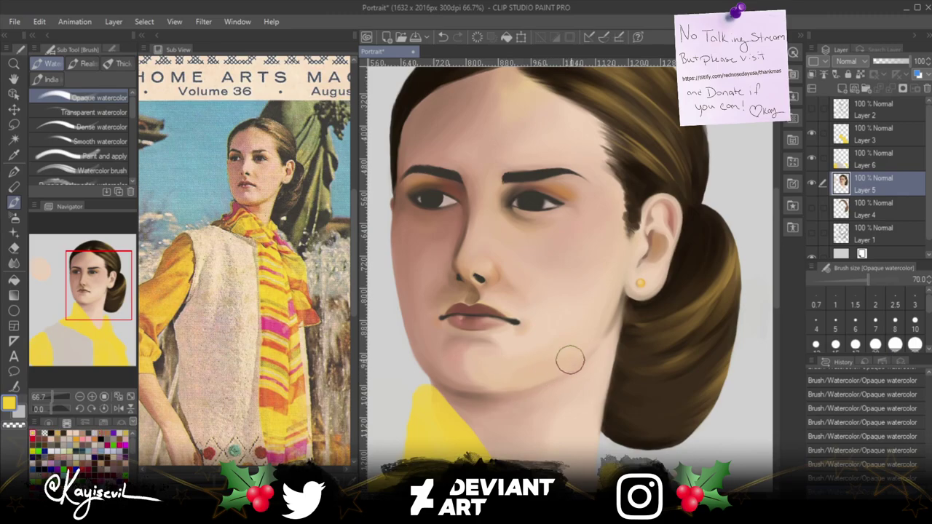
pyautogui.moveTo(544, 356)
pyautogui.mouseDown()
pyautogui.moveTo(543, 370)
pyautogui.moveTo(533, 372)
pyautogui.moveTo(552, 365)
pyautogui.mouseUp()
pyautogui.moveTo(584, 384); pyautogui.dragTo(583, 366)
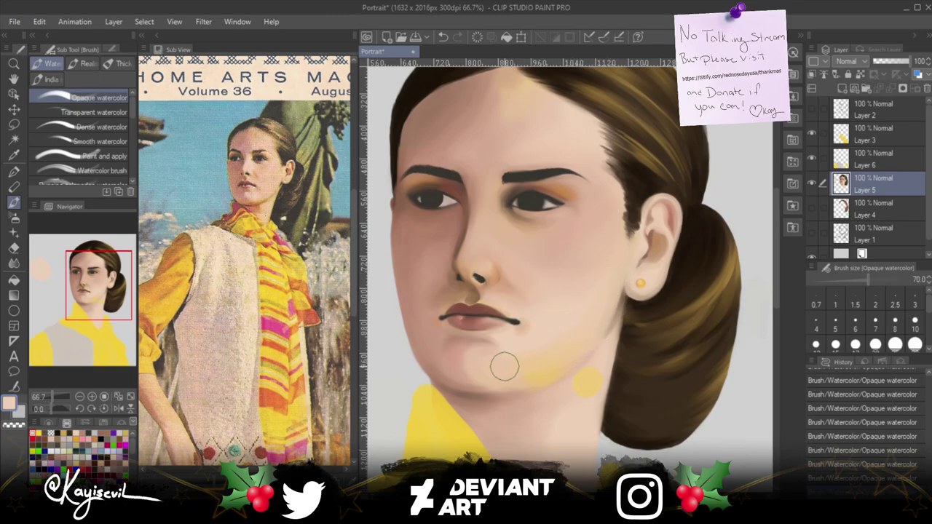
# Blend the yellow patches into the jaw and neck with a pale skin tone, using brush sizes 60 to 100.
pyautogui.press(']')
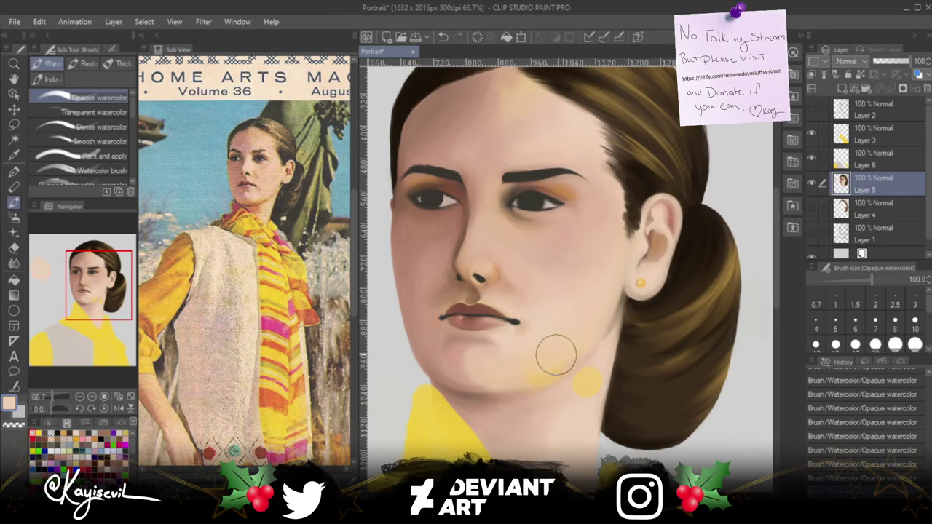
pyautogui.press('[')
pyautogui.press('[')
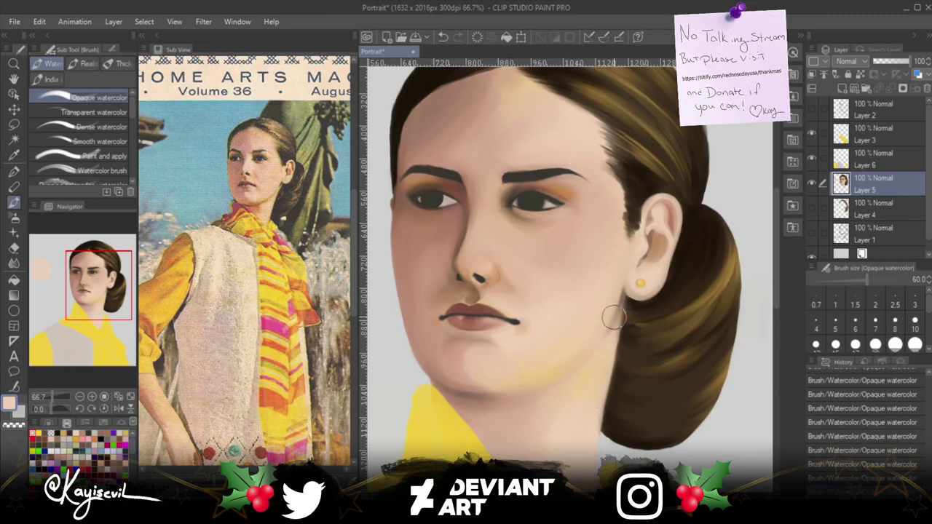
pyautogui.press(']')
pyautogui.press(']')
# Sample the reddish-brown skin tone from the shaded jaw and redefine the jawline from ear to chin at brush sizes 30 and 50.
pyautogui.click(13, 157)
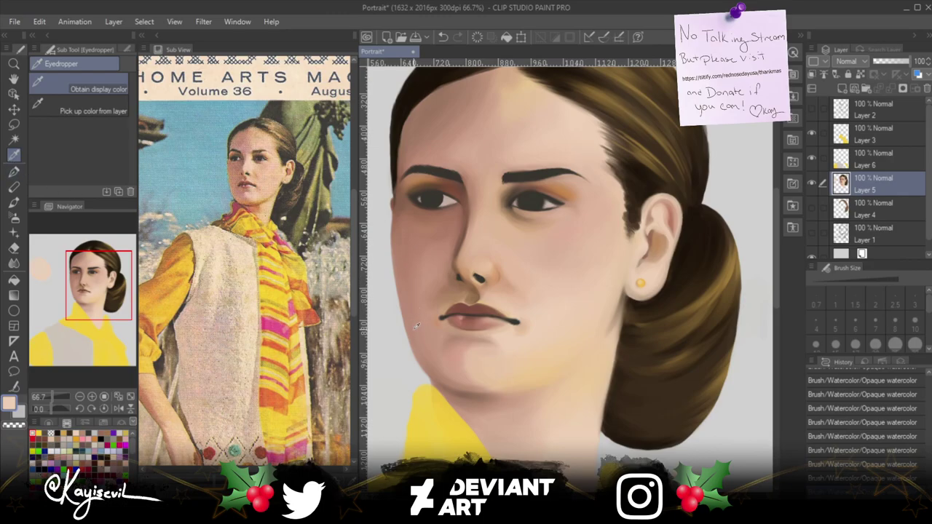
pyautogui.click(449, 375)
pyautogui.click(13, 202)
pyautogui.press('[')
pyautogui.press('[')
pyautogui.press('[')
pyautogui.press('[')
pyautogui.press('[')
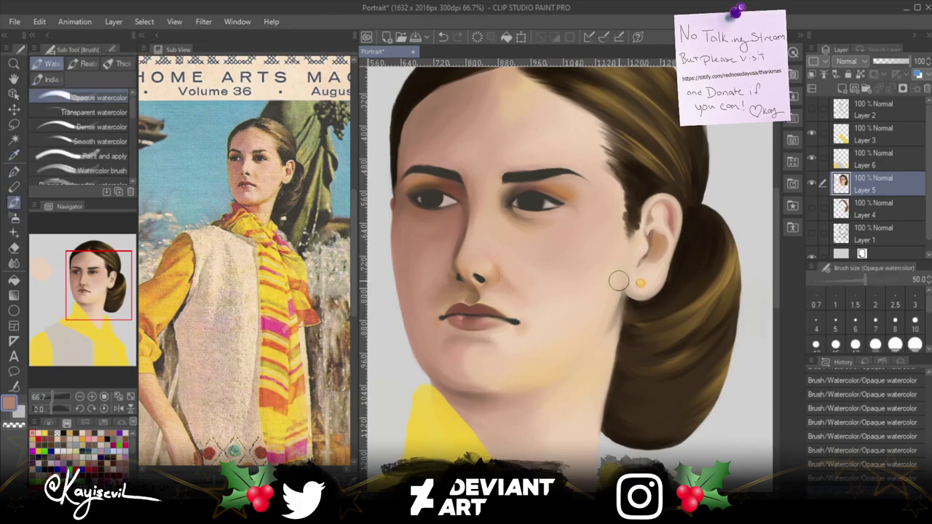
pyautogui.press('[')
pyautogui.press('[')
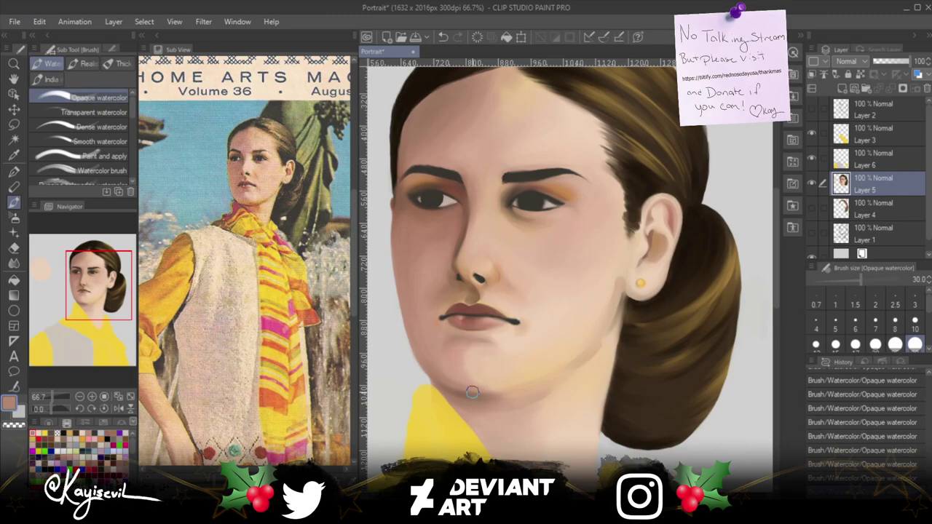
pyautogui.press(']')
pyautogui.press(']')
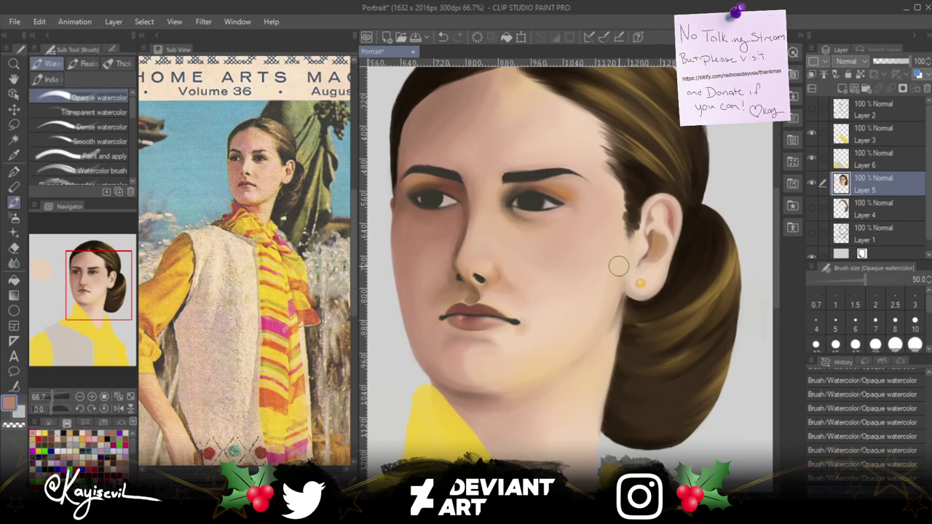
# Shade the underside of the chin and jawline with a brown swatch color, using brush sizes 50 and 25.
pyautogui.click(117, 430)
pyautogui.click(116, 430)
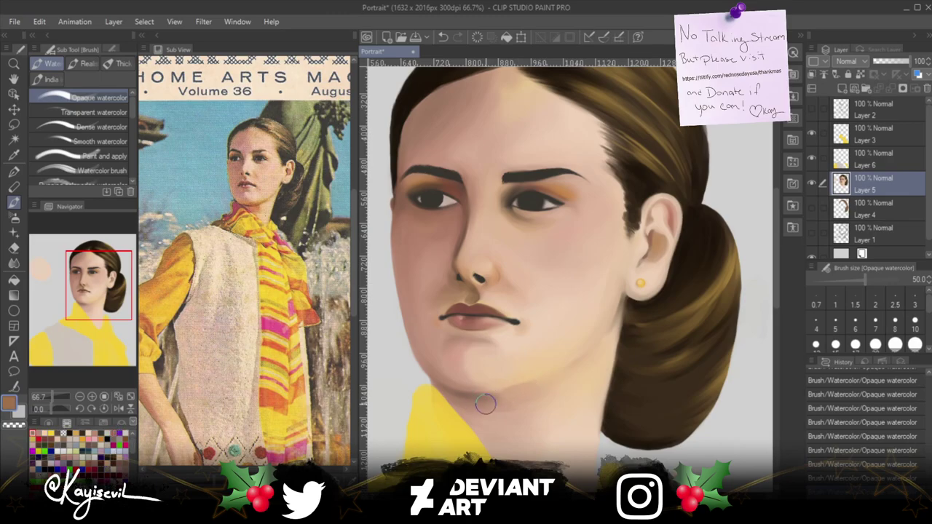
pyautogui.moveTo(493, 391); pyautogui.dragTo(555, 377)
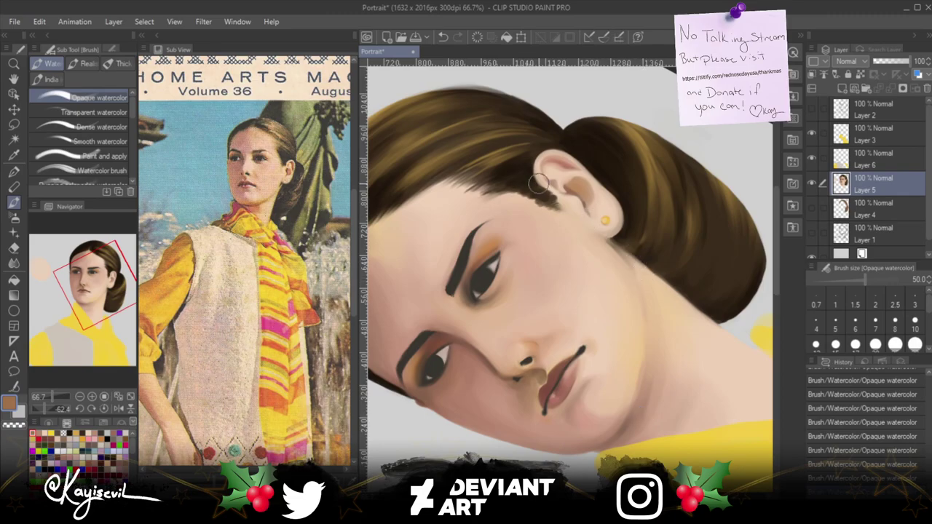
pyautogui.press('[')
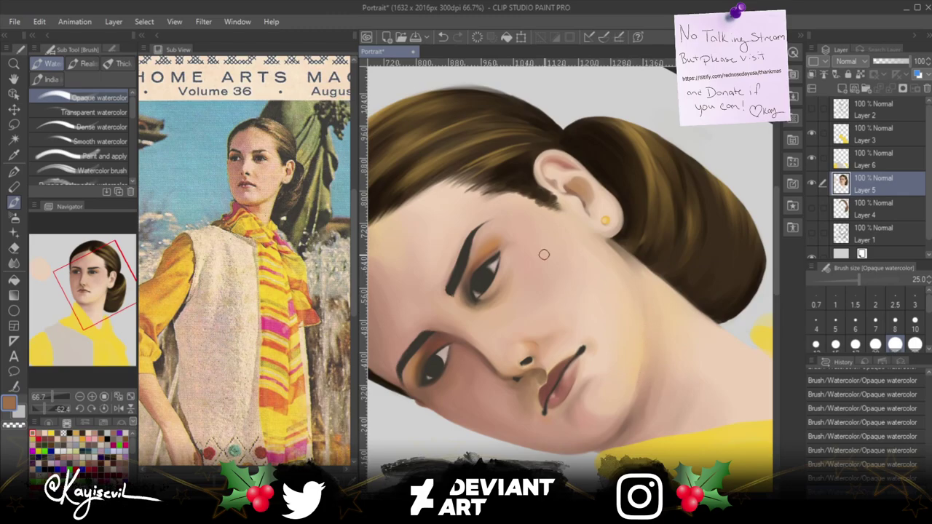
pyautogui.hotkey('ctrl', '@')
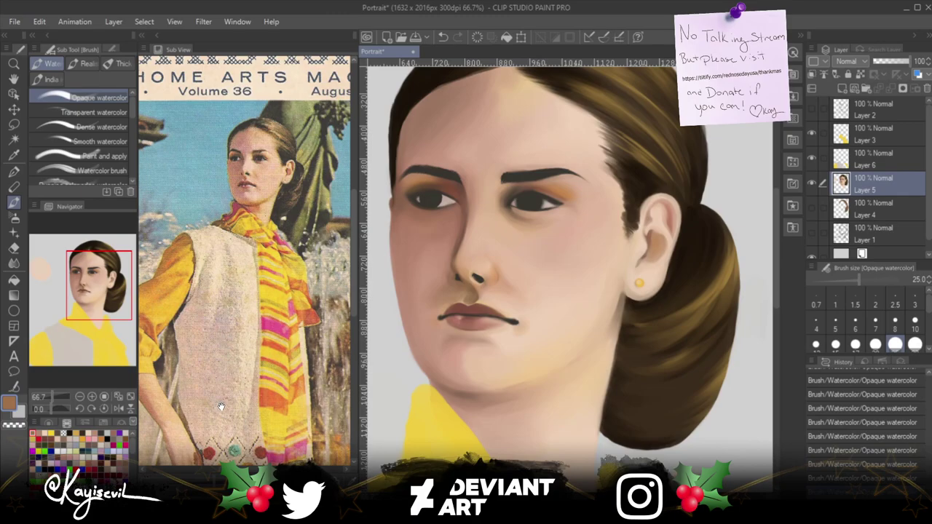
# Soften the brown shadow between the chin and neck with brush sizes 70 and 50.
pyautogui.press(']')
pyautogui.press(']')
pyautogui.press(']')
pyautogui.press(']')
pyautogui.press(']')
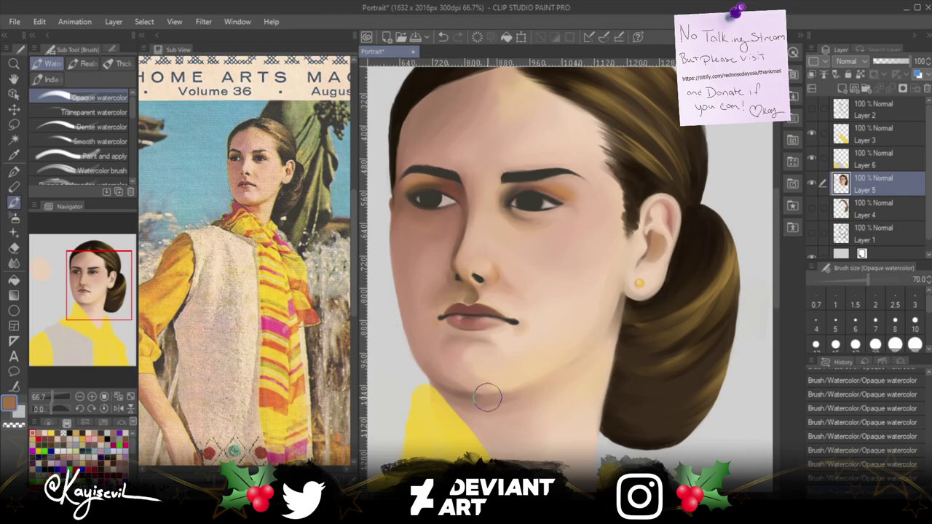
pyautogui.press('[')
pyautogui.press('[')
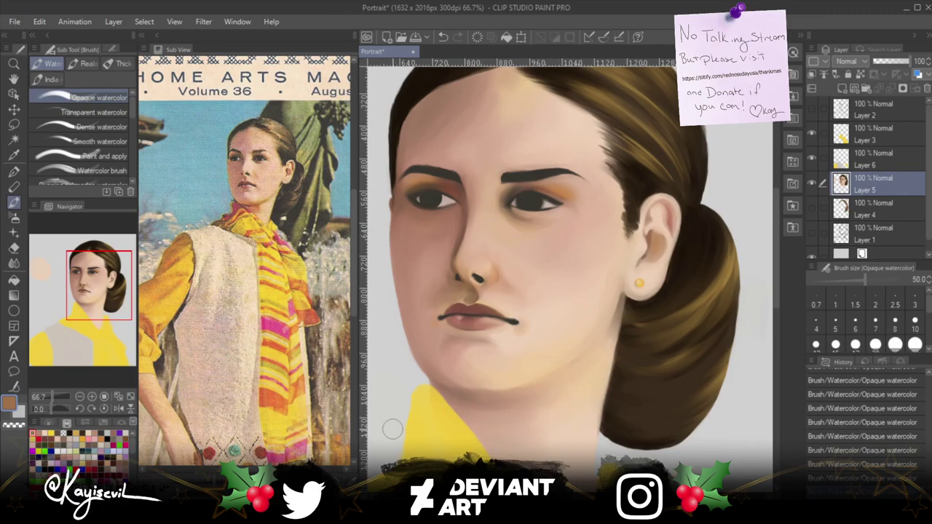
# Bring the whole portrait into view and widen the reference image panel for a side-by-side comparison.
pyautogui.scroll(-3, 488, 217)
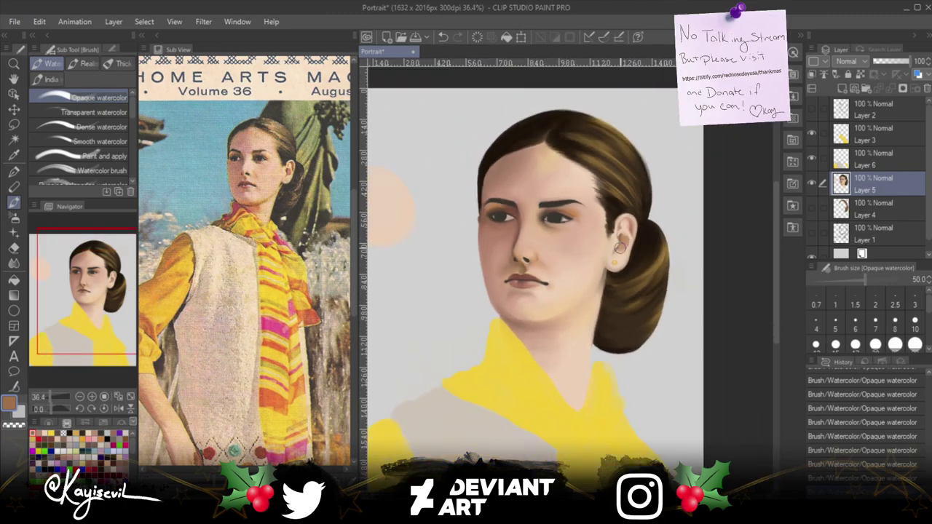
pyautogui.scroll(-3, 619, 246)
pyautogui.moveTo(313, 210); pyautogui.dragTo(332, 264)
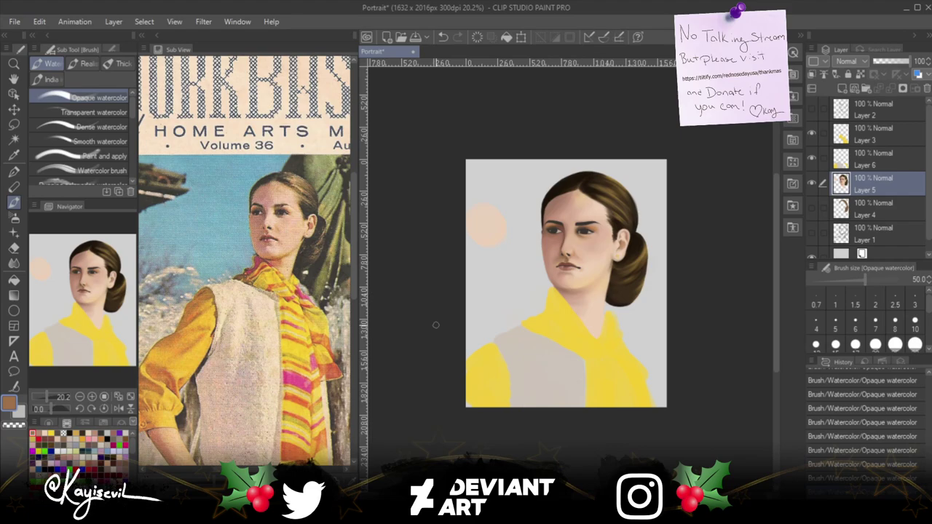
pyautogui.scroll(3, 436, 325)
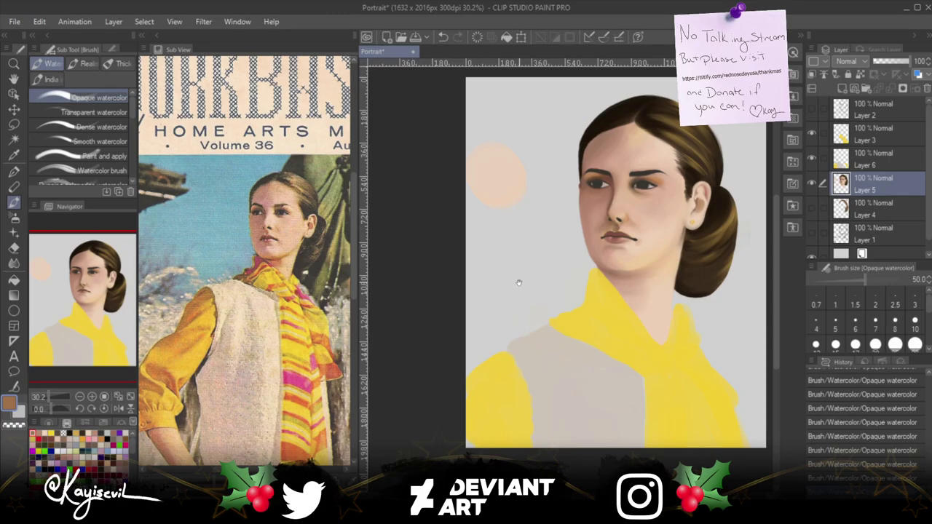
pyautogui.moveTo(518, 282); pyautogui.dragTo(463, 303)
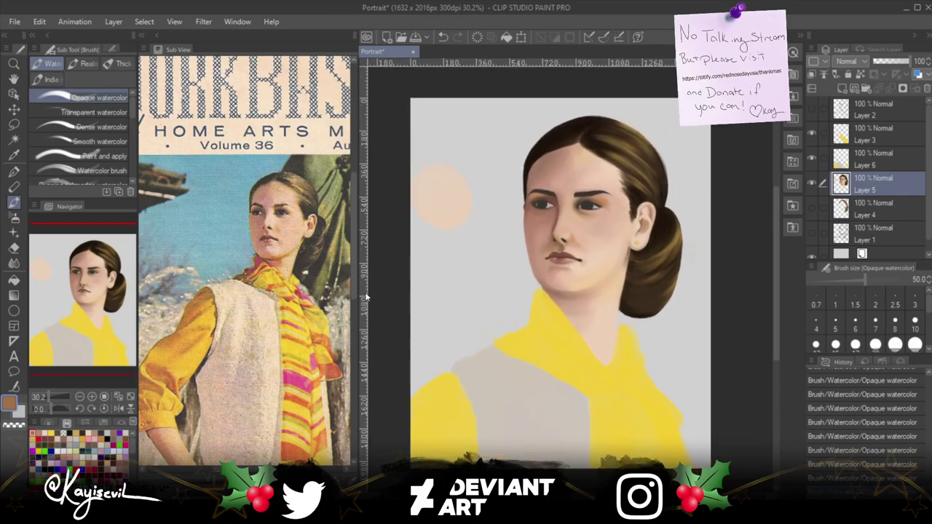
pyautogui.moveTo(358, 292); pyautogui.dragTo(412, 292)
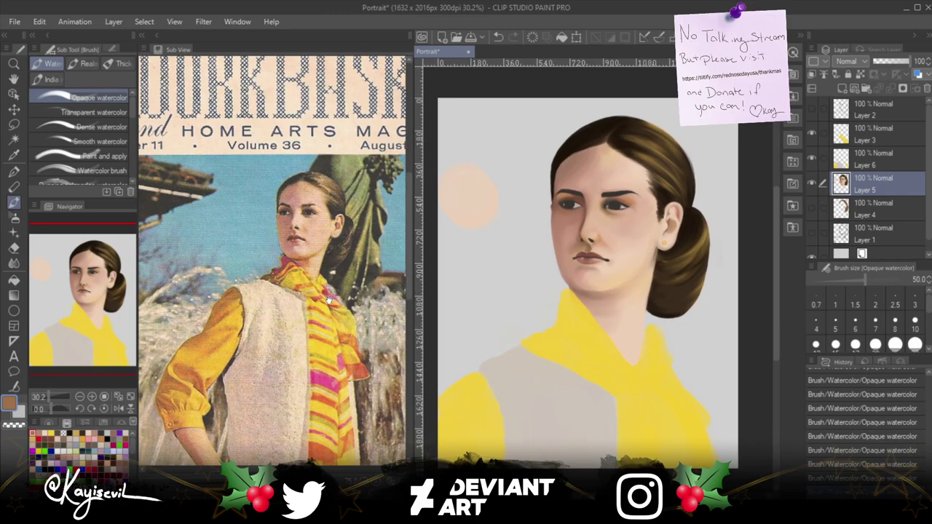
# Examine the face, jaw and neck shading in the enlarged reference against the painted portrait.
pyautogui.scroll(2, 315, 297)
pyautogui.moveTo(318, 290); pyautogui.dragTo(296, 403)
pyautogui.scroll(3, 582, 400)
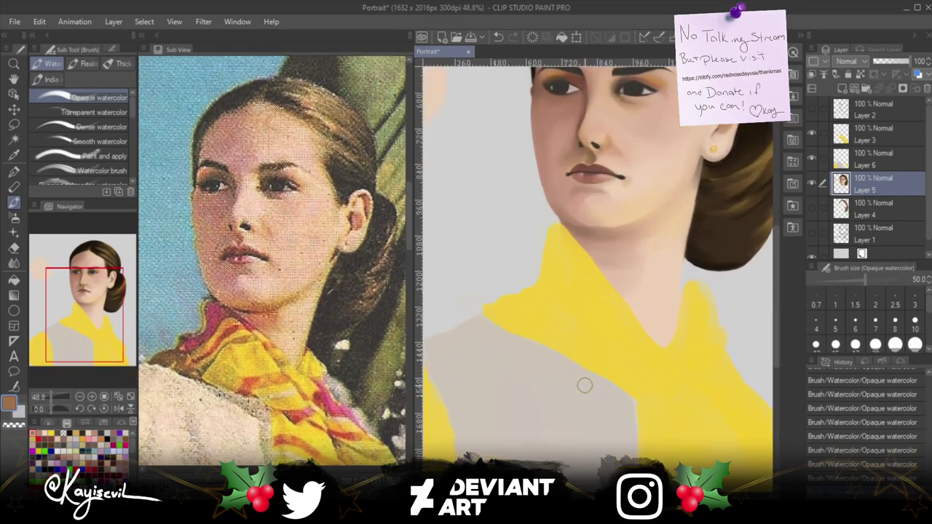
pyautogui.moveTo(591, 265); pyautogui.dragTo(541, 394)
pyautogui.moveTo(289, 338); pyautogui.dragTo(299, 357)
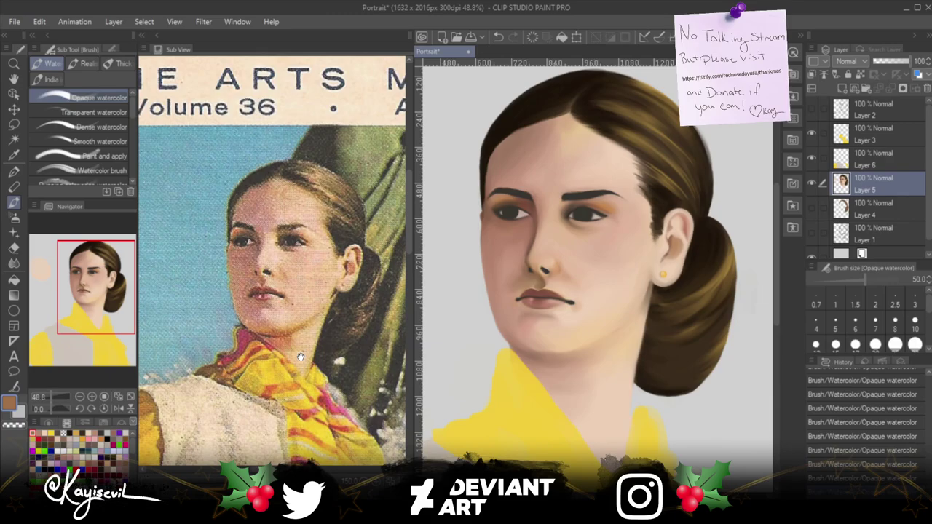
pyautogui.scroll(2, 300, 357)
pyautogui.moveTo(294, 306); pyautogui.dragTo(291, 355)
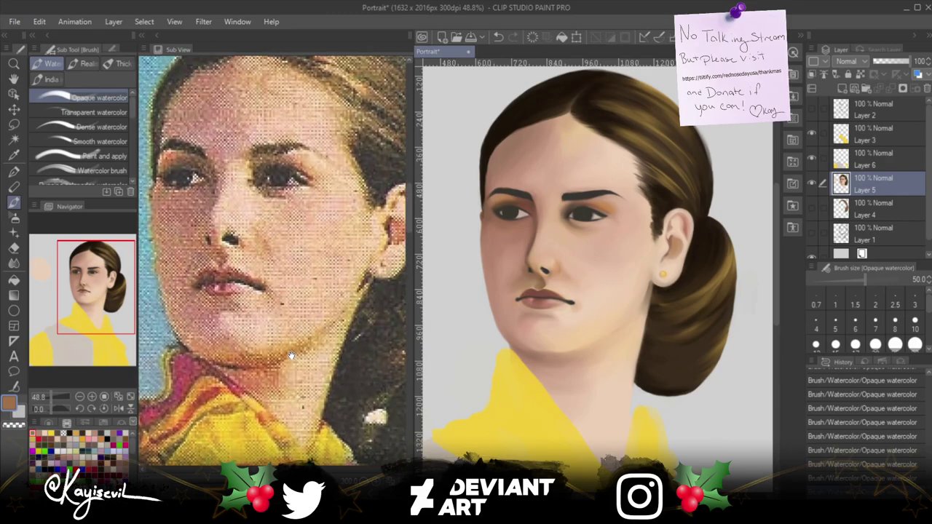
pyautogui.scroll(-2, 302, 355)
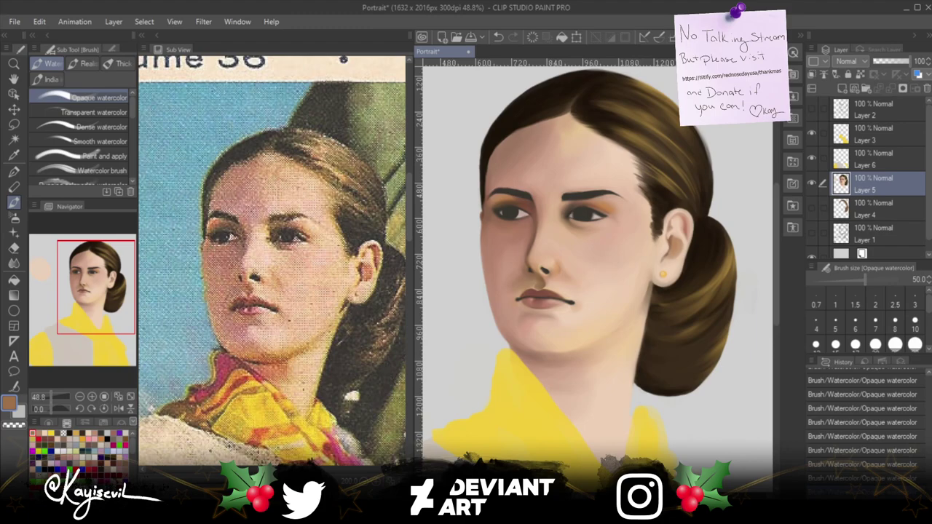
pyautogui.scroll(2, 252, 276)
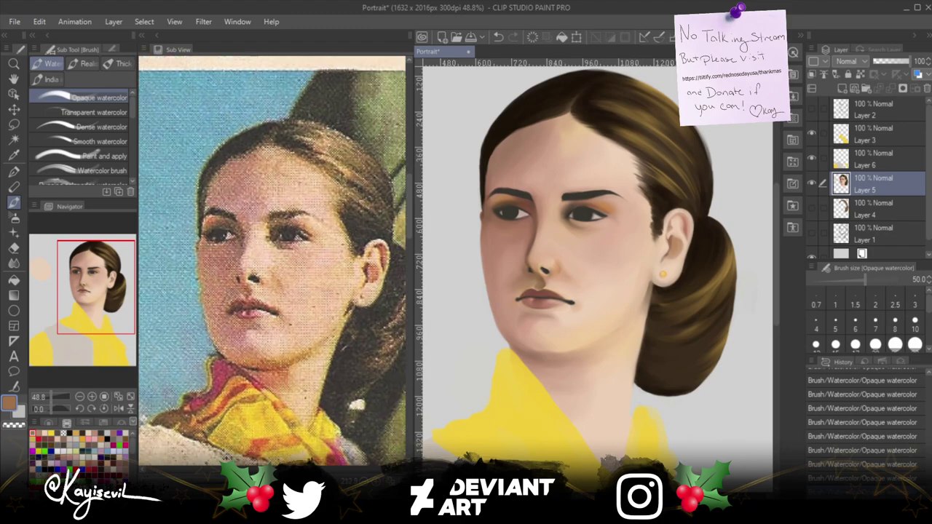
pyautogui.scroll(1, 251, 276)
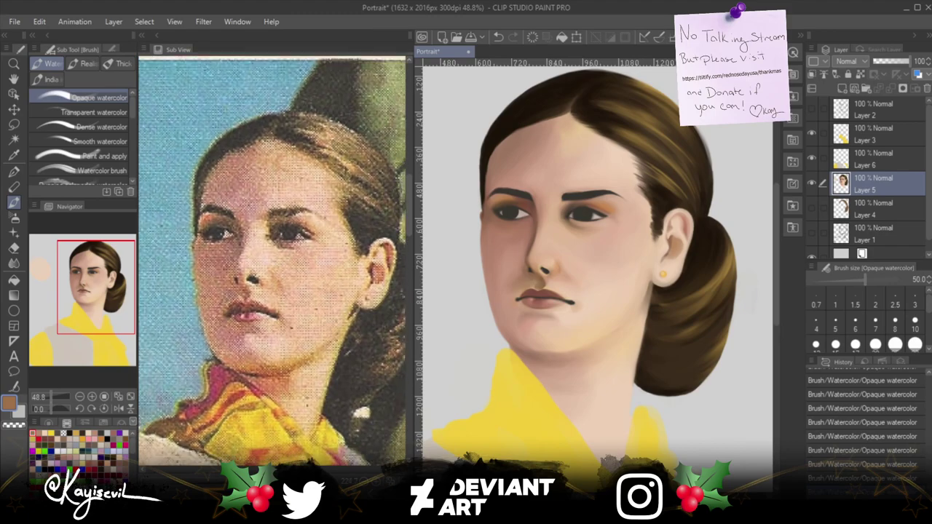
pyautogui.moveTo(244, 353); pyautogui.dragTo(240, 320)
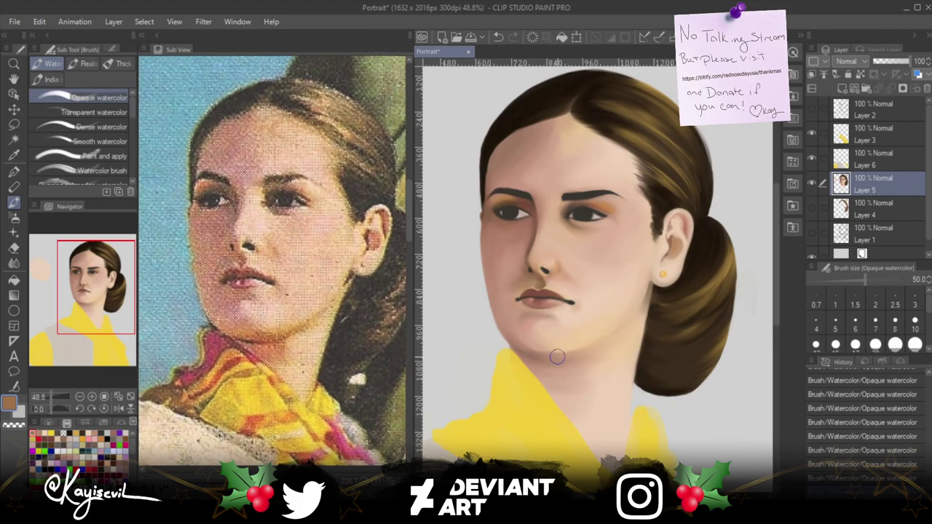
pyautogui.scroll(-1, 557, 356)
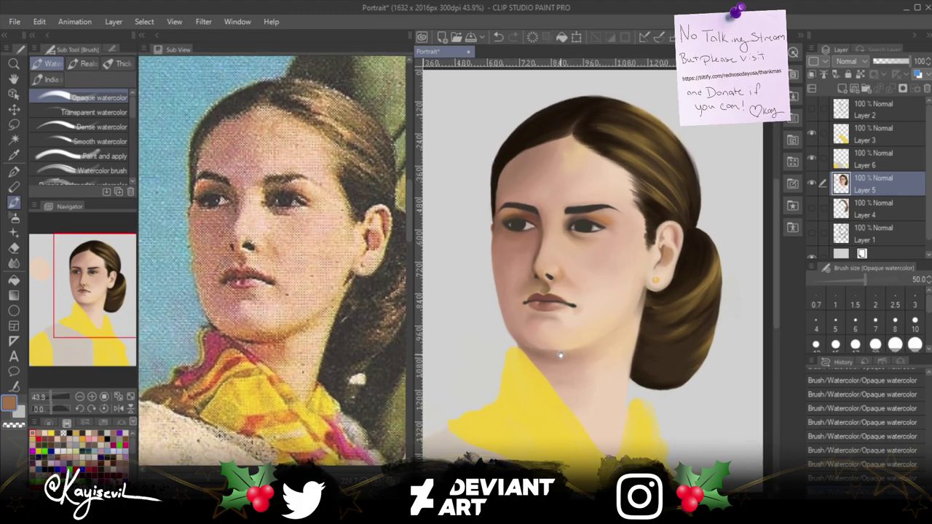
pyautogui.moveTo(557, 357); pyautogui.dragTo(559, 349)
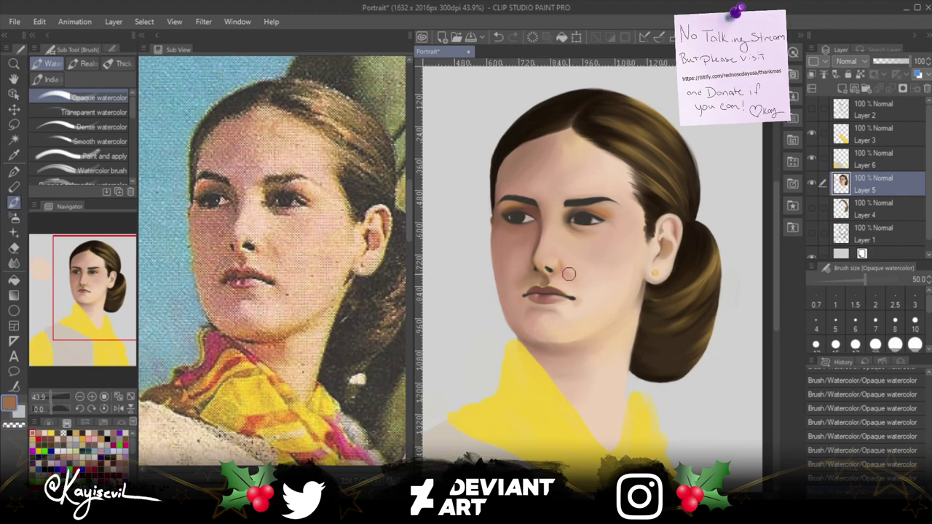
# Paint an orange accent stroke along the lower jaw on the ear side with a size 20 brush.
pyautogui.press('[')
pyautogui.press('[')
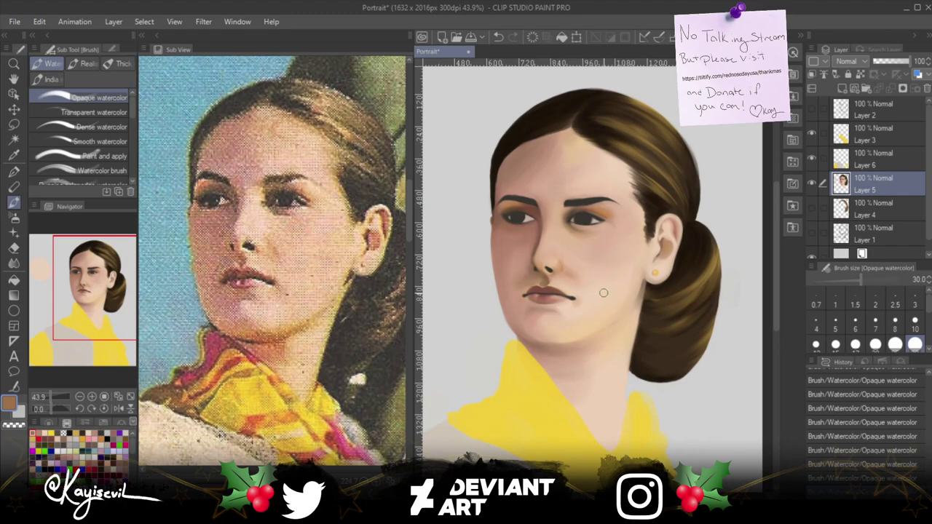
pyautogui.press(']')
pyautogui.click(101, 437)
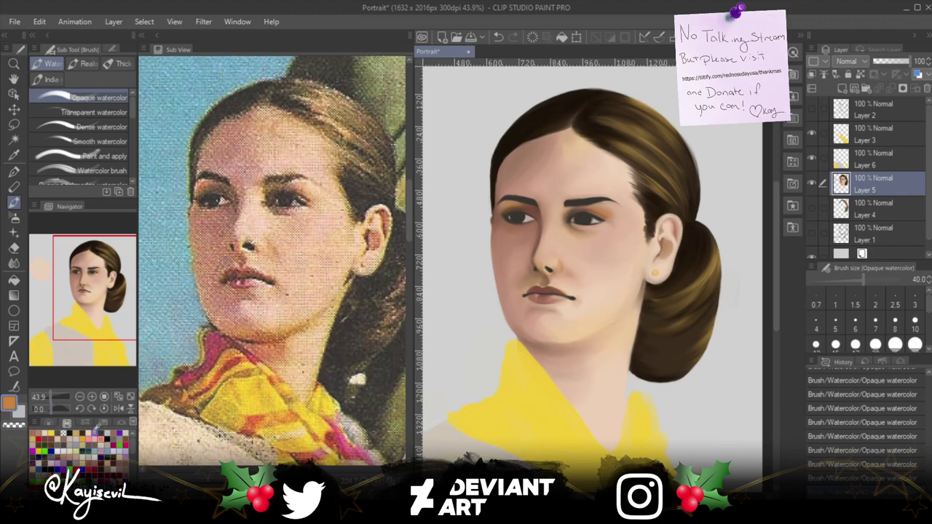
pyautogui.press('[')
pyautogui.press('[')
pyautogui.press('[')
pyautogui.moveTo(596, 332)
pyautogui.mouseDown()
pyautogui.moveTo(579, 338)
pyautogui.moveTo(588, 333)
pyautogui.mouseUp()
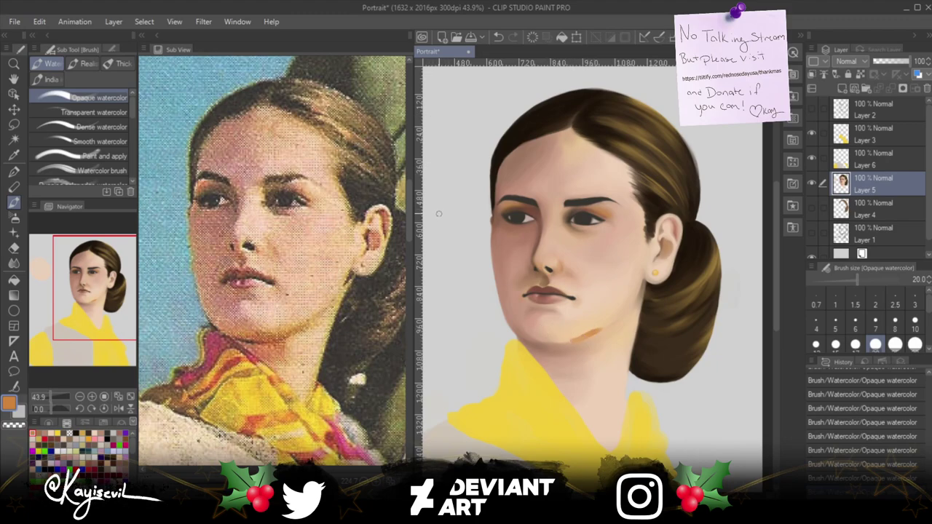
# Blend the orange accent into the jawline with a size 40 brush.
pyautogui.press(']')
pyautogui.press(']')
pyautogui.press(']')
pyautogui.moveTo(613, 321); pyautogui.dragTo(585, 339)
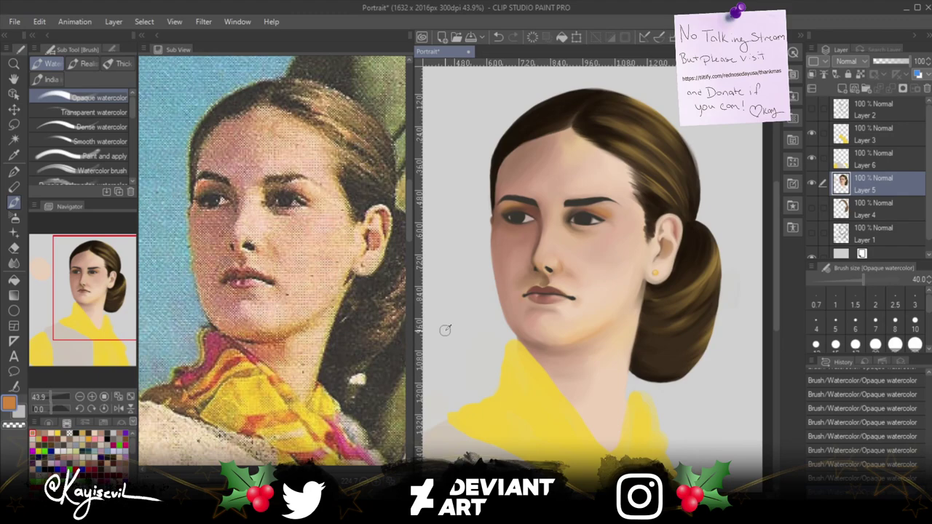
# Choose a very pale peach color and dab highlights below the brows, under the eyes and on the lips at brush sizes 10 and 8.
pyautogui.click(95, 431)
pyautogui.press('[')
pyautogui.press('[')
pyautogui.press('[')
pyautogui.press('[')
pyautogui.press('[')
pyautogui.press('[')
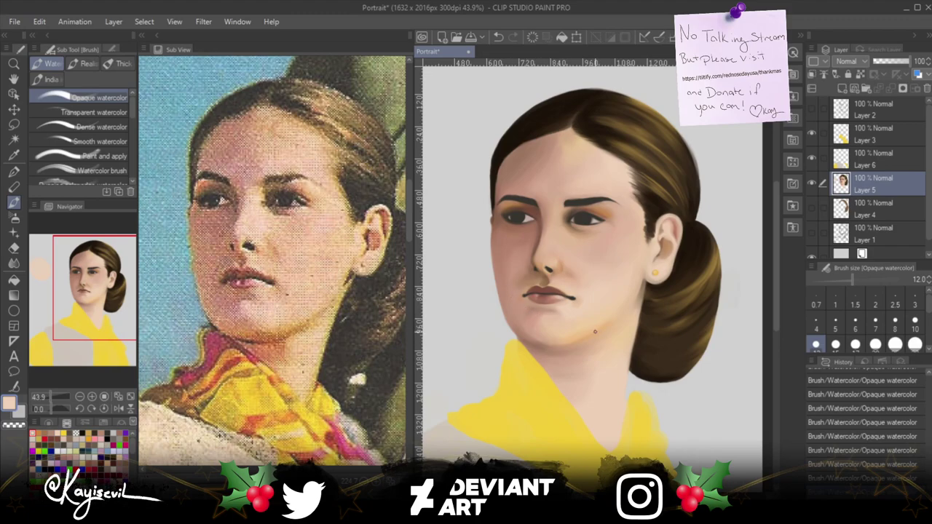
pyautogui.click(7, 405)
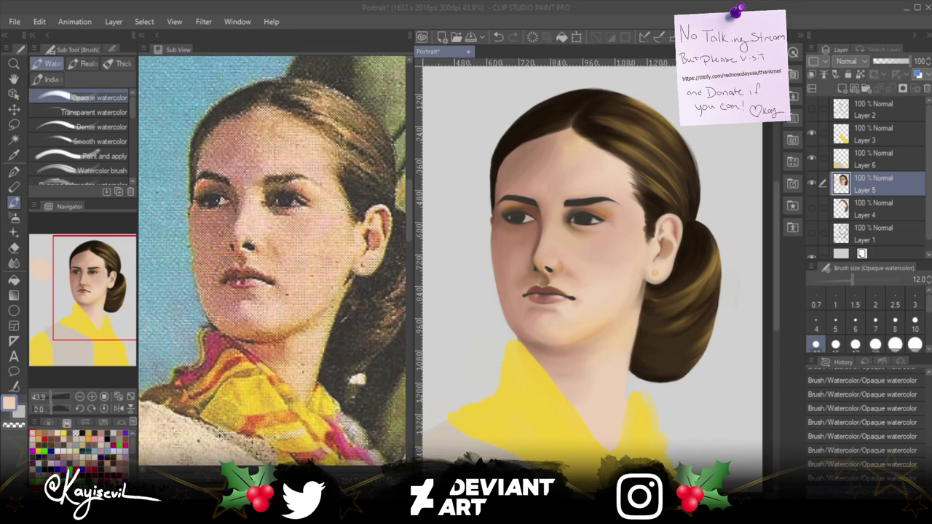
pyautogui.press('Return')
pyautogui.press('[')
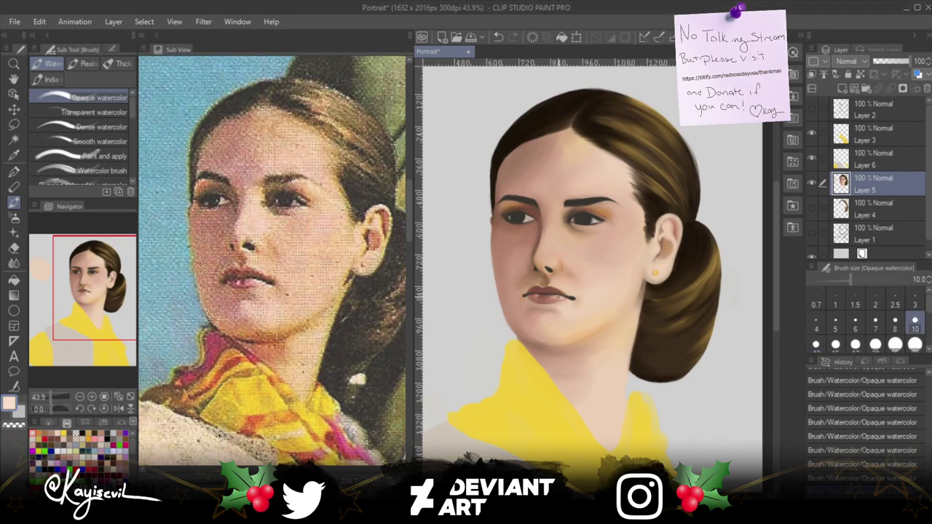
pyautogui.press('[')
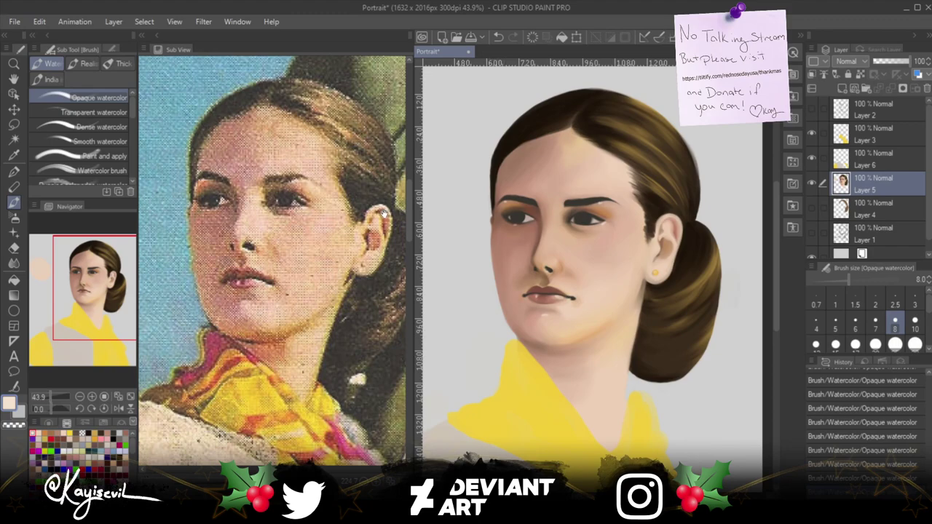
# Blend the pale highlight under the outer brow of the eye farther from the ear with a size 8 brush.
pyautogui.scroll(6, 501, 201)
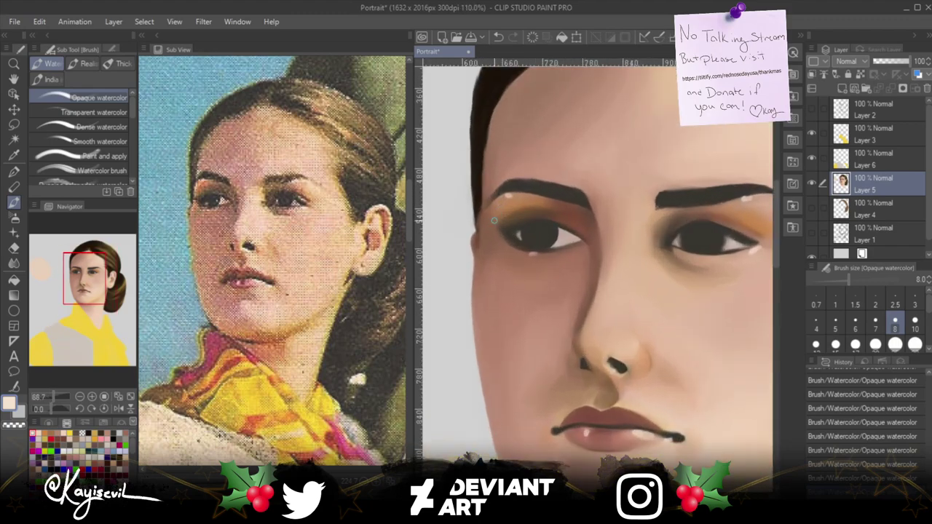
pyautogui.scroll(2, 522, 153)
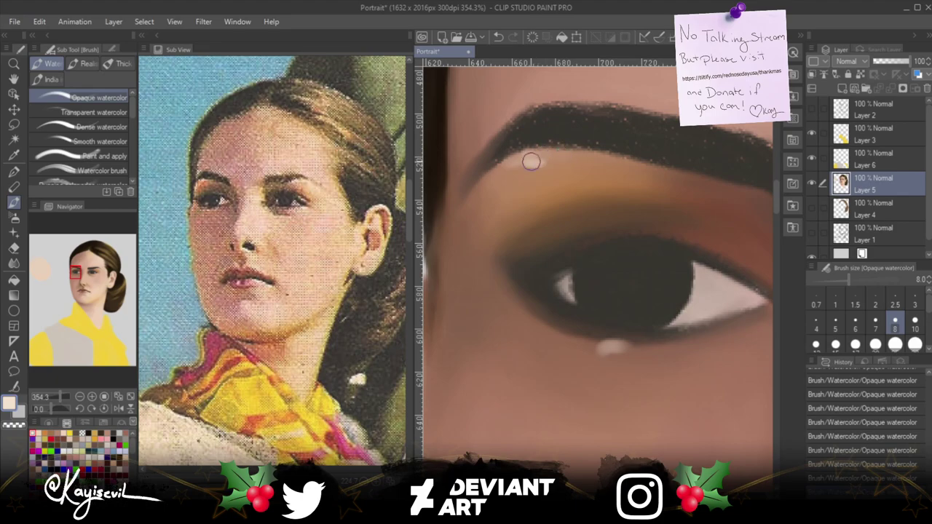
pyautogui.moveTo(550, 162)
pyautogui.mouseDown()
pyautogui.moveTo(509, 173)
pyautogui.moveTo(525, 156)
pyautogui.mouseUp()
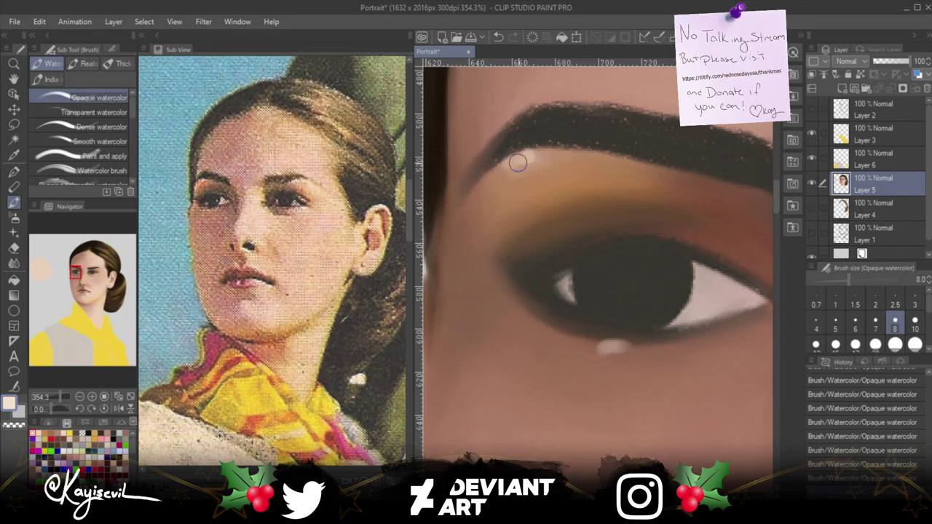
pyautogui.moveTo(537, 154)
pyautogui.mouseDown()
pyautogui.moveTo(575, 158)
pyautogui.moveTo(519, 155)
pyautogui.moveTo(608, 158)
pyautogui.moveTo(506, 176)
pyautogui.moveTo(559, 157)
pyautogui.moveTo(497, 179)
pyautogui.moveTo(551, 157)
pyautogui.moveTo(504, 176)
pyautogui.moveTo(545, 159)
pyautogui.moveTo(516, 161)
pyautogui.moveTo(495, 177)
pyautogui.moveTo(536, 159)
pyautogui.moveTo(524, 159)
pyautogui.moveTo(555, 159)
pyautogui.moveTo(538, 141)
pyautogui.mouseUp()
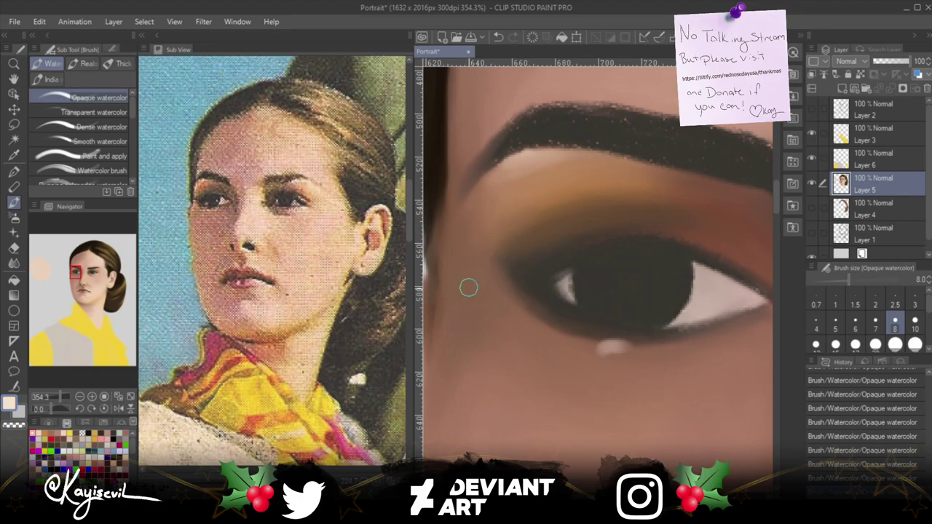
# Blend the pale highlight along the lower lid of the eye farther from the ear with size 8 and 3 brushes.
pyautogui.moveTo(604, 343)
pyautogui.mouseDown()
pyautogui.moveTo(648, 344)
pyautogui.moveTo(592, 346)
pyautogui.moveTo(628, 350)
pyautogui.moveTo(581, 347)
pyautogui.mouseUp()
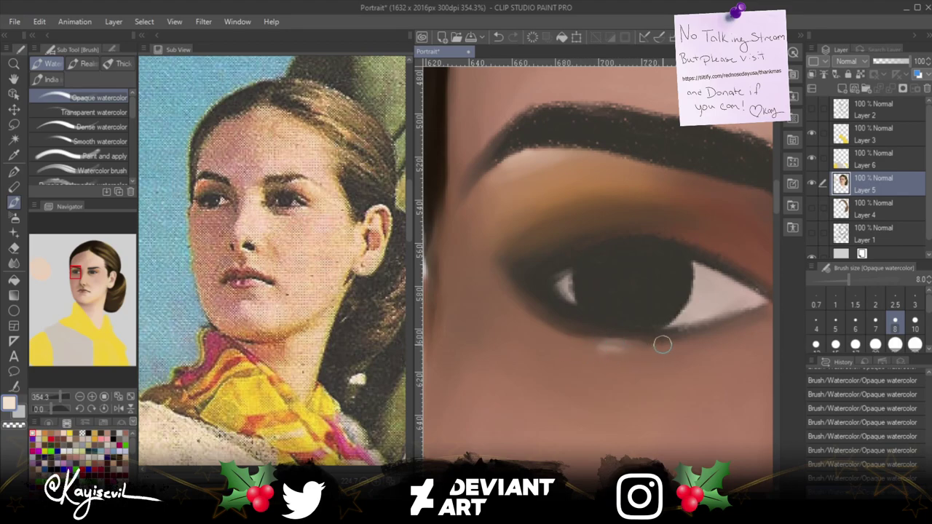
pyautogui.moveTo(609, 340)
pyautogui.mouseDown()
pyautogui.moveTo(618, 343)
pyautogui.moveTo(607, 345)
pyautogui.mouseUp()
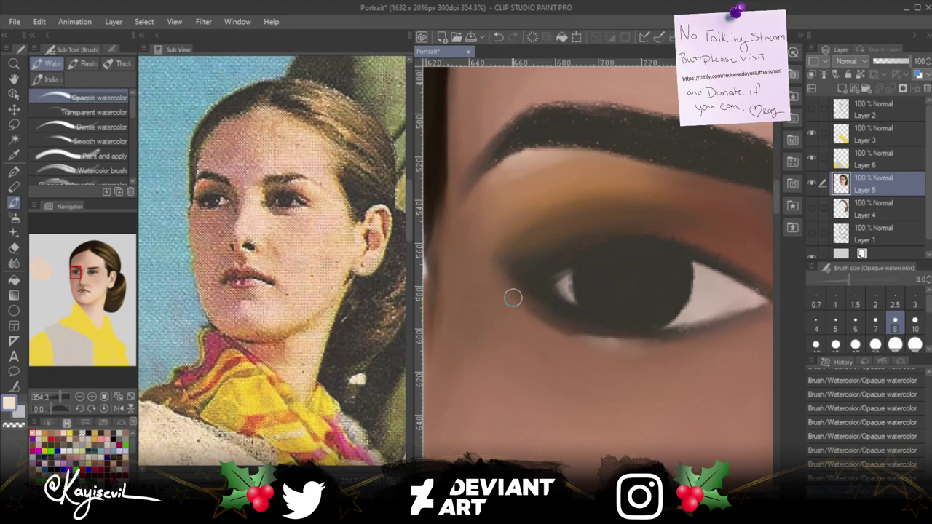
pyautogui.press('[')
pyautogui.press('[')
pyautogui.press('[')
pyautogui.press('[')
pyautogui.press('[')
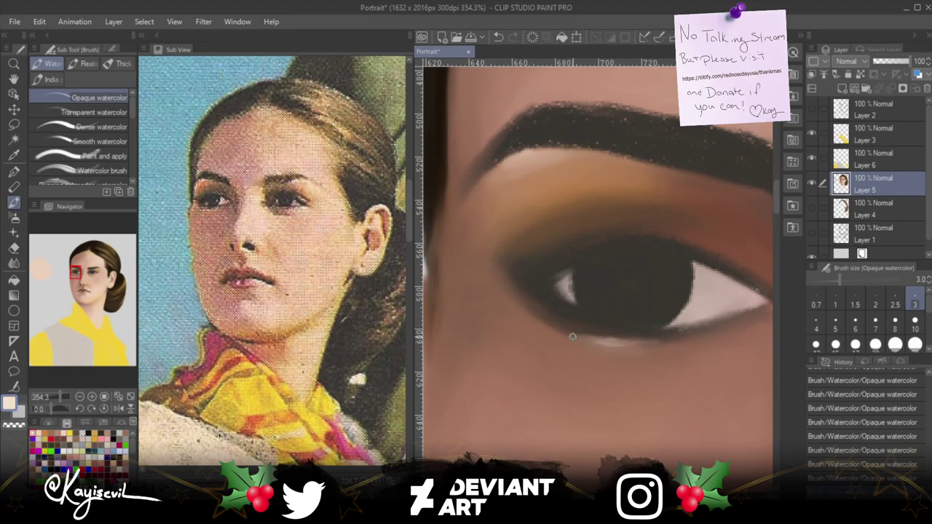
# Soften the lower-lid highlight of the eye farther from the ear, increasing the brush size from 4 to 10.
pyautogui.press(']')
pyautogui.press(']')
pyautogui.press(']')
pyautogui.press(']')
pyautogui.press(']')
pyautogui.press(']')
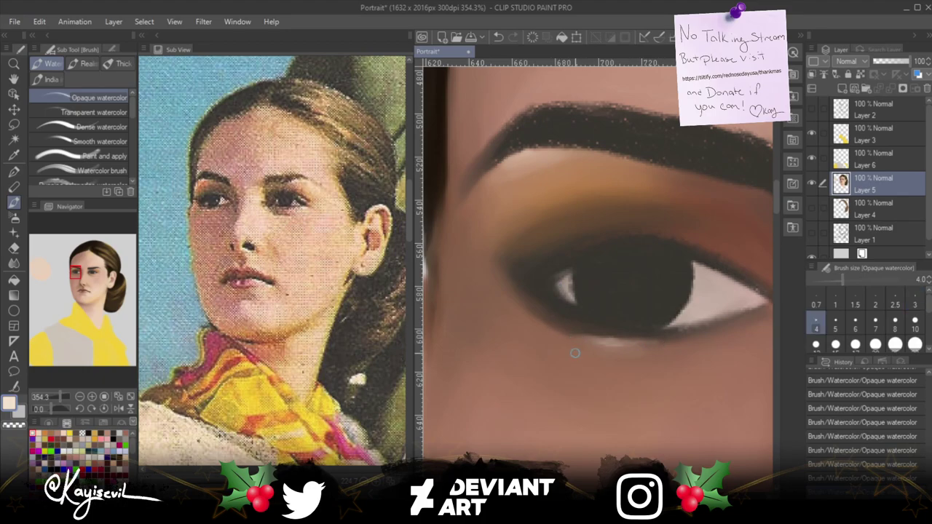
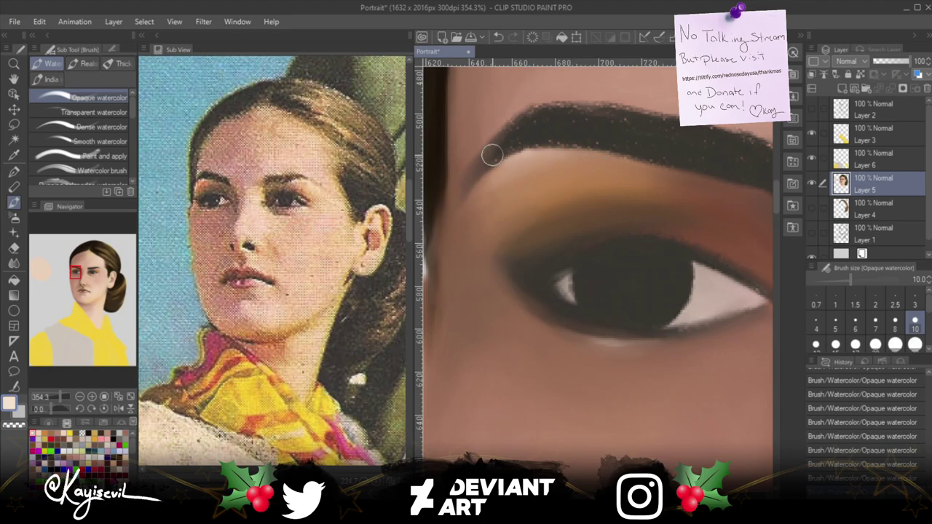
pyautogui.scroll(1, 611, 343)
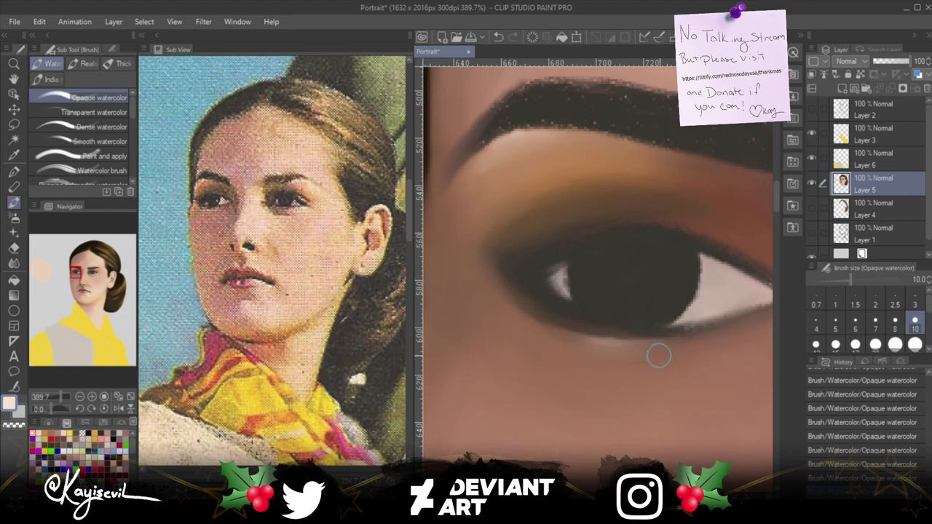
# Blend the pale highlight beneath the outer end of the ear-side brow with a size 10 brush.
pyautogui.scroll(-10, 537, 358)
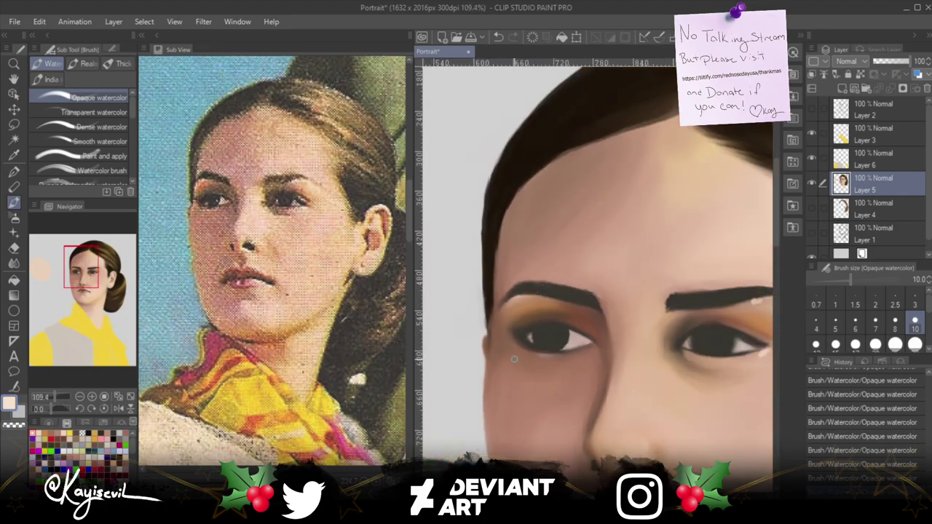
pyautogui.scroll(-2, 514, 359)
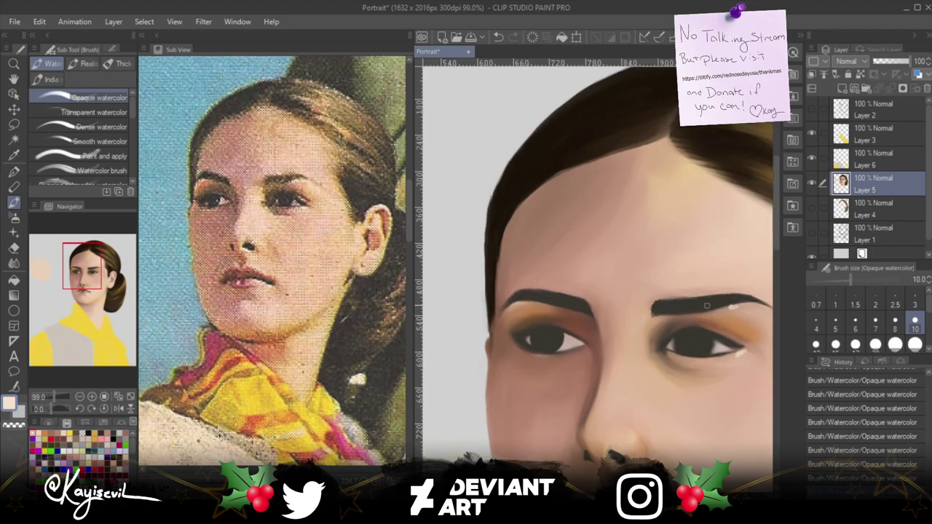
pyautogui.scroll(12, 727, 312)
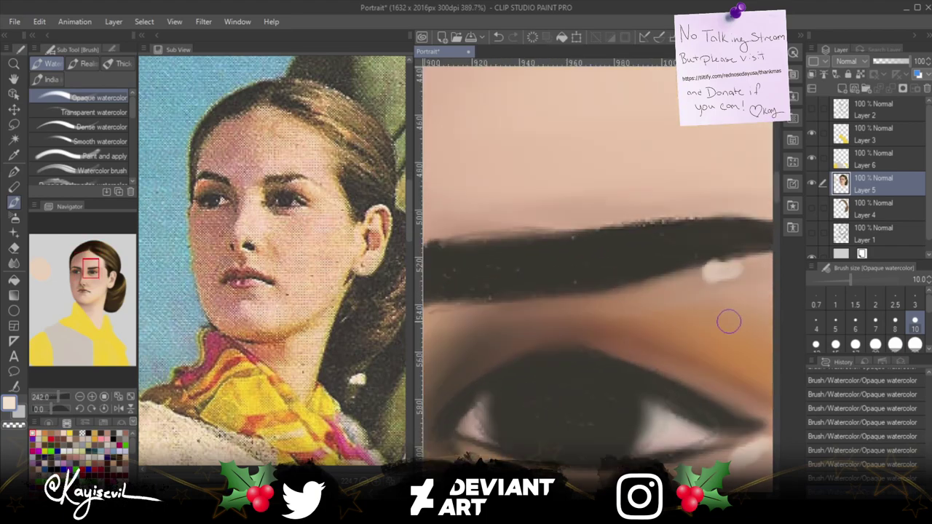
pyautogui.moveTo(722, 323); pyautogui.dragTo(519, 308)
pyautogui.moveTo(597, 328)
pyautogui.mouseDown()
pyautogui.moveTo(583, 291)
pyautogui.moveTo(572, 188)
pyautogui.moveTo(591, 210)
pyautogui.mouseUp()
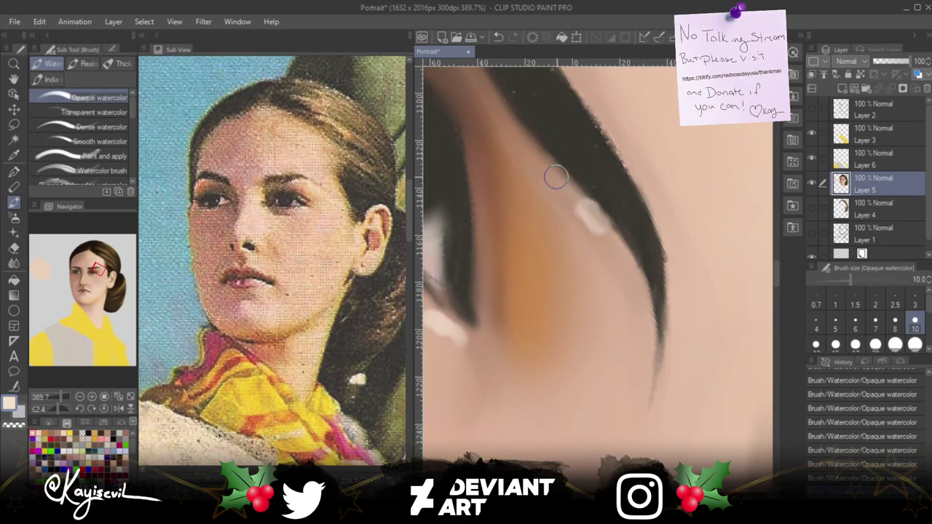
pyautogui.moveTo(592, 212); pyautogui.dragTo(596, 209)
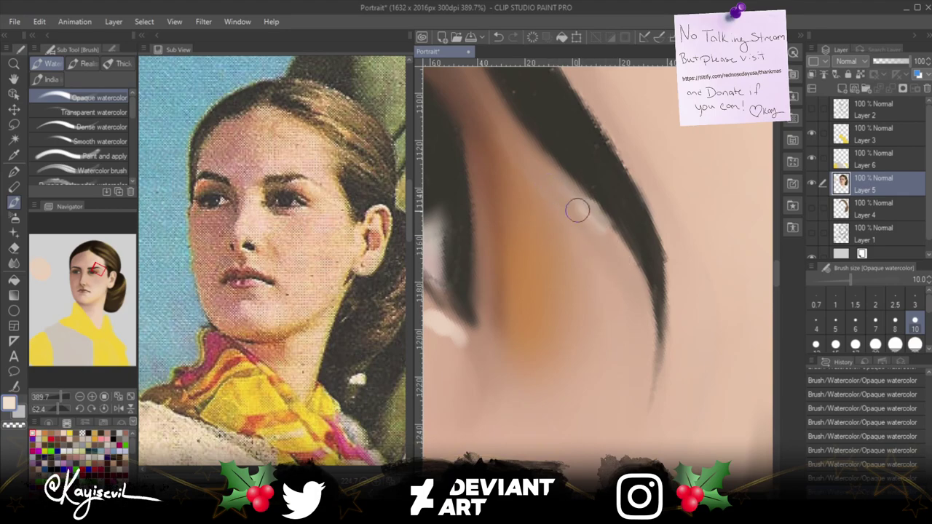
pyautogui.moveTo(604, 225); pyautogui.dragTo(588, 208)
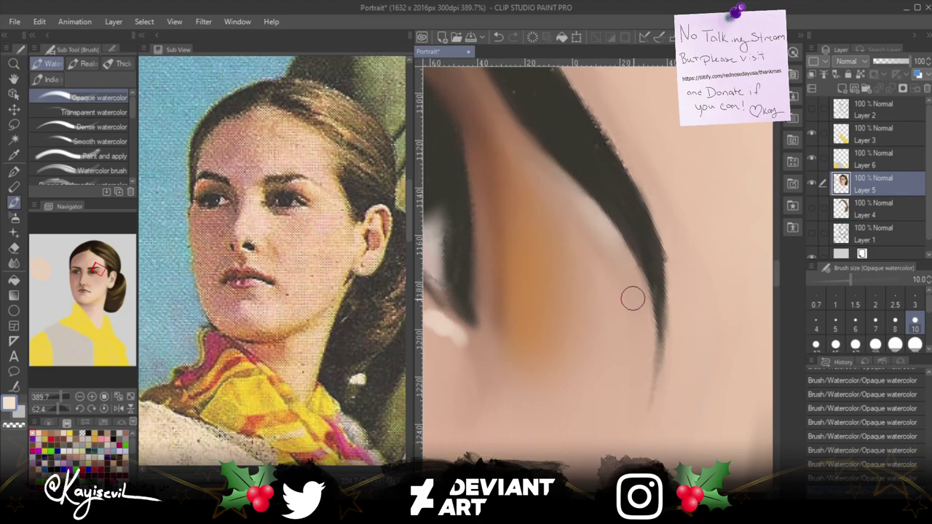
# Define a thin pale highlight along the lower edge of the ear-side brow with a size 5 brush.
pyautogui.press('[')
pyautogui.press('[')
pyautogui.press('[')
pyautogui.press('[')
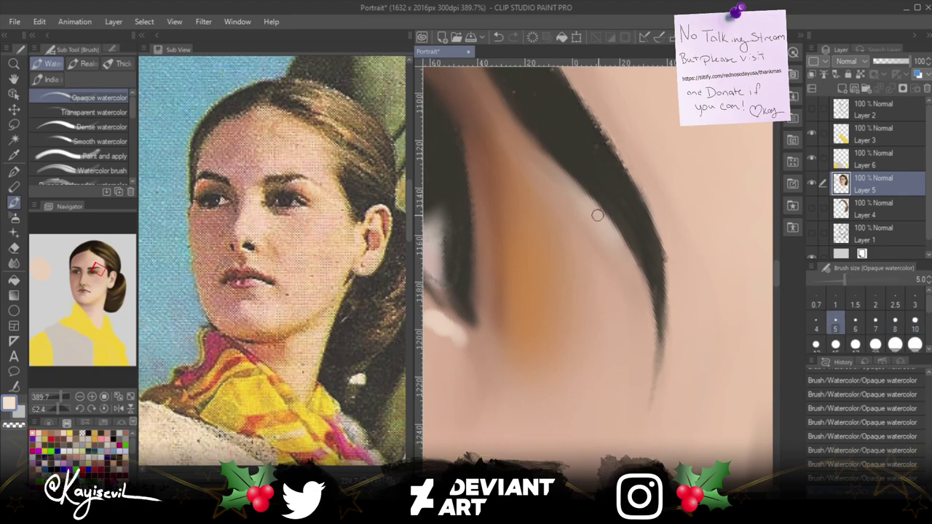
pyautogui.moveTo(602, 214); pyautogui.dragTo(597, 221)
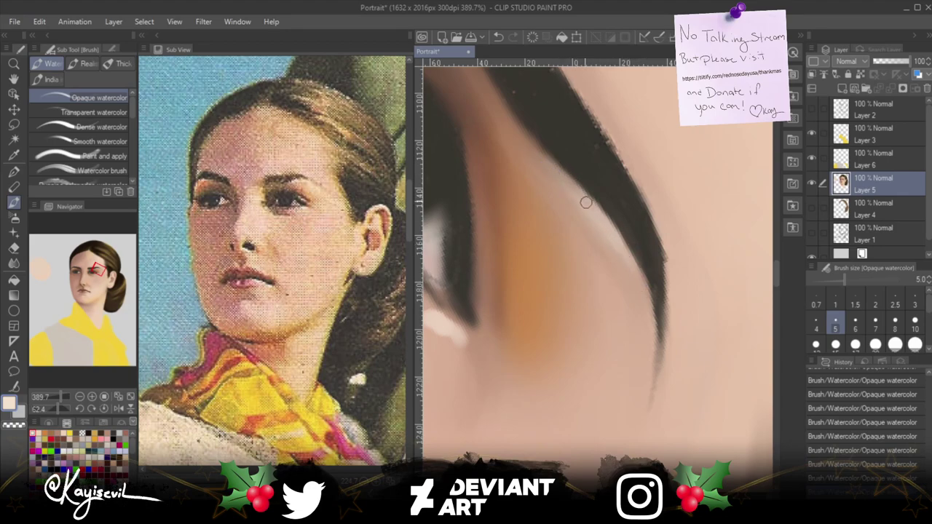
pyautogui.moveTo(583, 201); pyautogui.dragTo(549, 166)
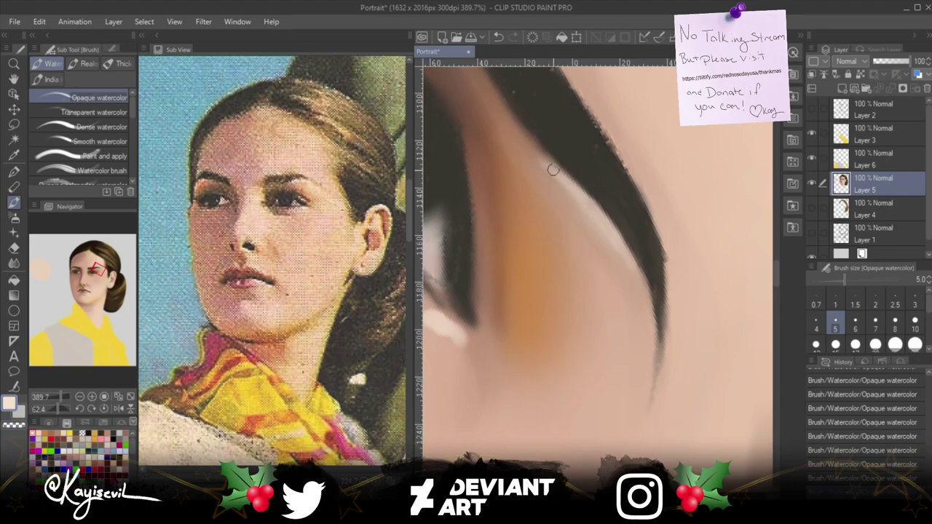
# Smooth the ear-side brow highlight into the surrounding skin and orange eyeshadow, enlarging the brush from size 6 to 12.
pyautogui.press(']')
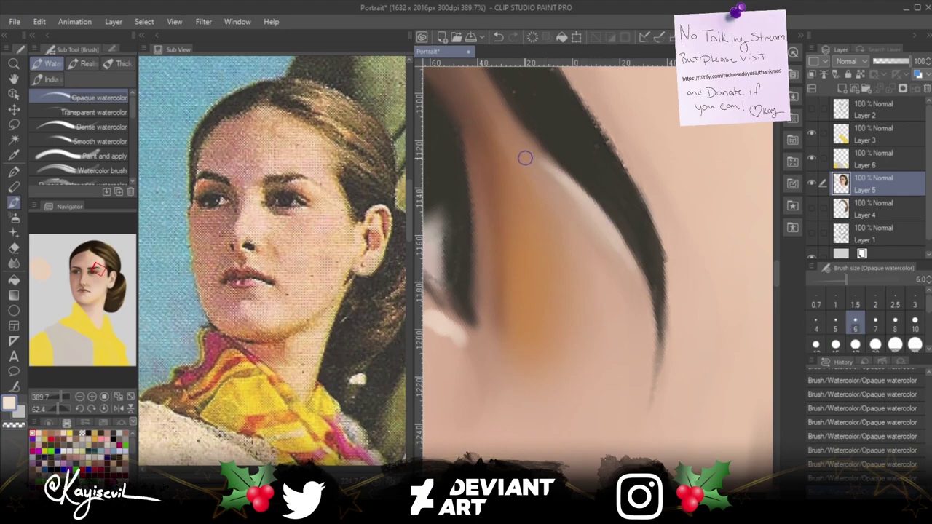
pyautogui.press(']')
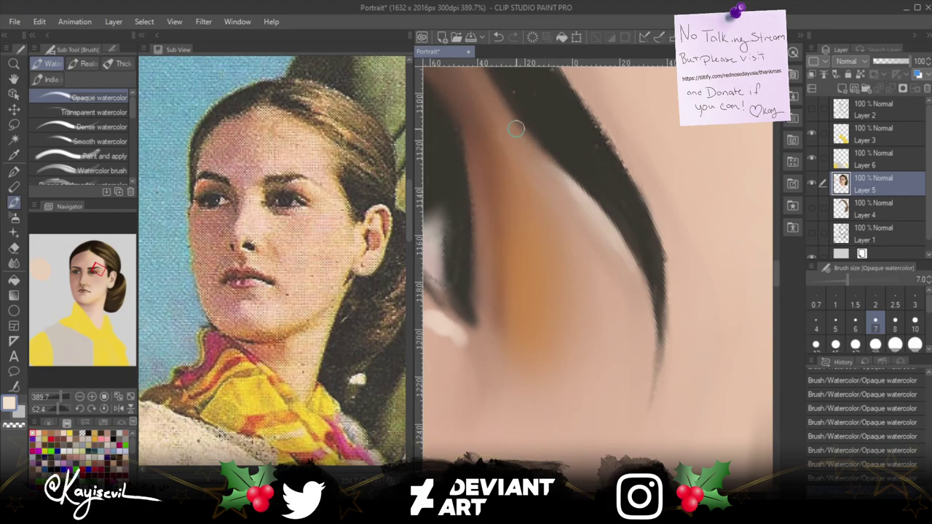
pyautogui.press(']')
pyautogui.press(']')
pyautogui.press(']')
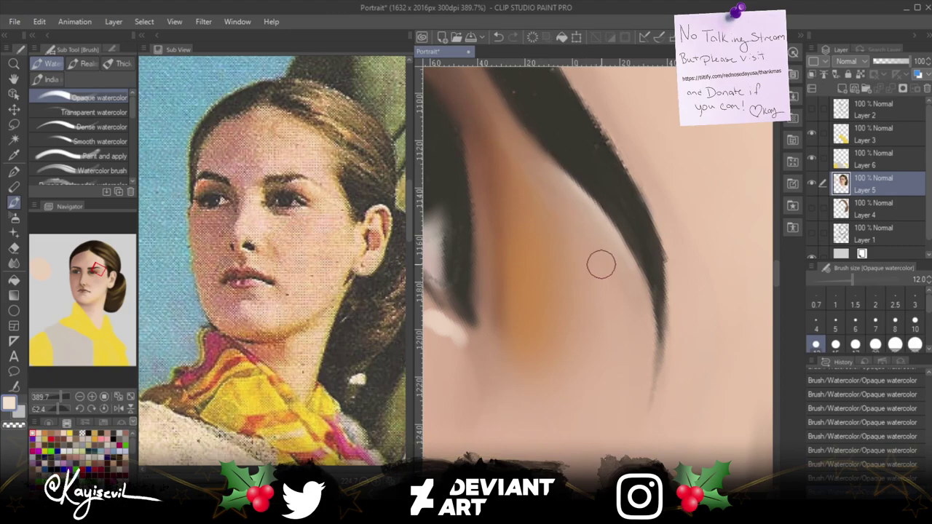
# Thin and blend the pale highlight below the outer corner of the ear-side eye, reducing the brush from size 12 to 2.5.
pyautogui.moveTo(451, 326); pyautogui.dragTo(526, 329)
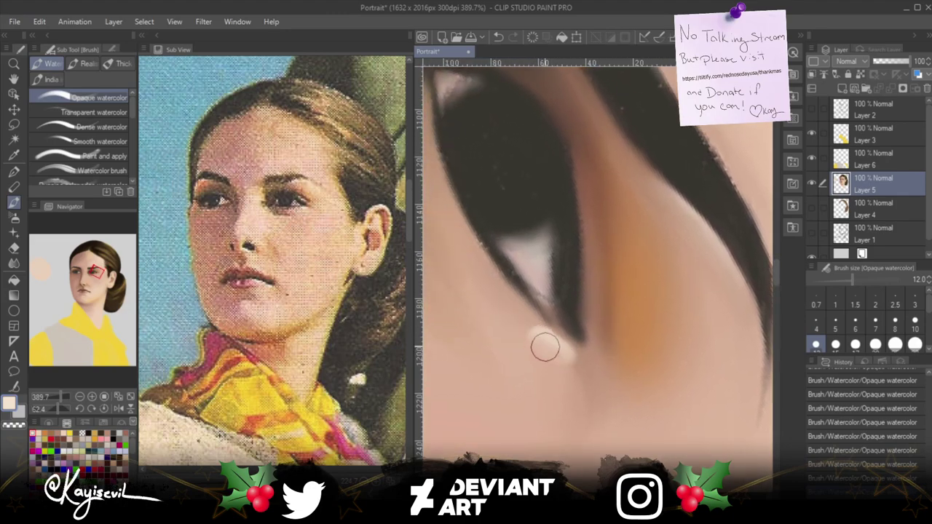
pyautogui.moveTo(545, 339)
pyautogui.mouseDown()
pyautogui.moveTo(513, 307)
pyautogui.moveTo(545, 344)
pyautogui.moveTo(522, 331)
pyautogui.moveTo(559, 353)
pyautogui.moveTo(555, 336)
pyautogui.moveTo(580, 388)
pyautogui.moveTo(560, 343)
pyautogui.moveTo(583, 391)
pyautogui.moveTo(550, 333)
pyautogui.moveTo(578, 400)
pyautogui.moveTo(564, 363)
pyautogui.moveTo(538, 349)
pyautogui.moveTo(570, 398)
pyautogui.moveTo(558, 376)
pyautogui.moveTo(572, 360)
pyautogui.moveTo(560, 370)
pyautogui.moveTo(579, 394)
pyautogui.moveTo(559, 338)
pyautogui.moveTo(579, 349)
pyautogui.moveTo(544, 332)
pyautogui.moveTo(555, 336)
pyautogui.moveTo(588, 404)
pyautogui.moveTo(580, 357)
pyautogui.moveTo(584, 380)
pyautogui.moveTo(572, 356)
pyautogui.moveTo(529, 329)
pyautogui.moveTo(565, 358)
pyautogui.moveTo(571, 381)
pyautogui.moveTo(548, 348)
pyautogui.moveTo(569, 413)
pyautogui.moveTo(545, 349)
pyautogui.moveTo(520, 320)
pyautogui.moveTo(545, 366)
pyautogui.moveTo(508, 305)
pyautogui.moveTo(553, 342)
pyautogui.moveTo(578, 395)
pyautogui.moveTo(575, 363)
pyautogui.moveTo(581, 395)
pyautogui.moveTo(580, 382)
pyautogui.moveTo(472, 305)
pyautogui.mouseUp()
pyautogui.press('[')
pyautogui.press('[')
pyautogui.press('[')
pyautogui.press('[')
pyautogui.press('[')
pyautogui.press('[')
pyautogui.press('[')
pyautogui.press('[')
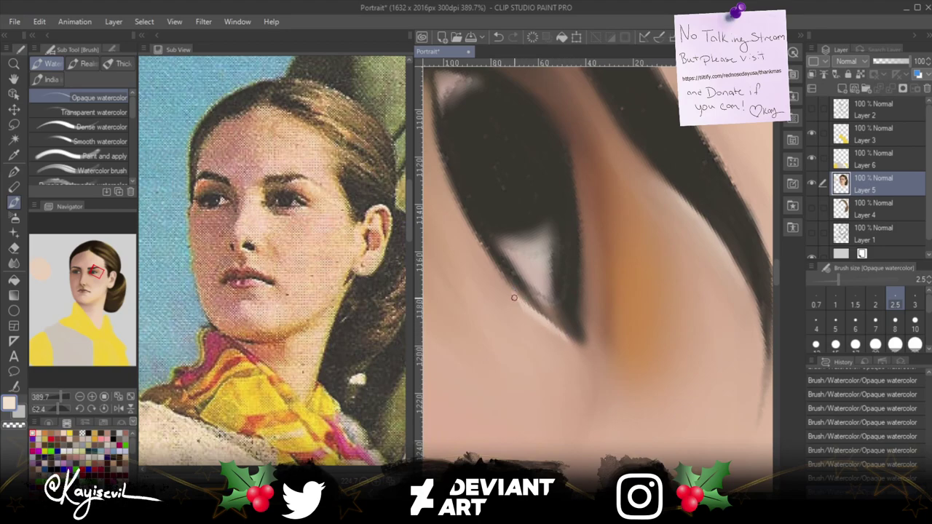
# Soften the thin highlight along the ear-side eye's lower outer lid with brush sizes 4 to 8, finishing at size 6.
pyautogui.press(']')
pyautogui.press(']')
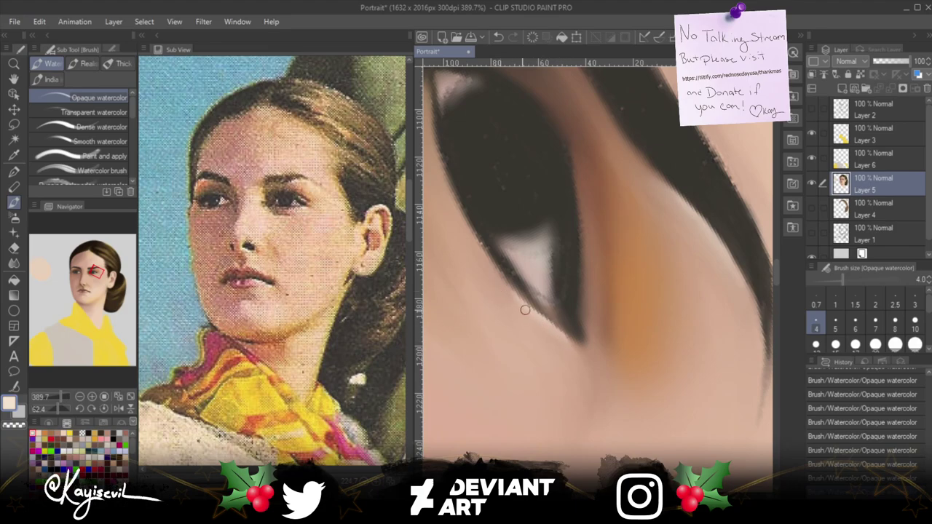
pyautogui.press(']')
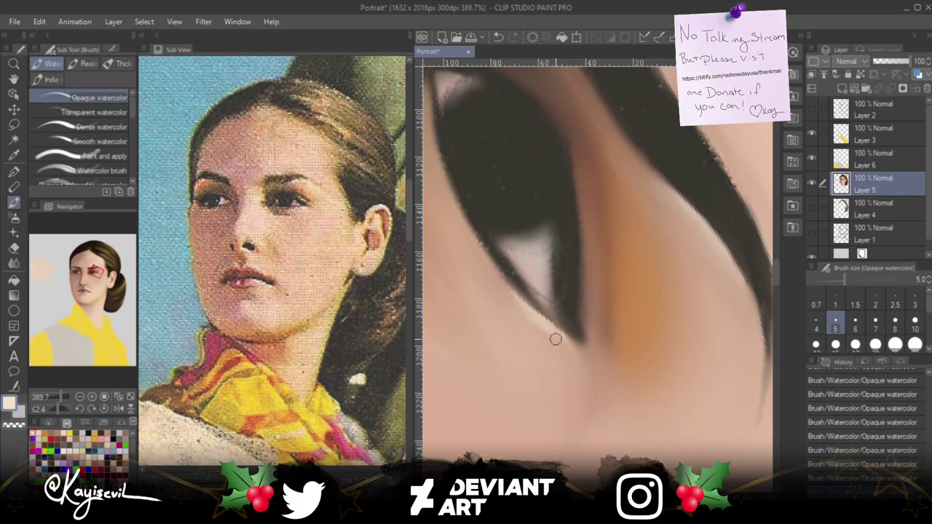
pyautogui.press(']')
pyautogui.press(']')
pyautogui.press(']')
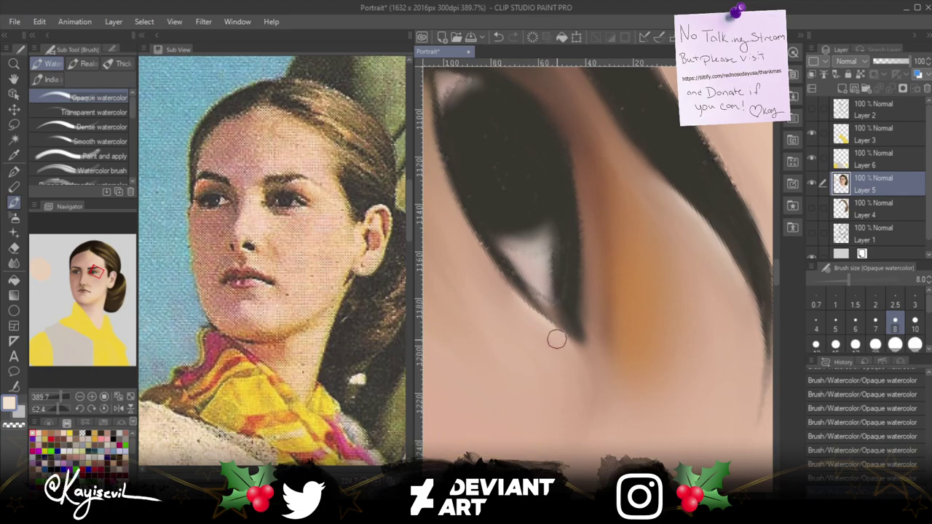
pyautogui.press('[')
pyautogui.press('[')
# Undo the last brush stroke.
pyautogui.scroll(-1, 478, 340)
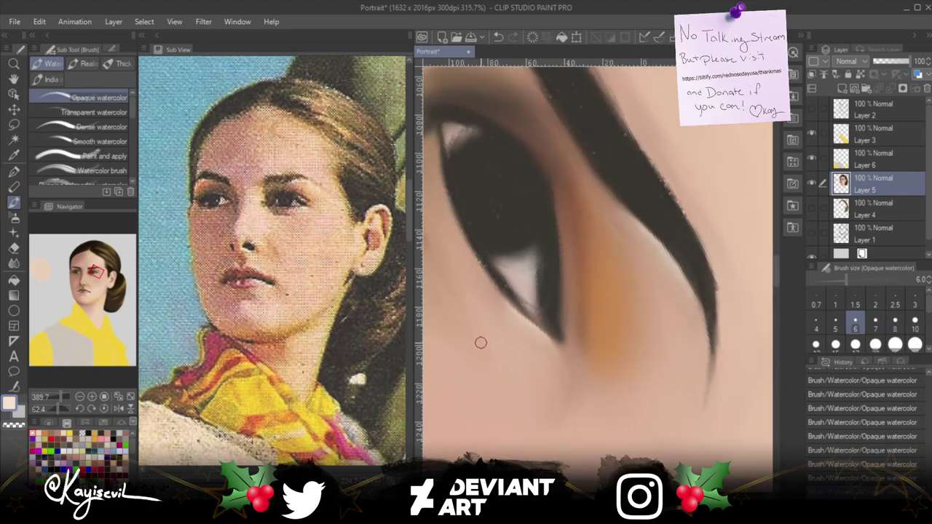
pyautogui.scroll(-4, 505, 435)
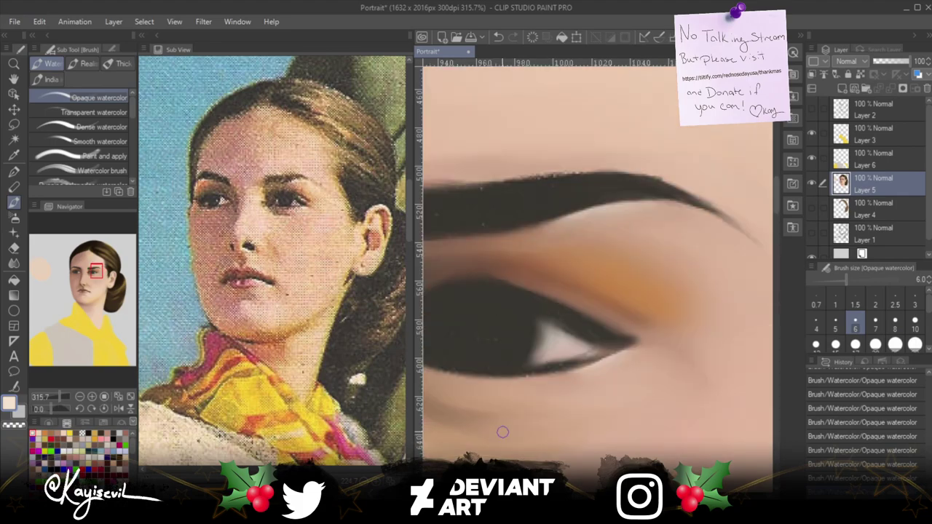
pyautogui.scroll(-1, 474, 436)
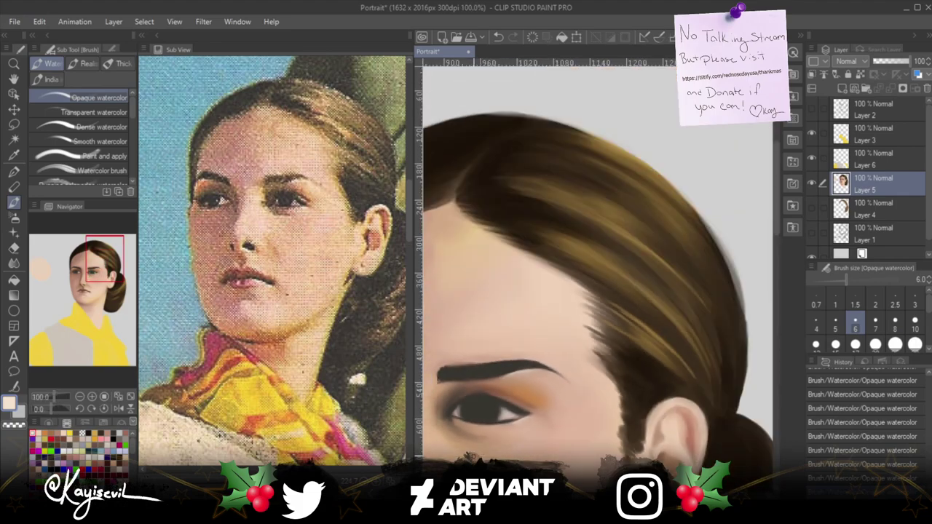
pyautogui.moveTo(466, 455); pyautogui.dragTo(592, 285)
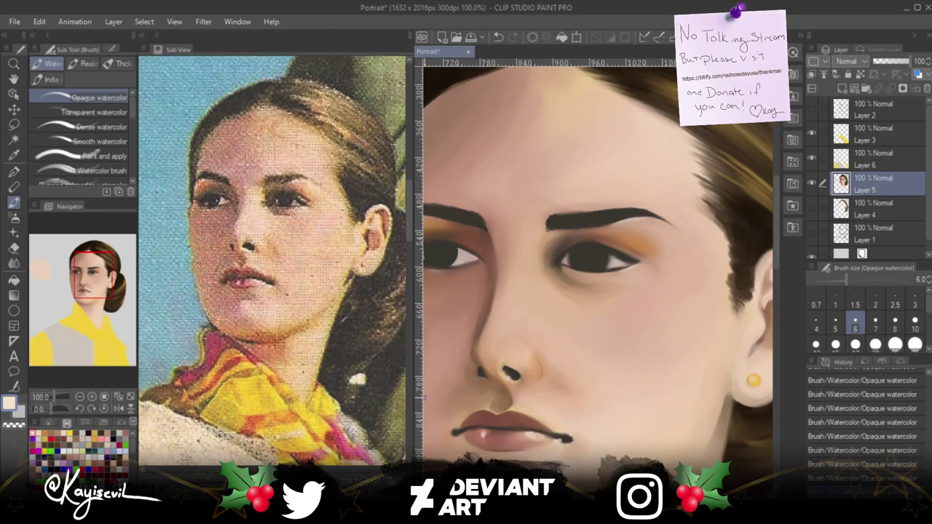
pyautogui.hotkey('ctrl', 'z')
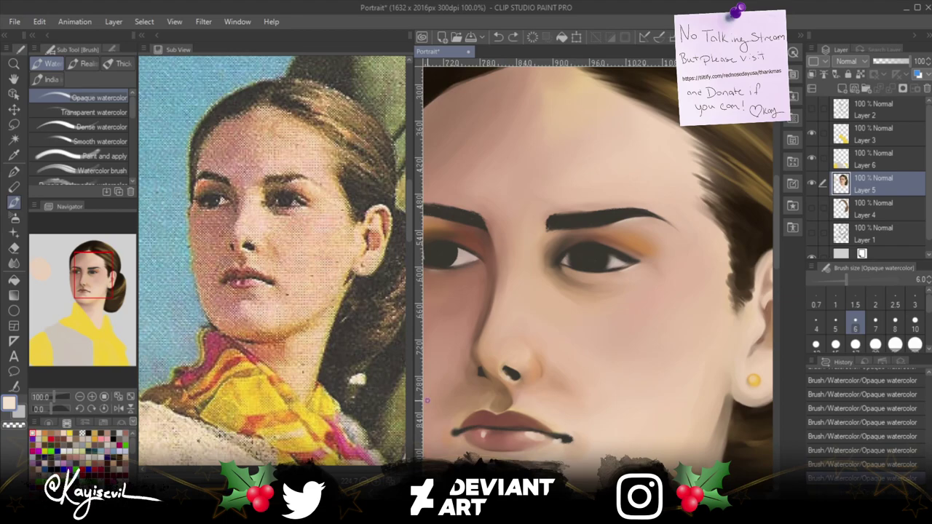
# Blend the small pale highlight on the lower lip's side farther from the ear with a size 6 brush.
pyautogui.moveTo(452, 420); pyautogui.dragTo(510, 362)
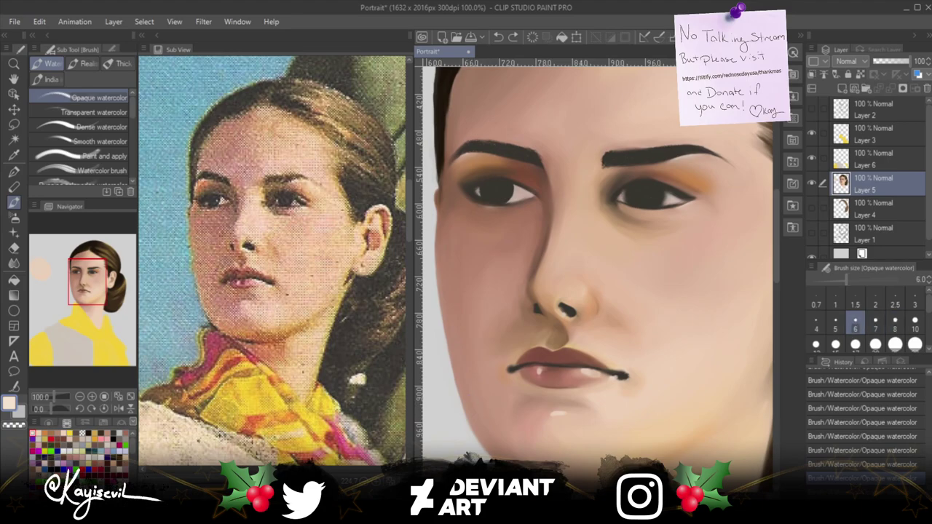
pyautogui.scroll(-3, 597, 262)
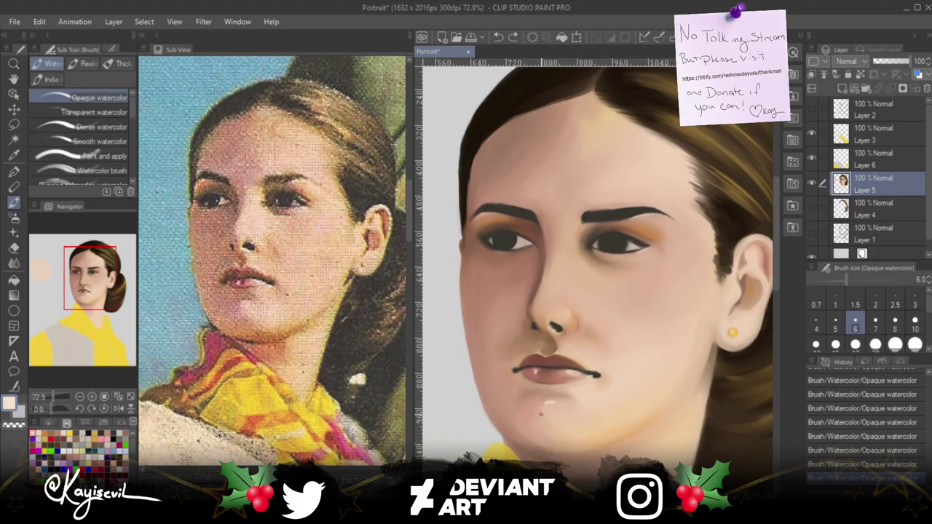
pyautogui.scroll(3, 540, 416)
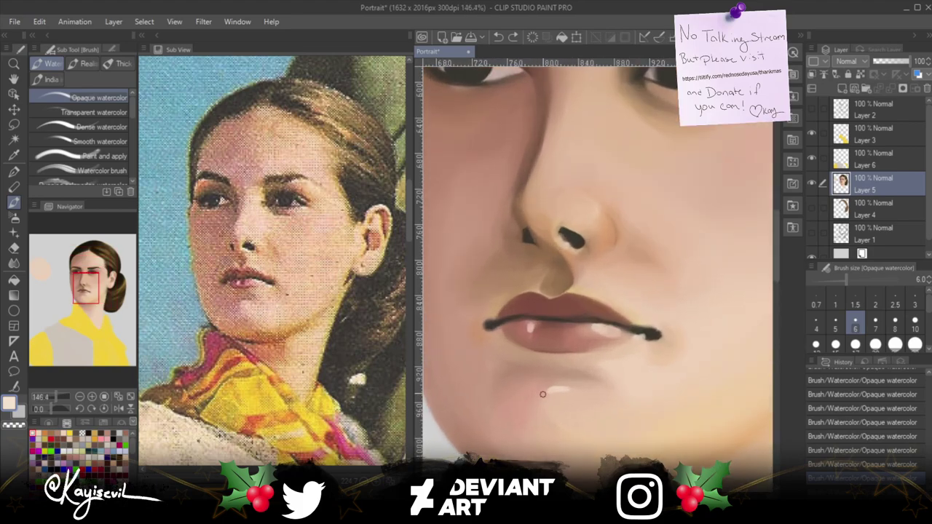
pyautogui.scroll(1, 530, 342)
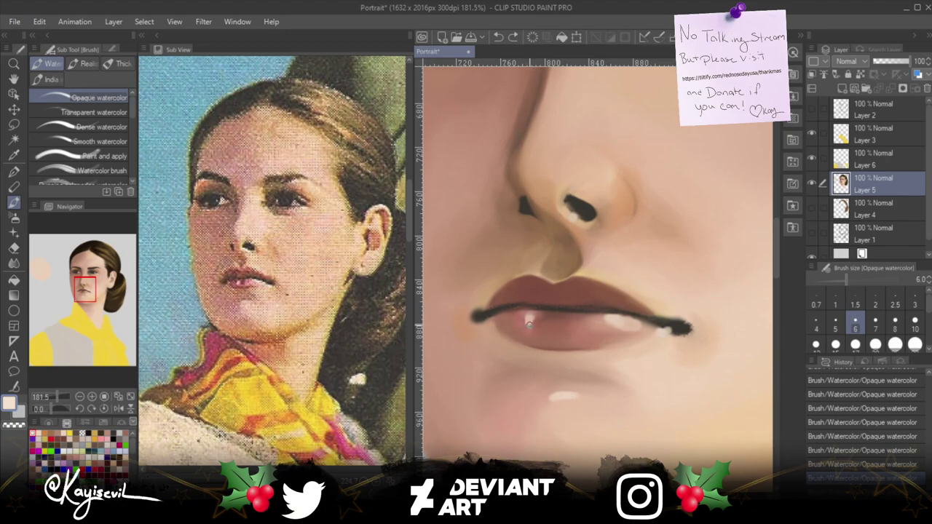
pyautogui.click(532, 319)
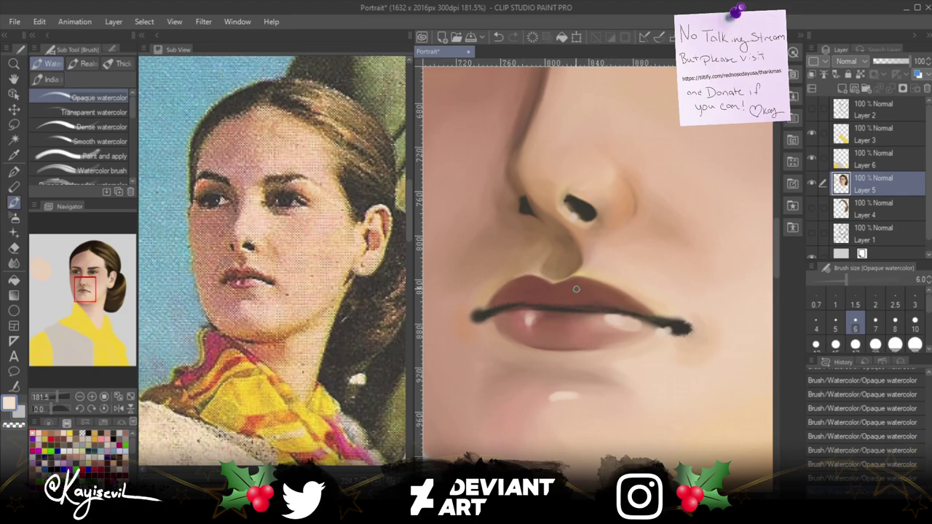
# Blend the wider pale highlight on the ear side of the lower lip with size 17 and size 10 brushes.
pyautogui.press(']')
pyautogui.press(']')
pyautogui.press(']')
pyautogui.press(']')
pyautogui.press(']')
pyautogui.press(']')
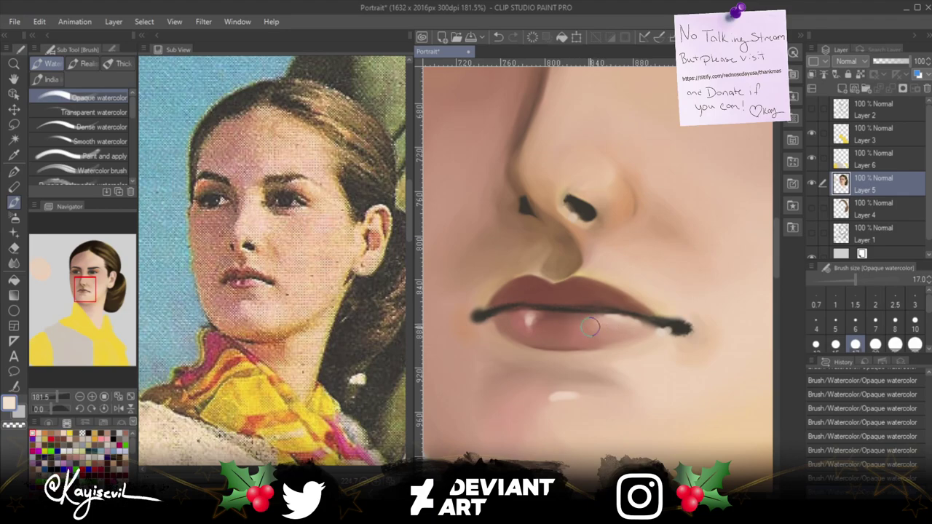
pyautogui.press('[')
pyautogui.press('[')
pyautogui.press('[')
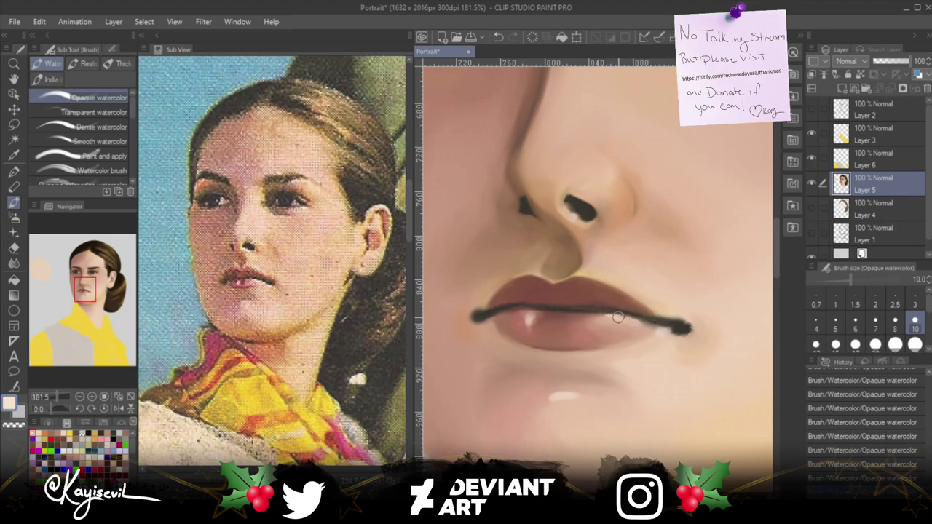
# Soften the pale edge along the lower lip toward the ear-side mouth corner with size 8 and size 12 brushes.
pyautogui.press('[')
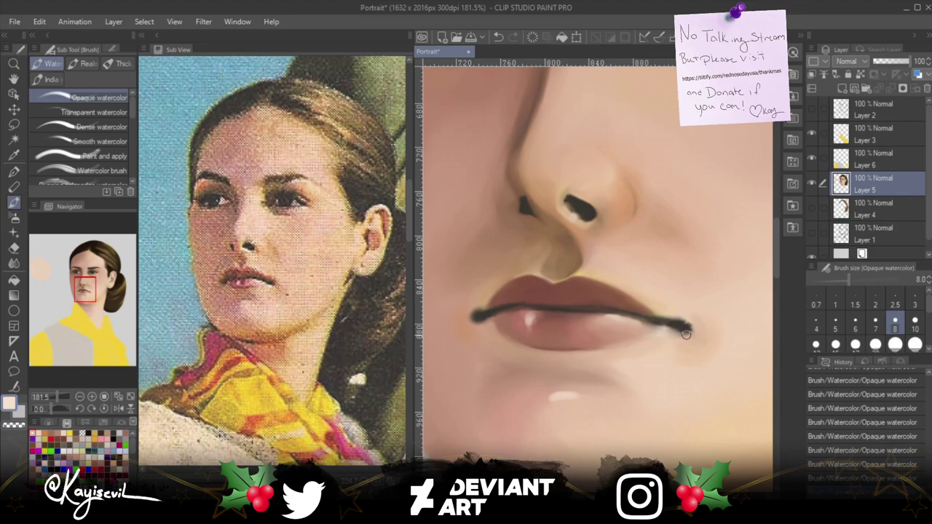
pyautogui.press(']')
pyautogui.press(']')
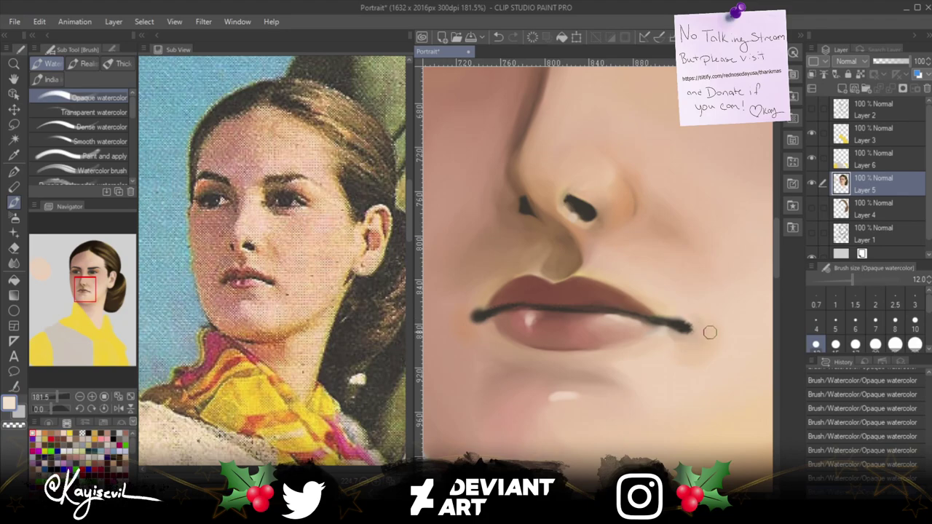
# Blend the pale chin highlight with a size 17 brush and refine the ear-side lower lip highlight at sizes 15 and 10.
pyautogui.press(']')
pyautogui.press(']')
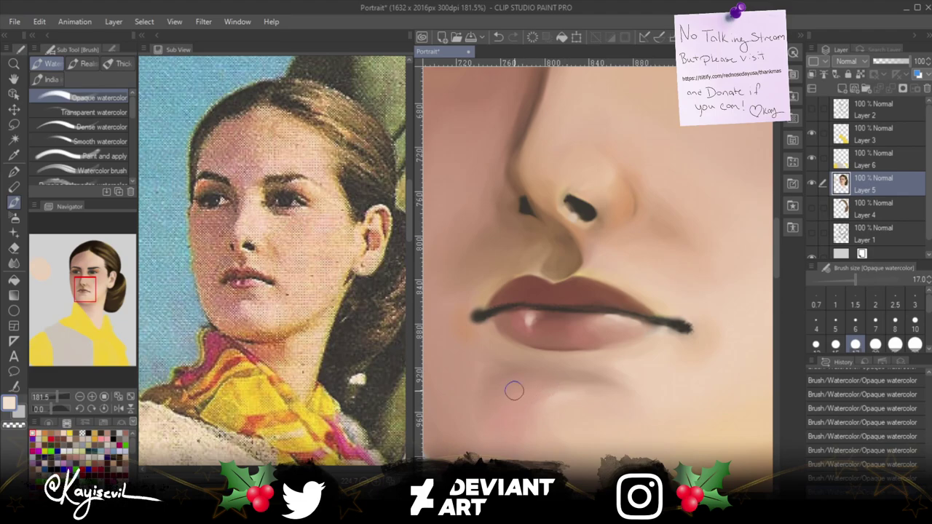
pyautogui.press('[')
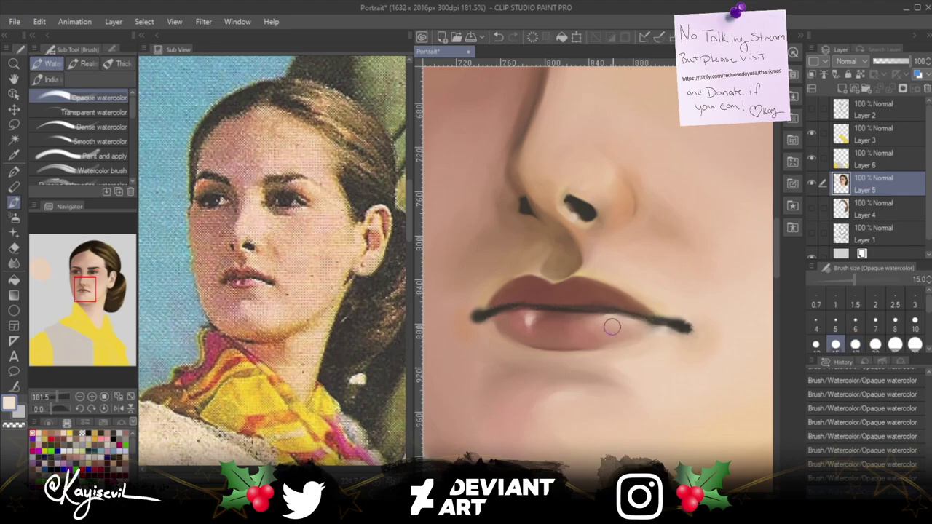
pyautogui.press('[')
pyautogui.press('[')
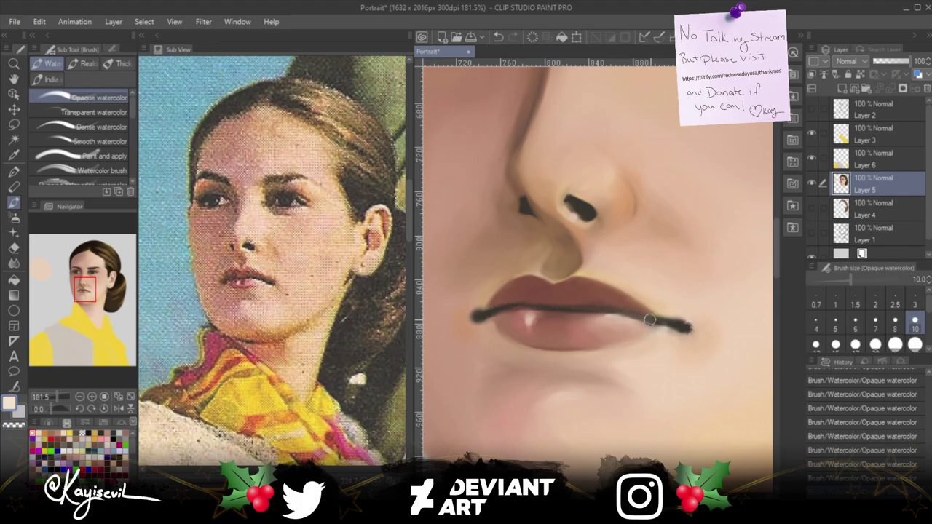
# Redraw the dark line between the lips from corner to corner with the Pastel pencil at size 4 in near-black.
pyautogui.click(13, 187)
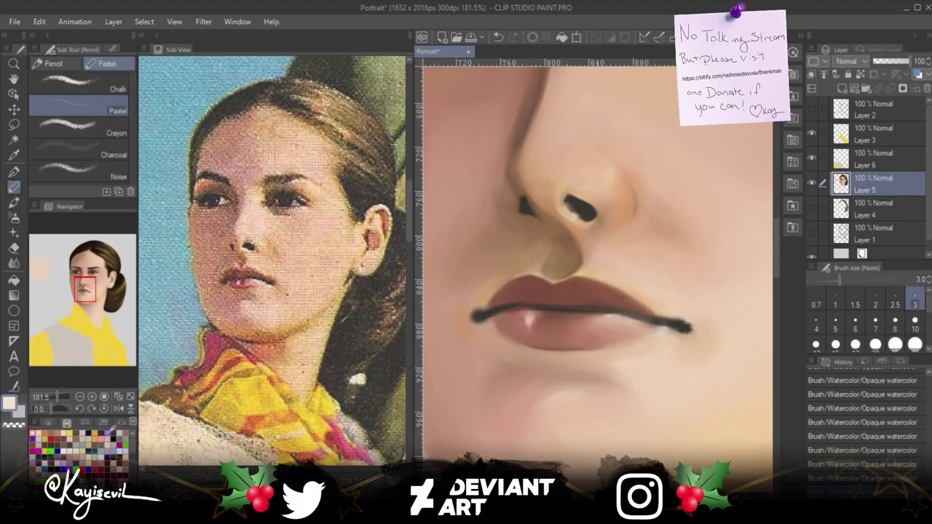
pyautogui.click(108, 432)
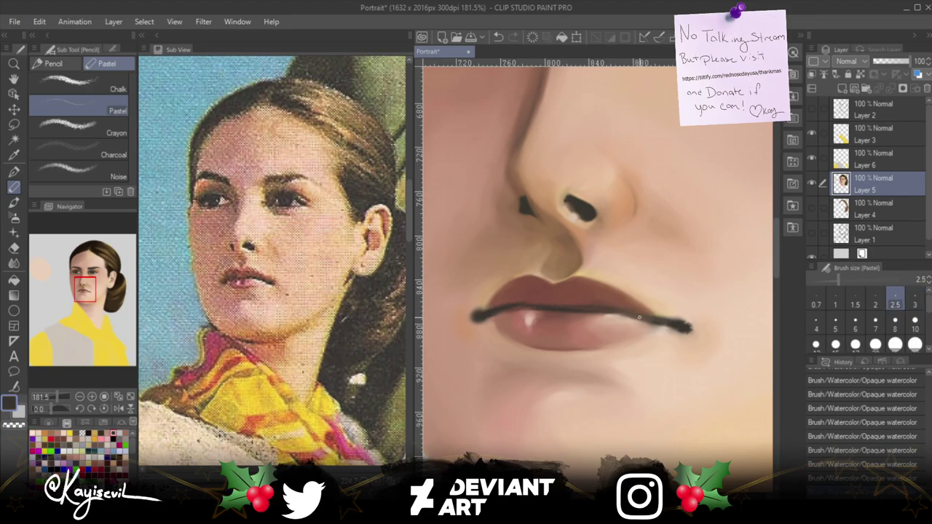
pyautogui.press(']')
pyautogui.moveTo(620, 312)
pyautogui.mouseDown()
pyautogui.moveTo(659, 322)
pyautogui.moveTo(582, 311)
pyautogui.moveTo(602, 307)
pyautogui.mouseUp()
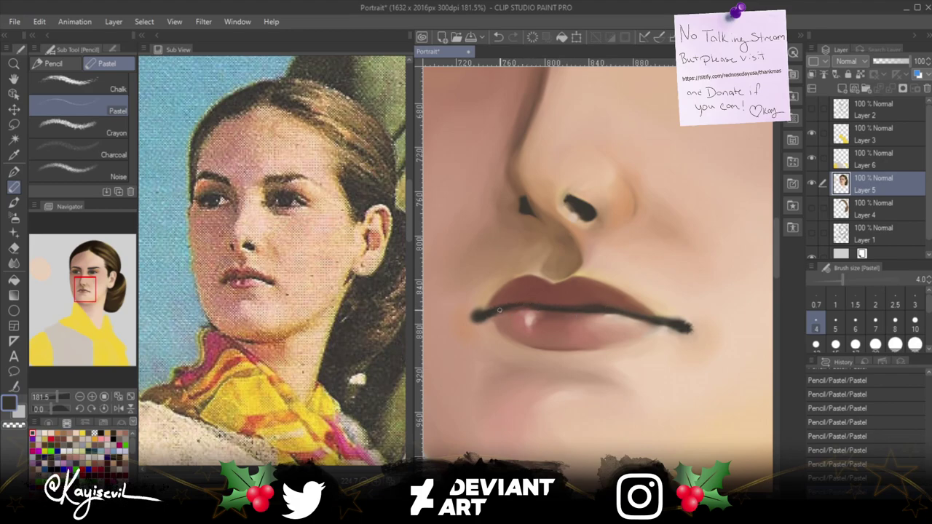
pyautogui.moveTo(475, 315)
pyautogui.mouseDown()
pyautogui.moveTo(541, 303)
pyautogui.moveTo(668, 325)
pyautogui.mouseUp()
# Tint the upper lip's side farther from the ear with a purplish red Pastel at size 8, checking the reference's mouth.
pyautogui.scroll(3, 227, 295)
pyautogui.scroll(-2, 226, 313)
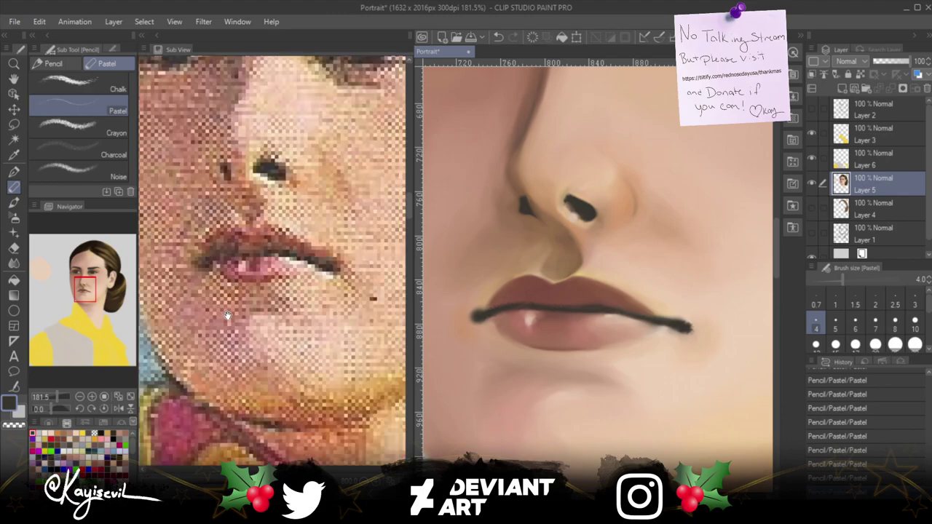
pyautogui.scroll(-3, 230, 317)
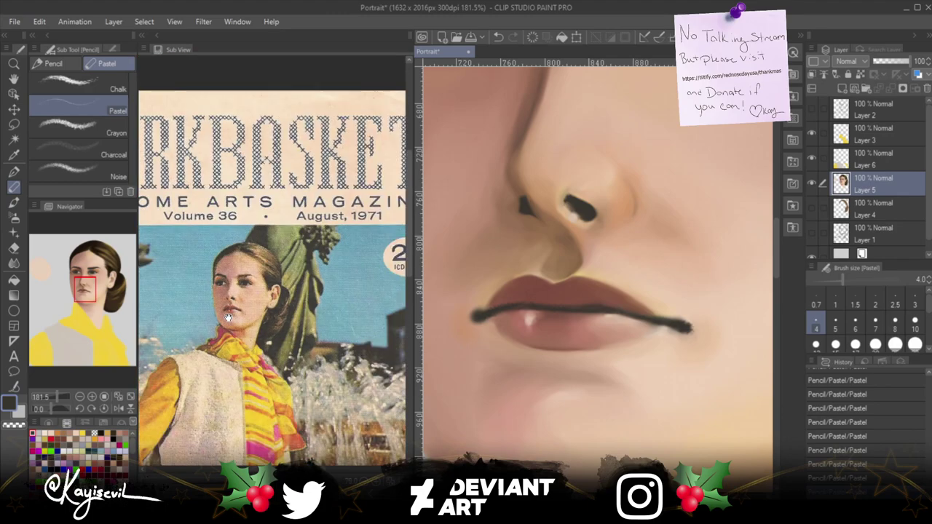
pyautogui.scroll(1, 227, 318)
pyautogui.moveTo(227, 318); pyautogui.dragTo(256, 227)
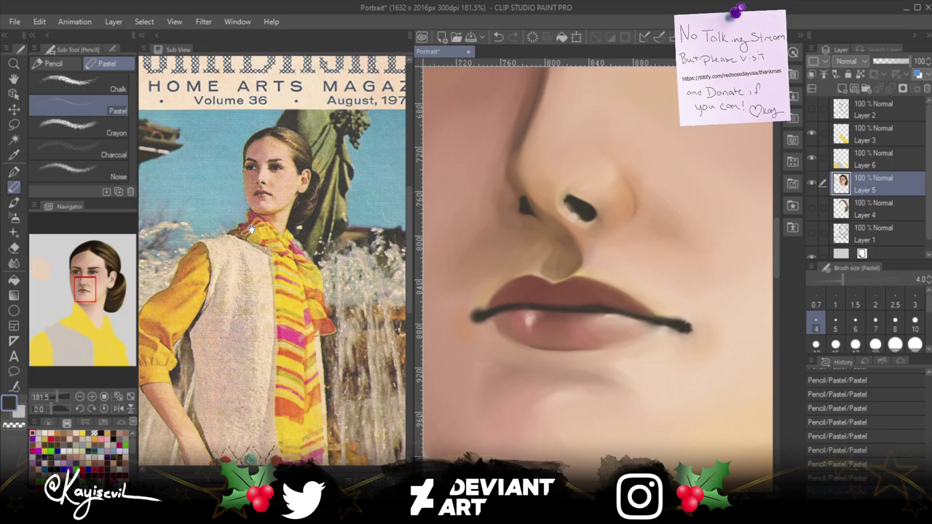
pyautogui.click(64, 437)
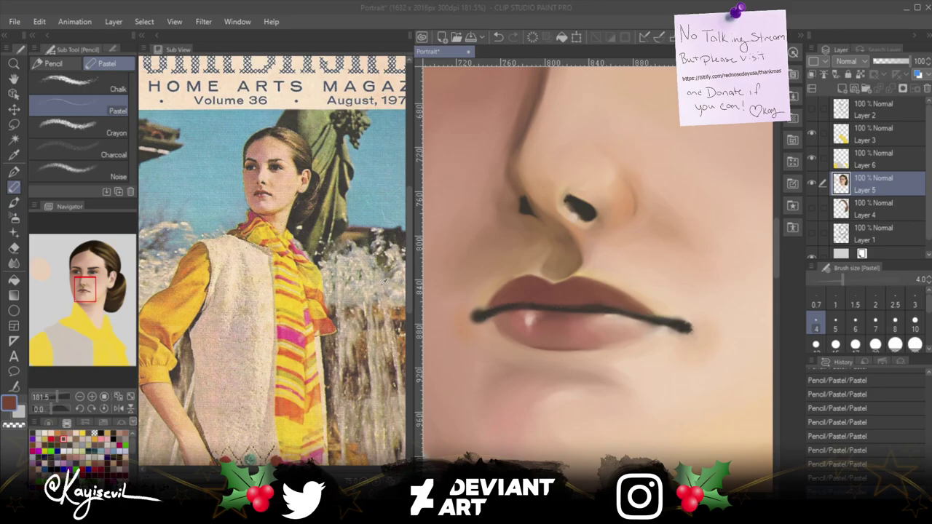
pyautogui.keyDown('alt'); pyautogui.click(528, 291); pyautogui.keyUp('alt')
pyautogui.press(']')
pyautogui.press(']')
pyautogui.press(']')
pyautogui.press(']')
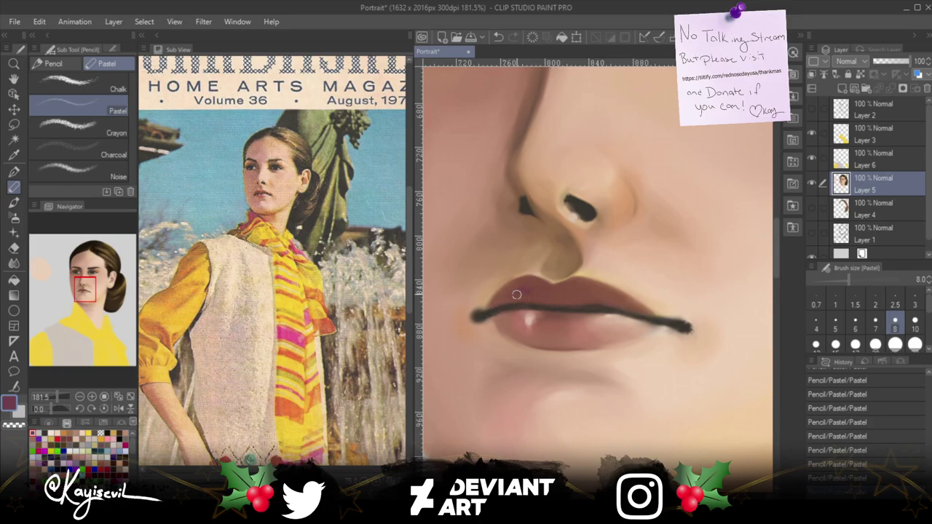
# Blend the purplish tint into the upper lip with the Opaque watercolor brush at size 10.
pyautogui.press('b')
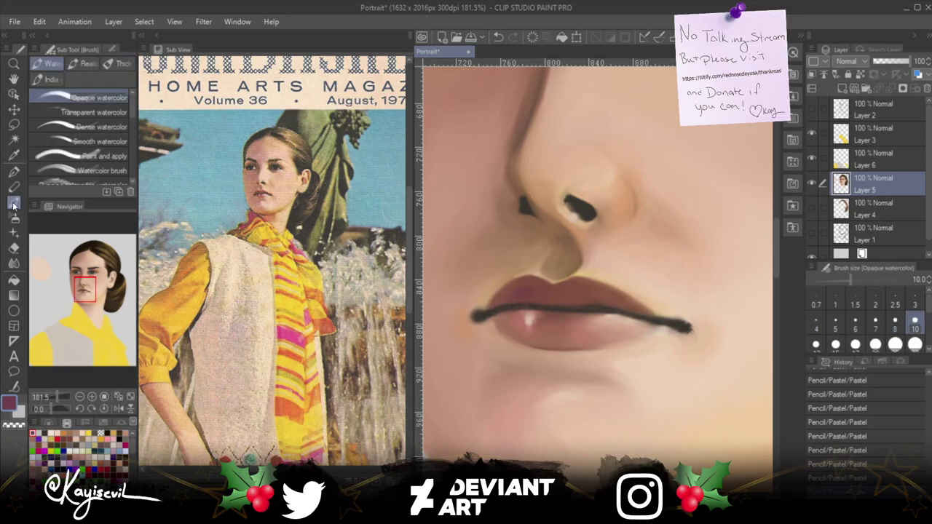
pyautogui.moveTo(525, 287); pyautogui.dragTo(533, 297)
pyautogui.click(531, 294)
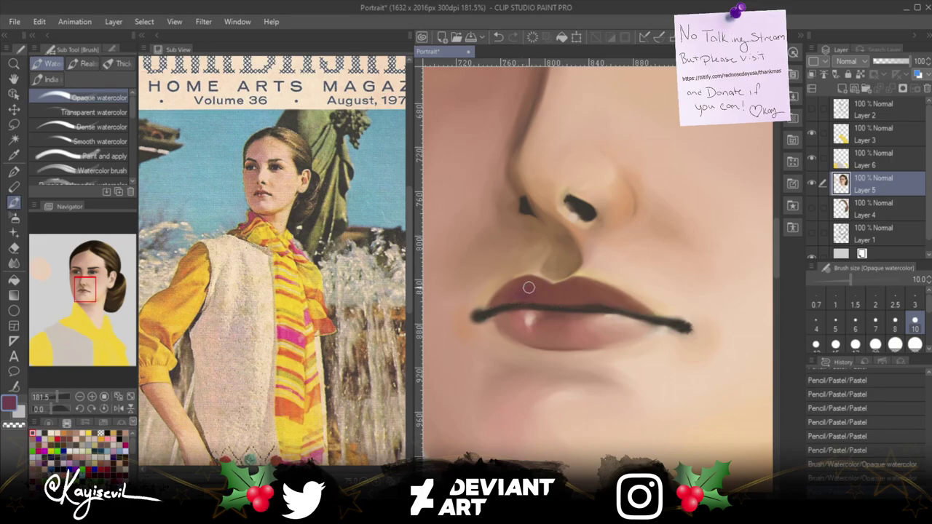
pyautogui.hotkey('ctrl', 'y')
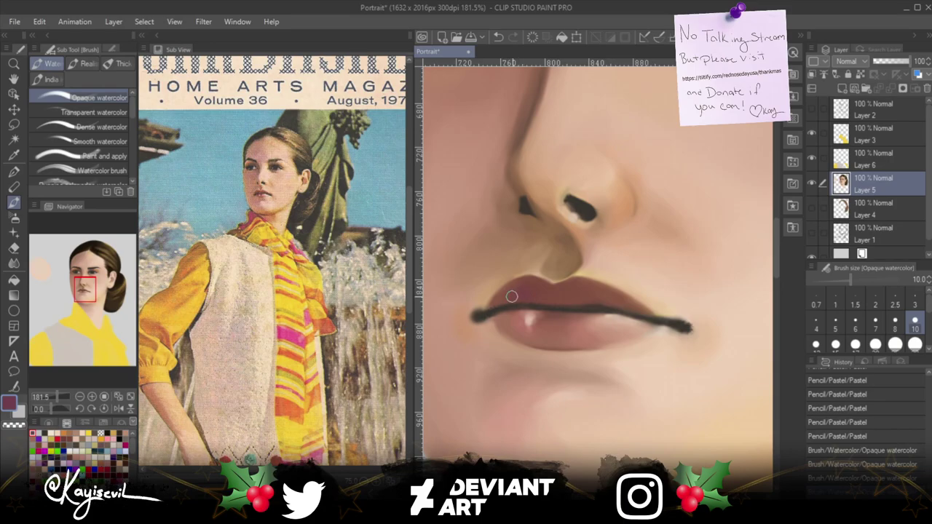
pyautogui.hotkey('ctrl', 'y')
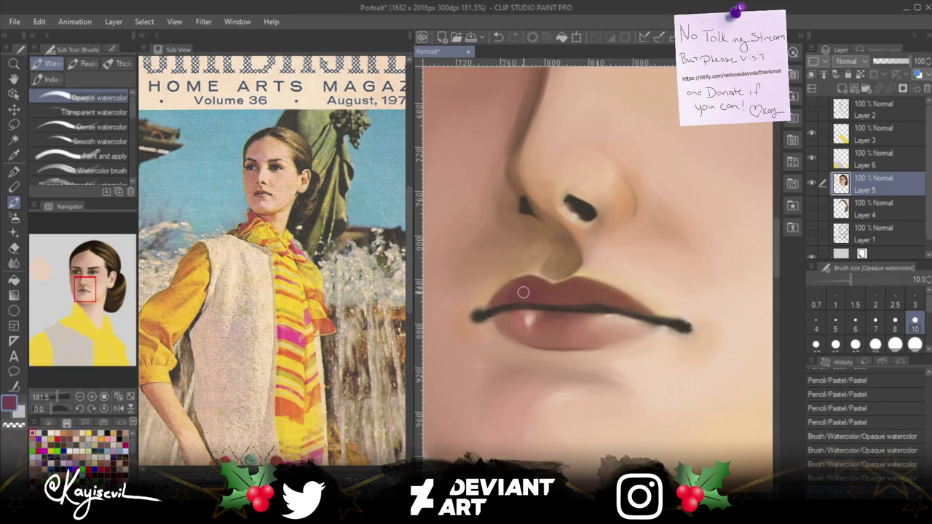
pyautogui.hotkey('ctrl', 'y')
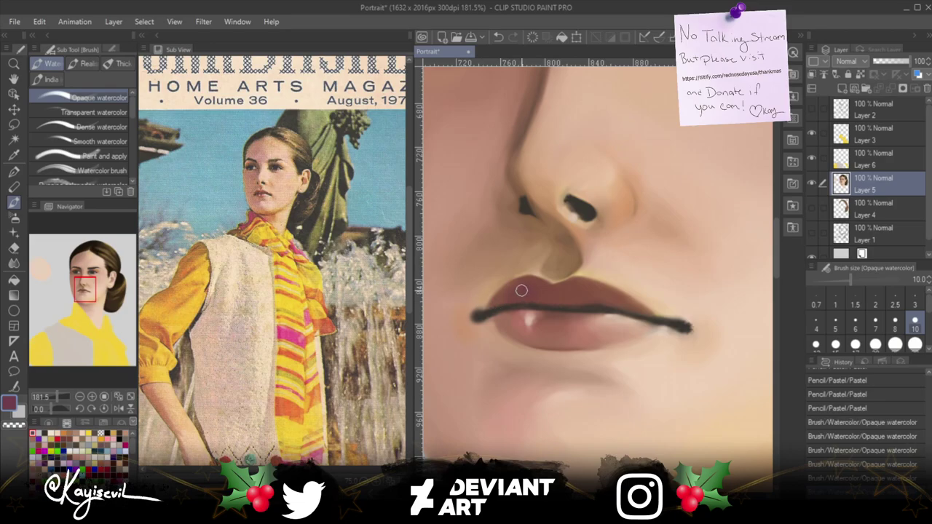
pyautogui.hotkey('ctrl', 'y')
pyautogui.hotkey('ctrl', 'y')
pyautogui.hotkey('ctrl', 'y')
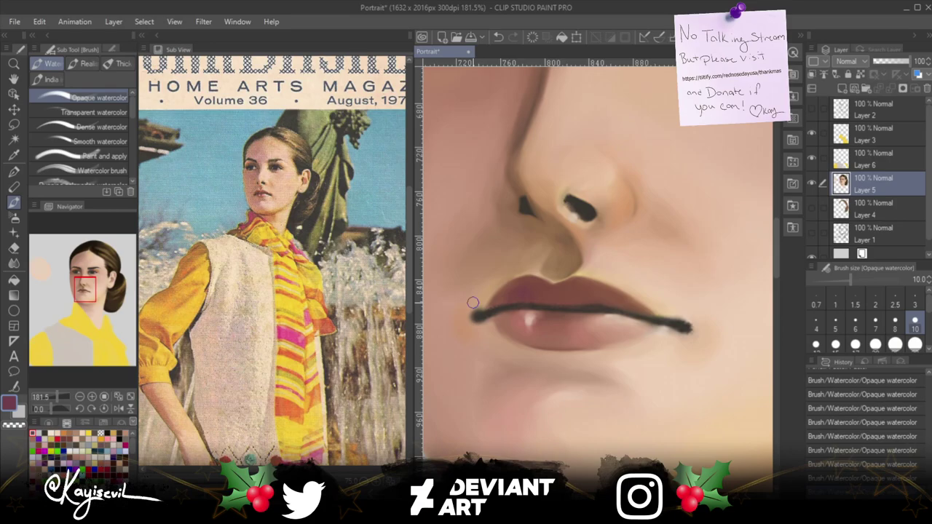
# Pick a darker plum colour and deepen the upper lip's side farther from the ear with brush sizes 10, 8 and 6.
pyautogui.doubleClick(8, 402)
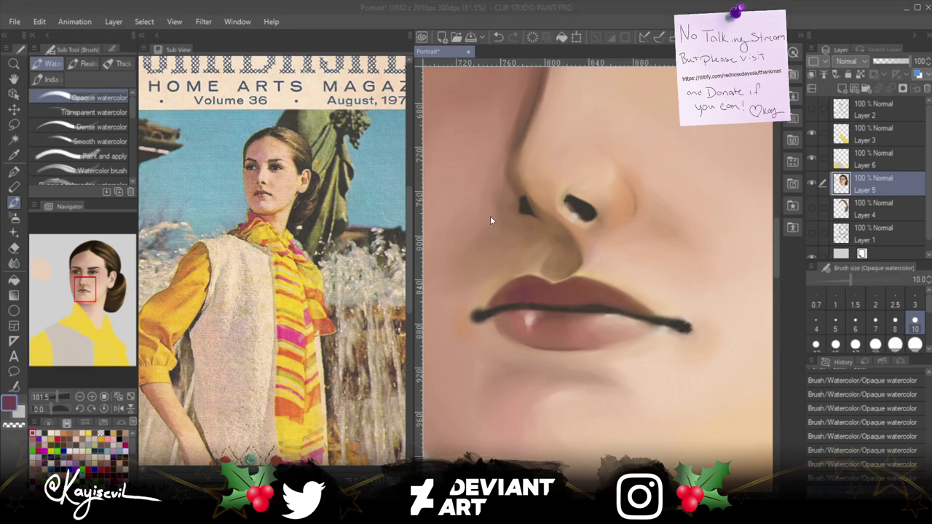
pyautogui.press('Return')
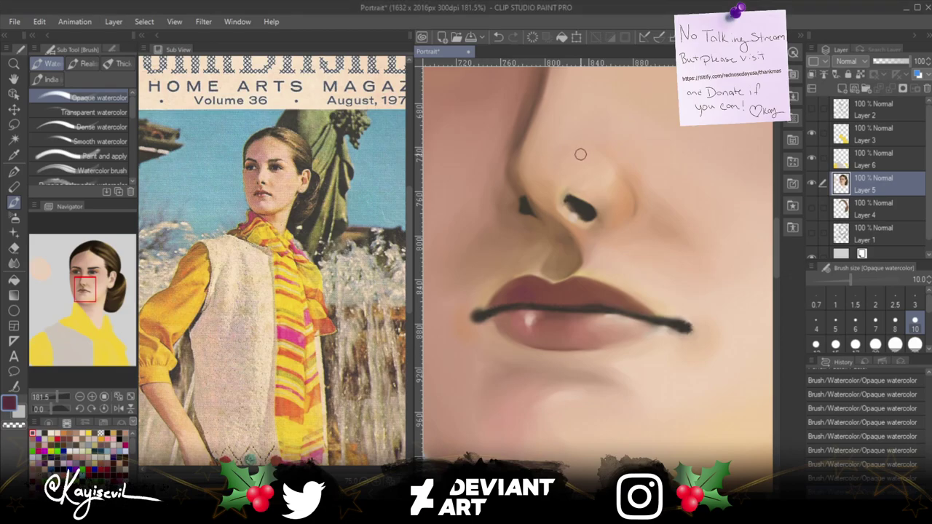
pyautogui.click(522, 297)
pyautogui.moveTo(519, 287); pyautogui.dragTo(533, 289)
pyautogui.press('[')
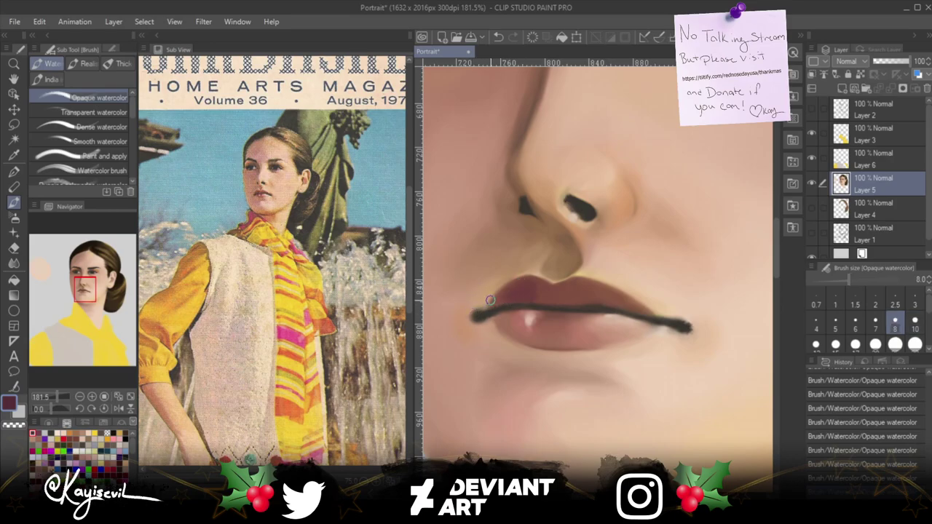
pyautogui.press('[')
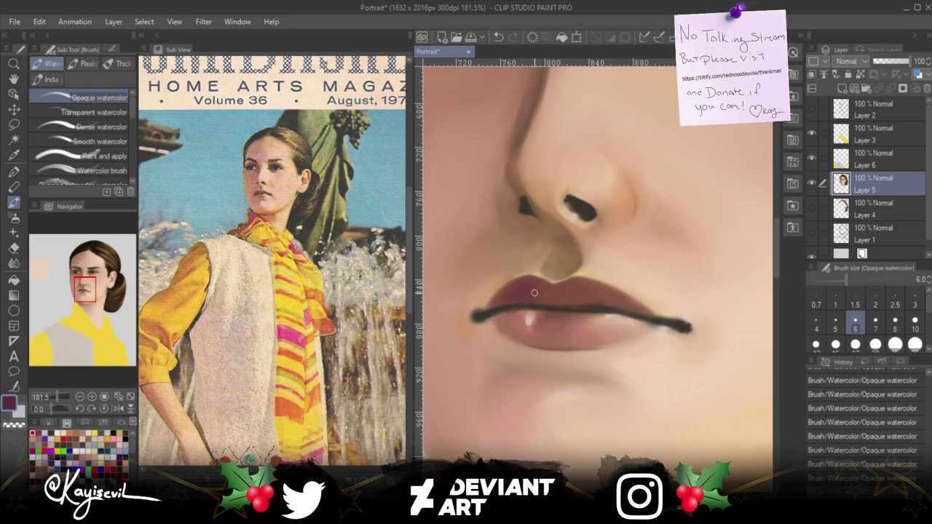
# Shade the lower lip beside its small pale highlight in dark plum, blending with brush sizes 8 to 15.
pyautogui.press(']')
pyautogui.press(']')
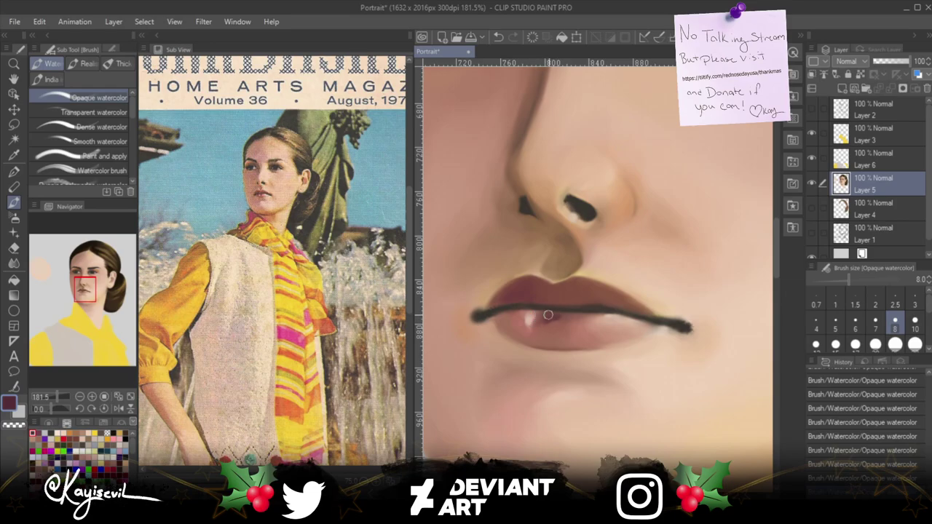
pyautogui.press(']')
pyautogui.press(']')
pyautogui.press(']')
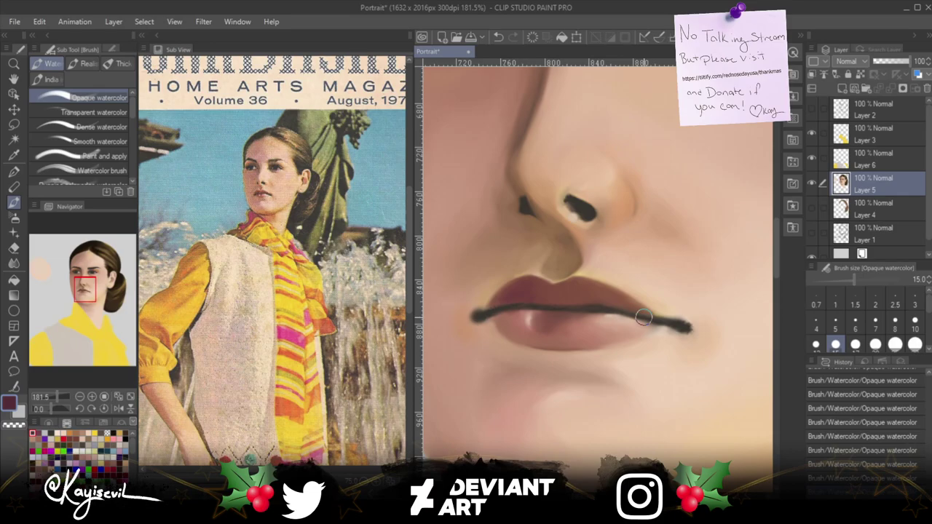
# Blend away the pale highlight beneath the ear-side nostril with brush sizes 10, 8 and 12.
pyautogui.press('[')
pyautogui.press('[')
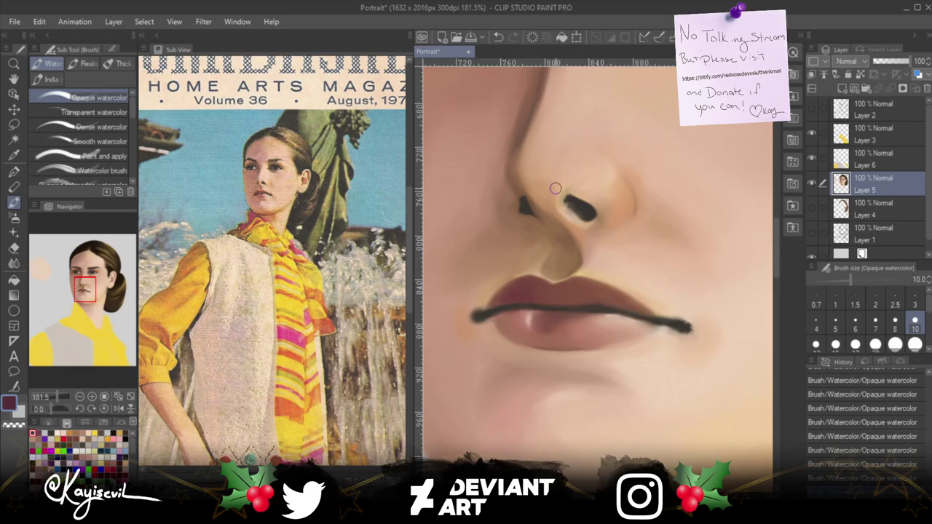
pyautogui.press('[')
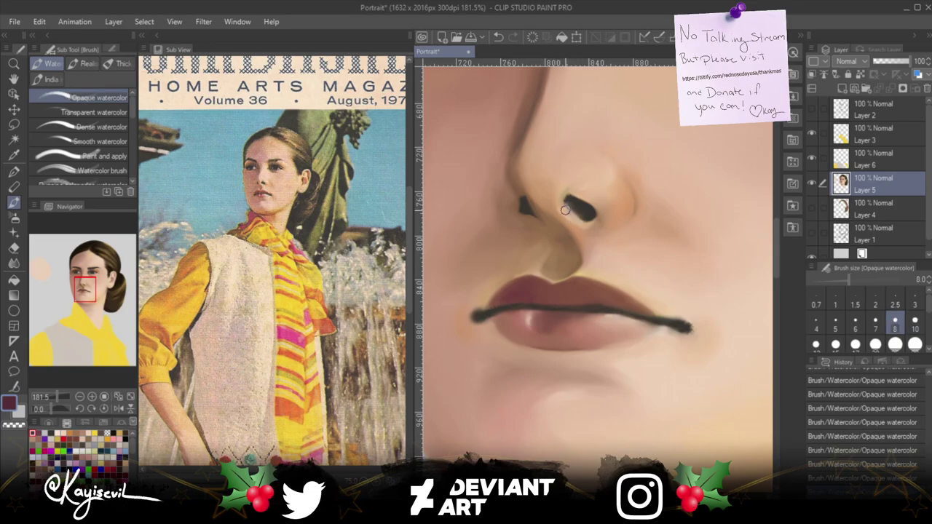
pyautogui.press(']')
pyautogui.press(']')
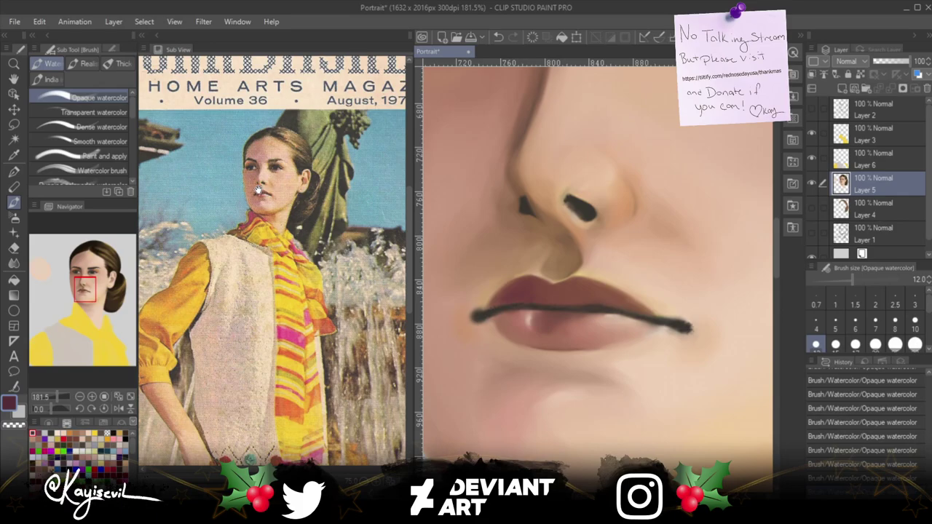
# Soften the chin and the area below the lower lip with size 12 and size 17 brushes, following the reference.
pyautogui.scroll(5, 257, 191)
pyautogui.moveTo(257, 190); pyautogui.dragTo(228, 255)
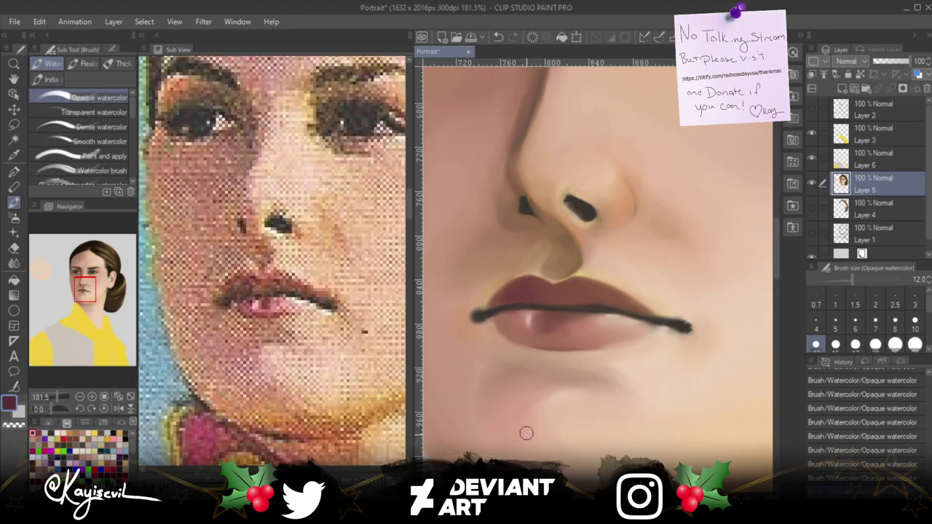
pyautogui.scroll(-3, 448, 433)
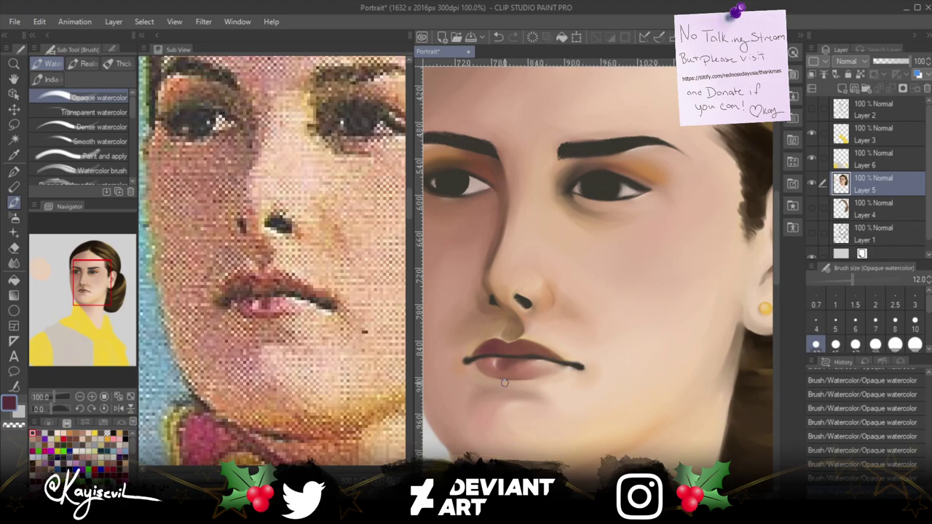
pyautogui.press(']')
pyautogui.press(']')
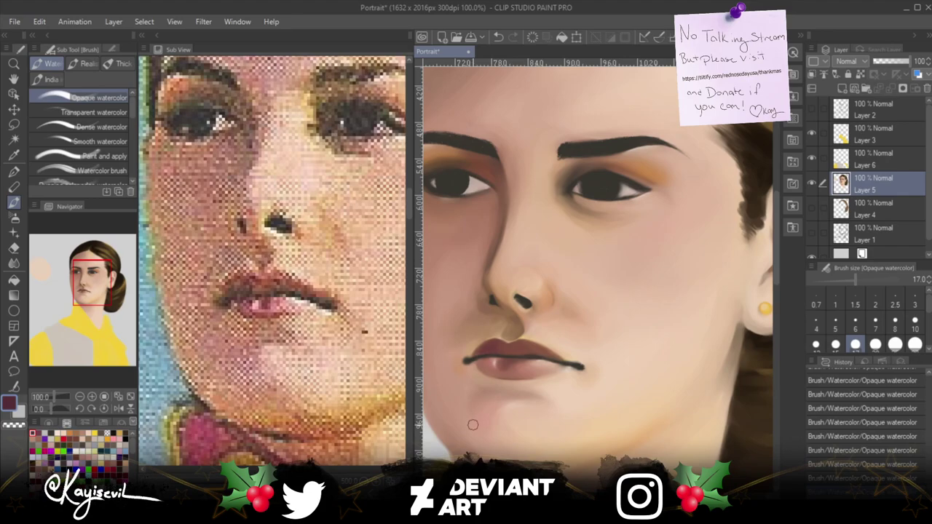
# Pick an orange-brown and shade the neck just under the jaw with a size 40 to 50 opaque watercolor brush.
pyautogui.scroll(-4, 450, 409)
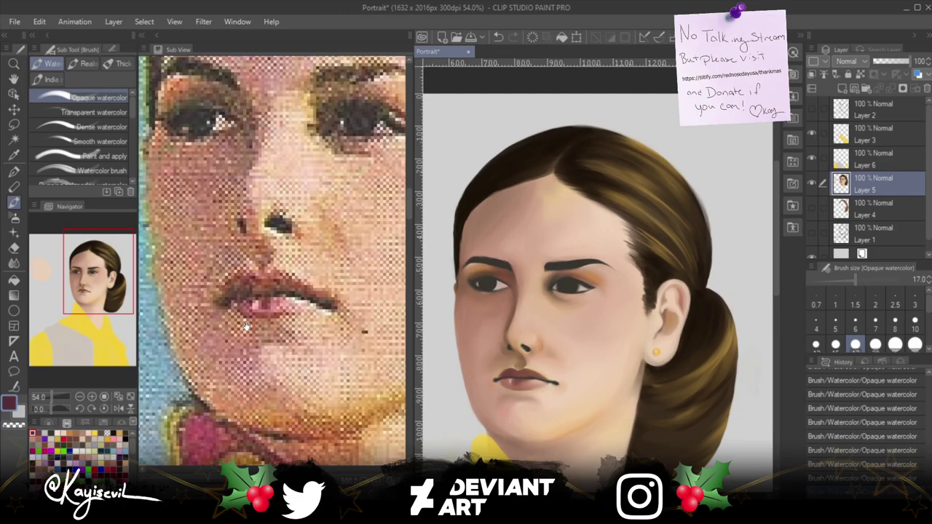
pyautogui.scroll(-2, 246, 327)
pyautogui.moveTo(254, 367); pyautogui.dragTo(248, 388)
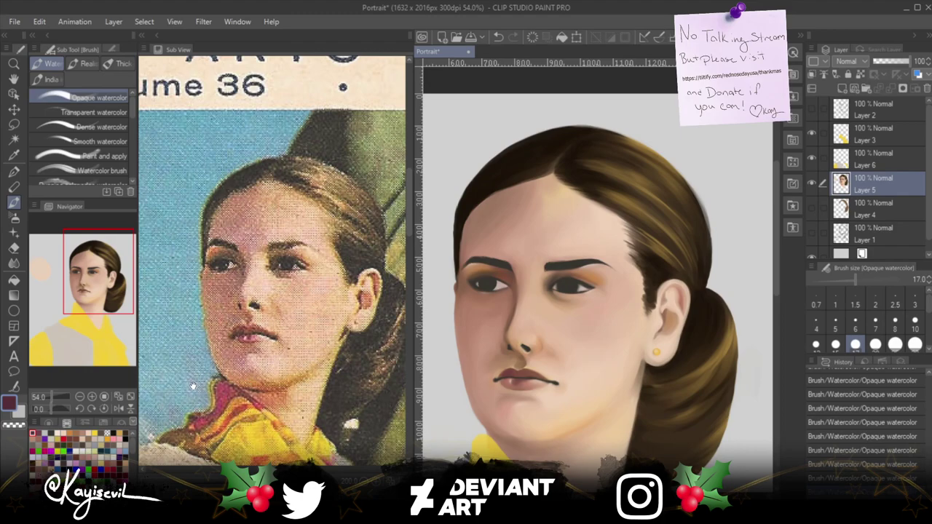
pyautogui.scroll(-2, 675, 376)
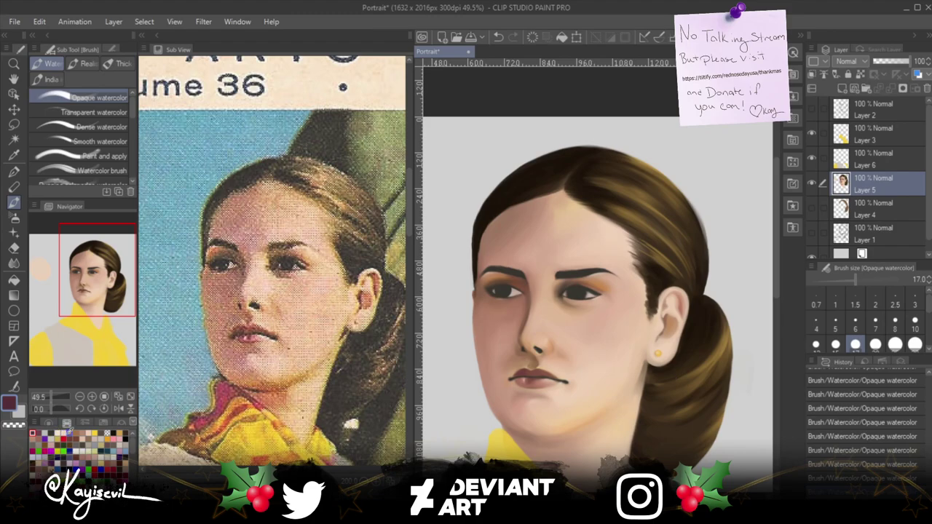
pyautogui.click(71, 434)
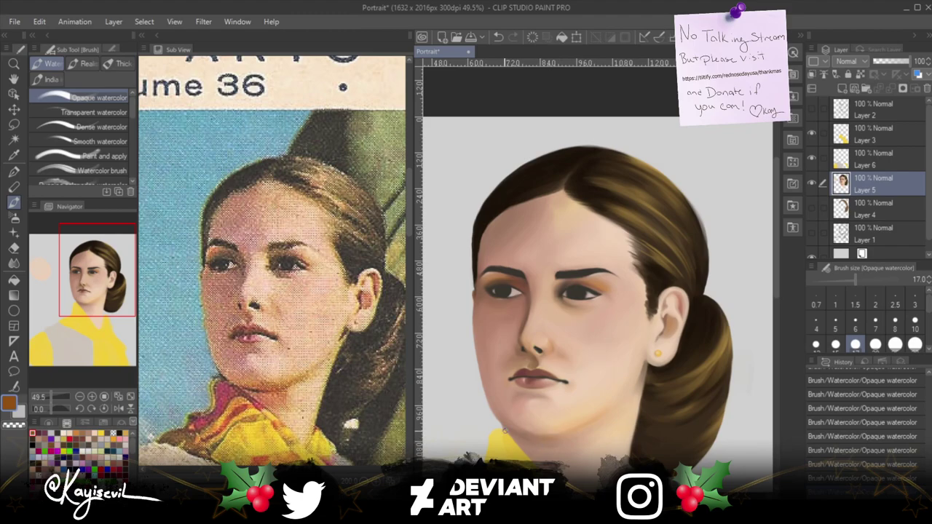
pyautogui.press(']')
pyautogui.press(']')
pyautogui.press(']')
pyautogui.press(']')
pyautogui.scroll(-1, 259, 364)
pyautogui.scroll(-1, 492, 406)
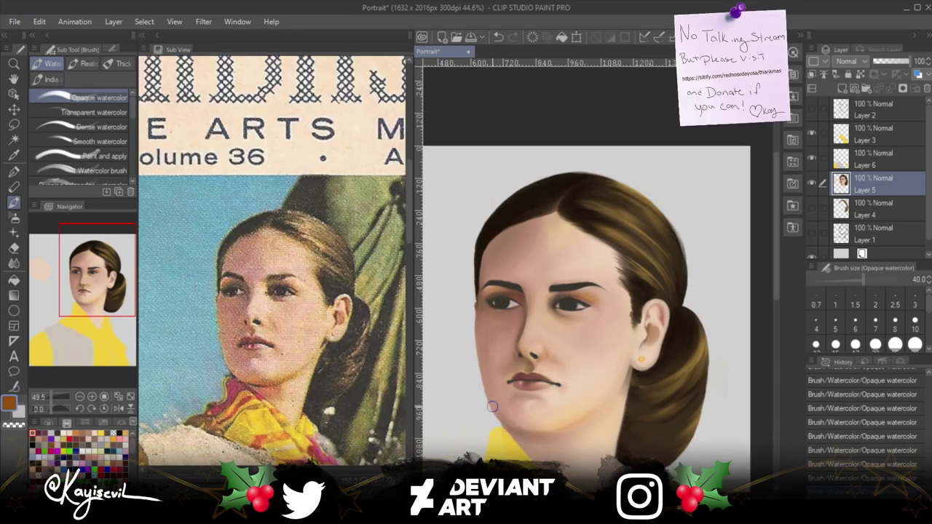
pyautogui.scroll(-2, 492, 407)
pyautogui.moveTo(458, 437)
pyautogui.mouseDown()
pyautogui.moveTo(472, 361)
pyautogui.moveTo(531, 294)
pyautogui.mouseUp()
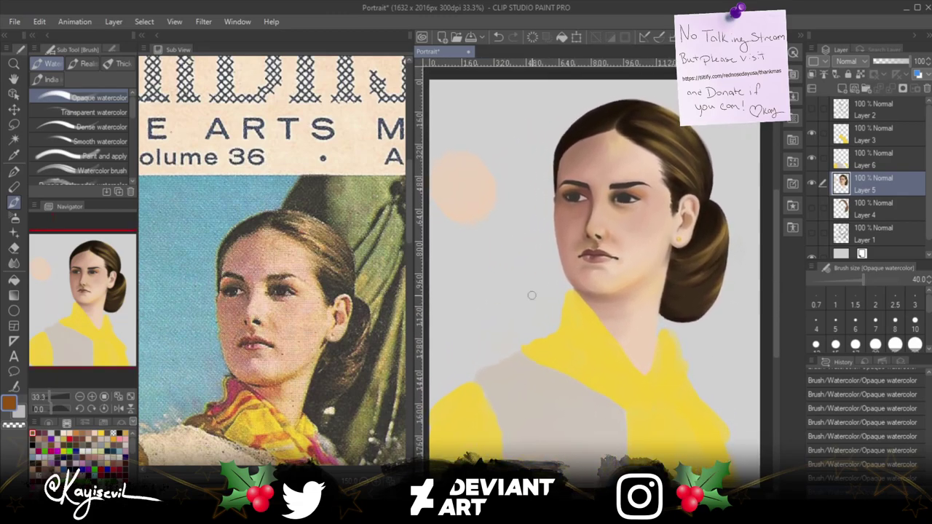
pyautogui.moveTo(211, 356); pyautogui.dragTo(211, 244)
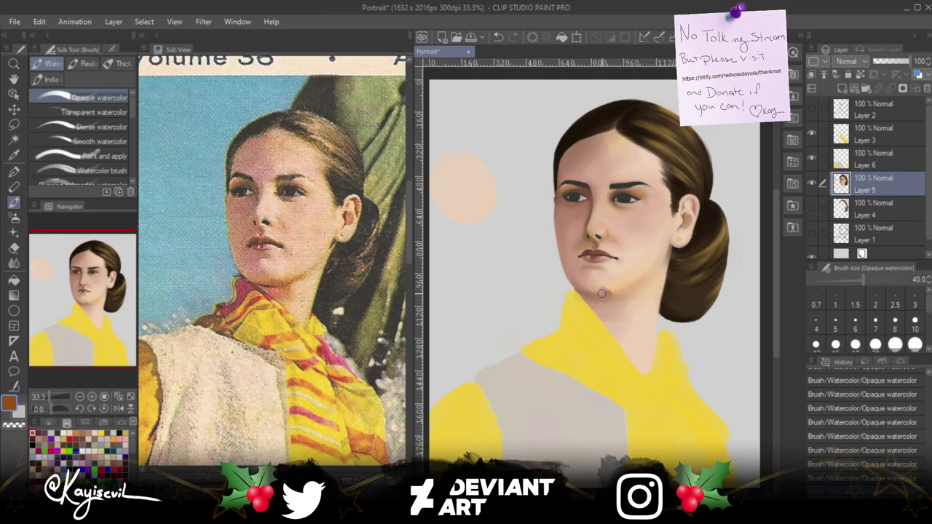
pyautogui.moveTo(603, 294); pyautogui.dragTo(621, 291)
pyautogui.hotkey('ctrl', 'z')
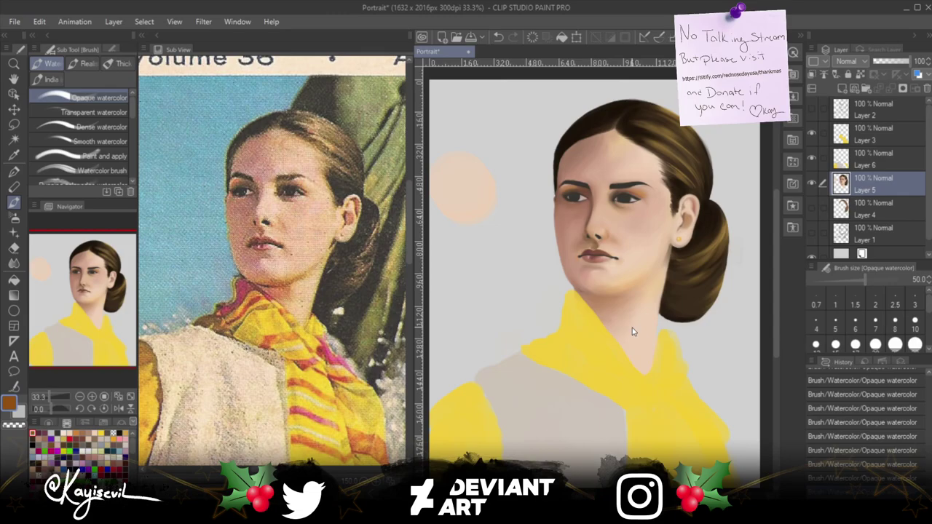
# Soften the shading down the neck with a size 80 brush.
pyautogui.press(']')
pyautogui.press(']')
pyautogui.press(']')
pyautogui.click(638, 303)
# Check the old hair underpainting on Layer 4 and delete that layer.
pyautogui.click(808, 230)
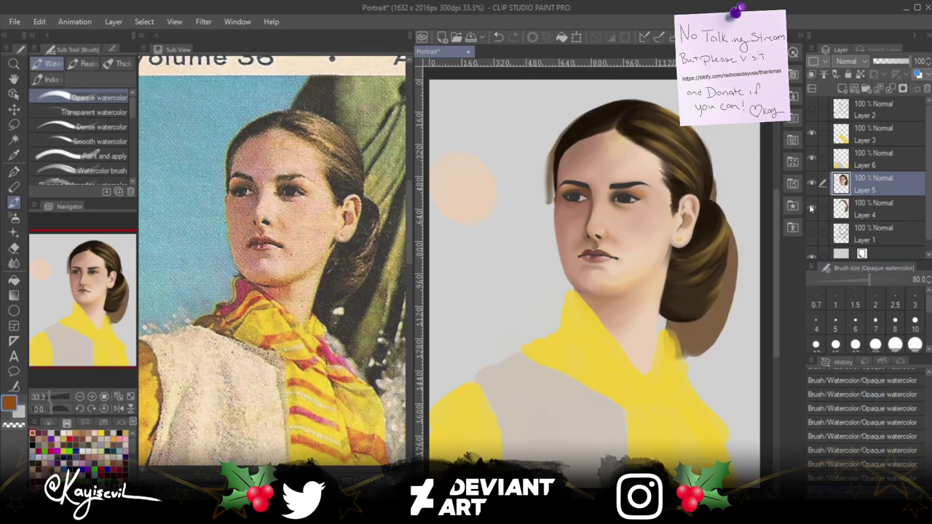
pyautogui.click(808, 205)
pyautogui.click(867, 216)
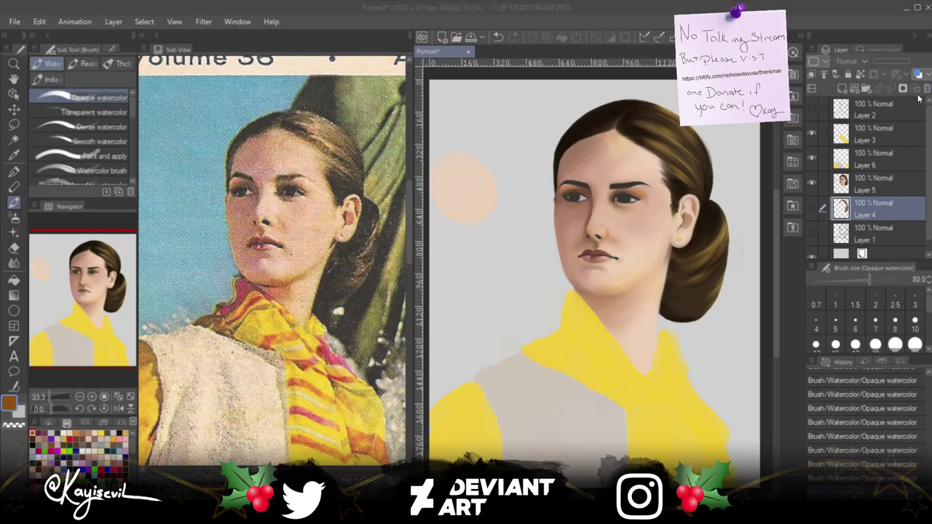
pyautogui.hotkey('ctrl', 'e')
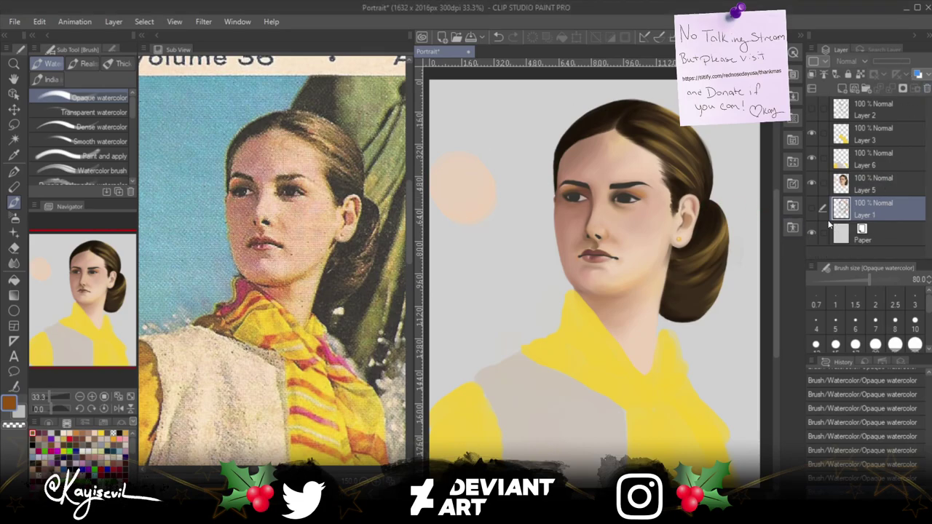
# Preview the rough grey outline on Layer 1 and delete that layer.
pyautogui.click(811, 209)
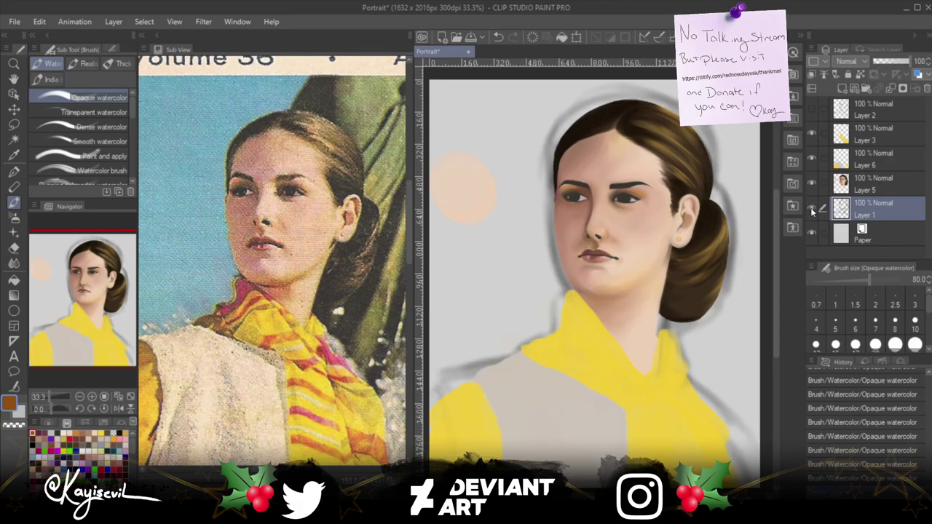
pyautogui.click(811, 208)
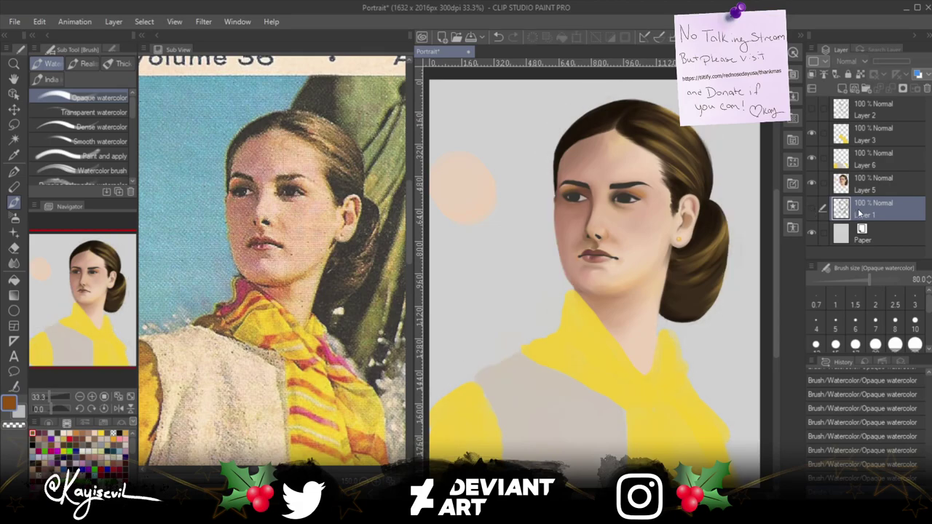
pyautogui.click(926, 89)
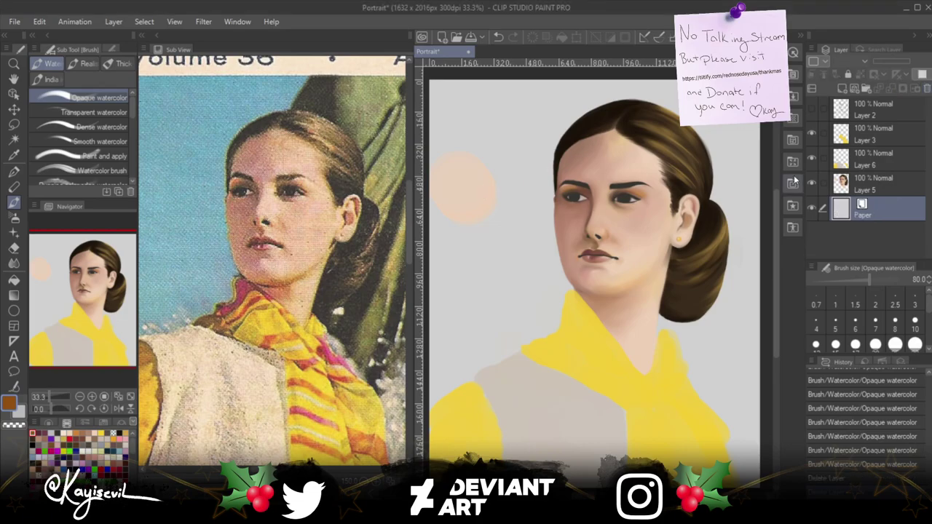
# Check the clothing on Layer 6 and the line sketch on Layer 2, and delete Layer 2.
pyautogui.click(877, 166)
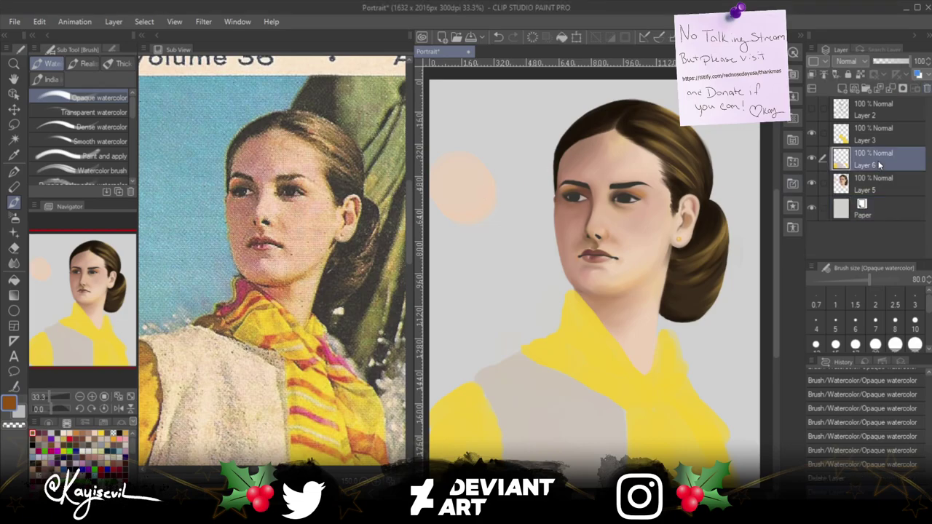
pyautogui.click(813, 162)
pyautogui.click(813, 162)
pyautogui.click(849, 134)
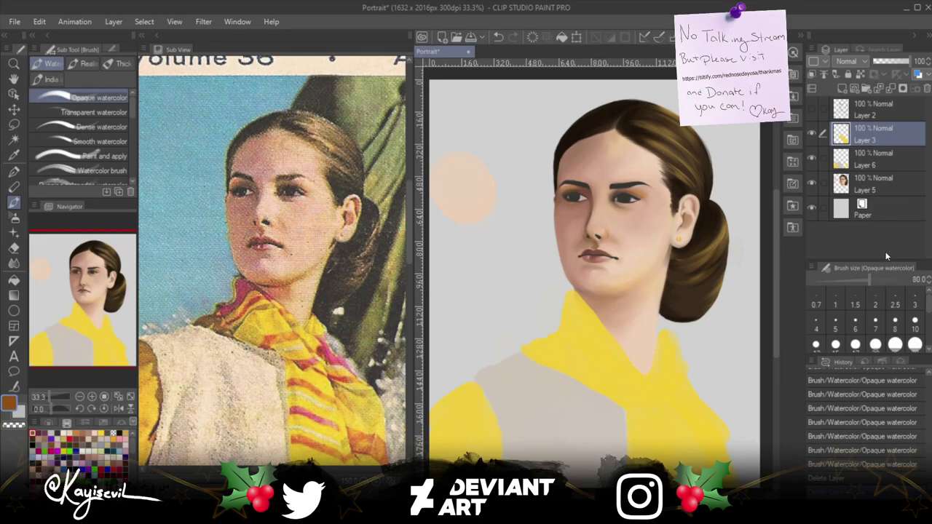
pyautogui.click(814, 111)
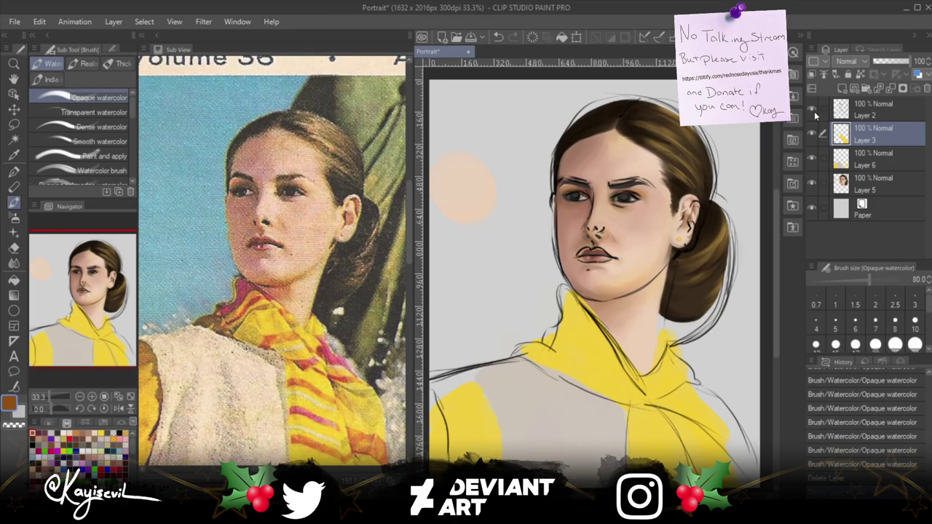
pyautogui.click(813, 112)
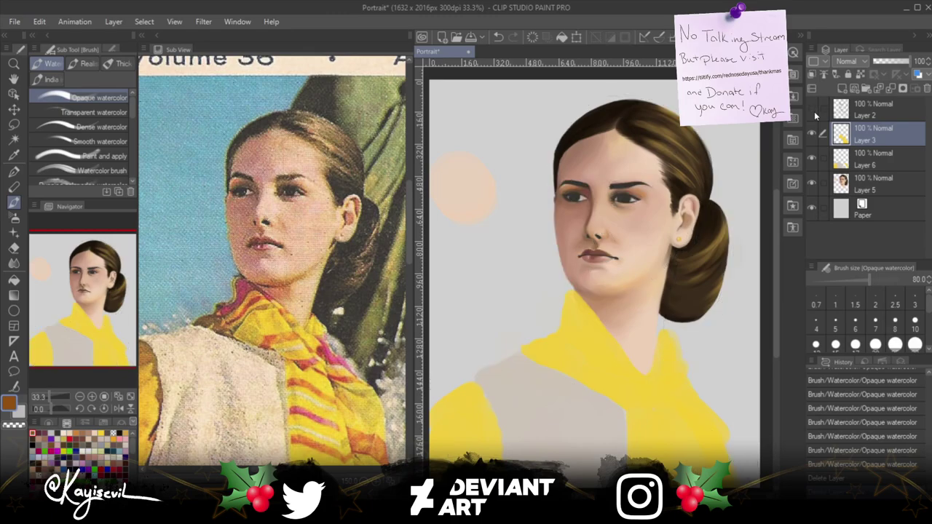
pyautogui.click(881, 107)
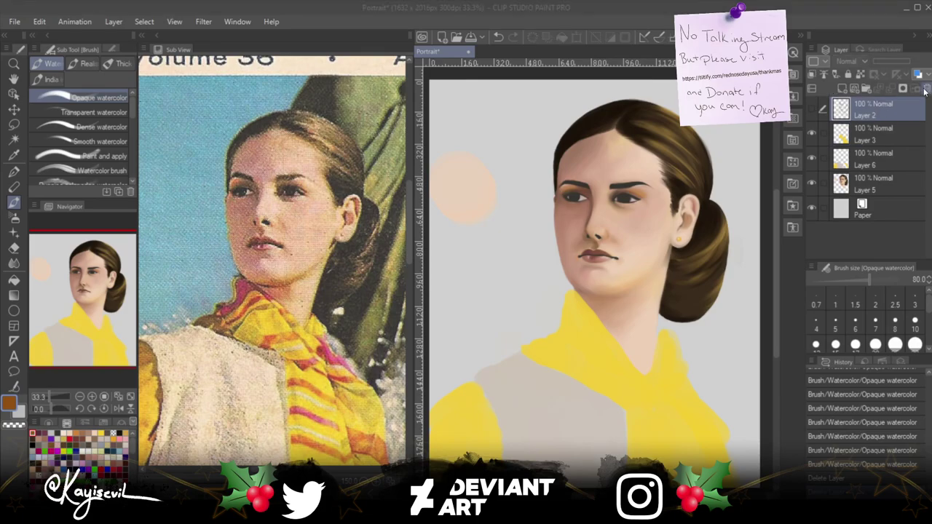
pyautogui.click(903, 88)
# Hide the clothing on Layer 6 and lock Layer 5, which holds the portrait.
pyautogui.click(895, 137)
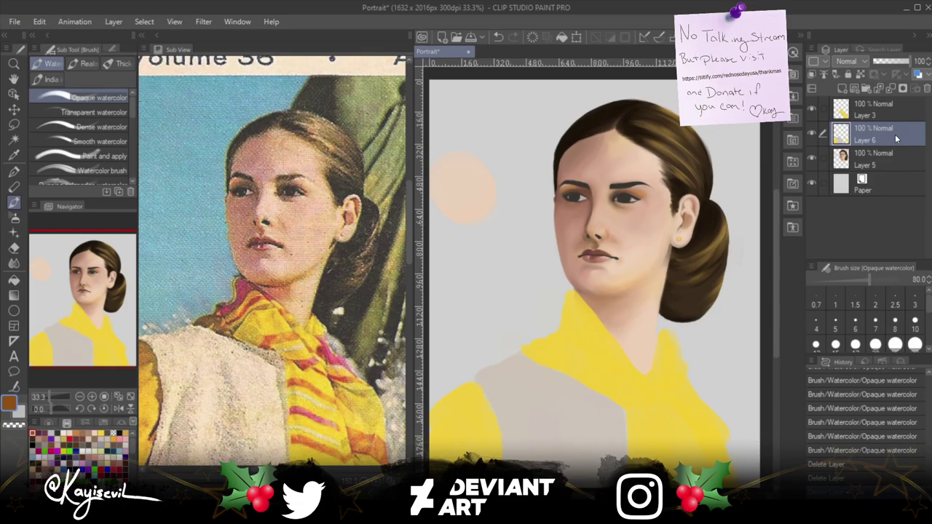
pyautogui.click(812, 135)
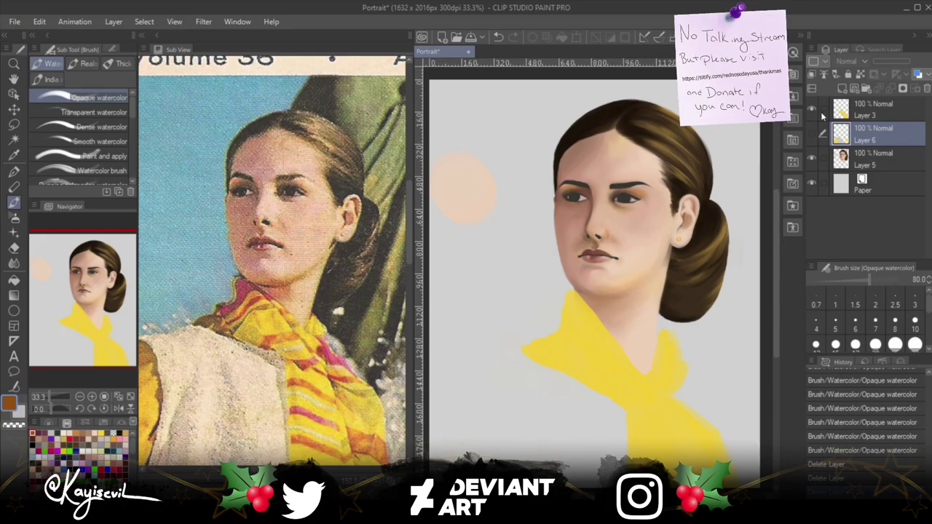
pyautogui.click(864, 115)
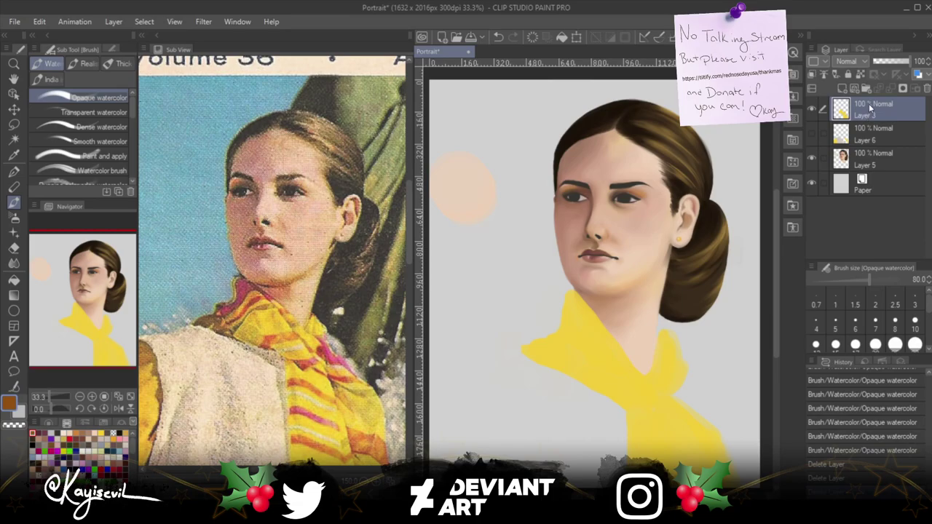
pyautogui.click(892, 161)
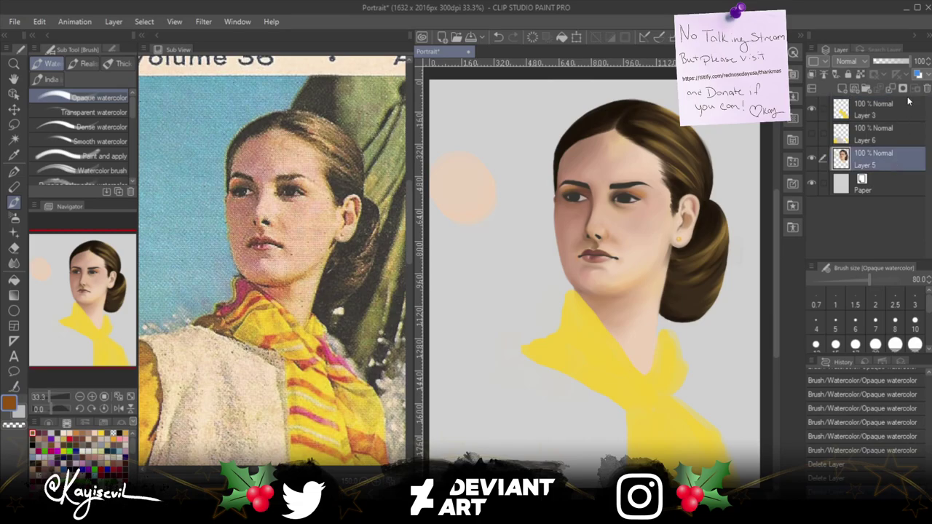
pyautogui.click(847, 74)
# Pick a golden yellow and erase the whole flat scarf from Layer 3 with the Hard eraser at size 100.
pyautogui.click(882, 106)
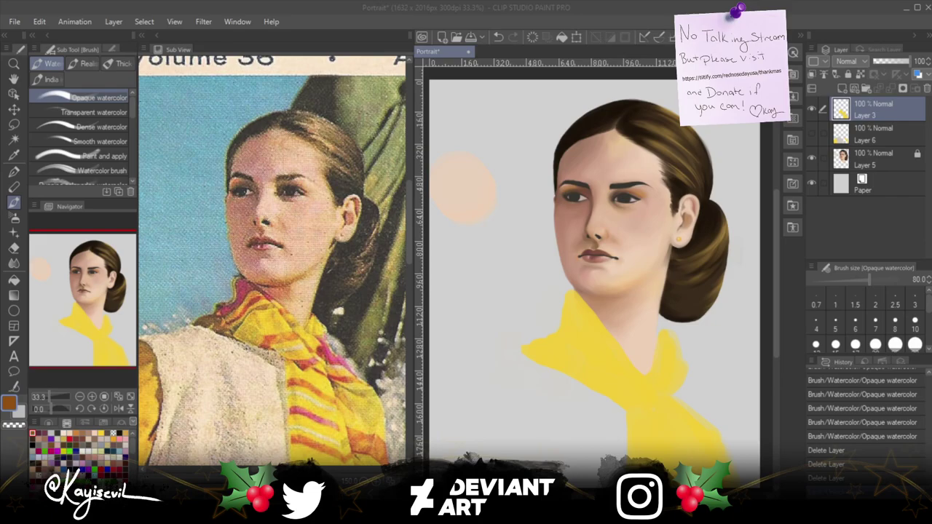
pyautogui.click(100, 434)
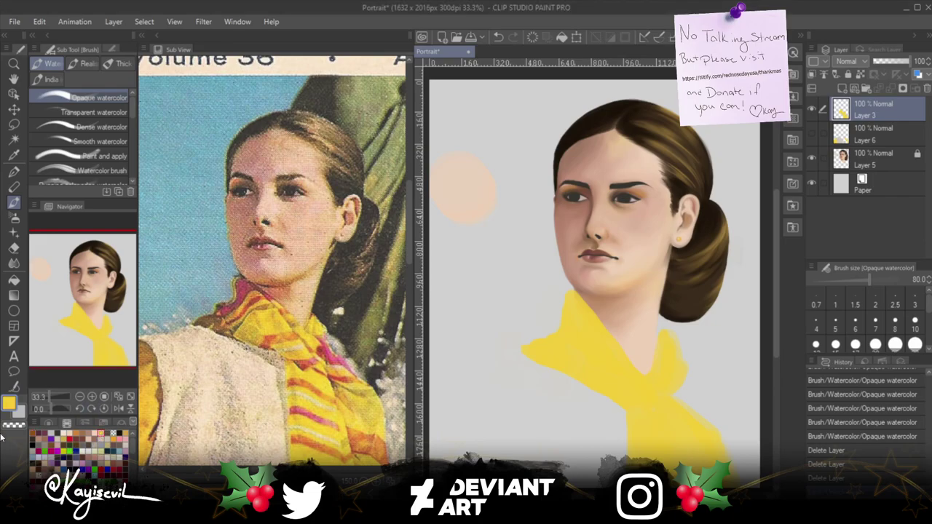
pyautogui.click(17, 249)
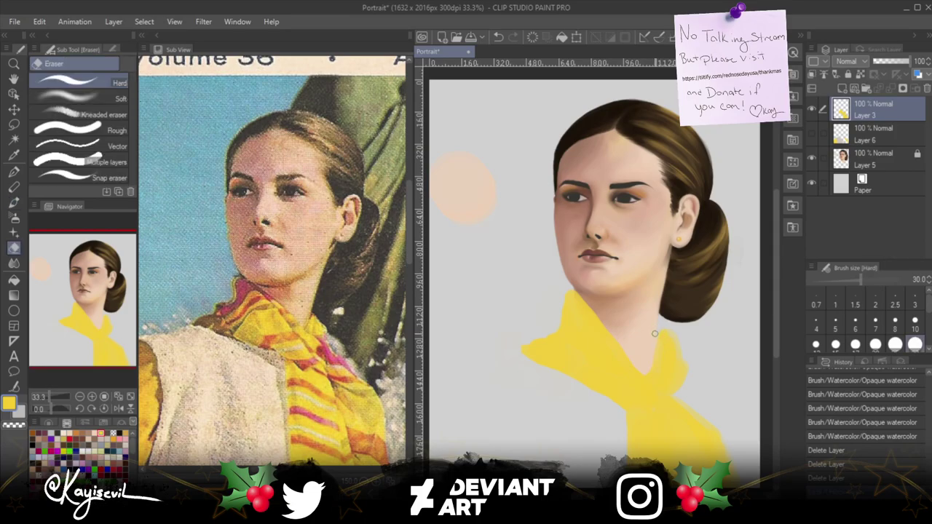
pyautogui.press(']')
pyautogui.hotkey('ctrl', 'y')
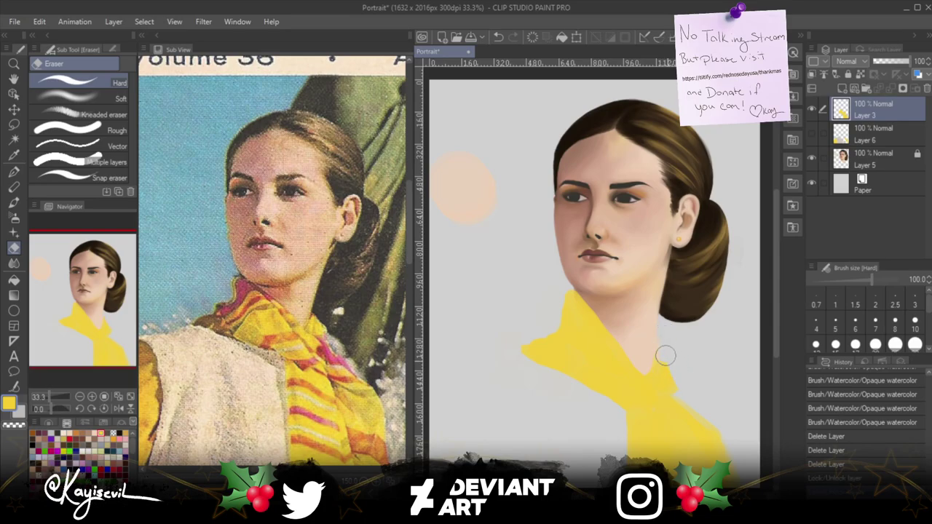
pyautogui.moveTo(651, 377); pyautogui.dragTo(666, 385)
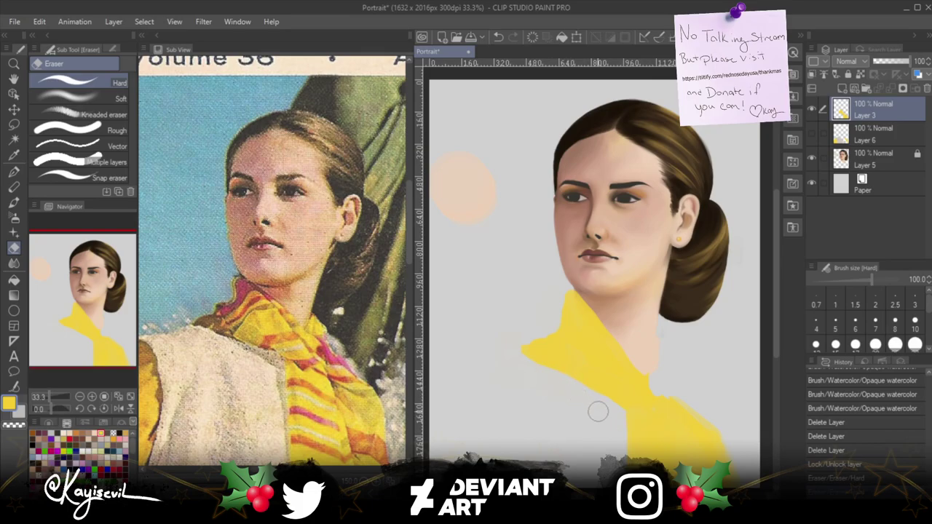
pyautogui.moveTo(662, 395)
pyautogui.mouseDown()
pyautogui.moveTo(620, 335)
pyautogui.moveTo(582, 304)
pyautogui.moveTo(626, 354)
pyautogui.moveTo(611, 368)
pyautogui.moveTo(549, 359)
pyautogui.moveTo(595, 393)
pyautogui.moveTo(657, 394)
pyautogui.moveTo(639, 404)
pyautogui.moveTo(648, 437)
pyautogui.moveTo(640, 455)
pyautogui.moveTo(601, 464)
pyautogui.mouseUp()
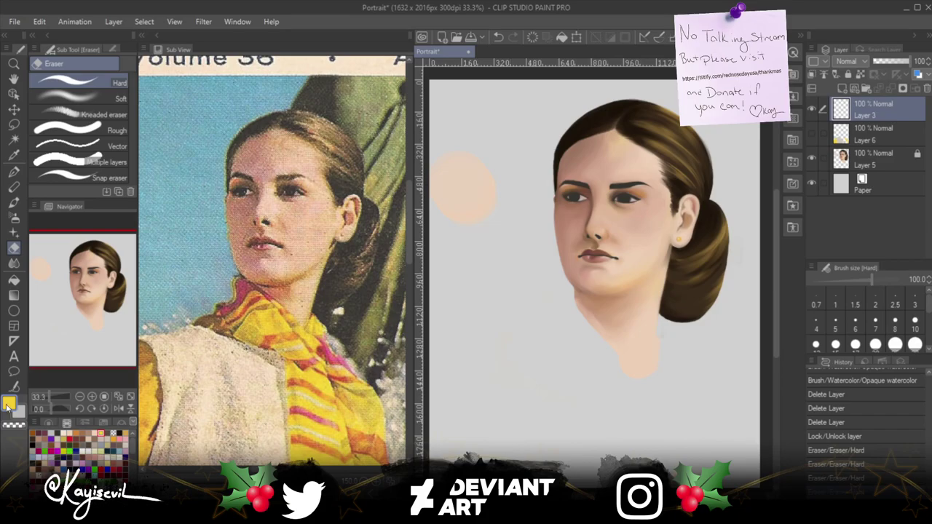
# Repaint the scarf's wrap around the neck in golden yellow on Layer 3 with a size 80 opaque watercolor brush.
pyautogui.click(14, 203)
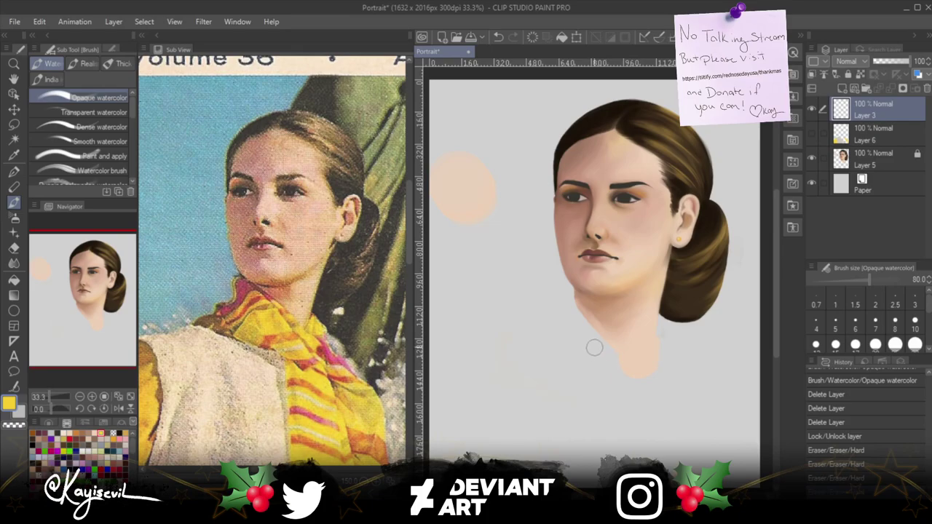
pyautogui.moveTo(569, 300); pyautogui.dragTo(616, 339)
pyautogui.moveTo(580, 304)
pyautogui.mouseDown()
pyautogui.moveTo(655, 372)
pyautogui.moveTo(589, 315)
pyautogui.moveTo(621, 356)
pyautogui.moveTo(648, 367)
pyautogui.moveTo(566, 297)
pyautogui.moveTo(658, 369)
pyautogui.moveTo(631, 335)
pyautogui.moveTo(649, 381)
pyautogui.mouseUp()
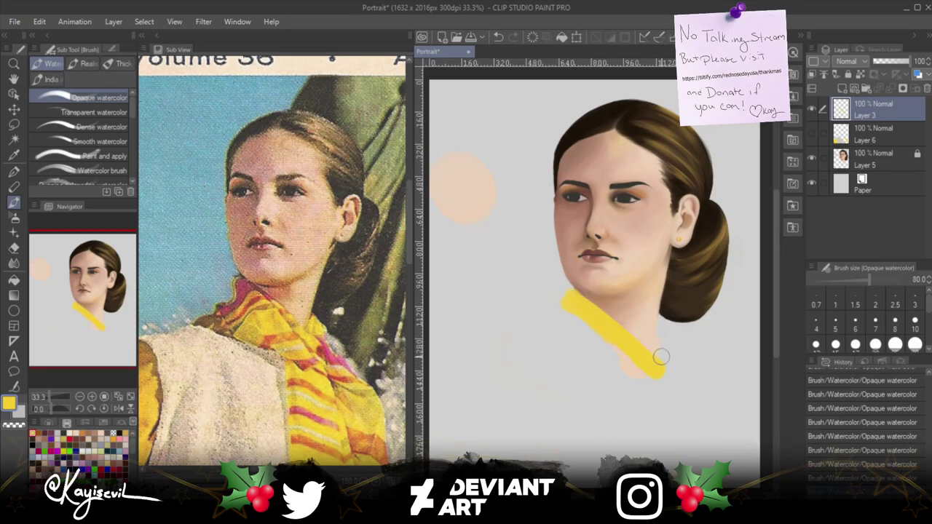
pyautogui.moveTo(660, 336)
pyautogui.mouseDown()
pyautogui.moveTo(643, 354)
pyautogui.moveTo(661, 344)
pyautogui.moveTo(651, 365)
pyautogui.moveTo(661, 347)
pyautogui.moveTo(630, 347)
pyautogui.mouseUp()
pyautogui.moveTo(662, 338)
pyautogui.mouseDown()
pyautogui.moveTo(668, 354)
pyautogui.moveTo(643, 374)
pyautogui.mouseUp()
pyautogui.moveTo(588, 357)
pyautogui.mouseDown()
pyautogui.moveTo(567, 323)
pyautogui.moveTo(646, 373)
pyautogui.moveTo(570, 331)
pyautogui.moveTo(568, 312)
pyautogui.moveTo(599, 337)
pyautogui.moveTo(569, 333)
pyautogui.moveTo(584, 350)
pyautogui.moveTo(555, 335)
pyautogui.moveTo(585, 320)
pyautogui.moveTo(550, 332)
pyautogui.moveTo(649, 385)
pyautogui.moveTo(607, 352)
pyautogui.moveTo(555, 333)
pyautogui.moveTo(619, 359)
pyautogui.mouseUp()
pyautogui.moveTo(591, 346)
pyautogui.mouseDown()
pyautogui.moveTo(589, 340)
pyautogui.moveTo(620, 371)
pyautogui.moveTo(586, 344)
pyautogui.mouseUp()
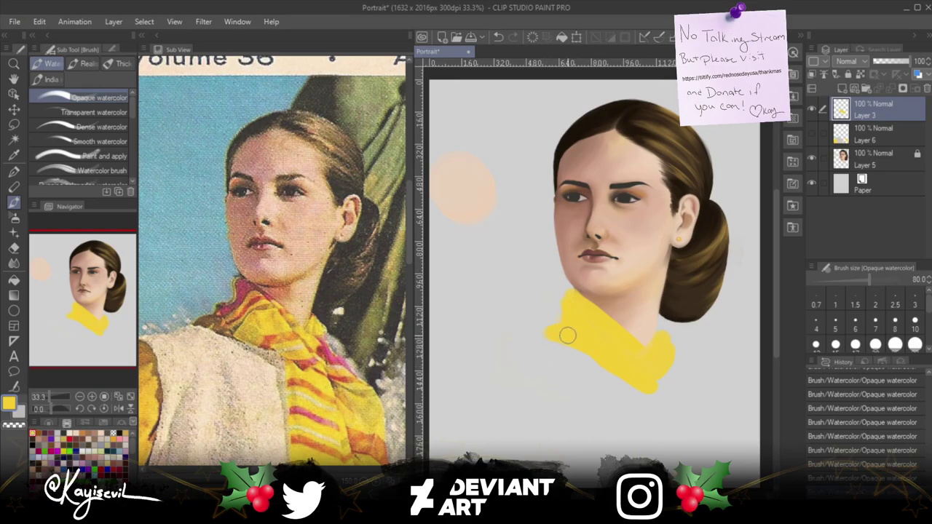
# Shape the scarf's shoulder-side point with a smaller brush and paint its hanging end down the chest in yellow.
pyautogui.press('[')
pyautogui.press('[')
pyautogui.press('[')
pyautogui.moveTo(543, 334)
pyautogui.mouseDown()
pyautogui.moveTo(568, 348)
pyautogui.moveTo(548, 338)
pyautogui.mouseUp()
pyautogui.press(']')
pyautogui.press(']')
pyautogui.moveTo(650, 383)
pyautogui.mouseDown()
pyautogui.moveTo(647, 464)
pyautogui.moveTo(639, 395)
pyautogui.moveTo(635, 433)
pyautogui.mouseUp()
pyautogui.moveTo(650, 376)
pyautogui.mouseDown()
pyautogui.moveTo(704, 422)
pyautogui.moveTo(698, 471)
pyautogui.moveTo(654, 385)
pyautogui.moveTo(704, 436)
pyautogui.moveTo(663, 415)
pyautogui.moveTo(690, 463)
pyautogui.mouseUp()
# Refine the yellow scarf's upper corner and outline with progressively smaller brushes, down to size 30.
pyautogui.press('[')
pyautogui.press('[')
pyautogui.press('[')
pyautogui.moveTo(572, 296)
pyautogui.mouseDown()
pyautogui.moveTo(566, 291)
pyautogui.moveTo(572, 297)
pyautogui.mouseUp()
pyautogui.press('[')
pyautogui.press('[')
pyautogui.press('[')
pyautogui.press('[')
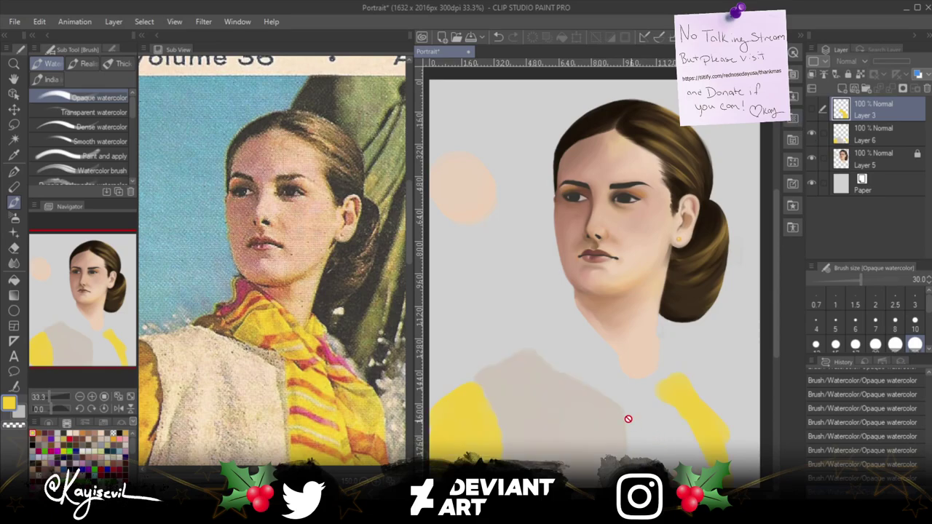
# Erase the yellow shape on the shoulder beneath the hair bun from Layer 6 with the Hard eraser, up to size 170.
pyautogui.click(21, 250)
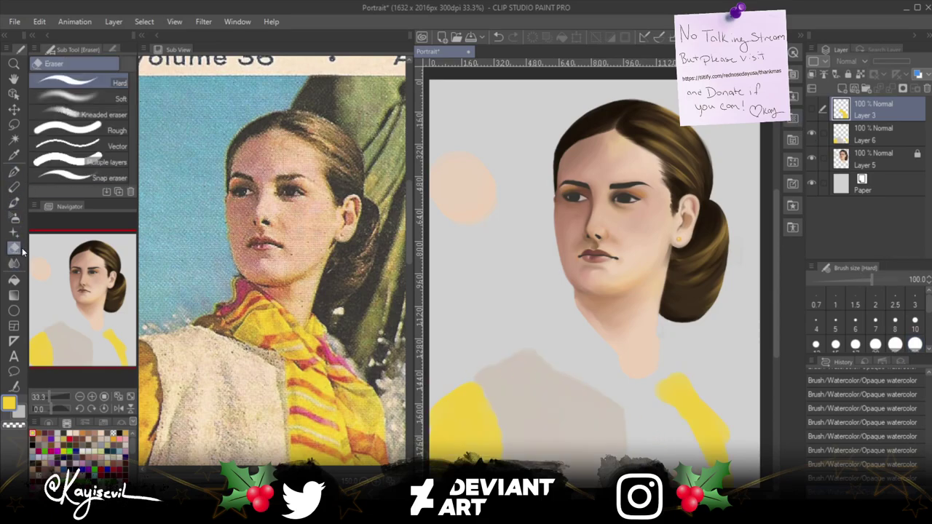
pyautogui.click(874, 131)
pyautogui.press(']')
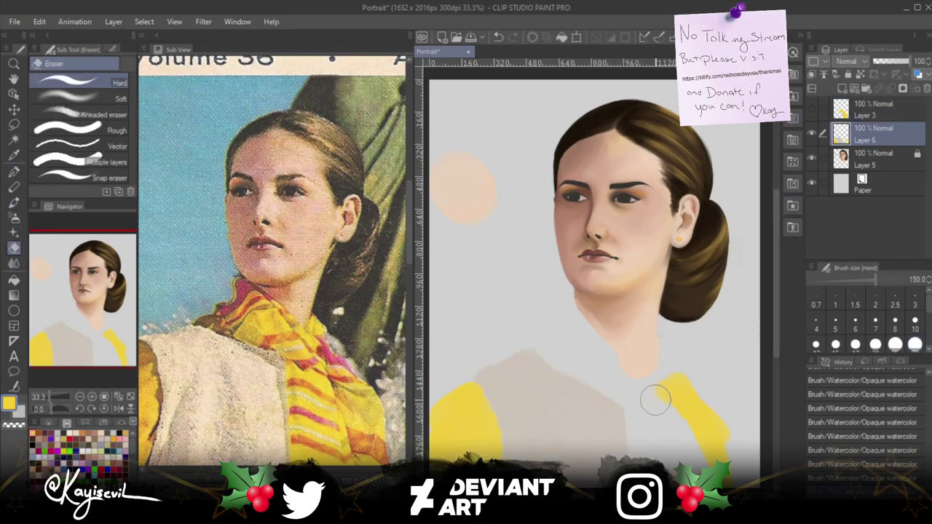
pyautogui.moveTo(670, 377)
pyautogui.mouseDown()
pyautogui.moveTo(662, 419)
pyautogui.moveTo(681, 377)
pyautogui.moveTo(722, 428)
pyautogui.mouseUp()
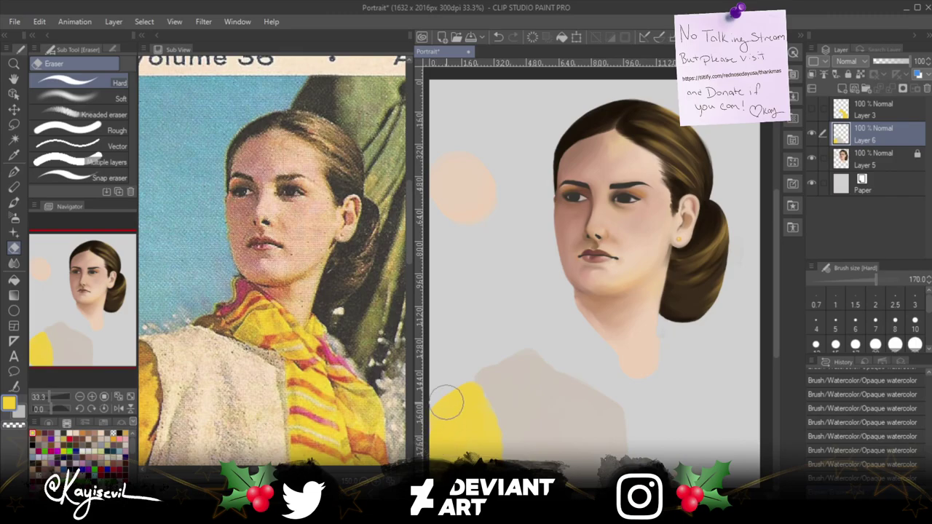
# Sample the vest's beige-grey and paint both shoulders up to the neck with the Opaque watercolor brush at sizes 200 and 150.
pyautogui.click(13, 154)
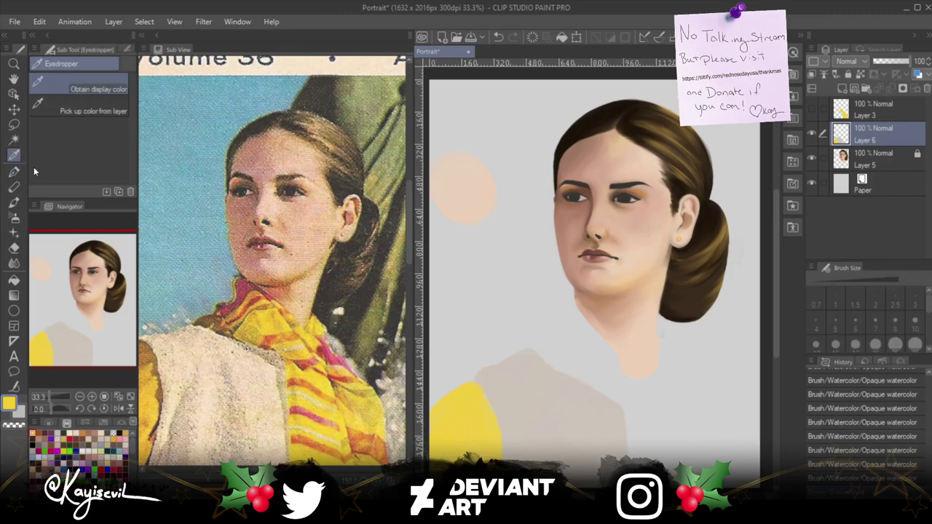
pyautogui.click(13, 201)
pyautogui.moveTo(492, 394)
pyautogui.mouseDown()
pyautogui.moveTo(509, 387)
pyautogui.moveTo(588, 397)
pyautogui.moveTo(529, 374)
pyautogui.moveTo(546, 361)
pyautogui.moveTo(532, 359)
pyautogui.moveTo(568, 344)
pyautogui.moveTo(524, 366)
pyautogui.moveTo(577, 332)
pyautogui.moveTo(553, 343)
pyautogui.moveTo(581, 316)
pyautogui.moveTo(496, 380)
pyautogui.moveTo(546, 349)
pyautogui.mouseUp()
pyautogui.moveTo(636, 353)
pyautogui.mouseDown()
pyautogui.moveTo(663, 346)
pyautogui.moveTo(657, 369)
pyautogui.moveTo(651, 351)
pyautogui.moveTo(679, 373)
pyautogui.moveTo(647, 349)
pyautogui.moveTo(703, 385)
pyautogui.moveTo(710, 440)
pyautogui.mouseUp()
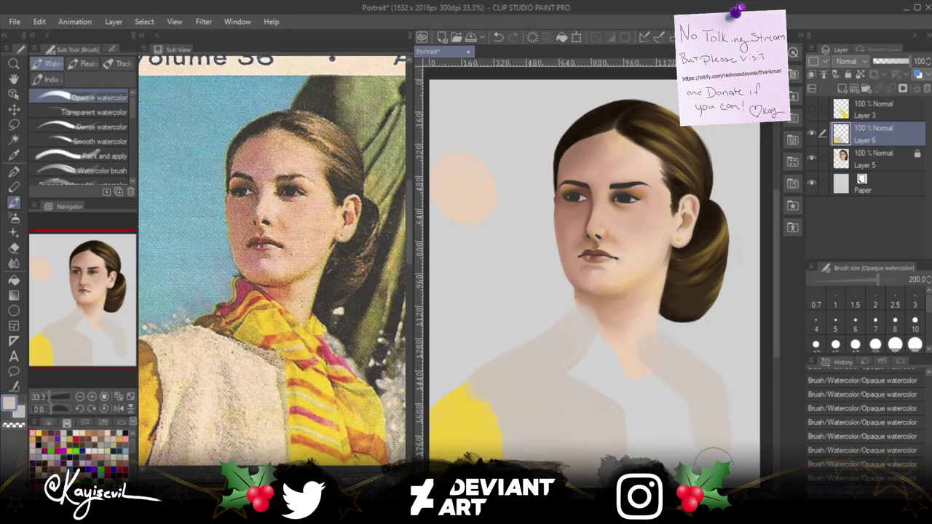
pyautogui.moveTo(663, 355)
pyautogui.mouseDown()
pyautogui.moveTo(645, 322)
pyautogui.moveTo(655, 351)
pyautogui.moveTo(646, 325)
pyautogui.moveTo(638, 341)
pyautogui.moveTo(647, 337)
pyautogui.moveTo(645, 320)
pyautogui.moveTo(660, 351)
pyautogui.moveTo(651, 335)
pyautogui.moveTo(704, 388)
pyautogui.mouseUp()
pyautogui.press('[')
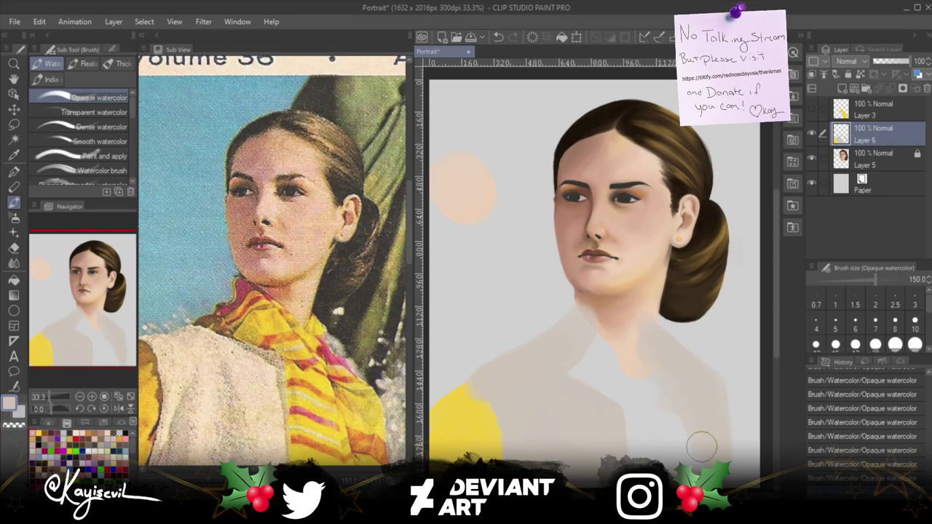
# Fill the chest area between the shoulders in beige-grey with the Opaque watercolor brush at size 500.
pyautogui.press(']')
pyautogui.press(']')
pyautogui.press(']')
pyautogui.press(']')
pyautogui.press(']')
pyautogui.press(']')
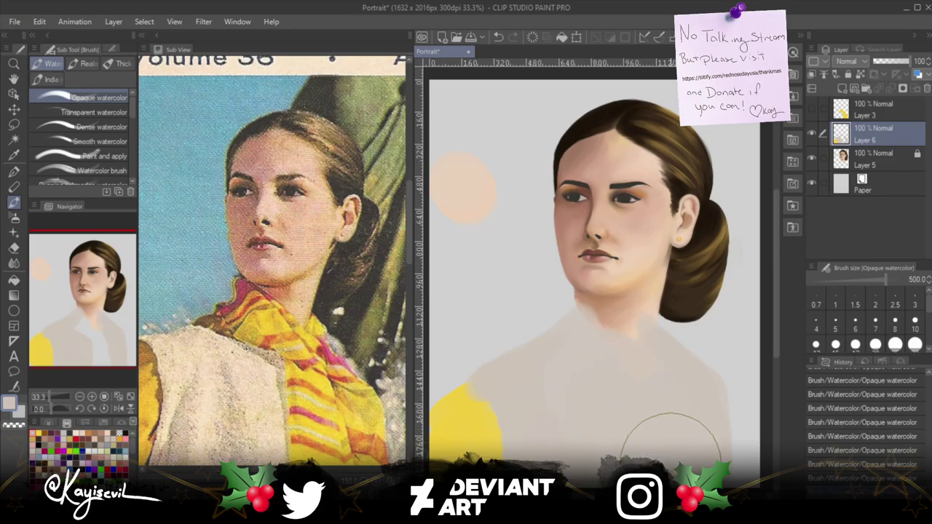
pyautogui.moveTo(567, 412)
pyautogui.mouseDown()
pyautogui.moveTo(577, 468)
pyautogui.moveTo(550, 396)
pyautogui.moveTo(566, 456)
pyautogui.moveTo(534, 407)
pyautogui.moveTo(575, 477)
pyautogui.mouseUp()
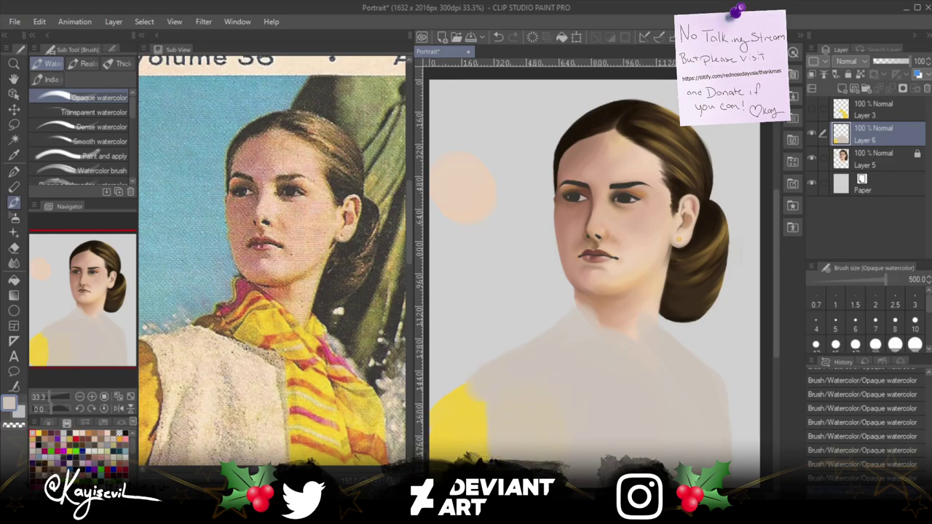
# Extend and shape the vest's shoulder above the yellow sleeve in beige-grey with a size 150 brush.
pyautogui.press('[')
pyautogui.press('[')
pyautogui.press('[')
pyautogui.press('[')
pyautogui.press('[')
pyautogui.press('[')
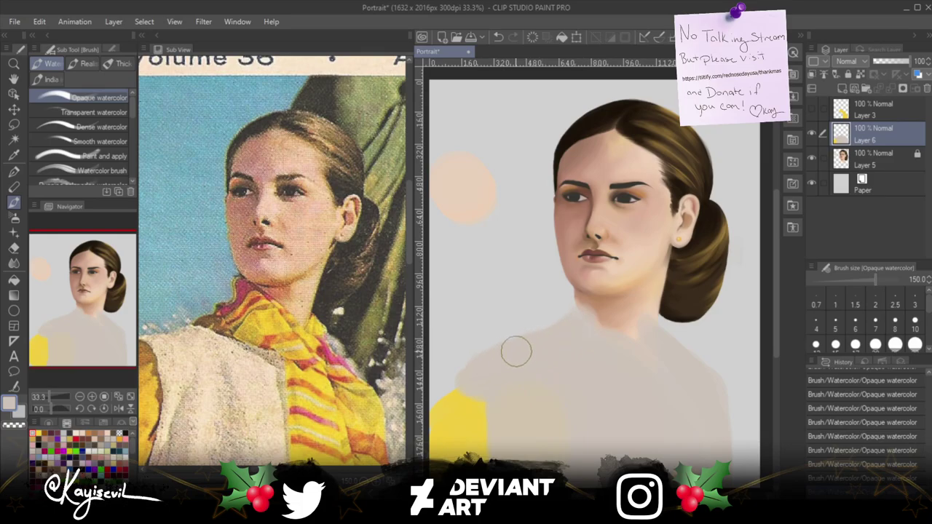
pyautogui.moveTo(464, 374); pyautogui.dragTo(590, 349)
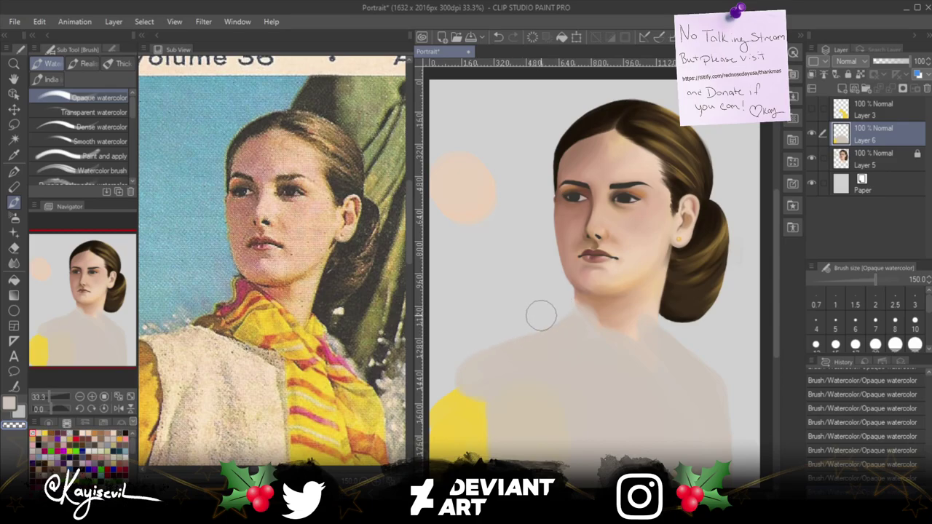
# Erase the yellow sleeve on Layer 6 and trim the vest's armhole edge using transparent color at brush size 170.
pyautogui.press(']')
pyautogui.moveTo(466, 341); pyautogui.dragTo(482, 327)
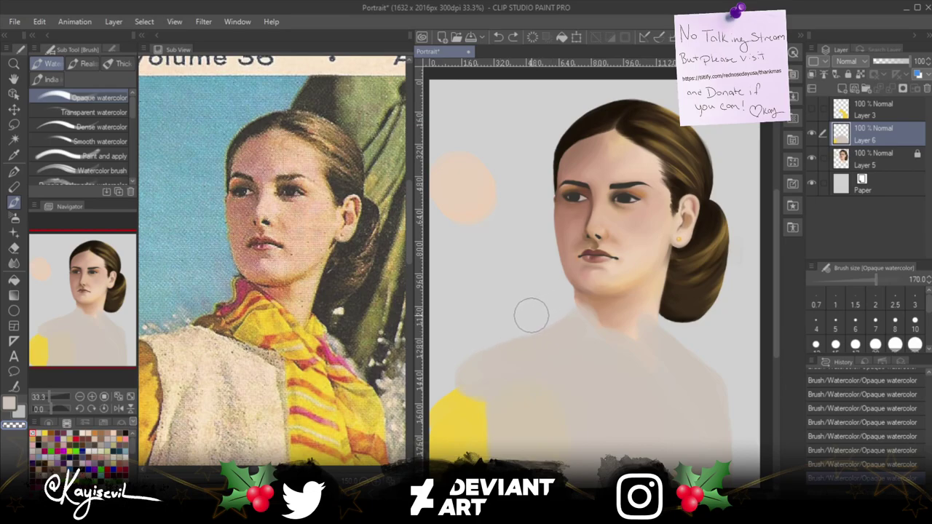
pyautogui.hotkey('ctrl', 'z')
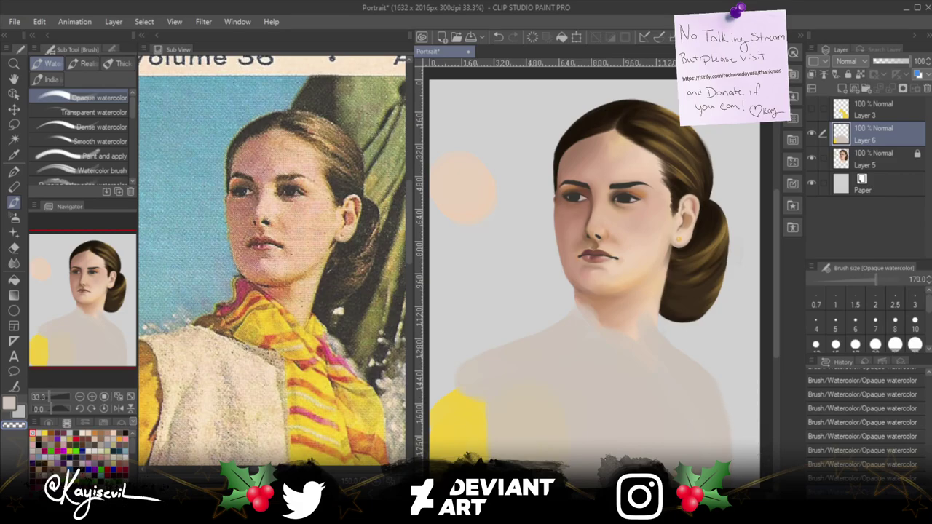
pyautogui.moveTo(445, 388)
pyautogui.mouseDown()
pyautogui.moveTo(471, 436)
pyautogui.moveTo(444, 382)
pyautogui.moveTo(463, 403)
pyautogui.moveTo(470, 444)
pyautogui.moveTo(450, 381)
pyautogui.moveTo(473, 434)
pyautogui.mouseUp()
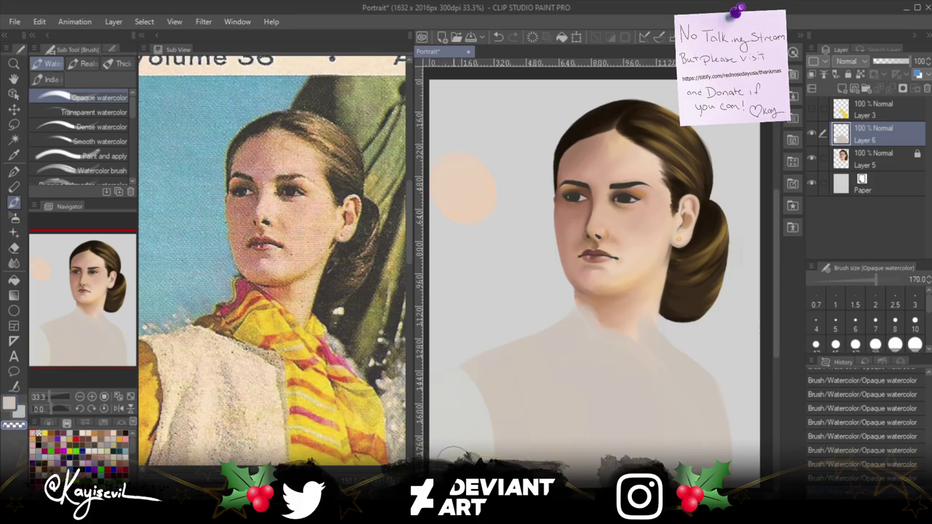
pyautogui.moveTo(418, 377); pyautogui.dragTo(327, 397)
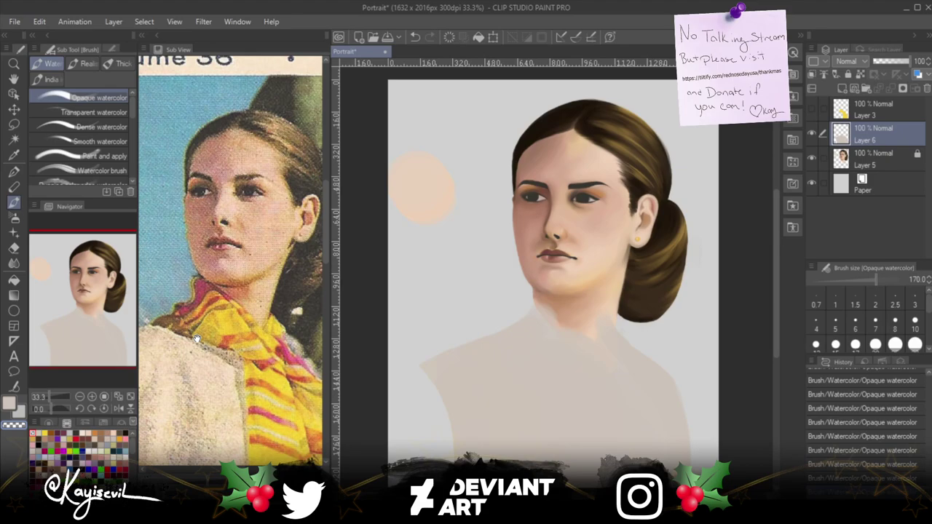
# Examine the available decoration, airbrush, pastel, pencil and watercolor brushes for one suited to fabric texture.
pyautogui.click(14, 233)
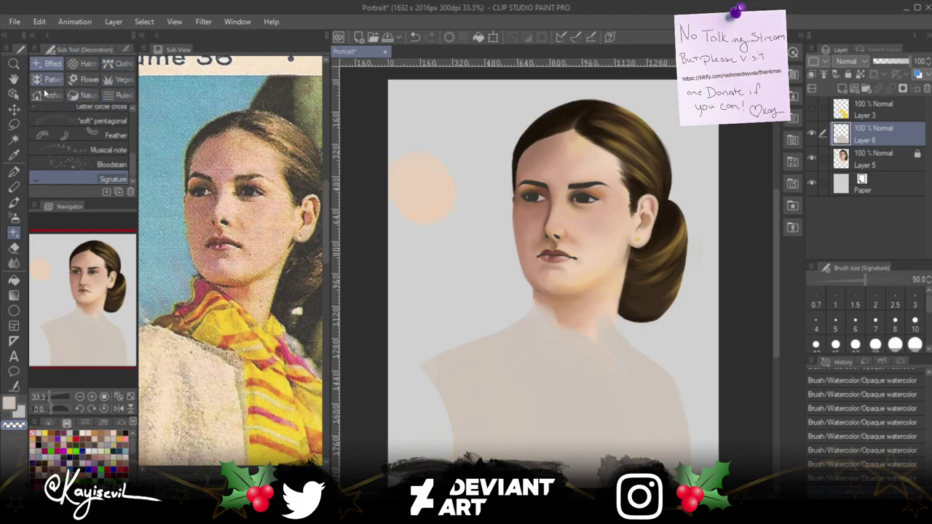
pyautogui.click(14, 217)
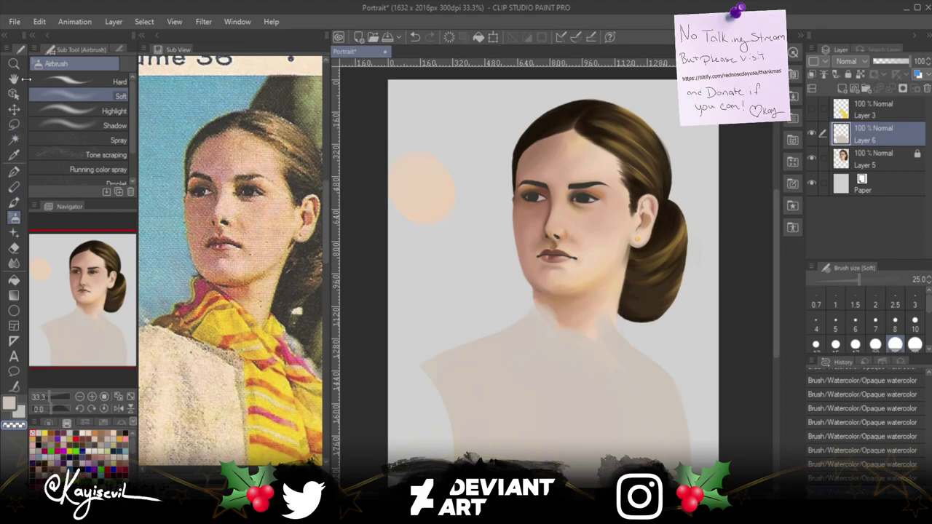
pyautogui.scroll(-2, 80, 118)
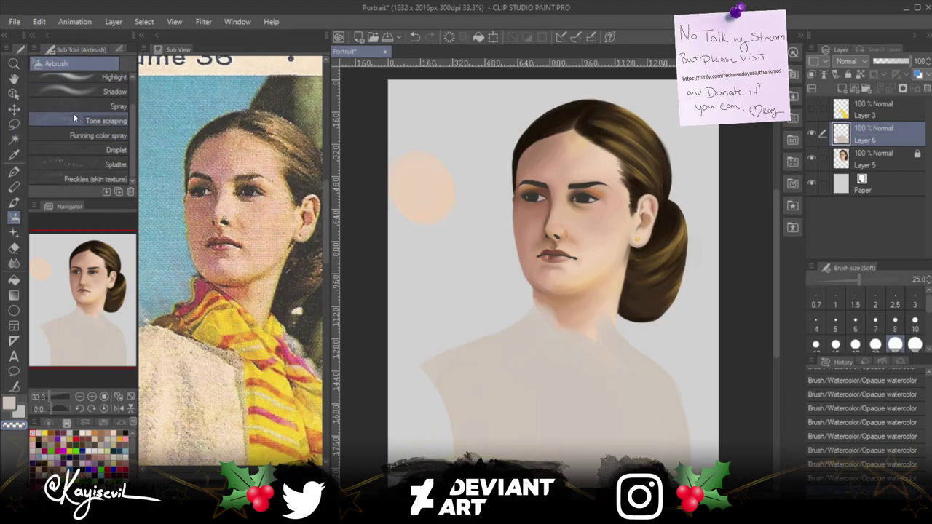
pyautogui.click(13, 187)
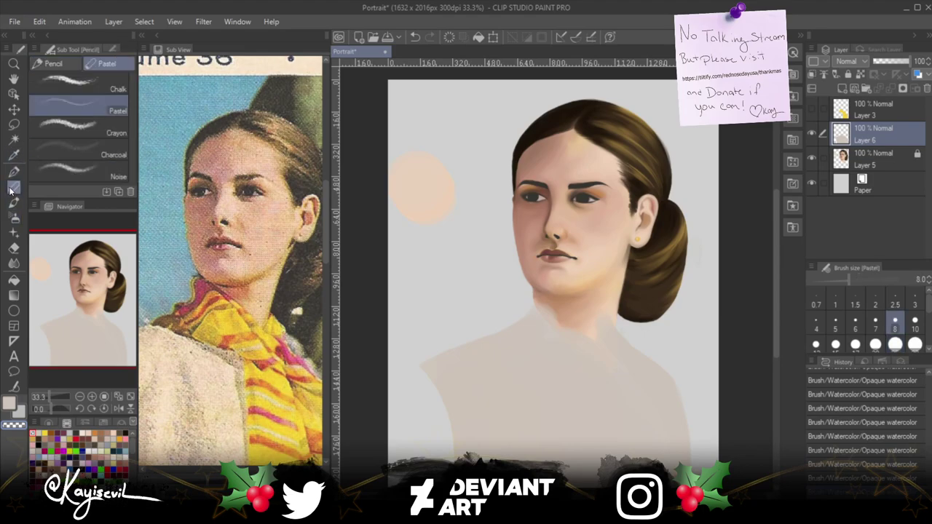
pyautogui.click(41, 64)
pyautogui.click(91, 64)
pyautogui.click(12, 205)
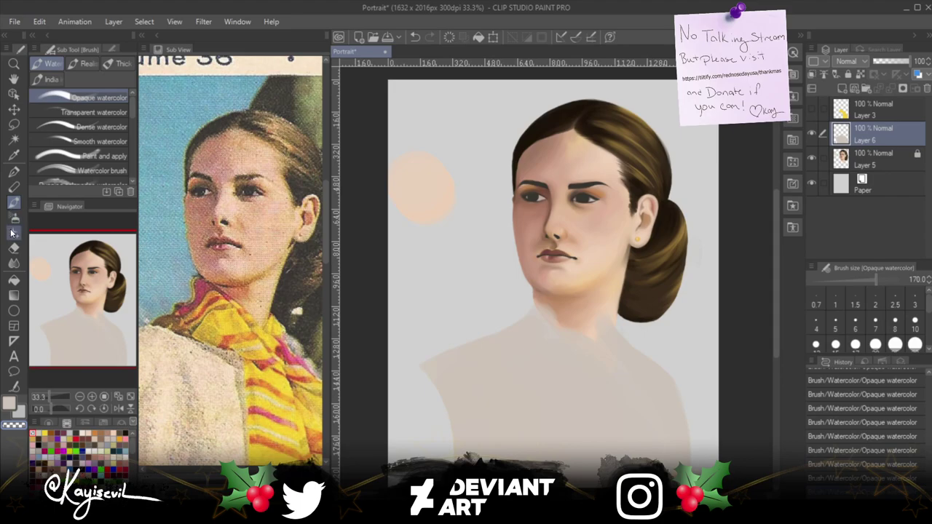
pyautogui.click(13, 221)
pyautogui.click(13, 220)
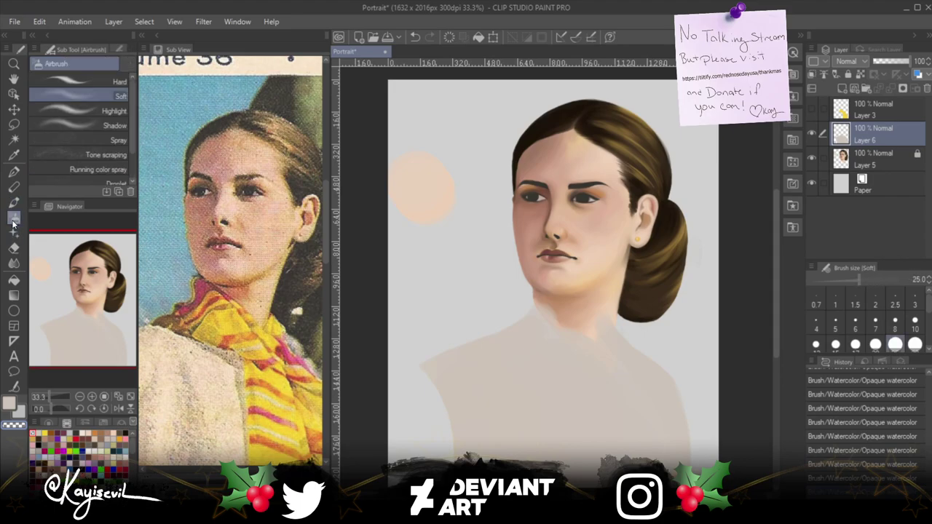
pyautogui.click(13, 203)
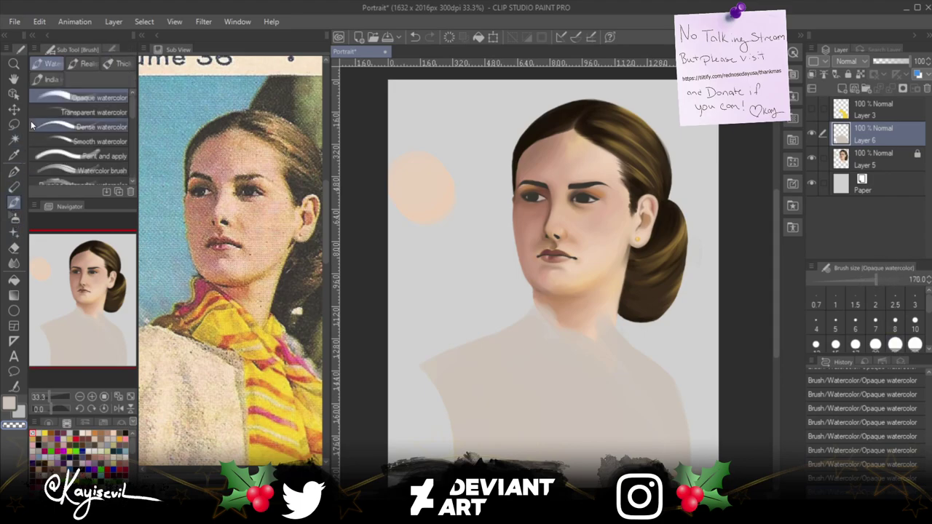
pyautogui.click(77, 64)
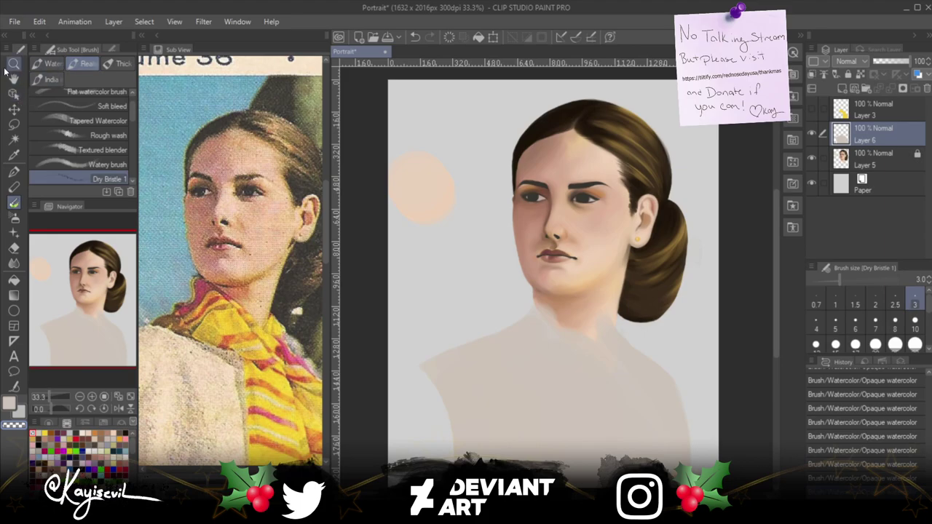
pyautogui.click(14, 219)
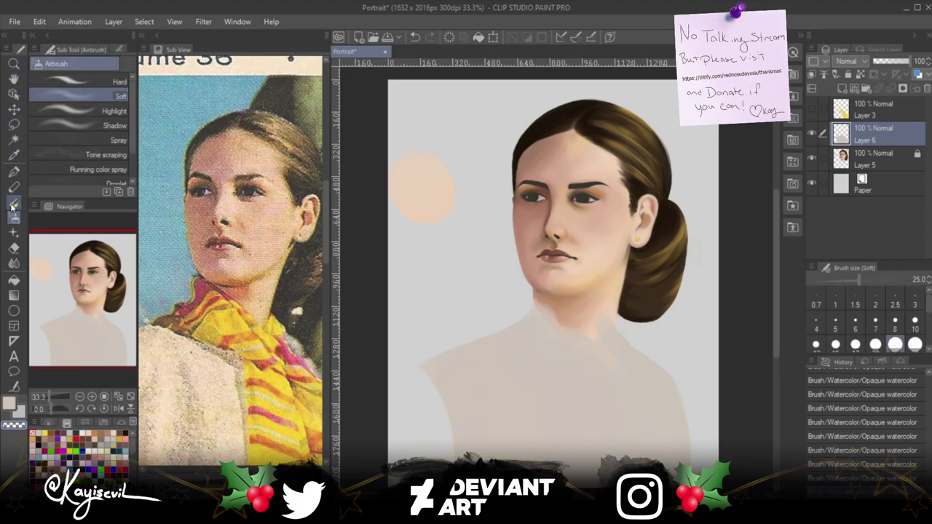
pyautogui.click(12, 205)
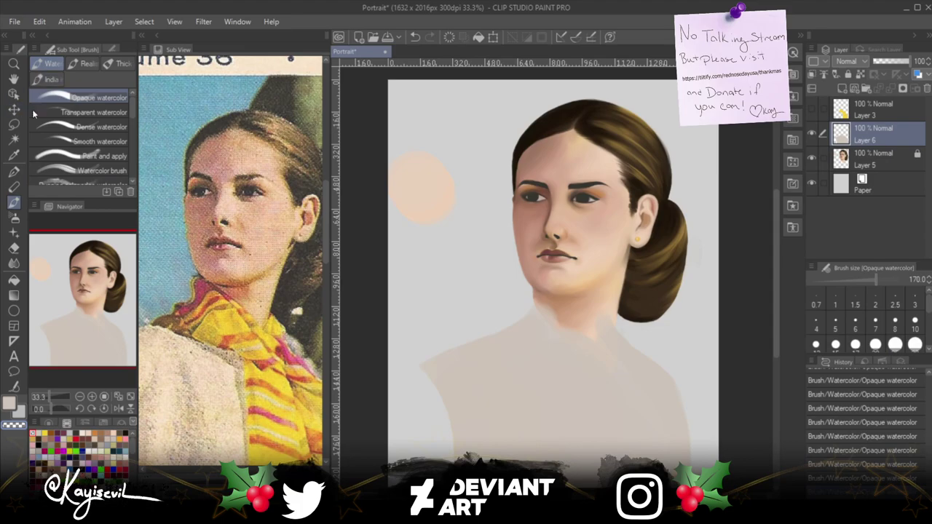
pyautogui.click(13, 219)
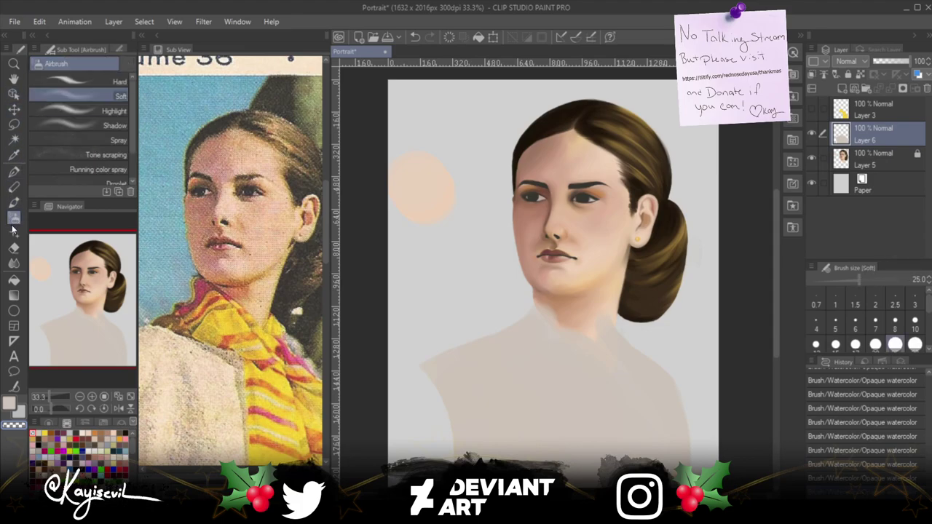
pyautogui.click(13, 233)
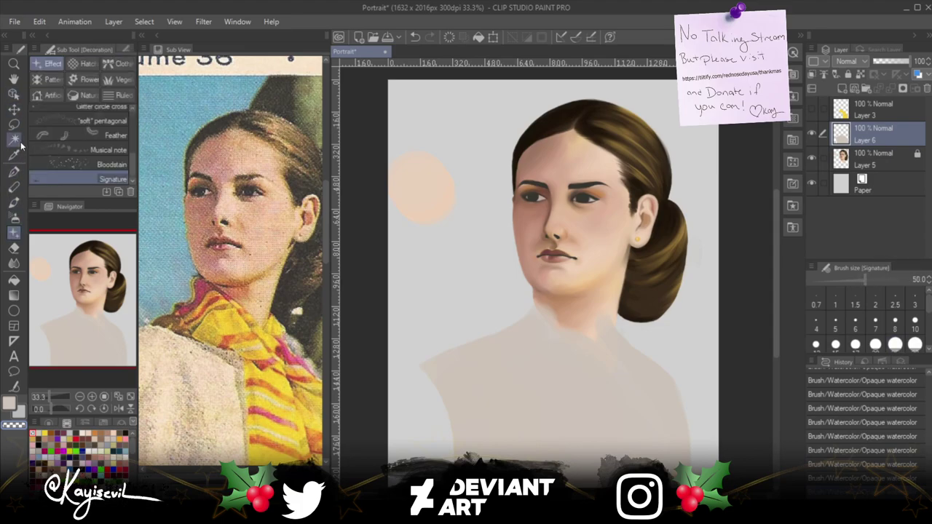
# Choose the Gauze cloud brush and create a blank 1920 x 1080 px illustration at 72 dpi for testing it.
pyautogui.click(80, 64)
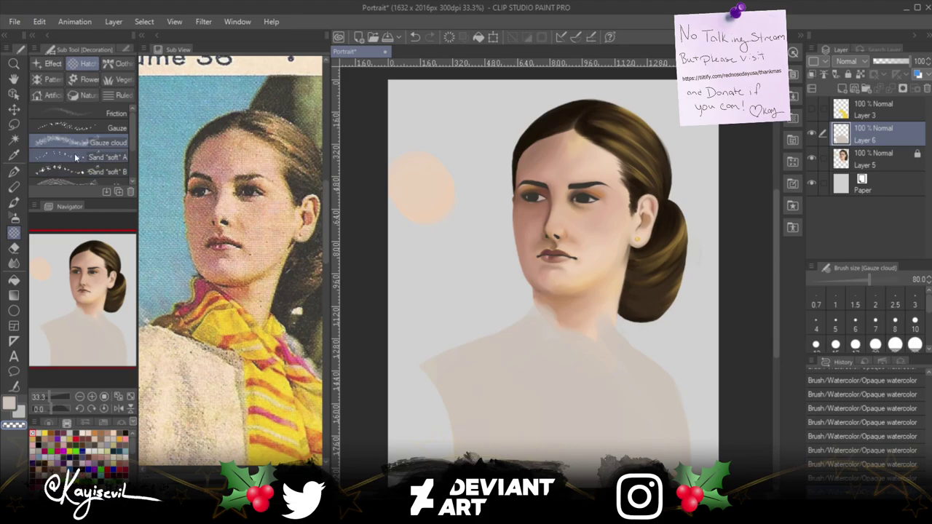
pyautogui.moveTo(132, 145)
pyautogui.mouseDown()
pyautogui.moveTo(128, 163)
pyautogui.moveTo(128, 149)
pyautogui.mouseUp()
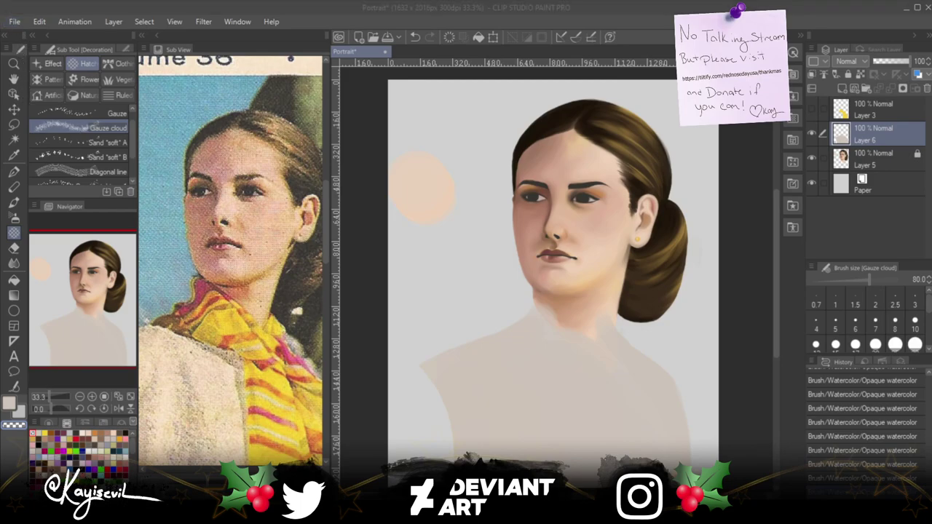
pyautogui.press('Return')
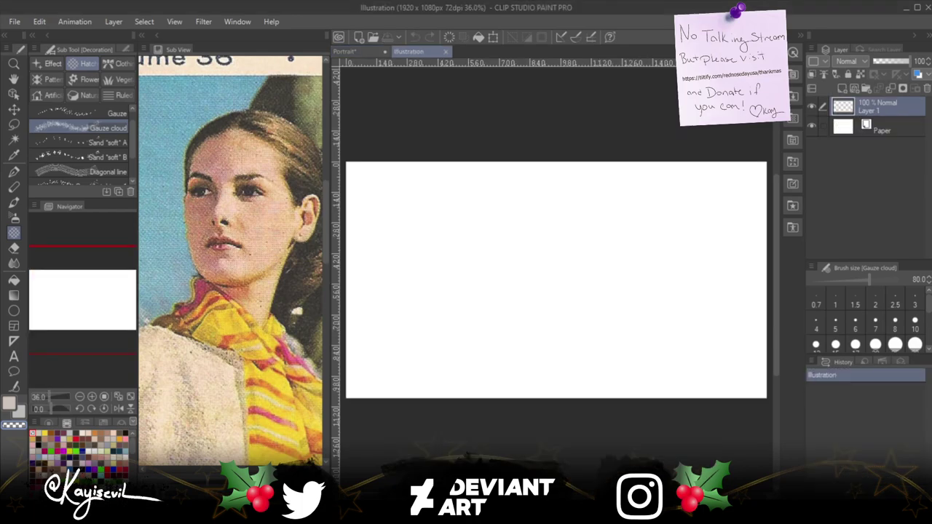
# Choose a peach color and test Gauze cloud strokes on the blank illustration at sizes 80 and 400.
pyautogui.click(97, 433)
pyautogui.moveTo(462, 297)
pyautogui.mouseDown()
pyautogui.moveTo(433, 271)
pyautogui.moveTo(447, 300)
pyautogui.moveTo(419, 302)
pyautogui.mouseUp()
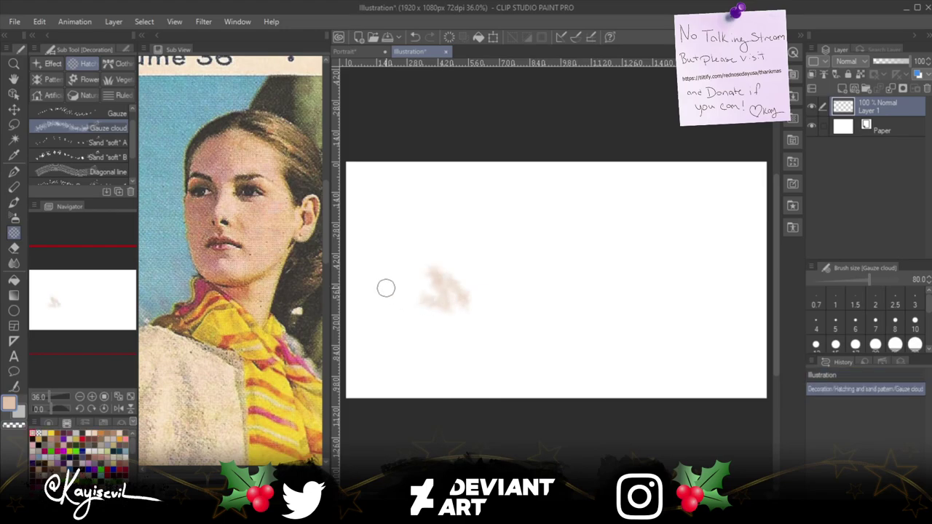
pyautogui.press(']')
pyautogui.press(']')
pyautogui.press(']')
pyautogui.press(']')
pyautogui.press(']')
pyautogui.moveTo(499, 281); pyautogui.dragTo(449, 245)
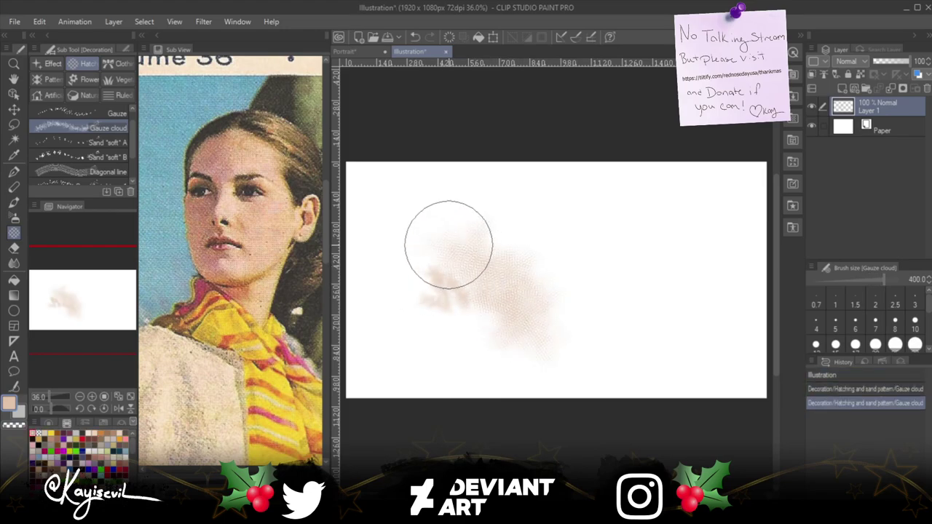
# Return to the Portrait document, lock Layer 6's transparent pixels, texture the clothing in peach with Gauze cloud at size 500, and sample a lighter peach.
pyautogui.click(342, 53)
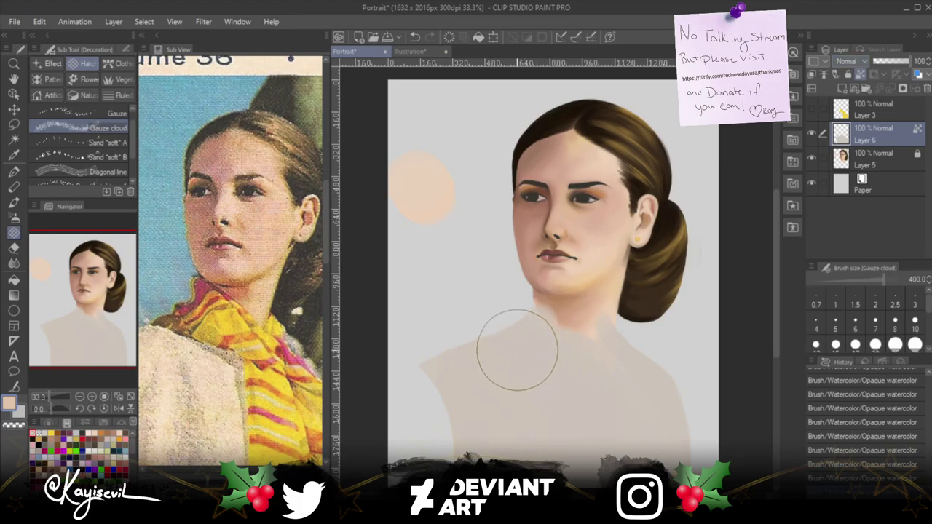
pyautogui.press(']')
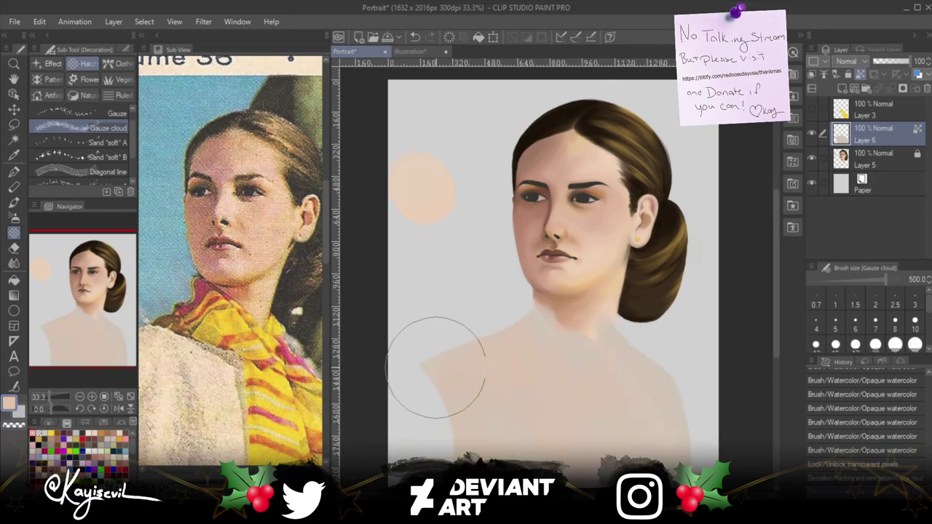
pyautogui.hotkey('ctrl', 'y')
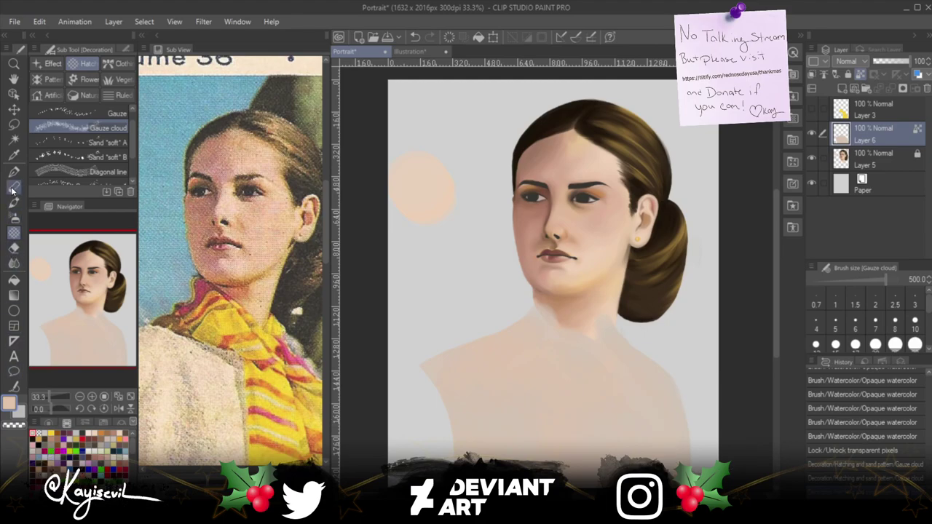
pyautogui.click(14, 154)
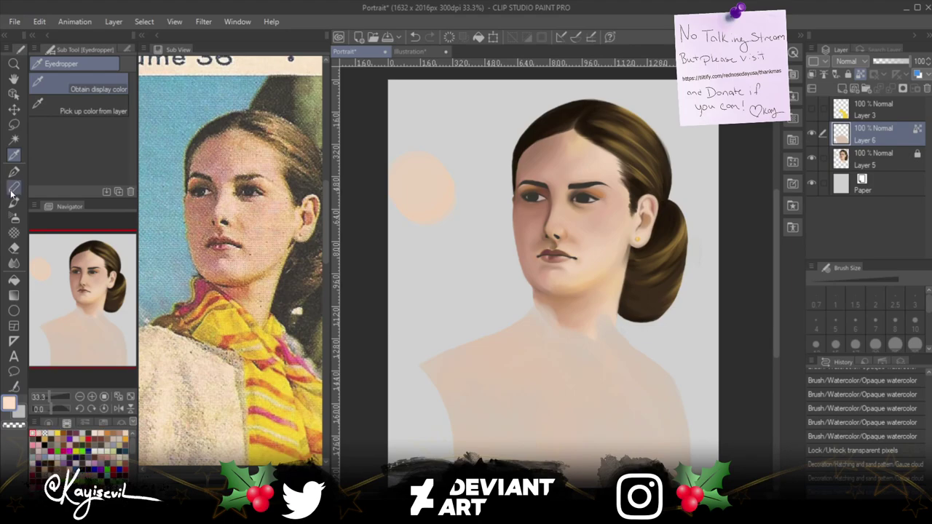
# Texture the clothing on Layer 6 in light peach with the Gauze cloud brush at size 700.
pyautogui.click(12, 188)
pyautogui.click(13, 218)
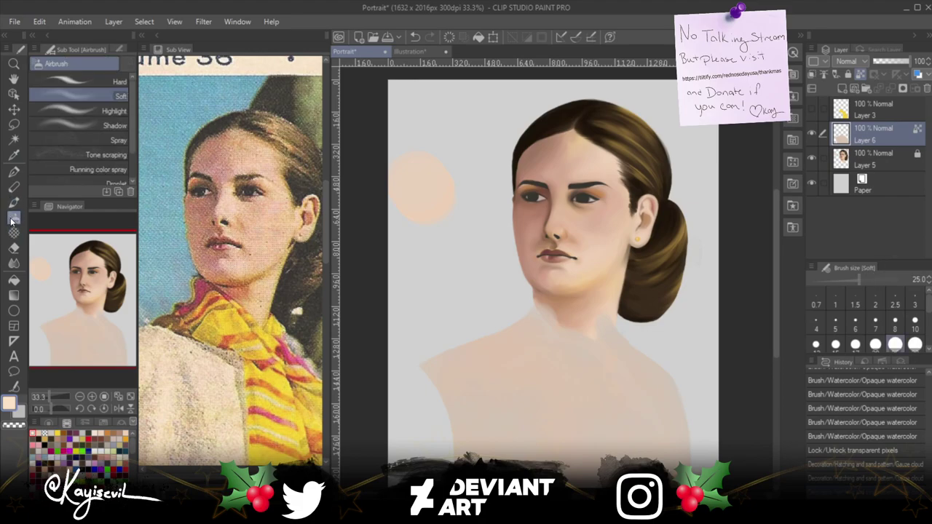
pyautogui.click(14, 232)
pyautogui.moveTo(529, 397)
pyautogui.mouseDown()
pyautogui.moveTo(553, 432)
pyautogui.moveTo(571, 422)
pyautogui.moveTo(564, 401)
pyautogui.moveTo(455, 345)
pyautogui.moveTo(428, 383)
pyautogui.moveTo(479, 426)
pyautogui.moveTo(482, 452)
pyautogui.moveTo(471, 461)
pyautogui.moveTo(425, 365)
pyautogui.moveTo(549, 426)
pyautogui.moveTo(646, 387)
pyautogui.moveTo(608, 349)
pyautogui.moveTo(669, 448)
pyautogui.moveTo(620, 483)
pyautogui.moveTo(614, 442)
pyautogui.moveTo(678, 419)
pyautogui.moveTo(667, 405)
pyautogui.moveTo(496, 485)
pyautogui.moveTo(539, 474)
pyautogui.moveTo(489, 455)
pyautogui.moveTo(535, 447)
pyautogui.moveTo(476, 418)
pyautogui.moveTo(469, 404)
pyautogui.moveTo(444, 457)
pyautogui.mouseUp()
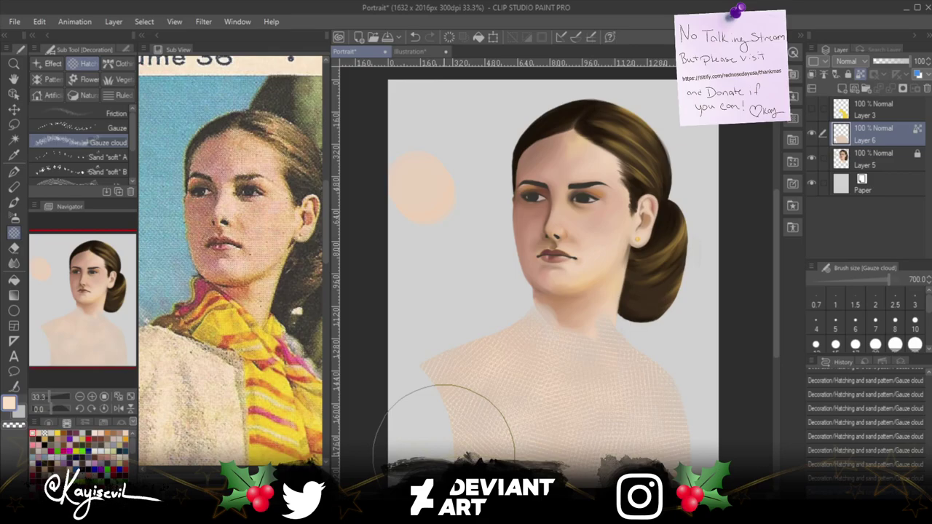
# Choose a grey-blue and shade a vertical fold down the front of the vest with Gauze cloud at sizes 400 and 250.
pyautogui.press('[')
pyautogui.press('[')
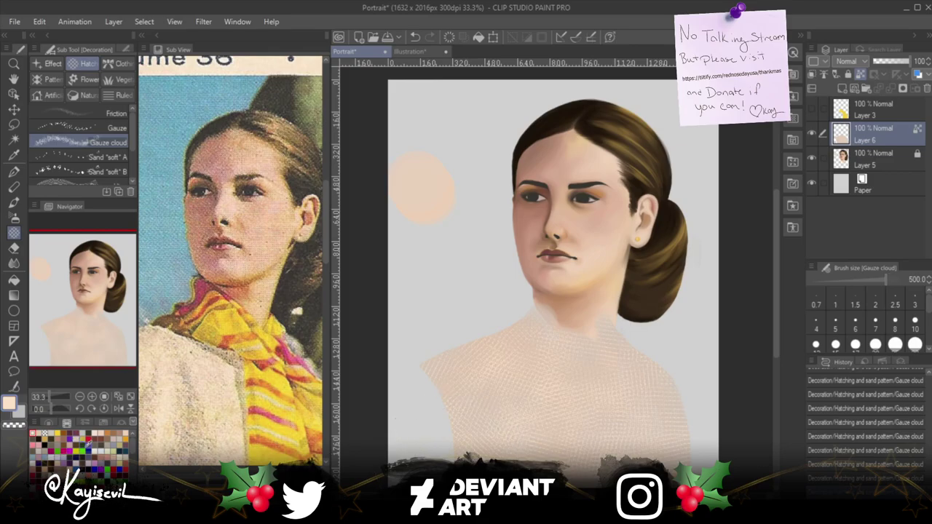
pyautogui.click(117, 440)
pyautogui.press('[')
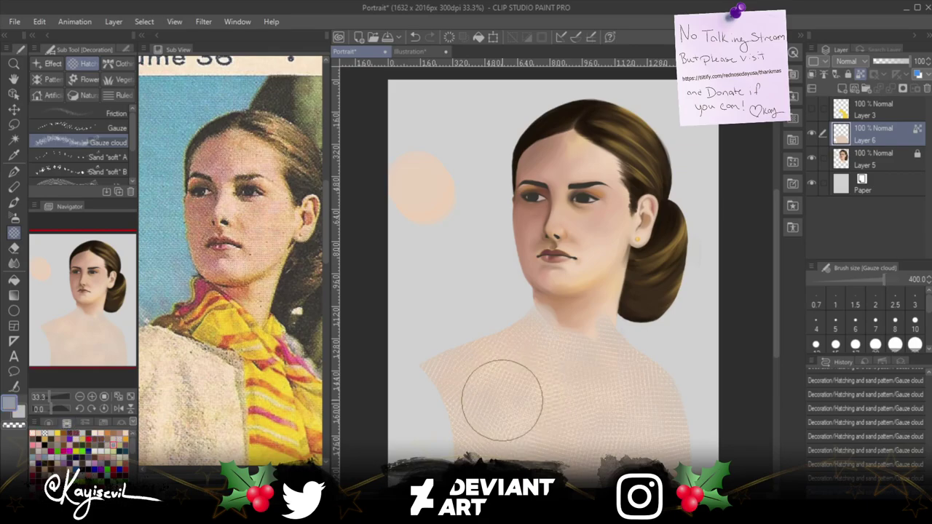
pyautogui.moveTo(497, 384)
pyautogui.mouseDown()
pyautogui.moveTo(497, 374)
pyautogui.moveTo(515, 489)
pyautogui.mouseUp()
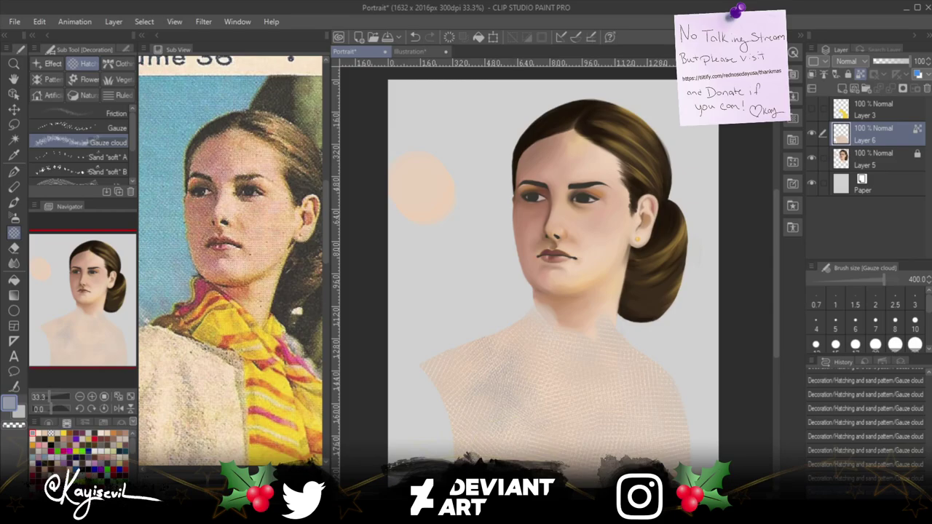
pyautogui.press('[')
pyautogui.press('[')
pyautogui.moveTo(487, 358); pyautogui.dragTo(510, 440)
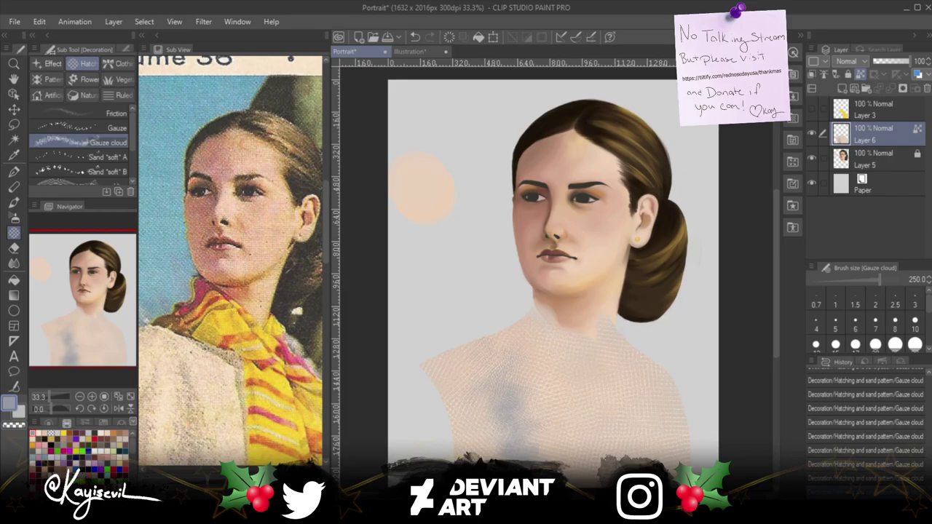
# Choose a light peach and soften the grey-blue fold shading with a larger Gauze cloud brush.
pyautogui.click(41, 431)
pyautogui.press(']')
pyautogui.press(']')
pyautogui.press(']')
pyautogui.press(']')
pyautogui.moveTo(507, 394)
pyautogui.mouseDown()
pyautogui.moveTo(499, 379)
pyautogui.moveTo(495, 396)
pyautogui.moveTo(530, 470)
pyautogui.moveTo(484, 395)
pyautogui.moveTo(505, 375)
pyautogui.moveTo(483, 440)
pyautogui.mouseUp()
pyautogui.press('[')
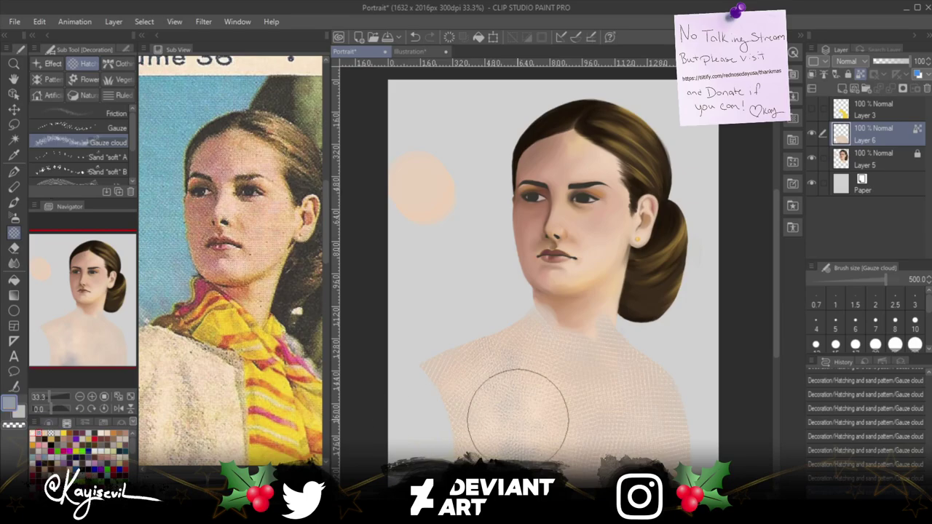
# Paint grey-blue shadows along the collar line, central folds and armhole of the vest with Gauze cloud at sizes 250 and 120.
pyautogui.press('[')
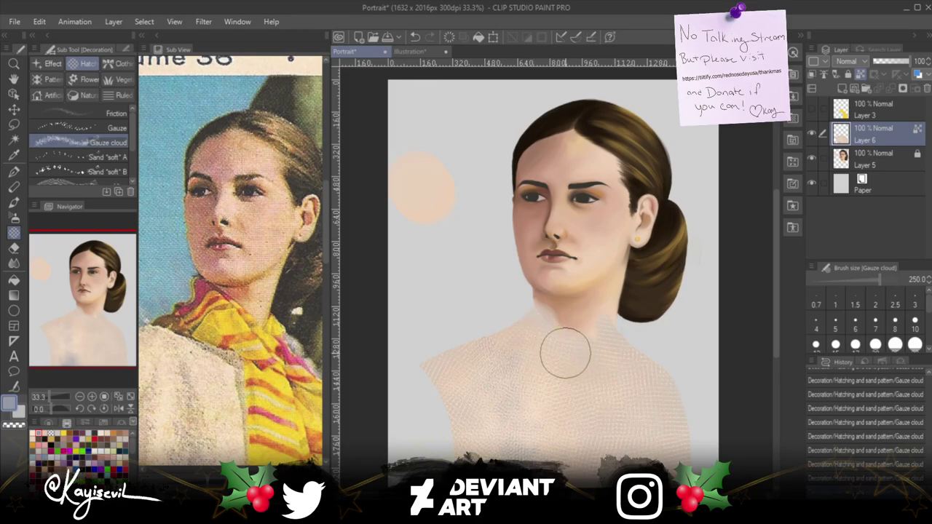
pyautogui.moveTo(558, 368)
pyautogui.mouseDown()
pyautogui.moveTo(493, 327)
pyautogui.moveTo(529, 351)
pyautogui.moveTo(567, 422)
pyautogui.moveTo(562, 391)
pyautogui.moveTo(461, 310)
pyautogui.moveTo(587, 437)
pyautogui.moveTo(575, 452)
pyautogui.moveTo(555, 378)
pyautogui.moveTo(566, 470)
pyautogui.mouseUp()
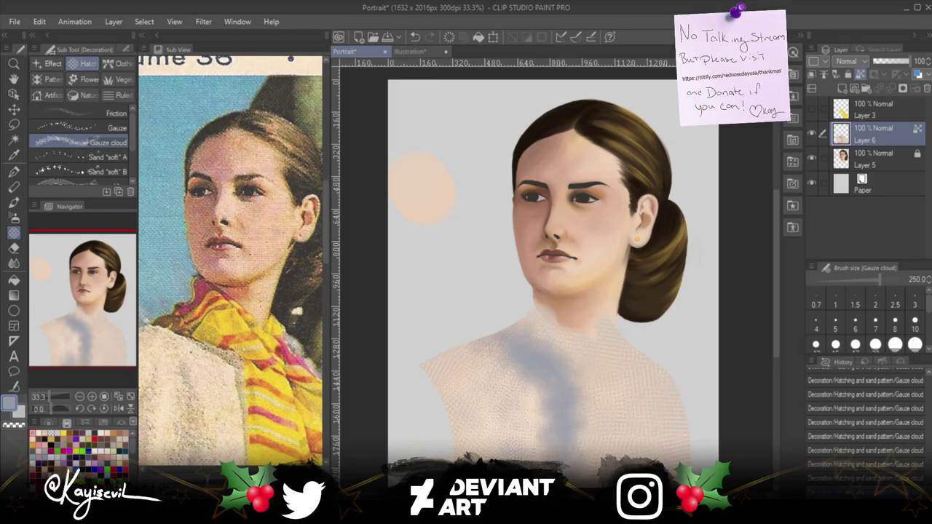
pyautogui.press('[')
pyautogui.press('[')
pyautogui.moveTo(500, 380); pyautogui.dragTo(510, 455)
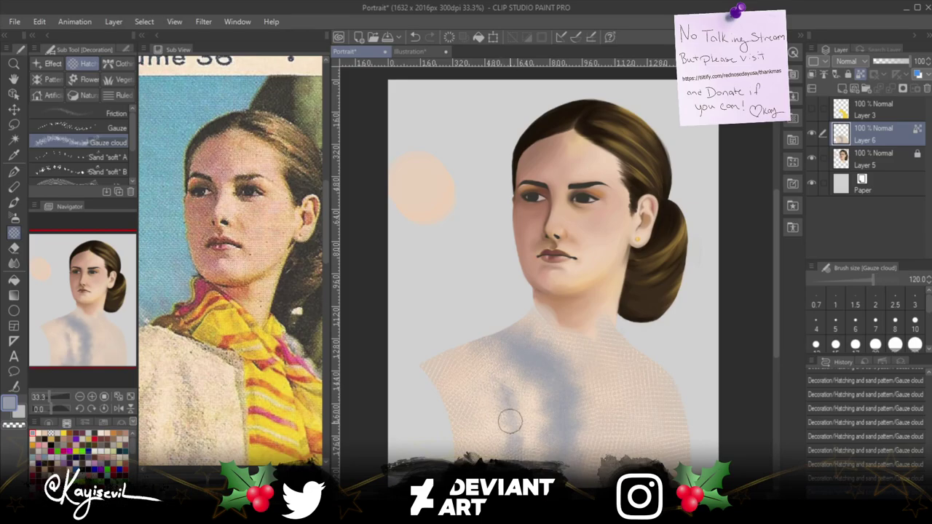
pyautogui.moveTo(500, 391); pyautogui.dragTo(505, 440)
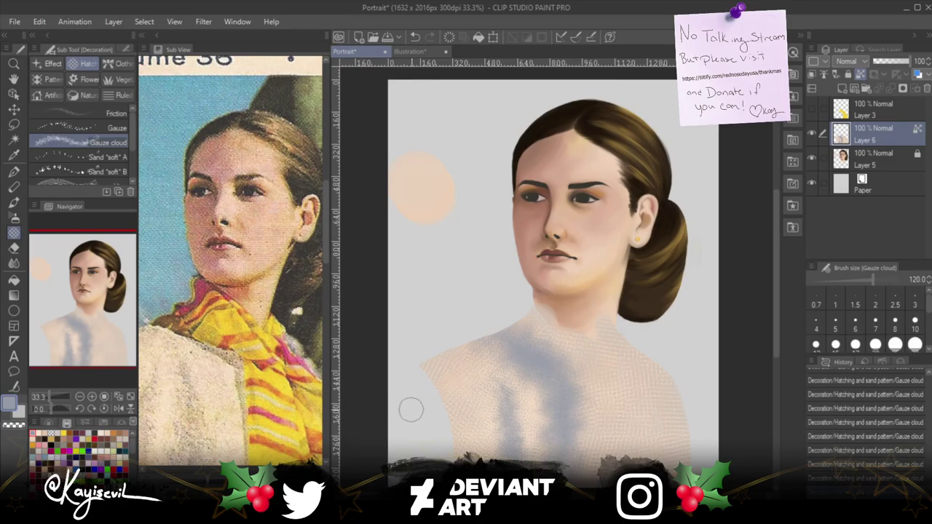
pyautogui.moveTo(466, 395); pyautogui.dragTo(443, 433)
pyautogui.moveTo(465, 391)
pyautogui.mouseDown()
pyautogui.moveTo(448, 445)
pyautogui.moveTo(468, 377)
pyautogui.moveTo(430, 446)
pyautogui.mouseUp()
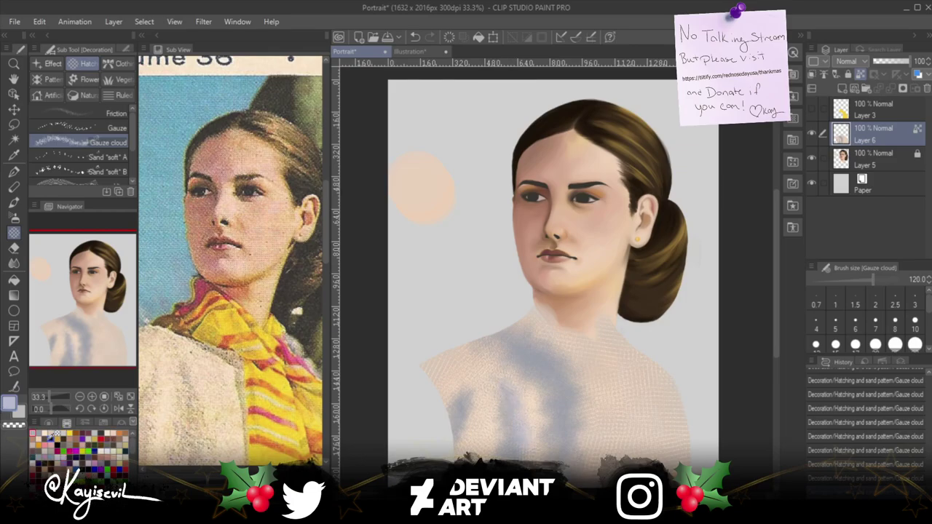
# Choose a light peach, blend it over the vest's grey-blue shadows with Gauze cloud at size 800, and reduce the brush to 300.
pyautogui.click(74, 431)
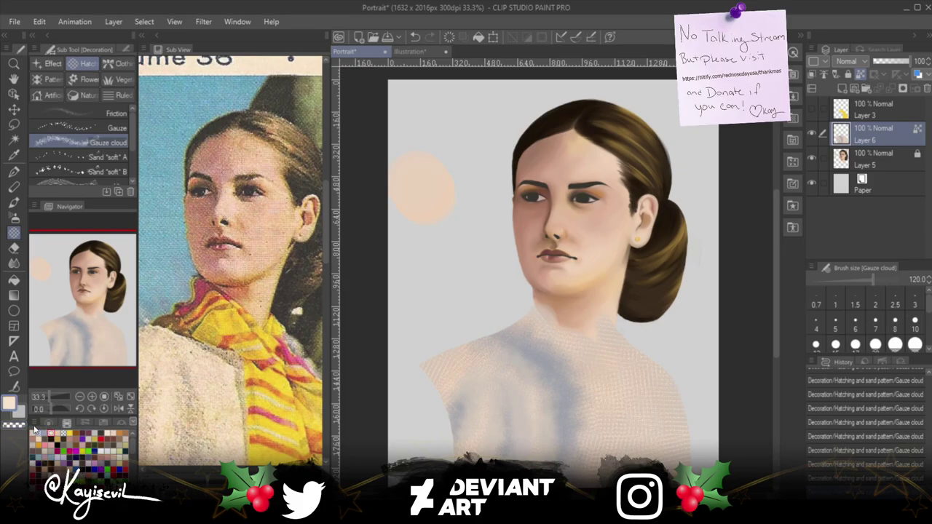
pyautogui.moveTo(457, 356)
pyautogui.mouseDown()
pyautogui.moveTo(474, 374)
pyautogui.moveTo(470, 405)
pyautogui.moveTo(535, 406)
pyautogui.moveTo(495, 362)
pyautogui.mouseUp()
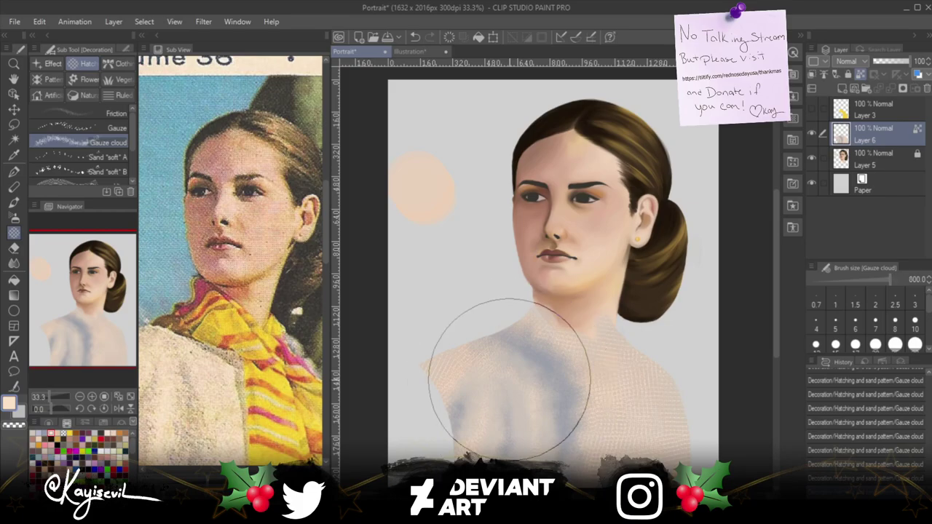
pyautogui.moveTo(543, 388)
pyautogui.mouseDown()
pyautogui.moveTo(565, 472)
pyautogui.moveTo(562, 389)
pyautogui.moveTo(536, 351)
pyautogui.moveTo(493, 333)
pyautogui.moveTo(495, 482)
pyautogui.moveTo(454, 438)
pyautogui.moveTo(451, 411)
pyautogui.moveTo(458, 396)
pyautogui.moveTo(524, 468)
pyautogui.moveTo(510, 406)
pyautogui.moveTo(516, 393)
pyautogui.moveTo(537, 476)
pyautogui.moveTo(491, 361)
pyautogui.moveTo(543, 405)
pyautogui.moveTo(535, 413)
pyautogui.moveTo(536, 392)
pyautogui.moveTo(534, 421)
pyautogui.moveTo(538, 393)
pyautogui.moveTo(532, 468)
pyautogui.moveTo(541, 415)
pyautogui.moveTo(535, 403)
pyautogui.moveTo(524, 435)
pyautogui.moveTo(513, 370)
pyautogui.moveTo(513, 465)
pyautogui.moveTo(478, 453)
pyautogui.moveTo(497, 394)
pyautogui.moveTo(500, 411)
pyautogui.moveTo(481, 446)
pyautogui.moveTo(522, 390)
pyautogui.moveTo(488, 345)
pyautogui.moveTo(502, 372)
pyautogui.moveTo(429, 339)
pyautogui.moveTo(466, 433)
pyautogui.moveTo(495, 371)
pyautogui.moveTo(475, 462)
pyautogui.moveTo(501, 376)
pyautogui.moveTo(481, 440)
pyautogui.moveTo(444, 349)
pyautogui.moveTo(423, 374)
pyautogui.mouseUp()
pyautogui.press('[')
pyautogui.press('[')
pyautogui.press('[')
pyautogui.press('[')
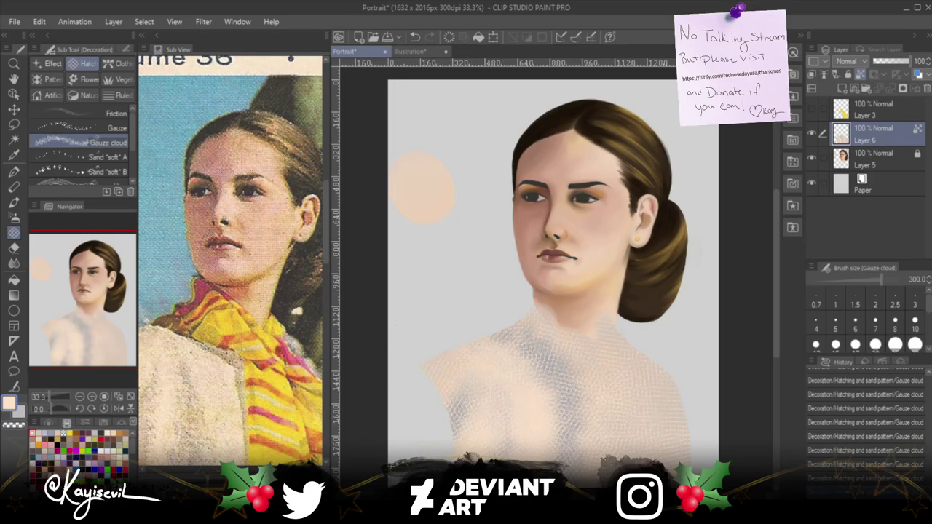
# Show the yellow scarf's Layer 3 and erase the vest paint covering the neck with the Hard eraser at size 170.
pyautogui.click(812, 108)
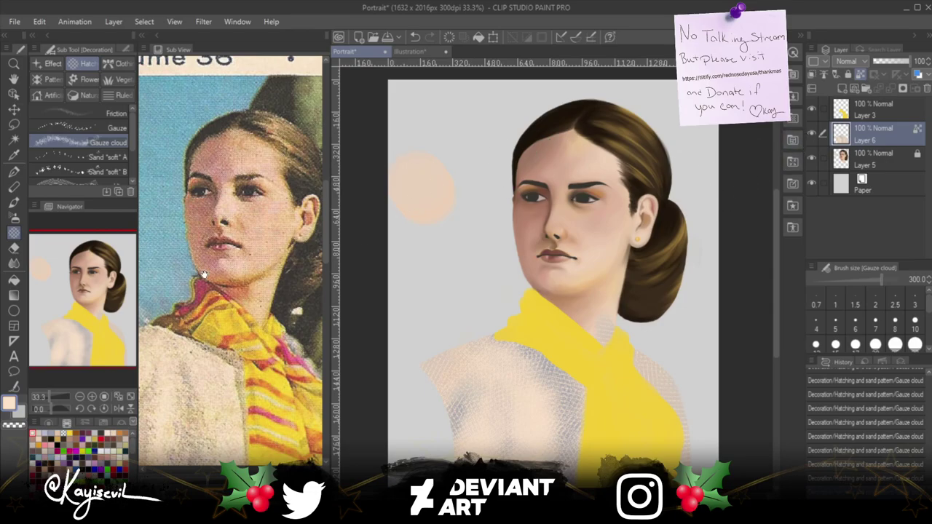
pyautogui.click(13, 248)
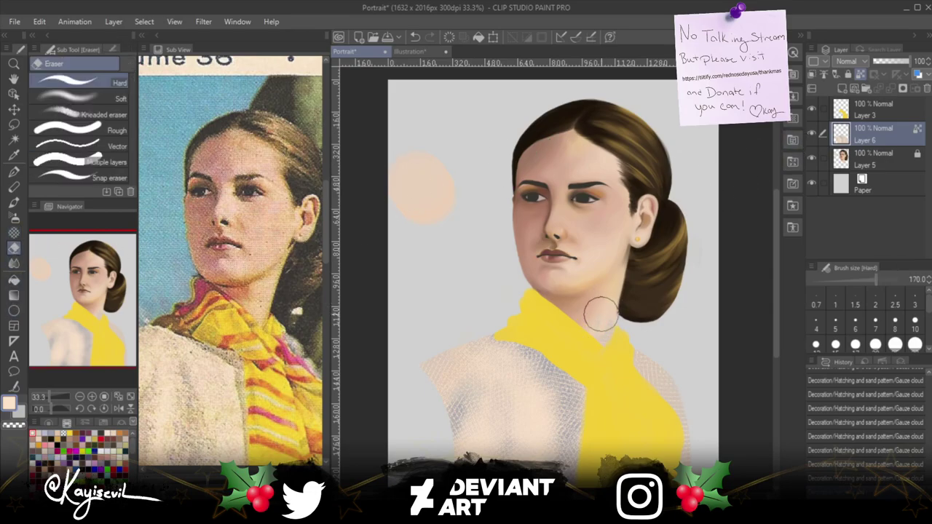
pyautogui.moveTo(607, 328); pyautogui.dragTo(589, 281)
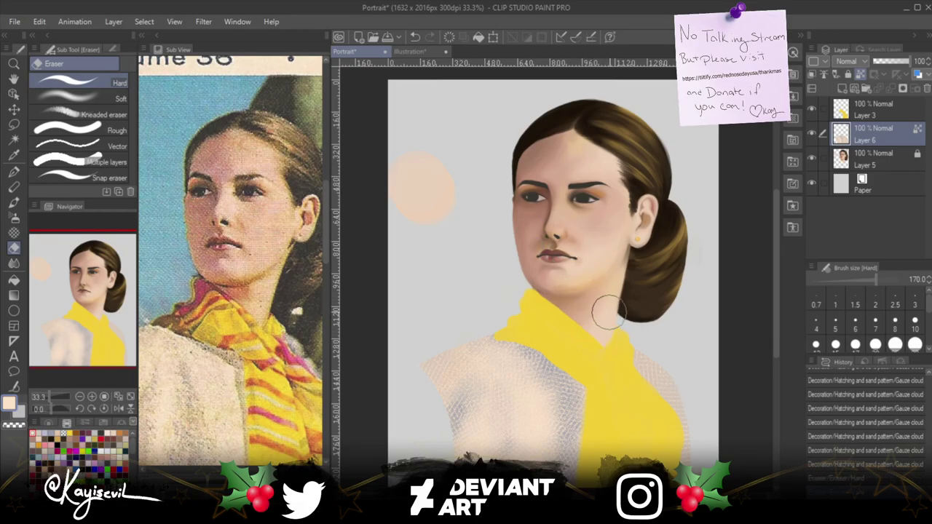
pyautogui.moveTo(598, 335); pyautogui.dragTo(566, 349)
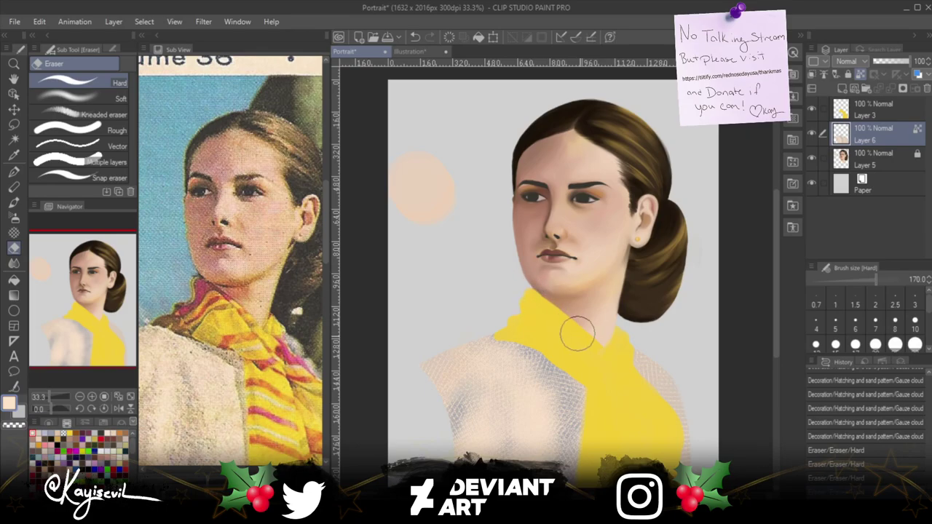
pyautogui.moveTo(605, 339); pyautogui.dragTo(591, 285)
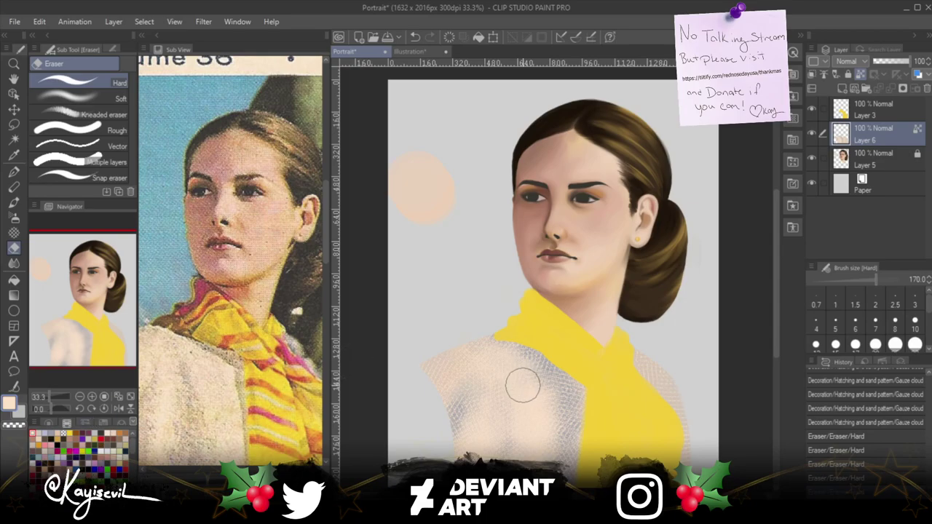
# Lighten the vest's chest, scarf edge and shoulder in light peach with Gauze cloud at sizes 400 and 120.
pyautogui.click(14, 233)
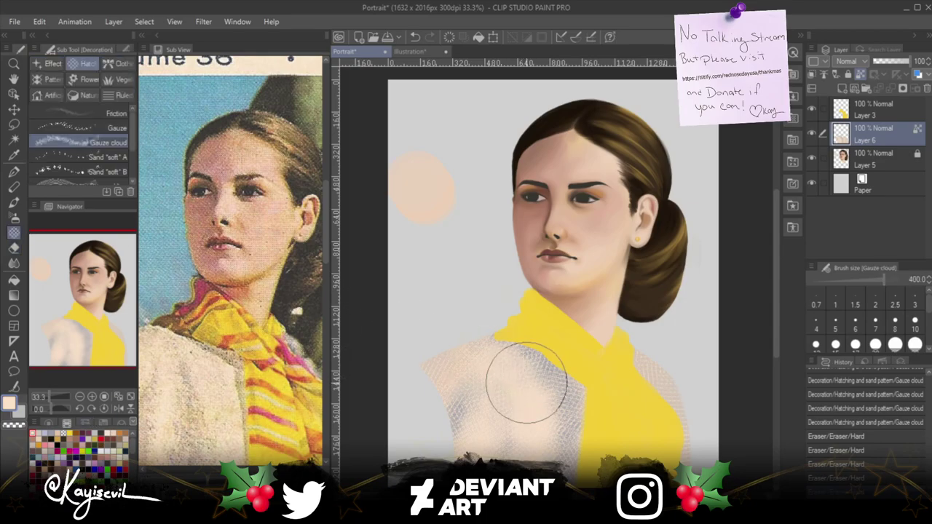
pyautogui.moveTo(527, 386)
pyautogui.mouseDown()
pyautogui.moveTo(477, 349)
pyautogui.moveTo(532, 378)
pyautogui.moveTo(524, 376)
pyautogui.moveTo(546, 393)
pyautogui.moveTo(491, 356)
pyautogui.moveTo(551, 417)
pyautogui.moveTo(551, 398)
pyautogui.moveTo(551, 418)
pyautogui.moveTo(519, 384)
pyautogui.moveTo(540, 412)
pyautogui.moveTo(541, 398)
pyautogui.moveTo(555, 398)
pyautogui.moveTo(550, 391)
pyautogui.moveTo(561, 401)
pyautogui.moveTo(541, 386)
pyautogui.moveTo(560, 401)
pyautogui.moveTo(551, 398)
pyautogui.moveTo(554, 463)
pyautogui.mouseUp()
pyautogui.press('[')
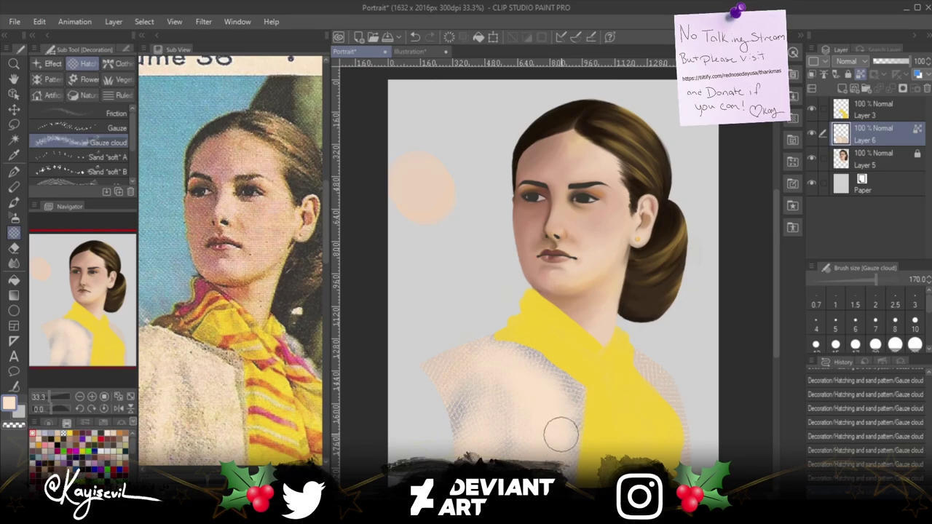
pyautogui.press('[')
pyautogui.moveTo(568, 393)
pyautogui.mouseDown()
pyautogui.moveTo(516, 360)
pyautogui.moveTo(566, 389)
pyautogui.moveTo(529, 373)
pyautogui.mouseUp()
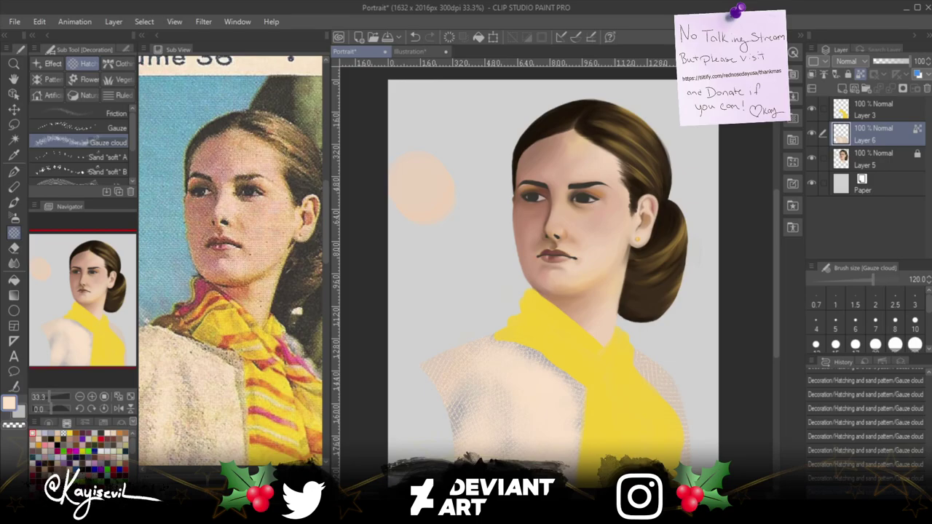
pyautogui.moveTo(470, 337)
pyautogui.mouseDown()
pyautogui.moveTo(499, 345)
pyautogui.moveTo(470, 326)
pyautogui.moveTo(531, 372)
pyautogui.moveTo(479, 326)
pyautogui.moveTo(503, 337)
pyautogui.moveTo(552, 388)
pyautogui.moveTo(492, 331)
pyautogui.moveTo(463, 326)
pyautogui.moveTo(540, 381)
pyautogui.moveTo(455, 317)
pyautogui.mouseUp()
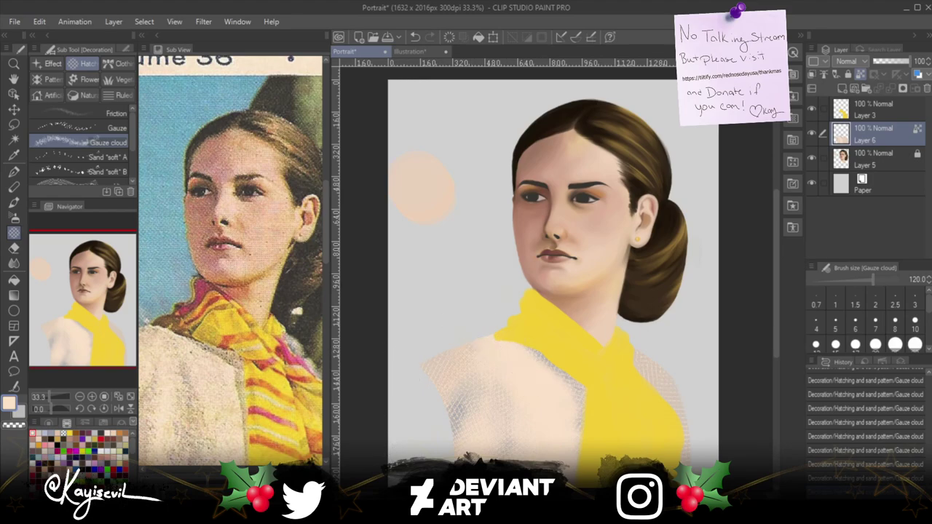
# Choose the Gauze brush and test it on the blank Illustration document at size 600.
pyautogui.press(']')
pyautogui.press(']')
pyautogui.press(']')
pyautogui.press(']')
pyautogui.press(']')
pyautogui.click(81, 128)
pyautogui.click(412, 52)
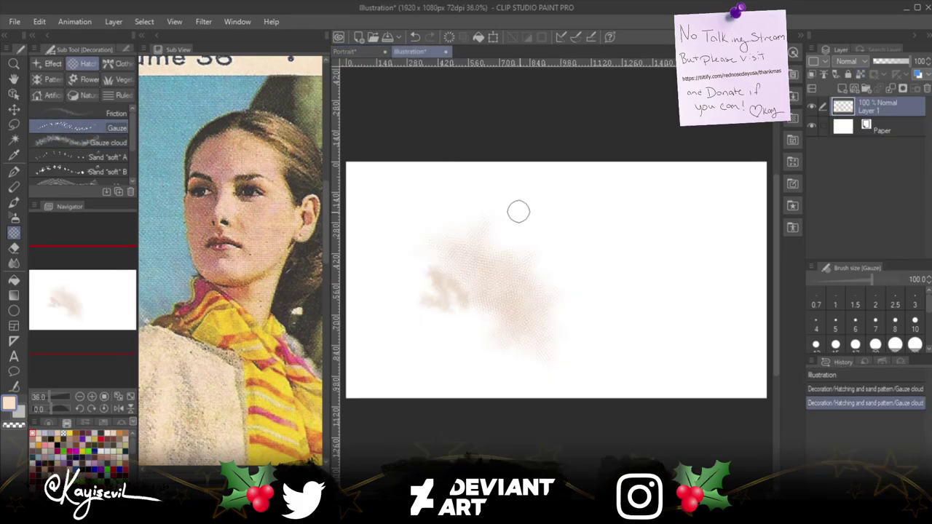
pyautogui.press(']')
pyautogui.press(']')
pyautogui.press(']')
pyautogui.press(']')
pyautogui.press(']')
pyautogui.moveTo(605, 281)
pyautogui.mouseDown()
pyautogui.moveTo(589, 256)
pyautogui.moveTo(619, 320)
pyautogui.mouseUp()
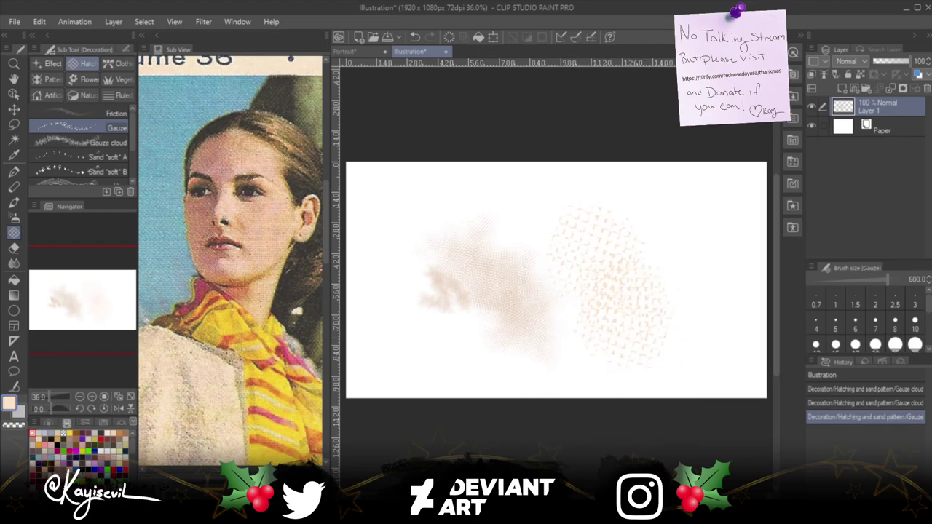
# Return to the Portrait document and texture the vest and shoulders in light peach with the Gauze brush at size 600.
pyautogui.click(347, 52)
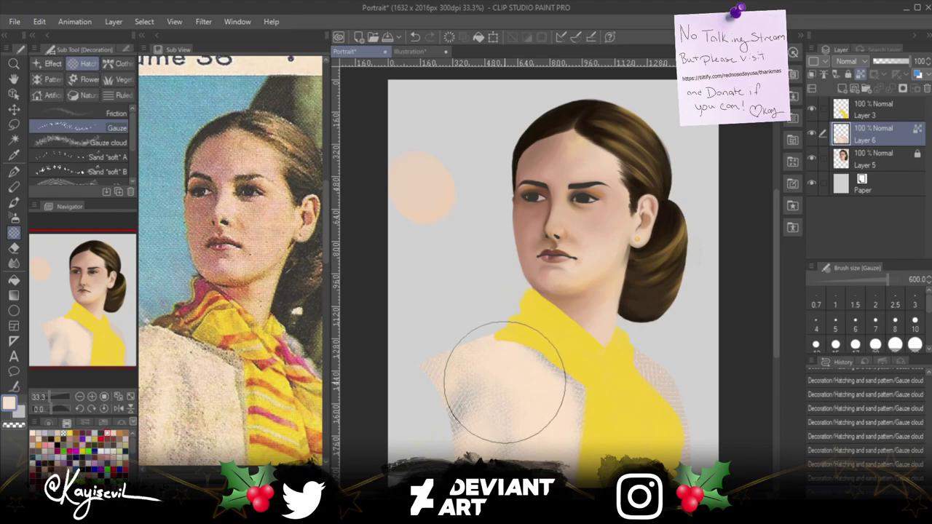
pyautogui.press(']')
pyautogui.press('[')
pyautogui.moveTo(513, 371)
pyautogui.mouseDown()
pyautogui.moveTo(499, 385)
pyautogui.moveTo(516, 391)
pyautogui.moveTo(500, 436)
pyautogui.moveTo(560, 373)
pyautogui.moveTo(650, 393)
pyautogui.moveTo(652, 376)
pyautogui.moveTo(682, 391)
pyautogui.moveTo(678, 492)
pyautogui.mouseUp()
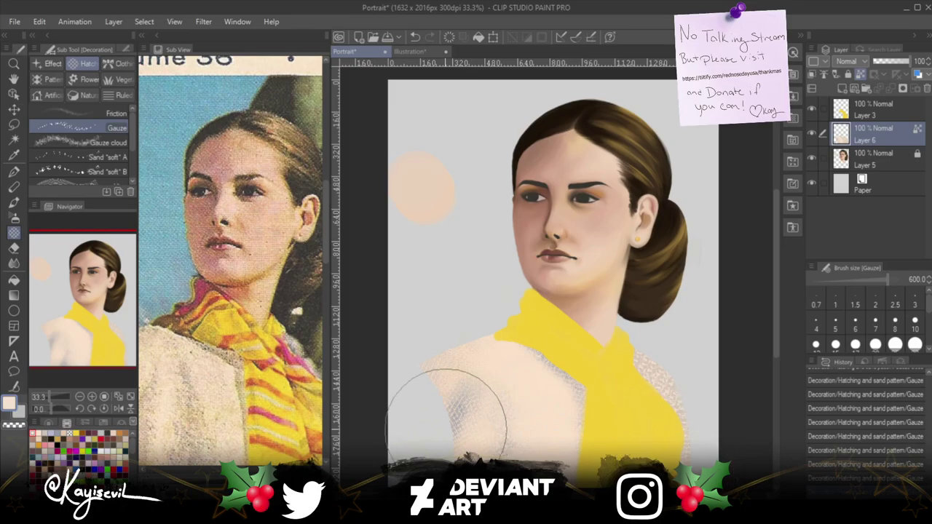
pyautogui.moveTo(422, 371)
pyautogui.mouseDown()
pyautogui.moveTo(447, 394)
pyautogui.moveTo(518, 367)
pyautogui.moveTo(482, 372)
pyautogui.moveTo(558, 396)
pyautogui.moveTo(488, 355)
pyautogui.mouseUp()
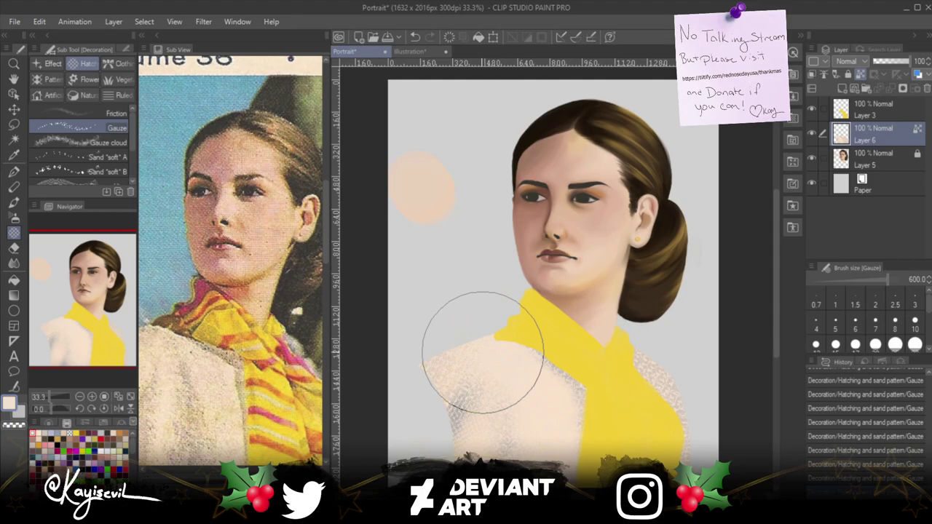
pyautogui.hotkey('alt', 'Tab')
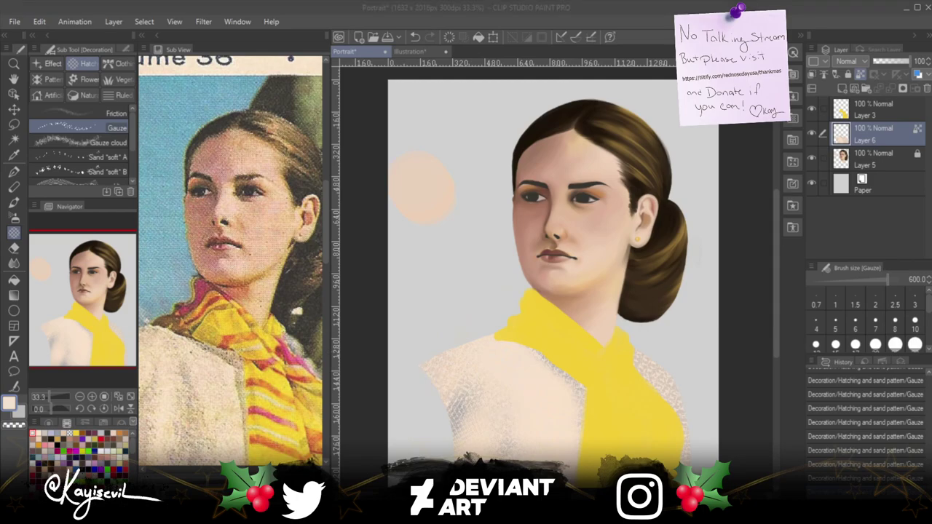
pyautogui.hotkey('alt', 'Tab')
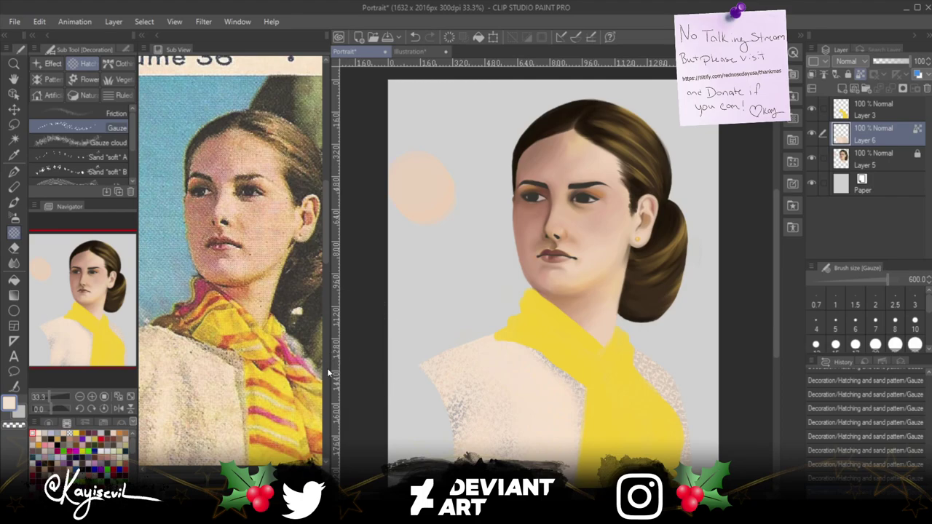
# Set the paint colour to magenta, reduce the Gauze brush to size 120 and activate the scarf's Layer 3.
pyautogui.hscroll(-3, 553, 364)
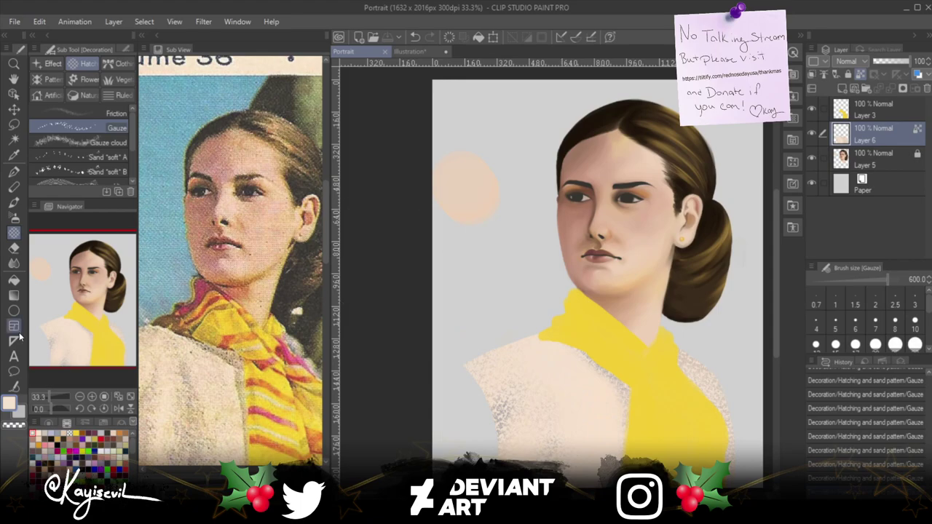
pyautogui.click(76, 449)
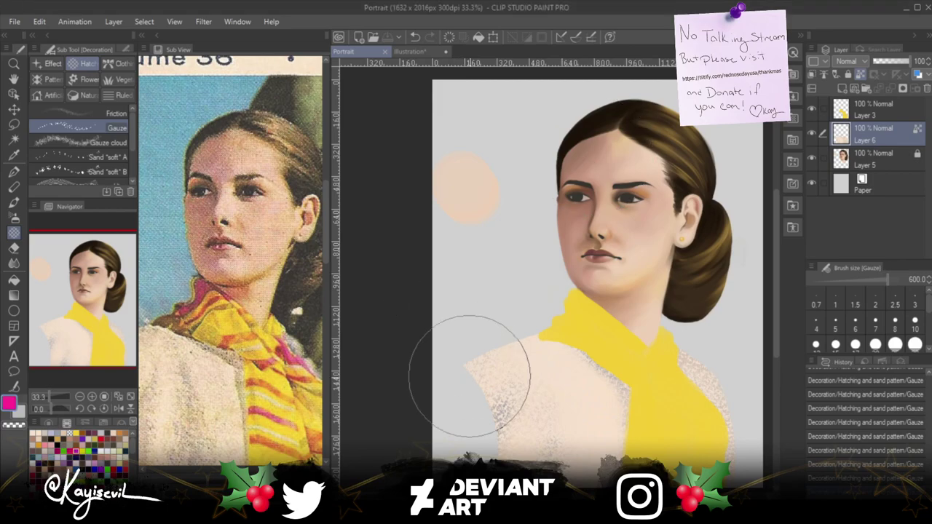
pyautogui.press('[')
pyautogui.press('[')
pyautogui.press('[')
pyautogui.press('[')
pyautogui.press('[')
pyautogui.press('[')
pyautogui.press('[')
pyautogui.press('[')
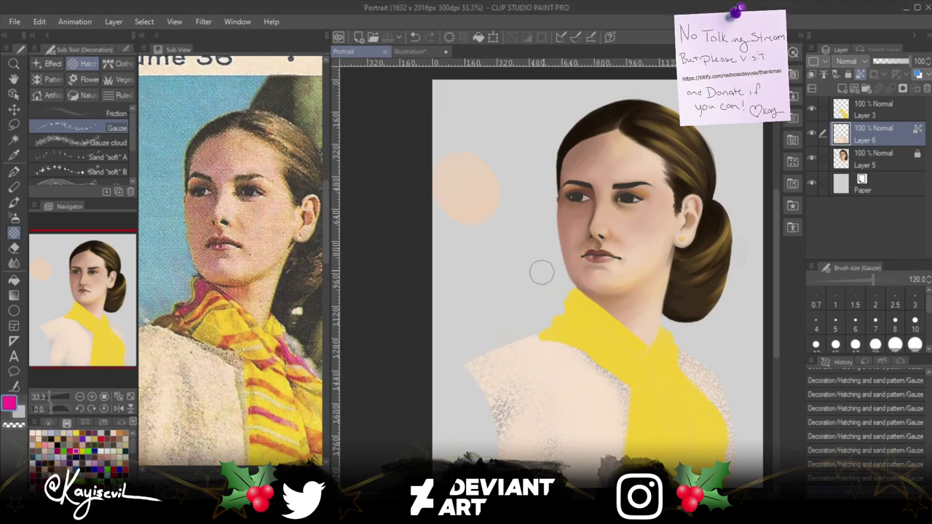
pyautogui.click(870, 111)
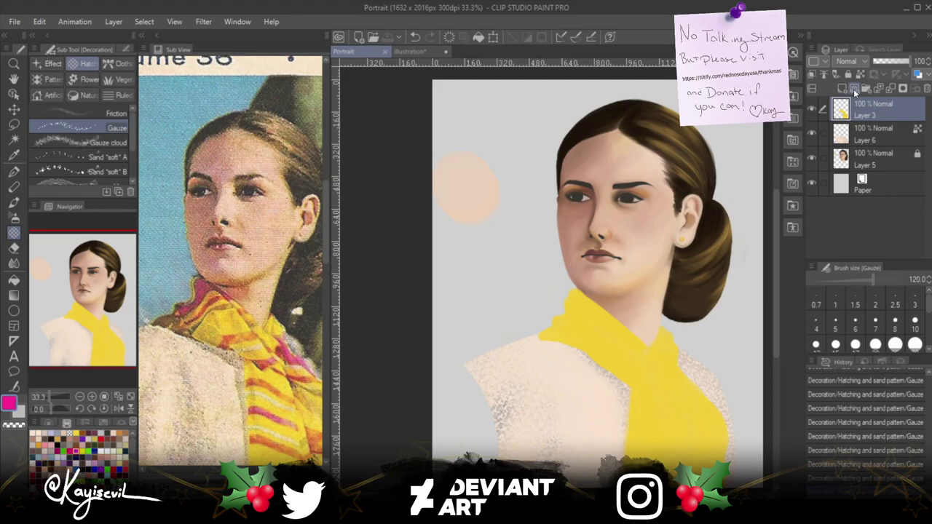
# Try a magenta dab on the scarf's collar edge with the Gauze brush at size 30.
pyautogui.press('[')
pyautogui.press('[')
pyautogui.press('[')
pyautogui.press('[')
pyautogui.press('[')
pyautogui.press('[')
pyautogui.press('[')
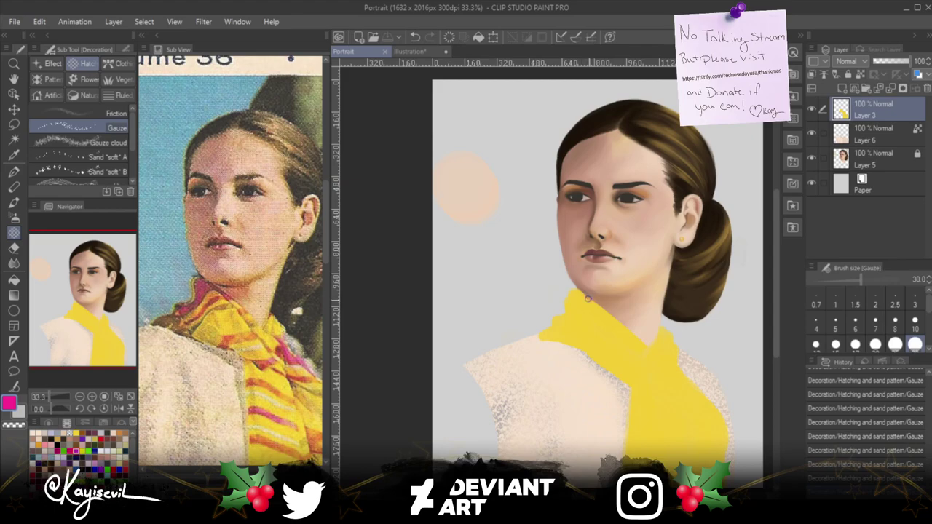
pyautogui.click(586, 297)
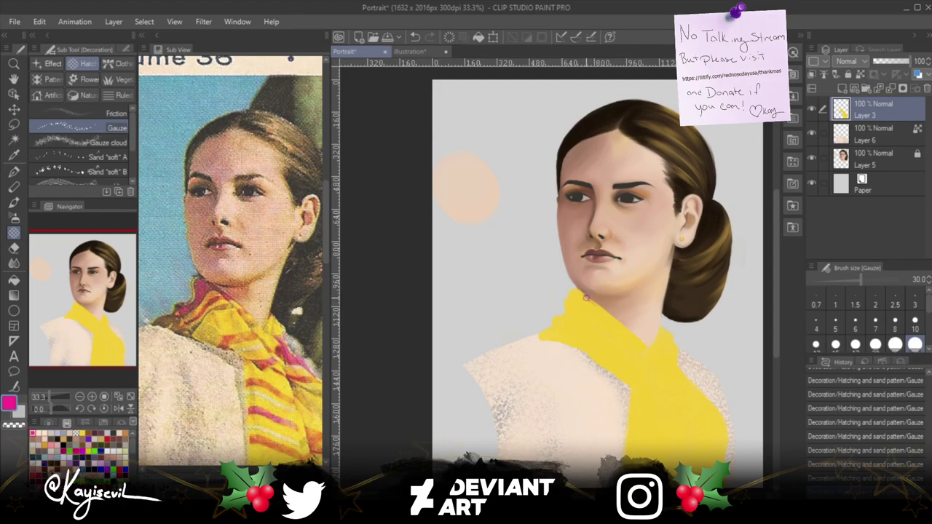
# Switch to the Opaque watercolor brush at size 25 and paint a magenta mark on the scarf's collar edge below the jaw.
pyautogui.click(13, 202)
pyautogui.press('[')
pyautogui.press('[')
pyautogui.press('[')
pyautogui.press('[')
pyautogui.press('[')
pyautogui.press('[')
pyautogui.press('[')
pyautogui.press('[')
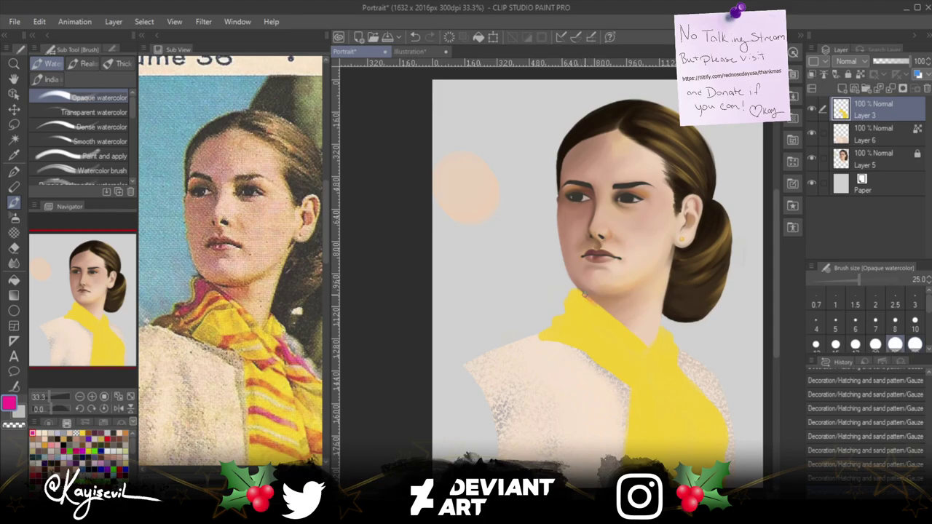
pyautogui.moveTo(592, 303)
pyautogui.mouseDown()
pyautogui.moveTo(580, 293)
pyautogui.moveTo(590, 303)
pyautogui.mouseUp()
pyautogui.hotkey('ctrl', 'y')
pyautogui.hotkey('ctrl', 'y')
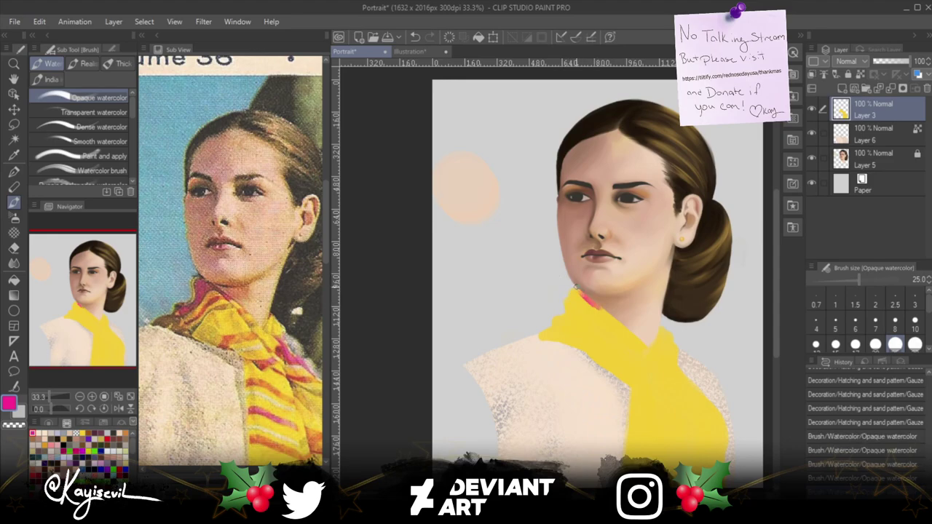
pyautogui.hotkey('ctrl', 'y')
pyautogui.hotkey('ctrl', 'y')
pyautogui.hotkey('ctrl', 'y')
pyautogui.hotkey('ctrl', 'y')
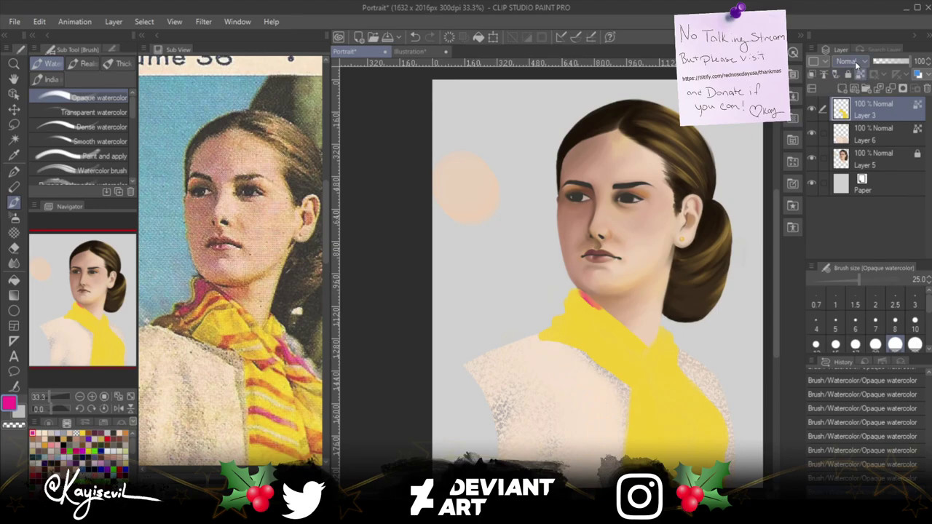
# Lock the transparent pixels of Layer 3 and strengthen the magenta along the scarf's collar edge.
pyautogui.click(872, 75)
pyautogui.moveTo(581, 296); pyautogui.dragTo(591, 302)
pyautogui.moveTo(582, 298); pyautogui.dragTo(593, 305)
pyautogui.hotkey('ctrl', 'y')
pyautogui.hotkey('ctrl', 'y')
pyautogui.hotkey('ctrl', 'y')
pyautogui.hotkey('ctrl', 'y')
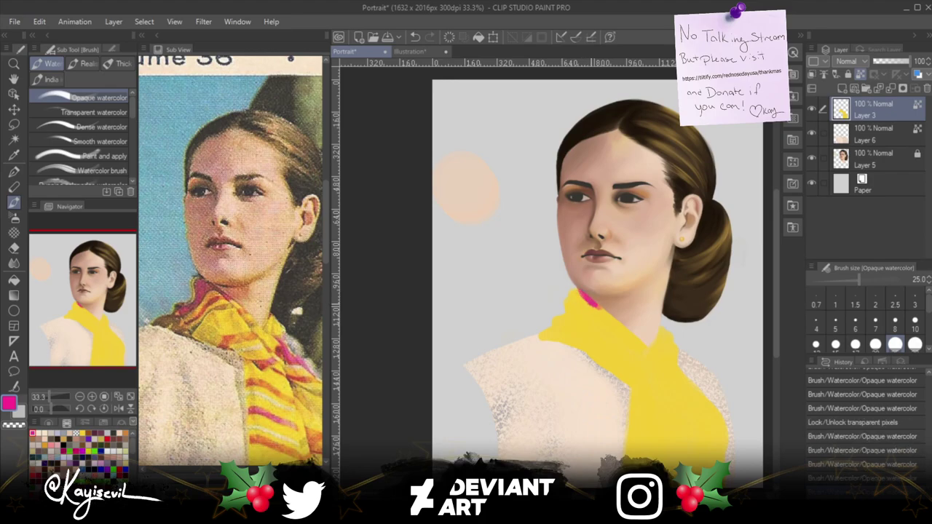
pyautogui.hotkey('ctrl', 'y')
pyautogui.hotkey('ctrl', 'y')
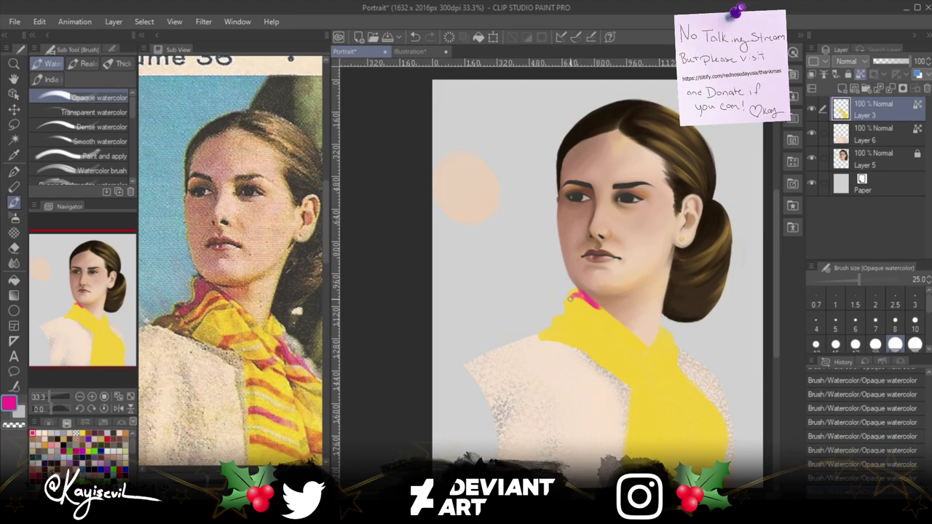
# Paint wavy magenta stripes down the scarf's collar with Opaque watercolor at sizes 25 and 50.
pyautogui.moveTo(575, 294); pyautogui.dragTo(570, 317)
pyautogui.moveTo(568, 317); pyautogui.dragTo(562, 320)
pyautogui.moveTo(587, 303); pyautogui.dragTo(575, 301)
pyautogui.press(']')
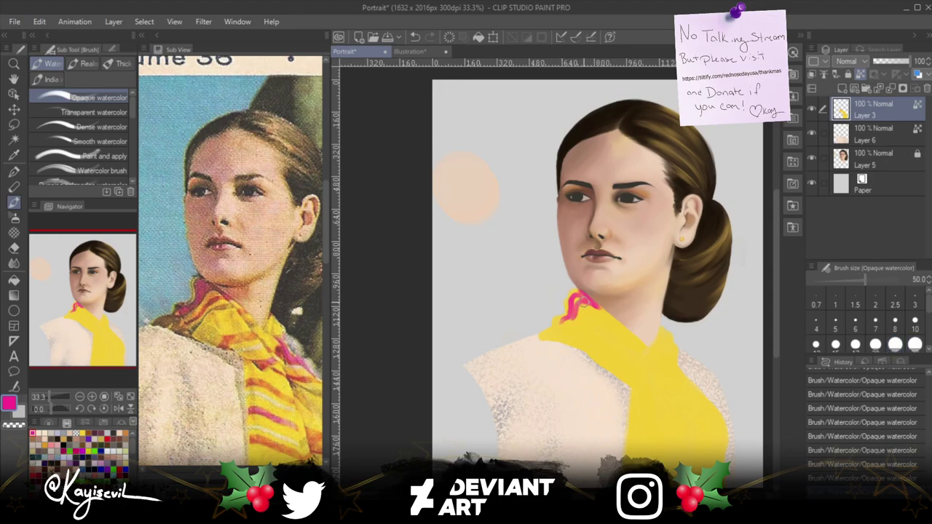
pyautogui.moveTo(580, 298); pyautogui.dragTo(574, 300)
pyautogui.moveTo(575, 300)
pyautogui.mouseDown()
pyautogui.moveTo(556, 333)
pyautogui.moveTo(592, 305)
pyautogui.mouseUp()
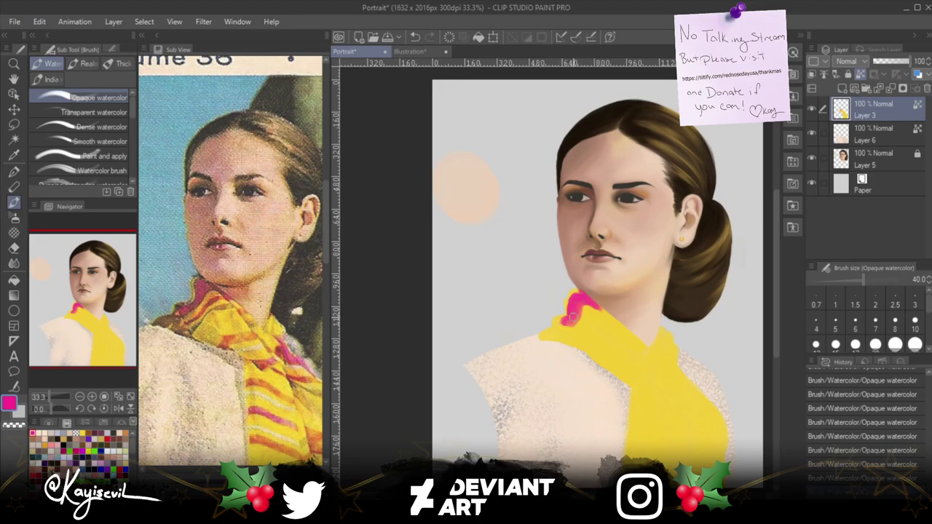
# Soften the collar's magenta edges and add a second stripe beside them with Opaque watercolor at size 40.
pyautogui.press('[')
pyautogui.press('[')
pyautogui.press('[')
pyautogui.press(']')
pyautogui.press(']')
pyautogui.press(']')
pyautogui.moveTo(560, 325)
pyautogui.mouseDown()
pyautogui.moveTo(589, 339)
pyautogui.moveTo(588, 305)
pyautogui.moveTo(601, 317)
pyautogui.moveTo(592, 310)
pyautogui.mouseUp()
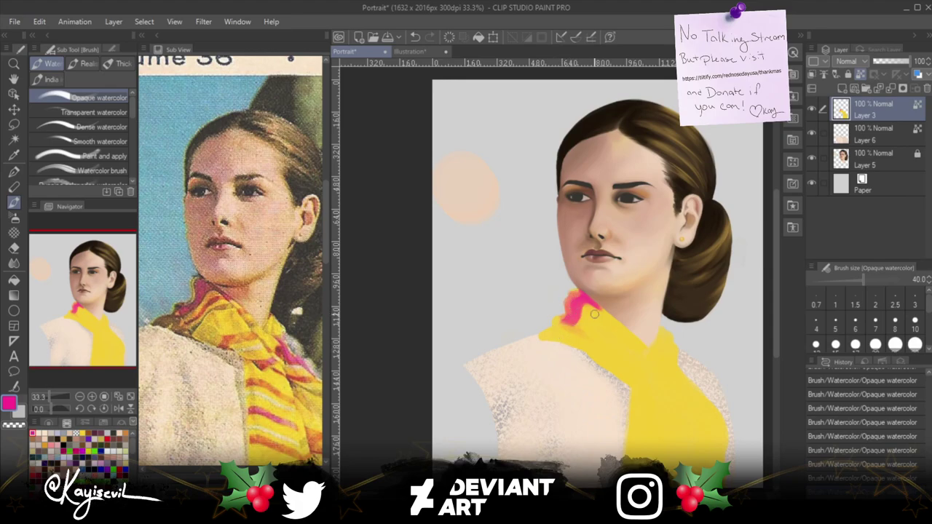
pyautogui.moveTo(597, 312); pyautogui.dragTo(581, 329)
# Paint magenta stripes across the hanging part of the scarf and magenta patches around the knot at size 40.
pyautogui.moveTo(681, 440)
pyautogui.mouseDown()
pyautogui.moveTo(624, 414)
pyautogui.moveTo(676, 438)
pyautogui.mouseUp()
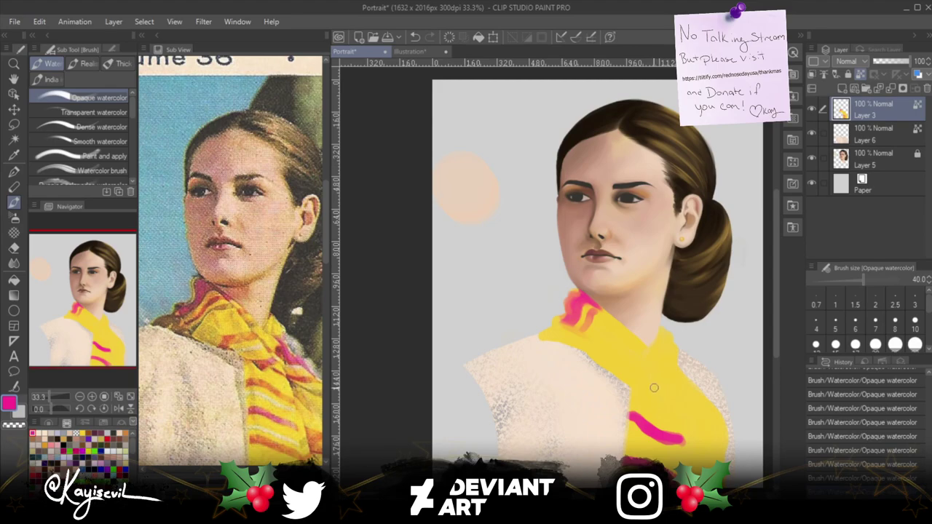
pyautogui.moveTo(653, 387)
pyautogui.mouseDown()
pyautogui.moveTo(661, 377)
pyautogui.moveTo(651, 388)
pyautogui.moveTo(677, 388)
pyautogui.moveTo(667, 368)
pyautogui.moveTo(674, 393)
pyautogui.moveTo(674, 368)
pyautogui.moveTo(700, 392)
pyautogui.moveTo(662, 365)
pyautogui.moveTo(683, 386)
pyautogui.moveTo(674, 384)
pyautogui.mouseUp()
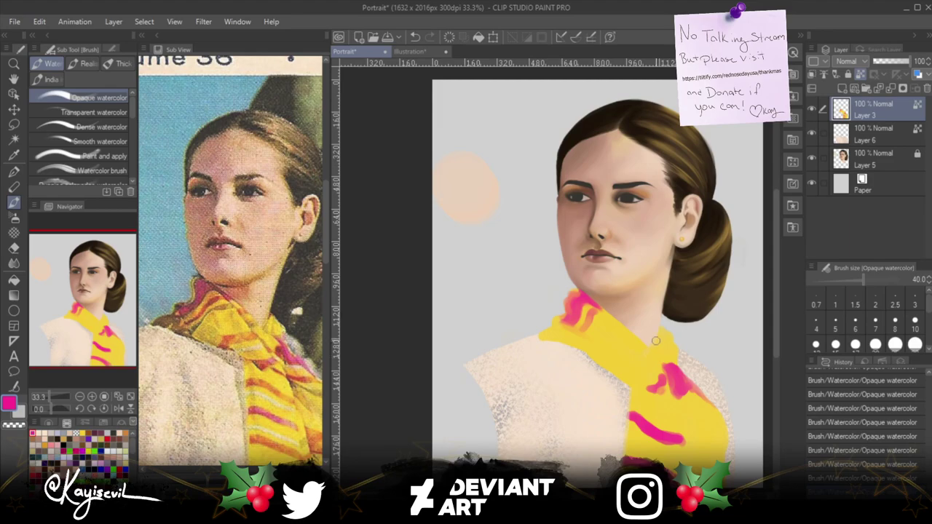
pyautogui.moveTo(658, 331); pyautogui.dragTo(659, 329)
# Widen the reference view and paint soft magenta stripes across the scarf's neck band and hanging part at size 40.
pyautogui.moveTo(215, 360); pyautogui.dragTo(186, 355)
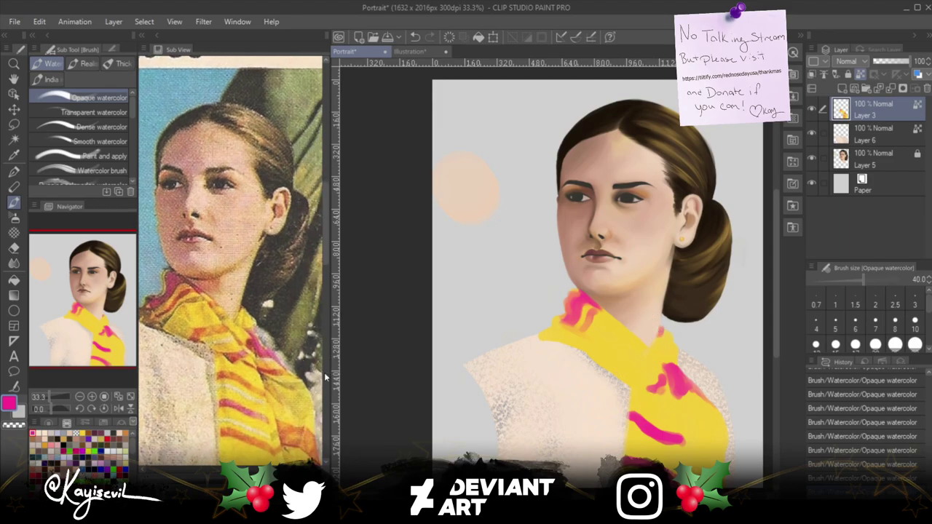
pyautogui.moveTo(326, 377); pyautogui.dragTo(364, 379)
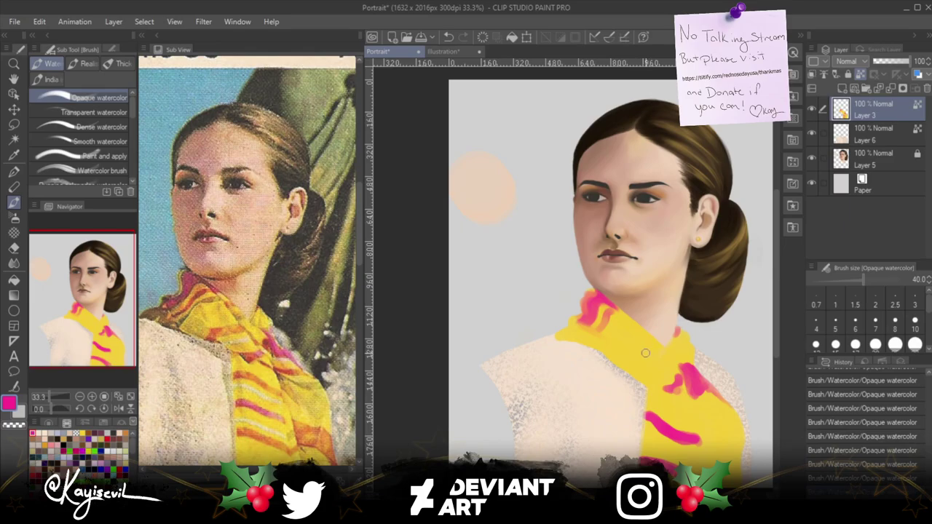
pyautogui.moveTo(655, 352); pyautogui.dragTo(632, 353)
pyautogui.moveTo(623, 358); pyautogui.dragTo(617, 353)
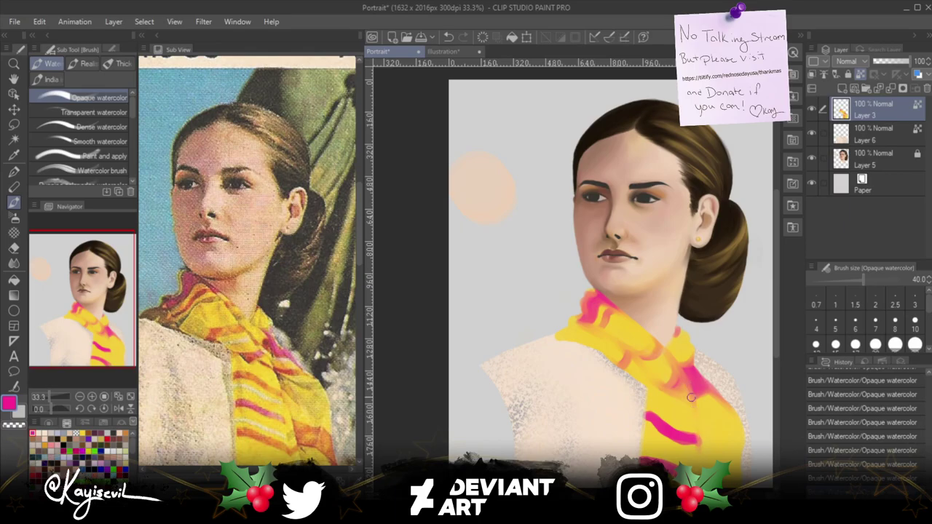
pyautogui.moveTo(699, 473); pyautogui.dragTo(696, 402)
pyautogui.hotkey('ctrl', 'z')
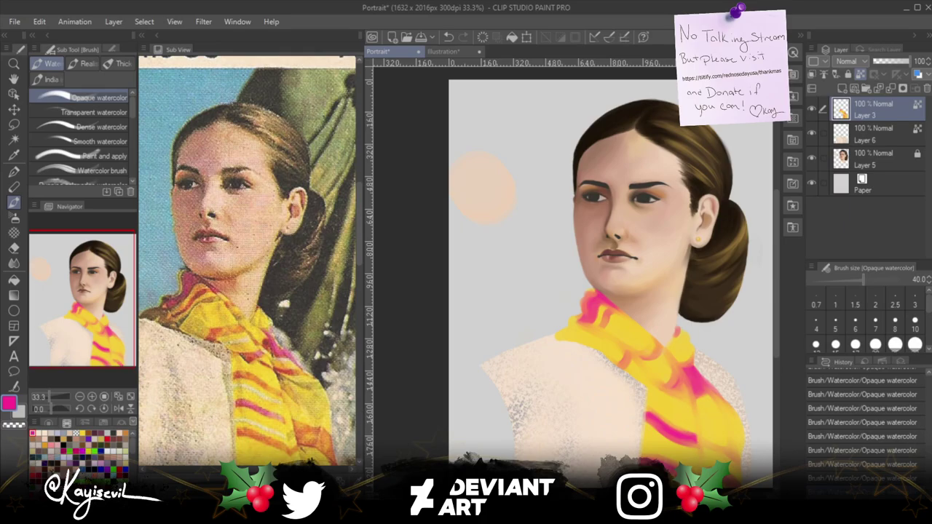
pyautogui.hscroll(5, 691, 421)
pyautogui.moveTo(414, 430); pyautogui.dragTo(437, 428)
pyautogui.hotkey('ctrl', 'z')
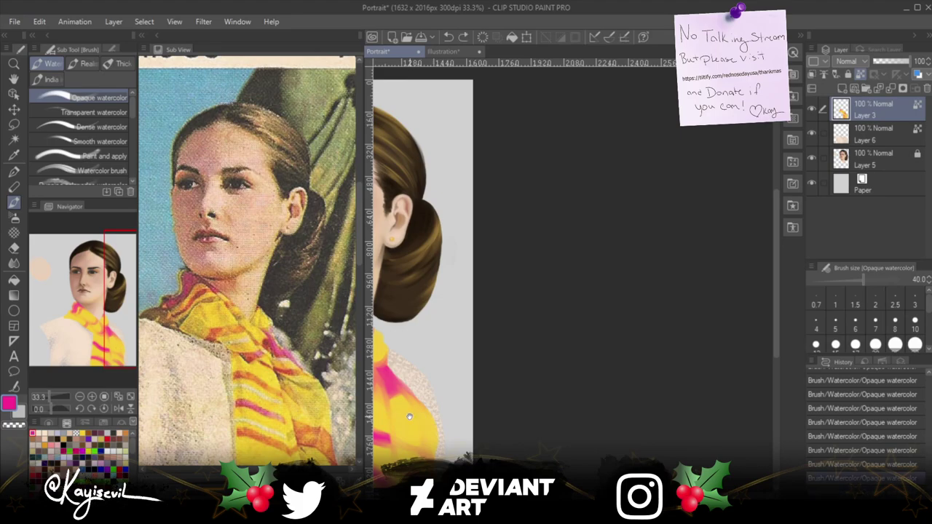
pyautogui.hscroll(-5, 420, 417)
pyautogui.hscroll(-1, 656, 415)
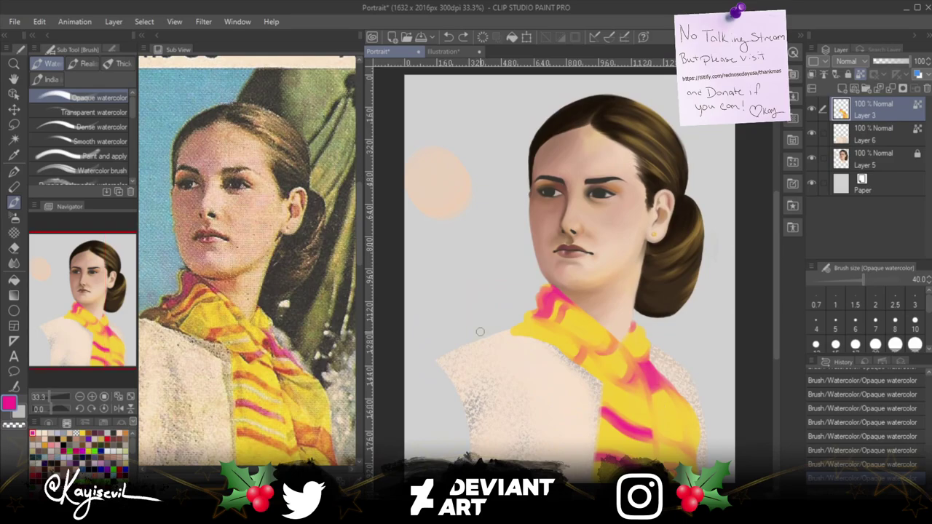
# Blend soft magenta shading into the lower outer end of the scarf with Opaque watercolor at size 40.
pyautogui.moveTo(478, 357); pyautogui.dragTo(468, 254)
pyautogui.moveTo(663, 339); pyautogui.dragTo(575, 386)
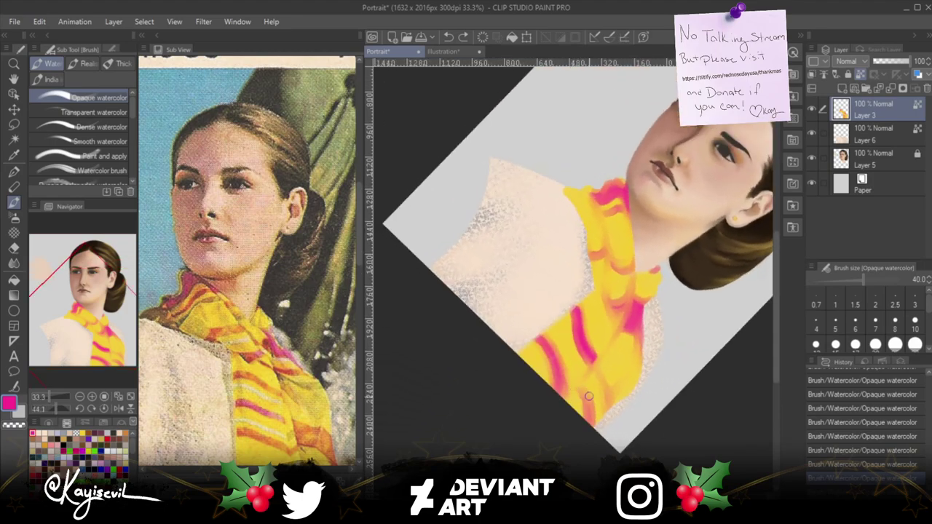
pyautogui.click(580, 392)
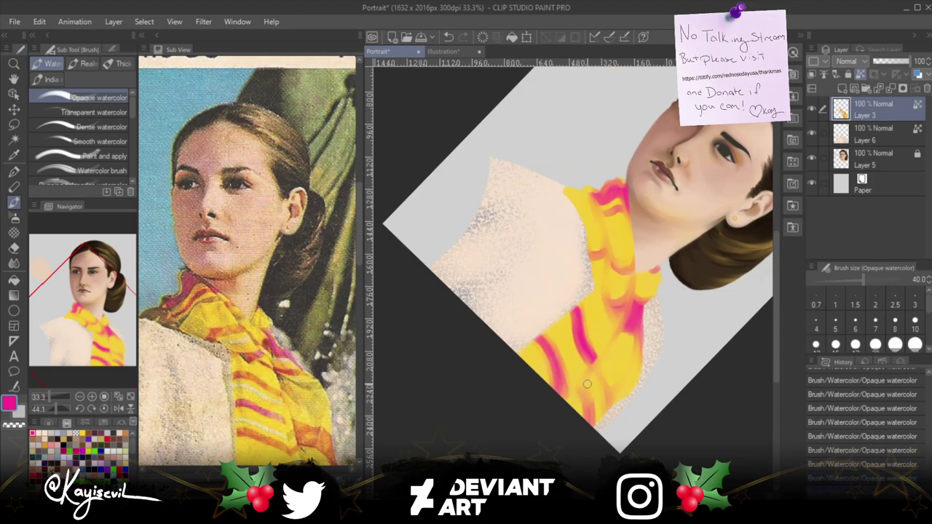
pyautogui.moveTo(591, 385)
pyautogui.mouseDown()
pyautogui.moveTo(597, 415)
pyautogui.moveTo(601, 404)
pyautogui.mouseUp()
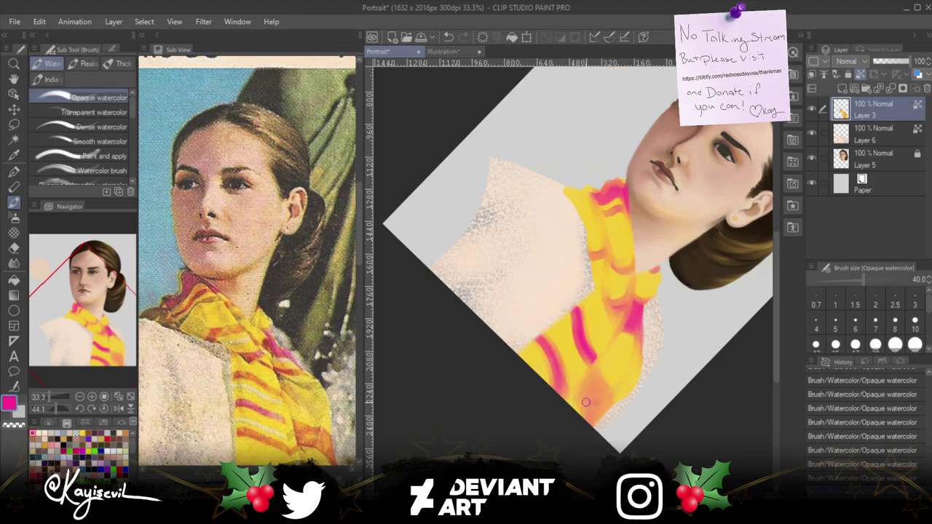
pyautogui.moveTo(589, 407); pyautogui.dragTo(608, 422)
# Set the paint colour to bright orange and blend it over the lower scarf's folds and bottom stripe at size 40.
pyautogui.click(128, 430)
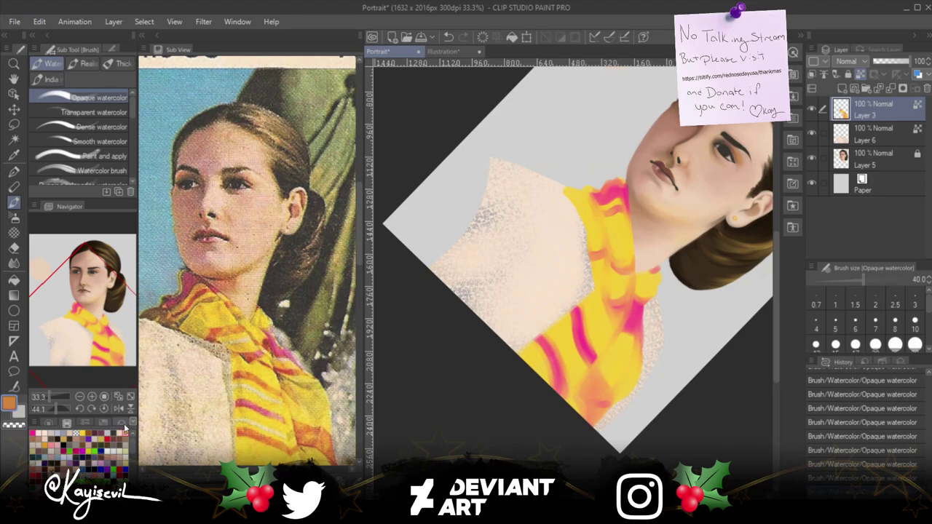
pyautogui.click(604, 400)
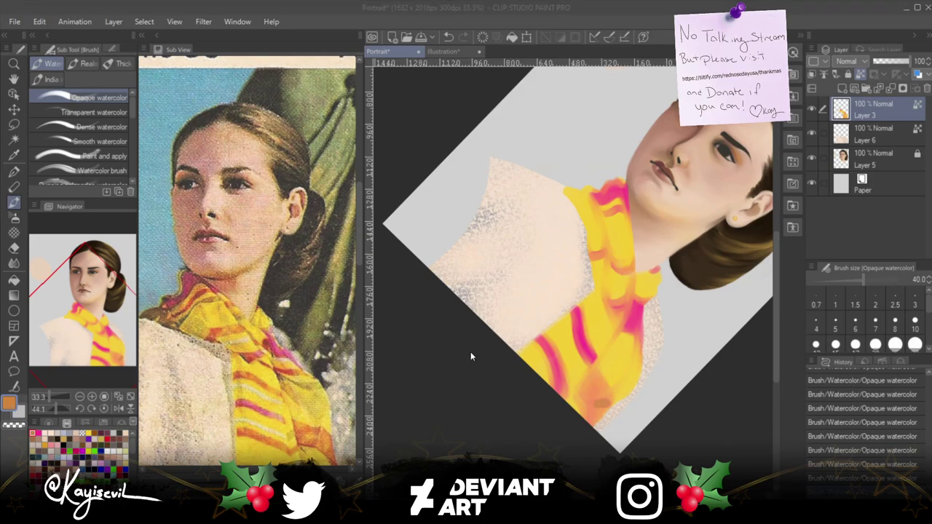
pyautogui.click(597, 405)
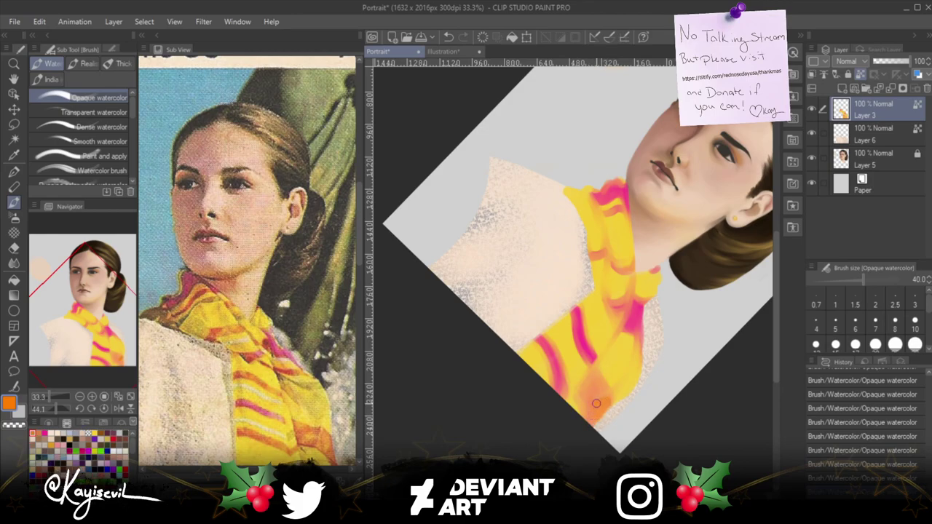
pyautogui.moveTo(598, 405)
pyautogui.mouseDown()
pyautogui.moveTo(572, 394)
pyautogui.moveTo(586, 404)
pyautogui.moveTo(582, 398)
pyautogui.moveTo(570, 413)
pyautogui.moveTo(578, 388)
pyautogui.moveTo(550, 380)
pyautogui.moveTo(579, 374)
pyautogui.moveTo(575, 391)
pyautogui.moveTo(594, 369)
pyautogui.moveTo(572, 395)
pyautogui.moveTo(599, 360)
pyautogui.moveTo(563, 407)
pyautogui.mouseUp()
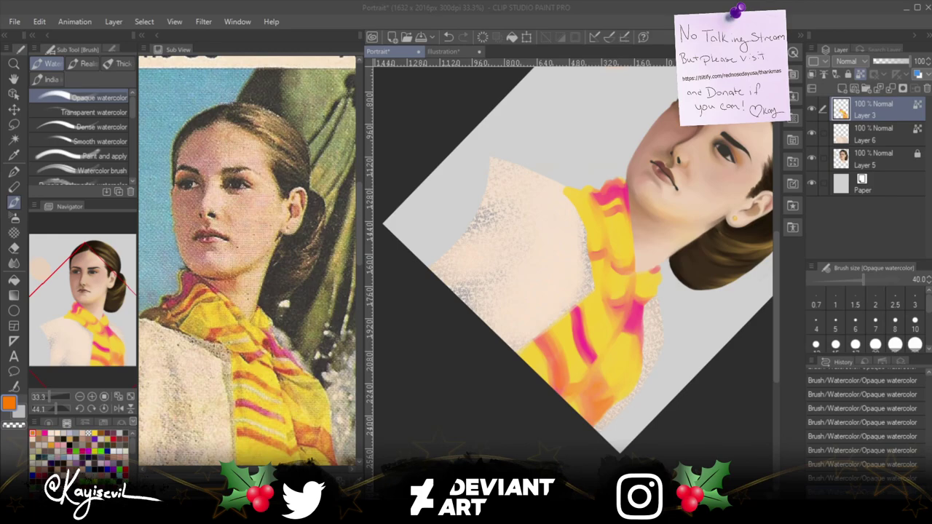
# Pick a muted green, shade the folds of the upper scarf at size 40 and raise the brush size to 60.
pyautogui.click(9, 410)
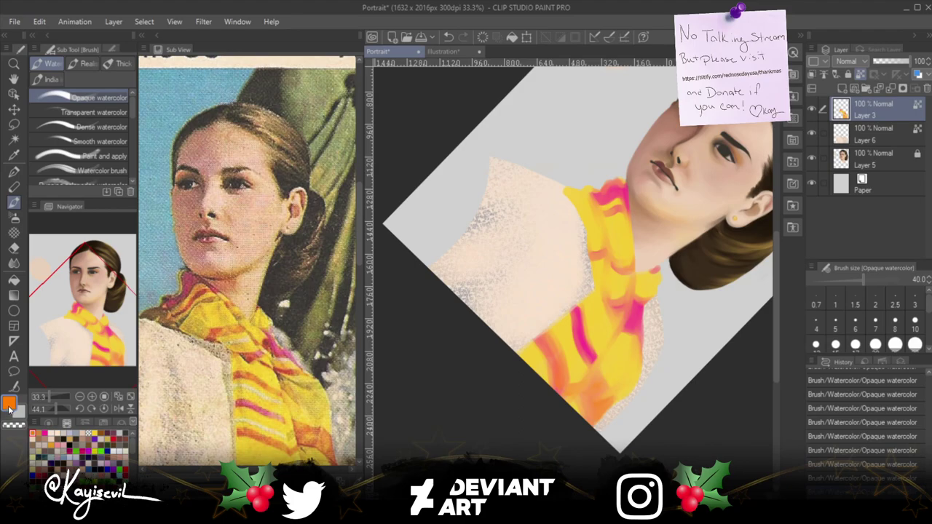
pyautogui.click(9, 409)
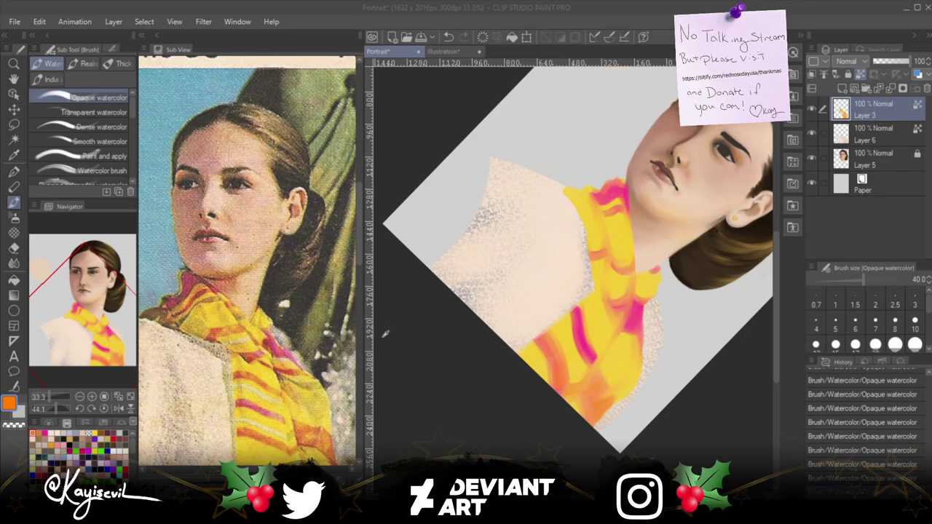
pyautogui.keyDown('alt'); pyautogui.click(600, 156); pyautogui.keyUp('alt')
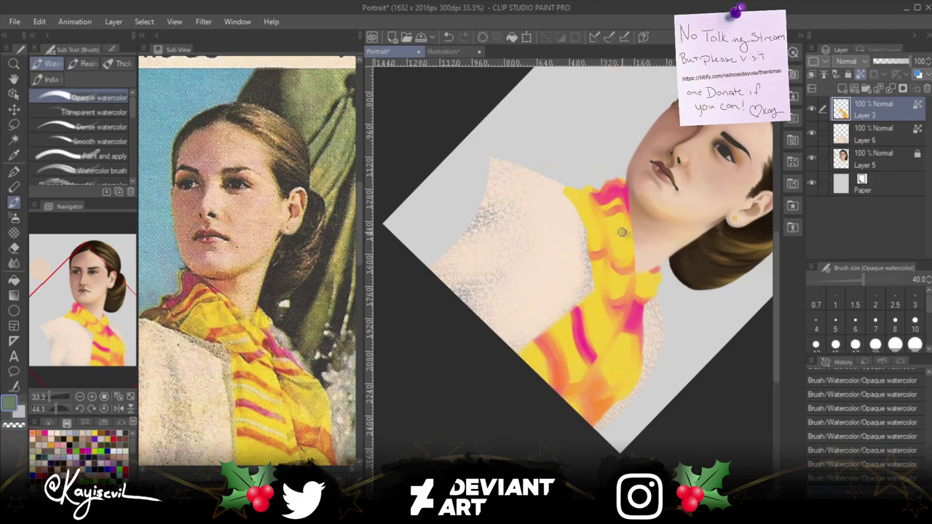
pyautogui.moveTo(628, 232); pyautogui.dragTo(608, 227)
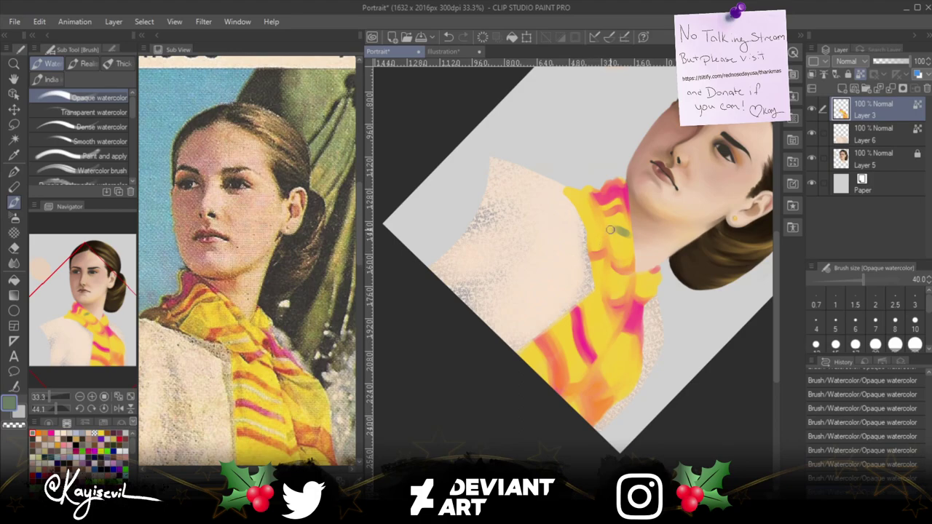
pyautogui.moveTo(620, 229); pyautogui.dragTo(582, 221)
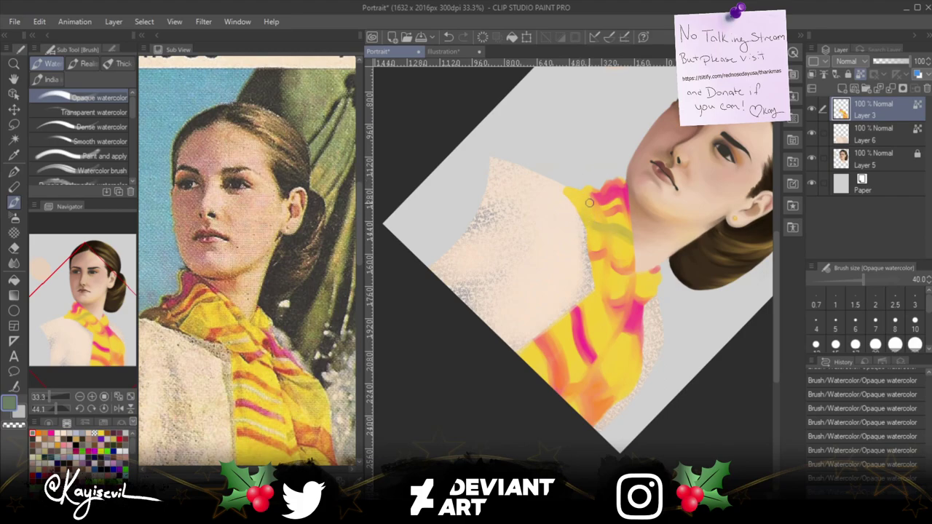
pyautogui.moveTo(602, 225)
pyautogui.mouseDown()
pyautogui.moveTo(627, 245)
pyautogui.moveTo(610, 228)
pyautogui.moveTo(636, 254)
pyautogui.mouseUp()
pyautogui.press(']')
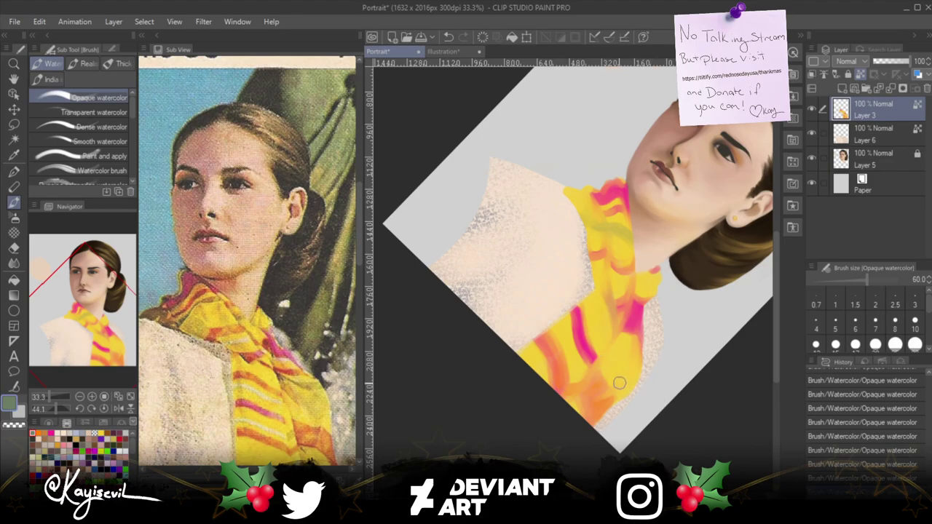
# Reduce the brush to size 30 and paint muted green shading into the folds of the scarf's hanging part.
pyautogui.press('[')
pyautogui.keyDown('shift'); pyautogui.click(624, 365); pyautogui.keyUp('shift')
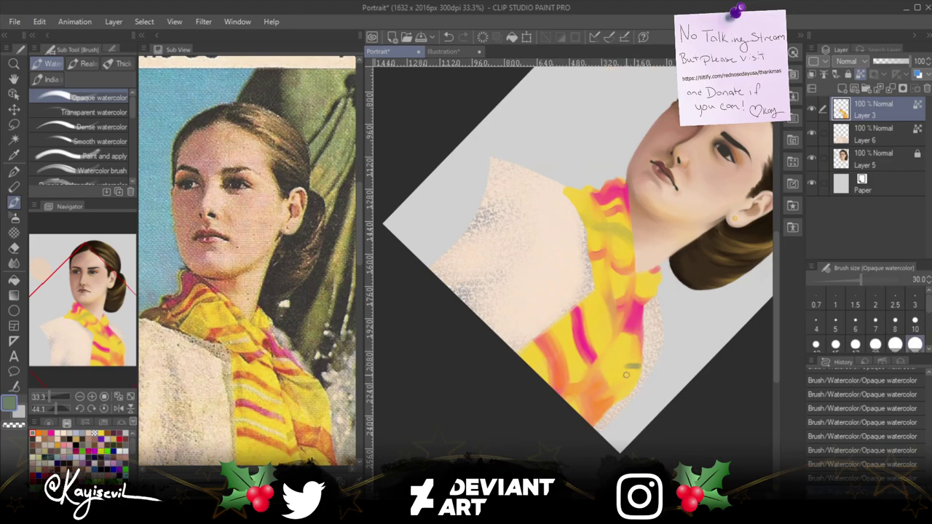
pyautogui.moveTo(616, 342); pyautogui.dragTo(625, 362)
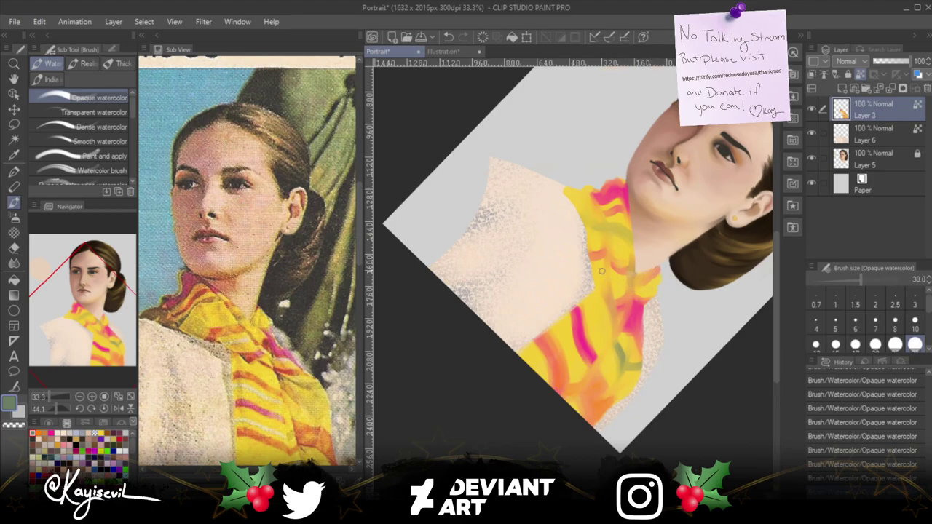
# Set the paint colour to bright orange and blend it over the upper scarf's folds at size 70.
pyautogui.click(39, 434)
pyautogui.press(']')
pyautogui.press(']')
pyautogui.press(']')
pyautogui.press(']')
pyautogui.moveTo(597, 197)
pyautogui.mouseDown()
pyautogui.moveTo(613, 276)
pyautogui.moveTo(612, 249)
pyautogui.mouseUp()
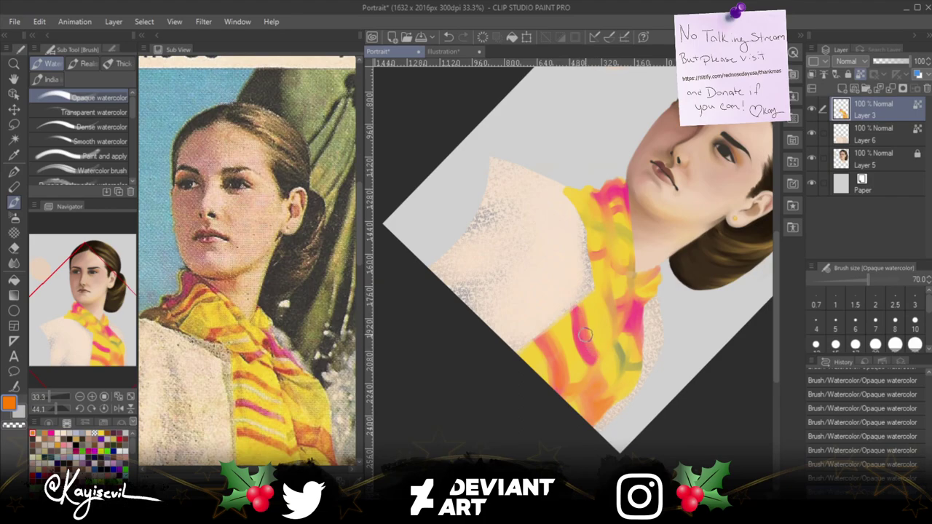
# Blend orange over the magenta stripe on the hanging scarf at size 100, and reduce the brush to size 60.
pyautogui.press(']')
pyautogui.press(']')
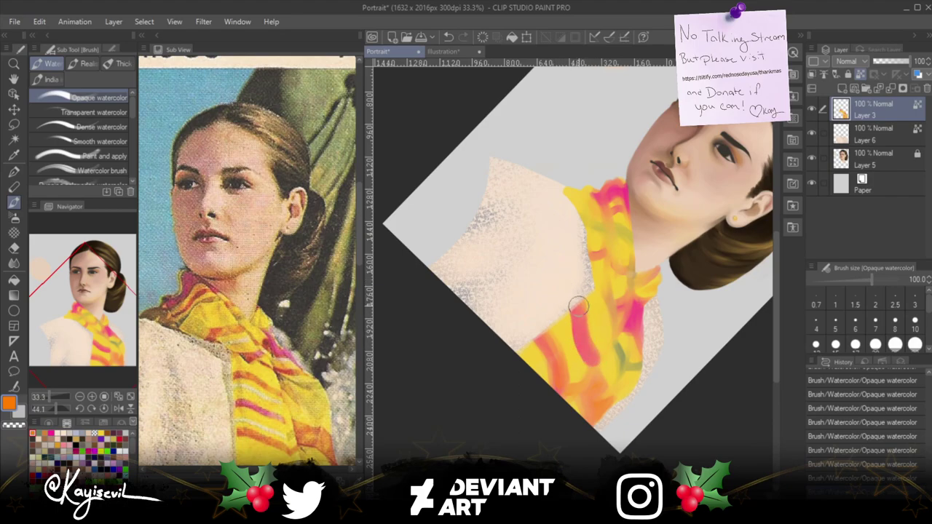
pyautogui.press(']')
pyautogui.press(']')
pyautogui.press(']')
pyautogui.press('[')
pyautogui.press('[')
pyautogui.press('[')
pyautogui.press('[')
pyautogui.press('[')
pyautogui.press('[')
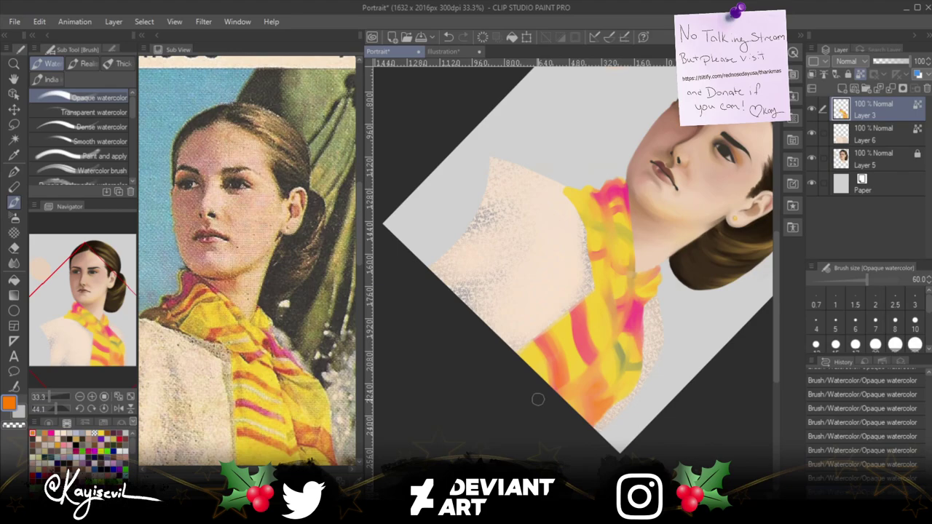
# Reset the canvas rotation and examine the whole portrait against the reference.
pyautogui.hotkey('ctrl', '@')
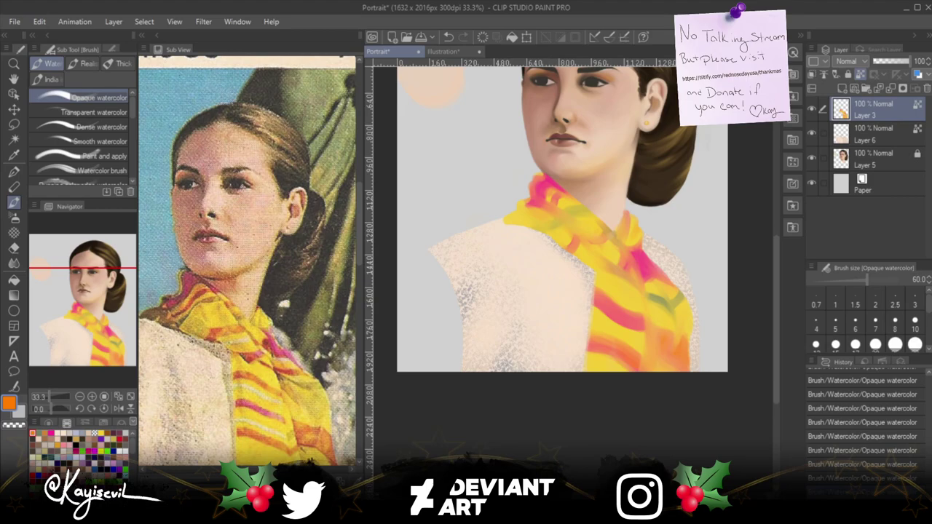
pyautogui.scroll(1, 625, 291)
pyautogui.scroll(-2, 625, 291)
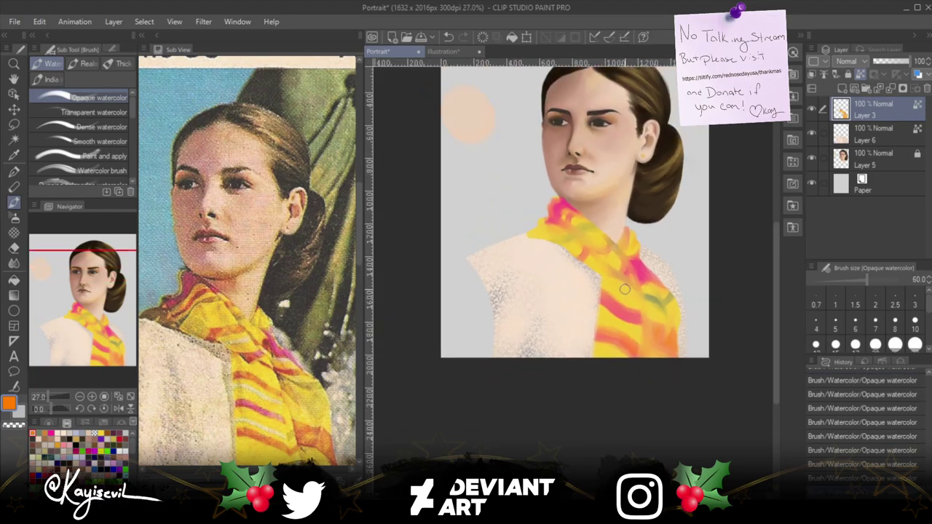
pyautogui.scroll(-1, 625, 291)
pyautogui.scroll(1, 625, 291)
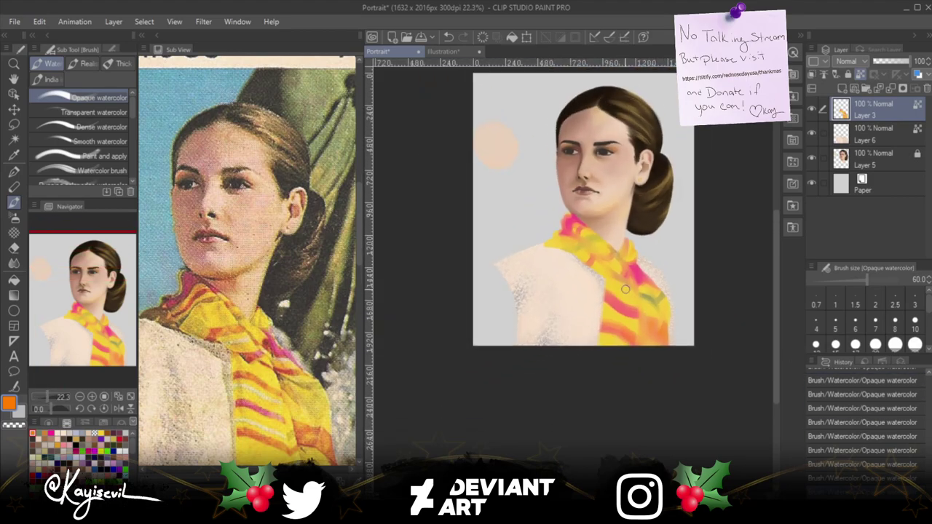
pyautogui.moveTo(605, 253); pyautogui.dragTo(593, 334)
pyautogui.scroll(-1, 593, 333)
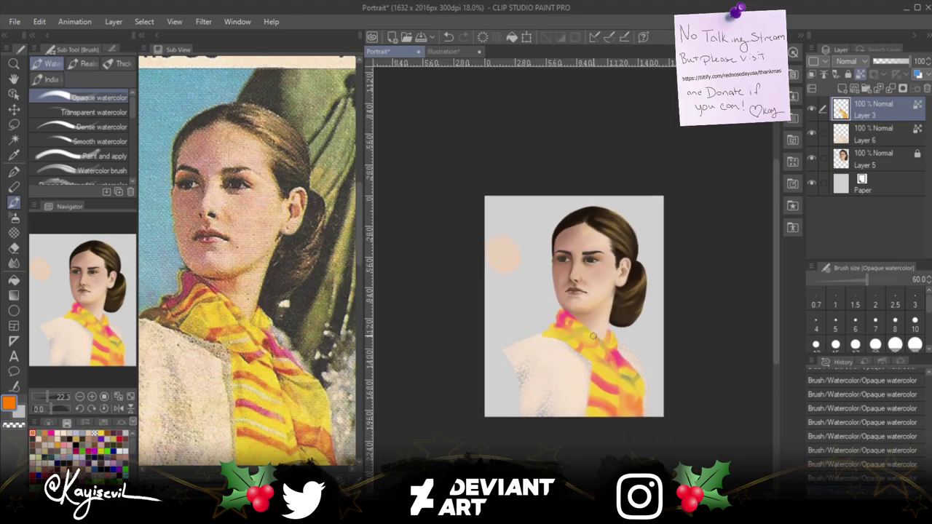
pyautogui.scroll(2, 593, 334)
pyautogui.scroll(1, 594, 333)
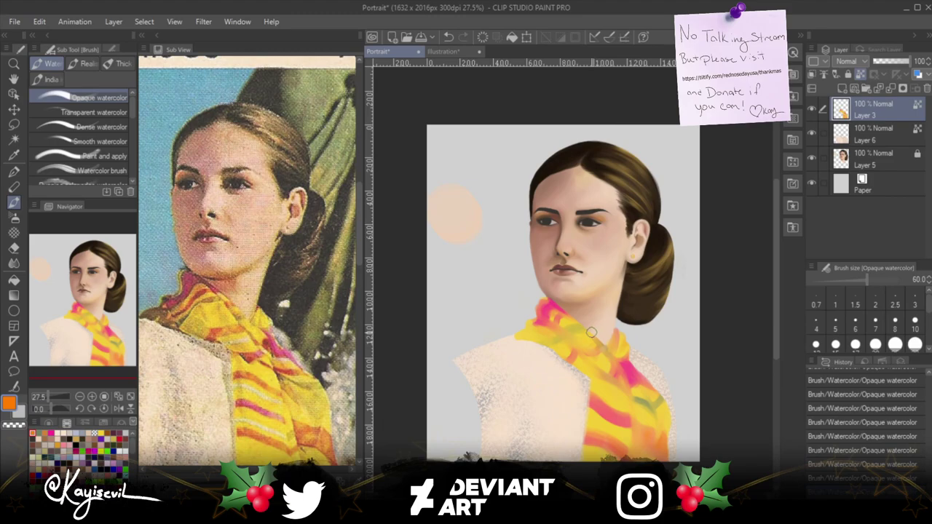
# Shade the inner edge of the scarf's hanging part in brown with the Shadow airbrush at size 50.
pyautogui.click(13, 217)
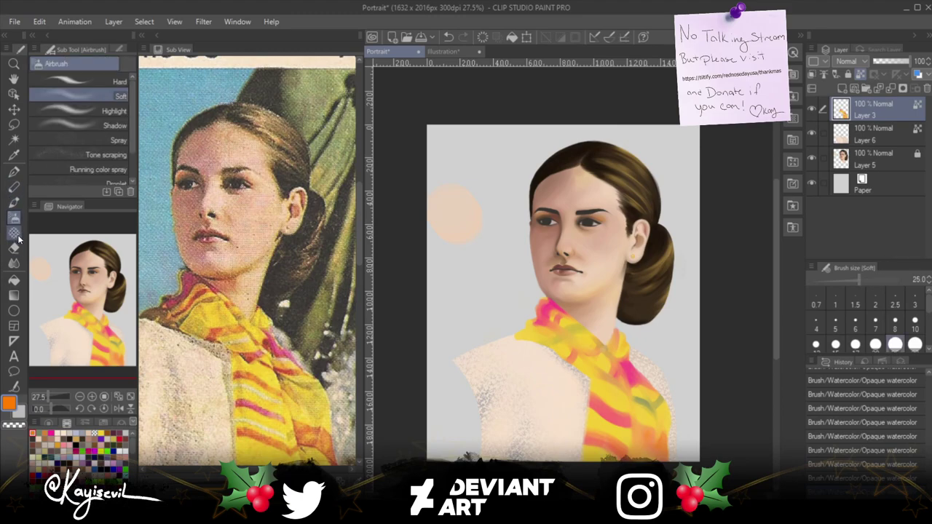
pyautogui.click(50, 124)
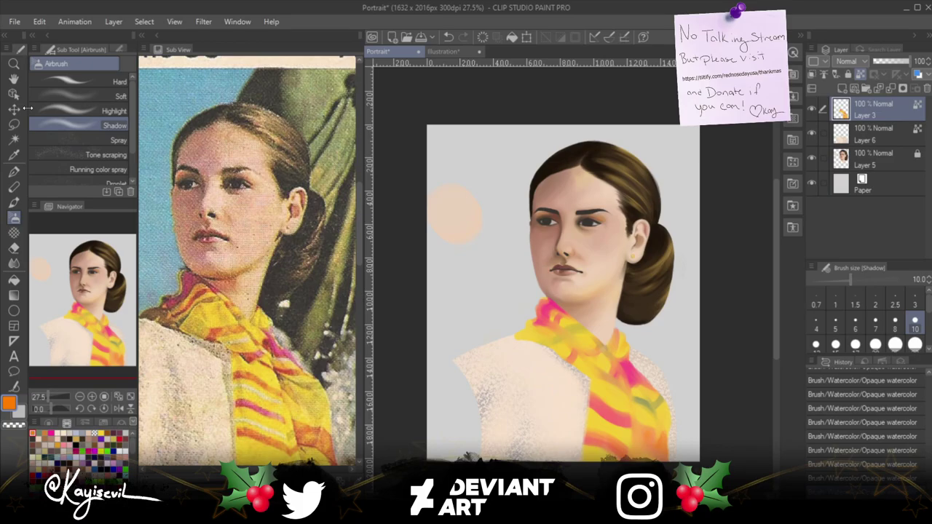
pyautogui.click(33, 444)
pyautogui.click(110, 433)
pyautogui.press(']')
pyautogui.press(']')
pyautogui.press(']')
pyautogui.press(']')
pyautogui.press(']')
pyautogui.press(']')
pyautogui.press(']')
pyautogui.press(']')
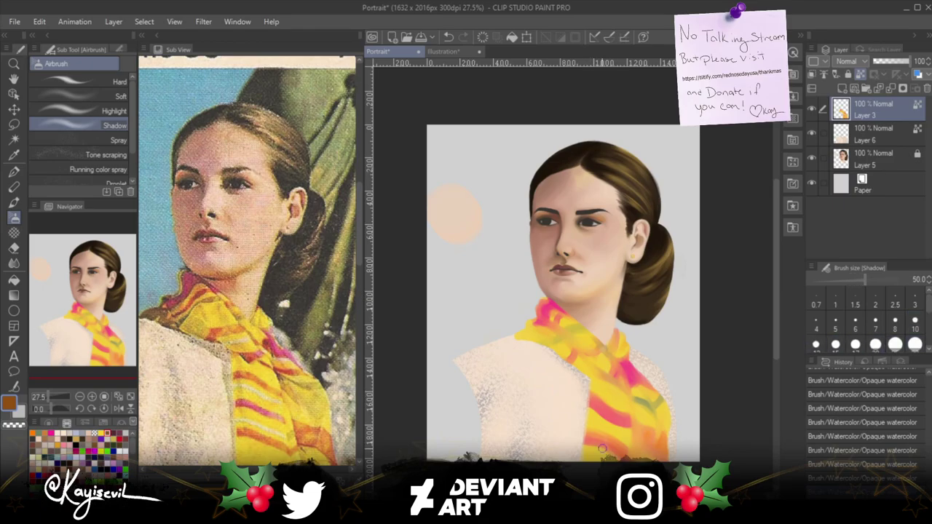
pyautogui.moveTo(592, 420)
pyautogui.mouseDown()
pyautogui.moveTo(586, 445)
pyautogui.moveTo(595, 388)
pyautogui.mouseUp()
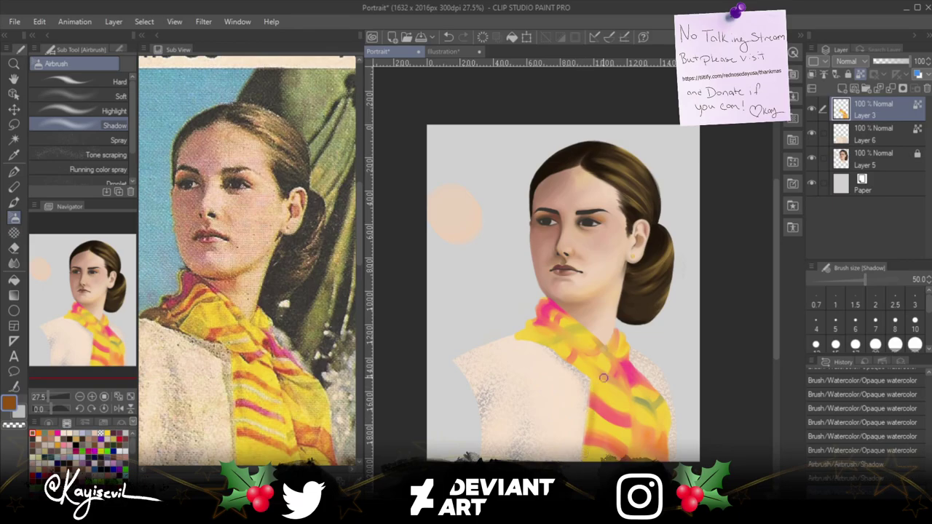
# Airbrush brown shadows around the scarf's crossing folds and along the lower edge of the neck band.
pyautogui.moveTo(603, 375)
pyautogui.mouseDown()
pyautogui.moveTo(594, 368)
pyautogui.moveTo(619, 392)
pyautogui.moveTo(603, 374)
pyautogui.moveTo(669, 387)
pyautogui.mouseUp()
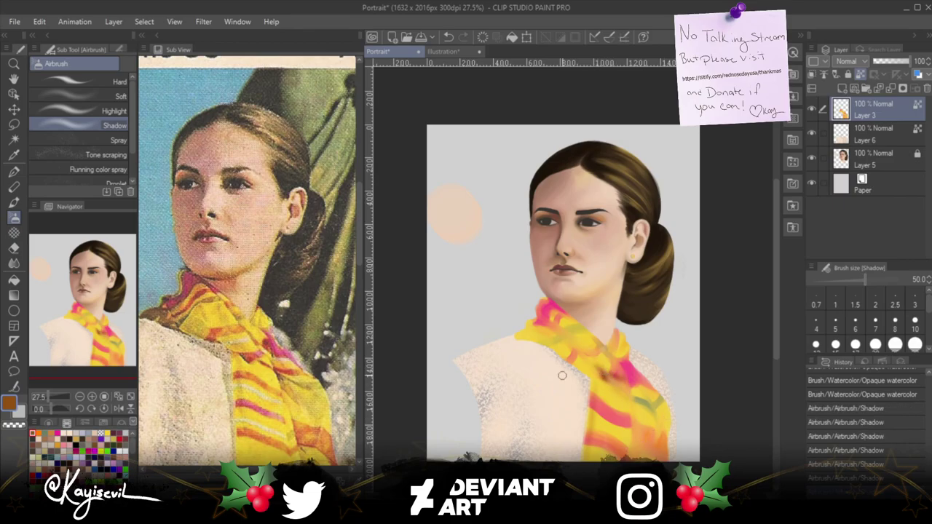
pyautogui.moveTo(594, 384); pyautogui.dragTo(543, 342)
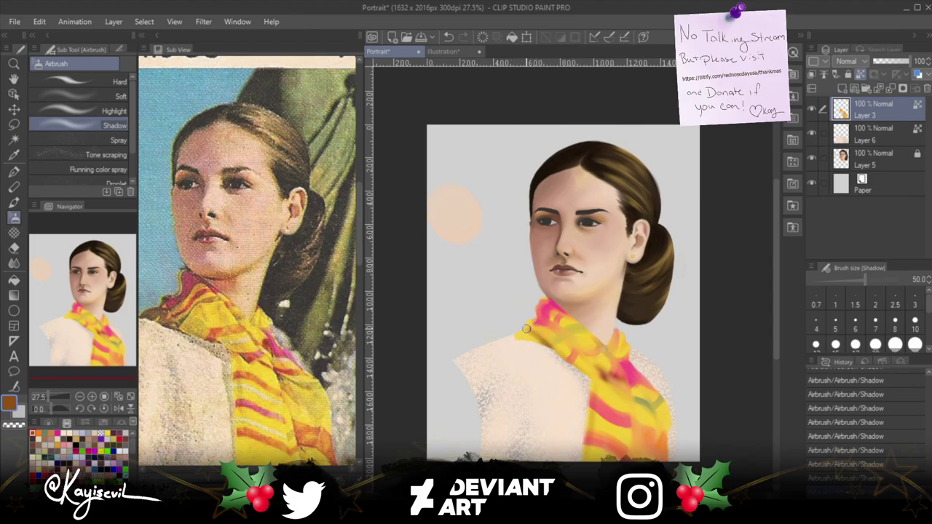
pyautogui.moveTo(553, 350); pyautogui.dragTo(509, 329)
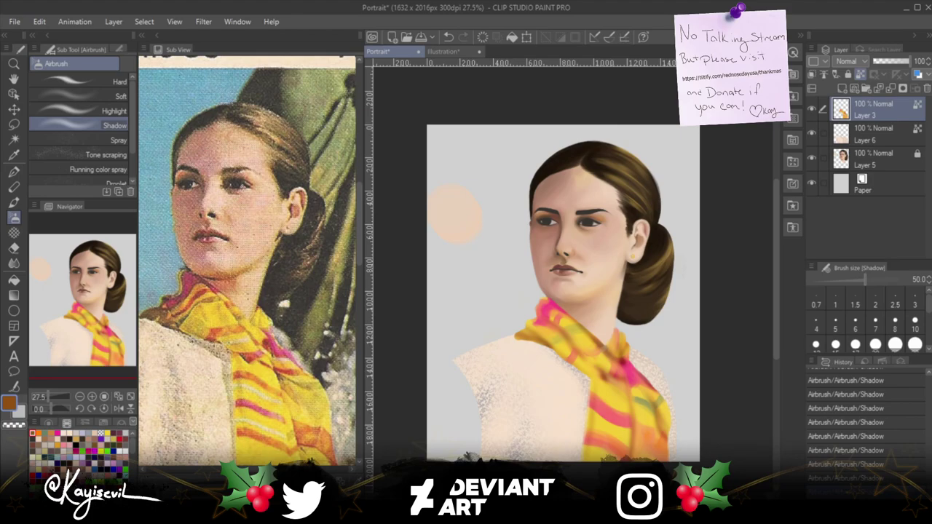
# Switch to the Illustration canvas and handwrite "Thats ALL" in purple with the Paint and apply brush at size 25.
pyautogui.click(440, 51)
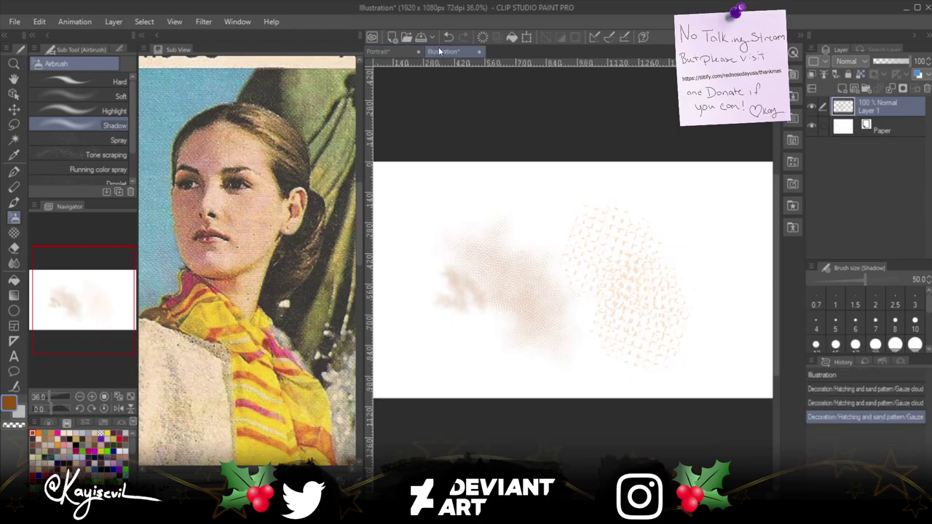
pyautogui.click(14, 202)
pyautogui.click(103, 438)
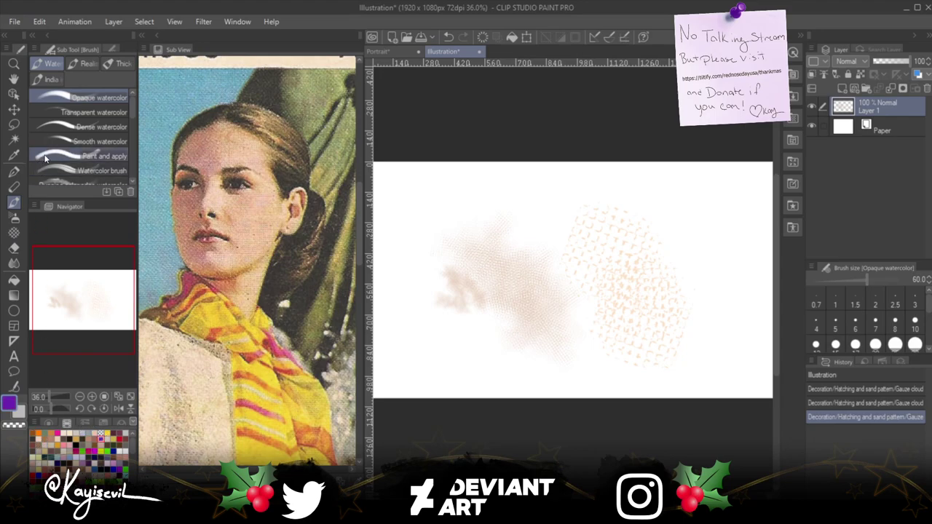
pyautogui.click(91, 155)
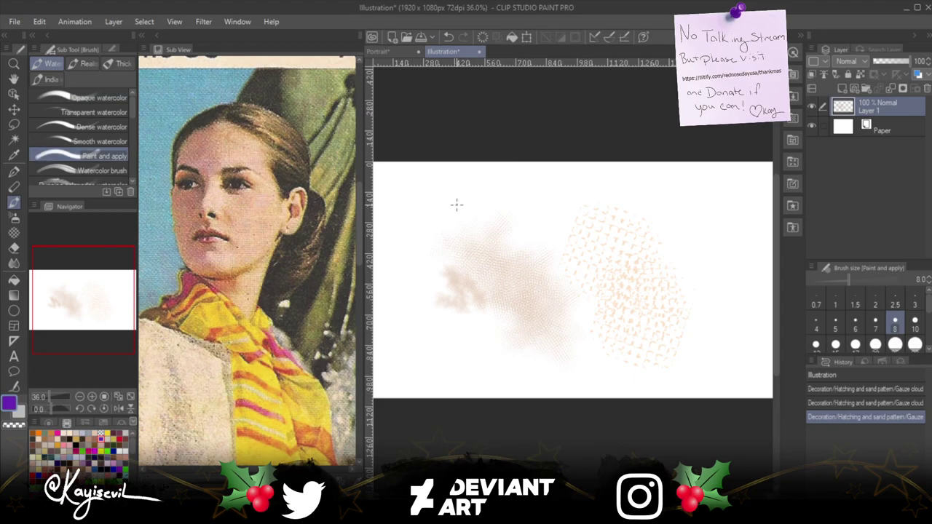
pyautogui.press(']')
pyautogui.press(']')
pyautogui.press(']')
pyautogui.press(']')
pyautogui.press(']')
pyautogui.press(']')
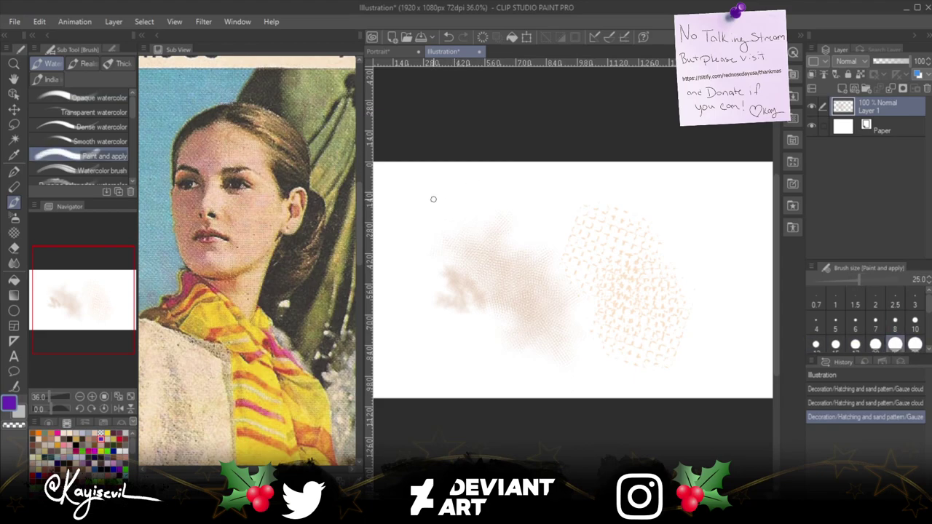
pyautogui.moveTo(461, 175)
pyautogui.mouseDown()
pyautogui.moveTo(407, 197)
pyautogui.moveTo(428, 230)
pyautogui.mouseUp()
pyautogui.moveTo(445, 190)
pyautogui.mouseDown()
pyautogui.moveTo(461, 209)
pyautogui.moveTo(474, 230)
pyautogui.moveTo(486, 207)
pyautogui.moveTo(508, 230)
pyautogui.mouseUp()
pyautogui.moveTo(514, 175)
pyautogui.mouseDown()
pyautogui.moveTo(503, 228)
pyautogui.moveTo(520, 204)
pyautogui.moveTo(518, 230)
pyautogui.mouseUp()
pyautogui.moveTo(586, 182)
pyautogui.mouseDown()
pyautogui.moveTo(593, 229)
pyautogui.moveTo(573, 230)
pyautogui.mouseUp()
pyautogui.moveTo(613, 201)
pyautogui.mouseDown()
pyautogui.moveTo(615, 217)
pyautogui.moveTo(632, 222)
pyautogui.mouseUp()
pyautogui.moveTo(621, 176); pyautogui.dragTo(617, 230)
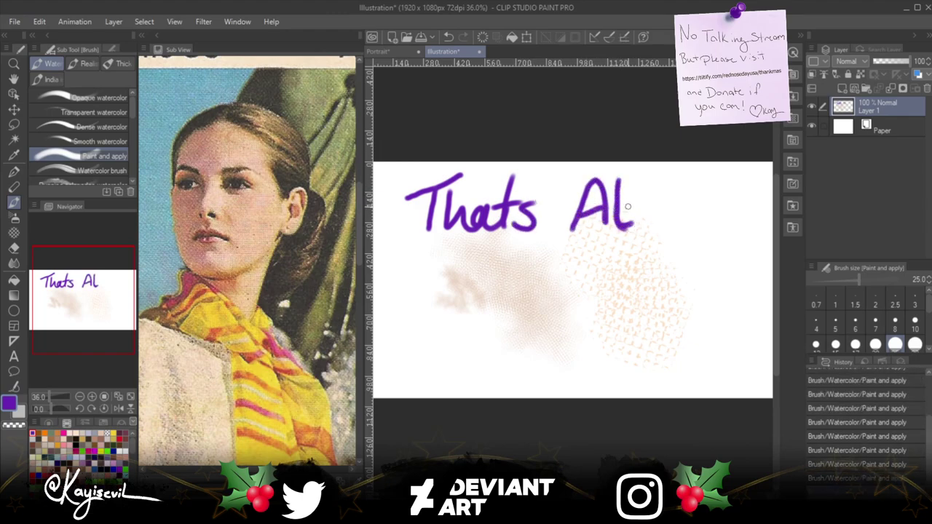
pyautogui.moveTo(643, 190); pyautogui.dragTo(679, 220)
# Handwrite "Folks!" in purple beneath the first line of the message.
pyautogui.moveTo(462, 259)
pyautogui.mouseDown()
pyautogui.moveTo(415, 320)
pyautogui.moveTo(438, 290)
pyautogui.moveTo(473, 318)
pyautogui.moveTo(489, 318)
pyautogui.mouseUp()
pyautogui.moveTo(501, 283)
pyautogui.mouseDown()
pyautogui.moveTo(516, 313)
pyautogui.moveTo(529, 309)
pyautogui.moveTo(519, 315)
pyautogui.mouseUp()
pyautogui.moveTo(548, 260); pyautogui.dragTo(551, 306)
pyautogui.click(548, 329)
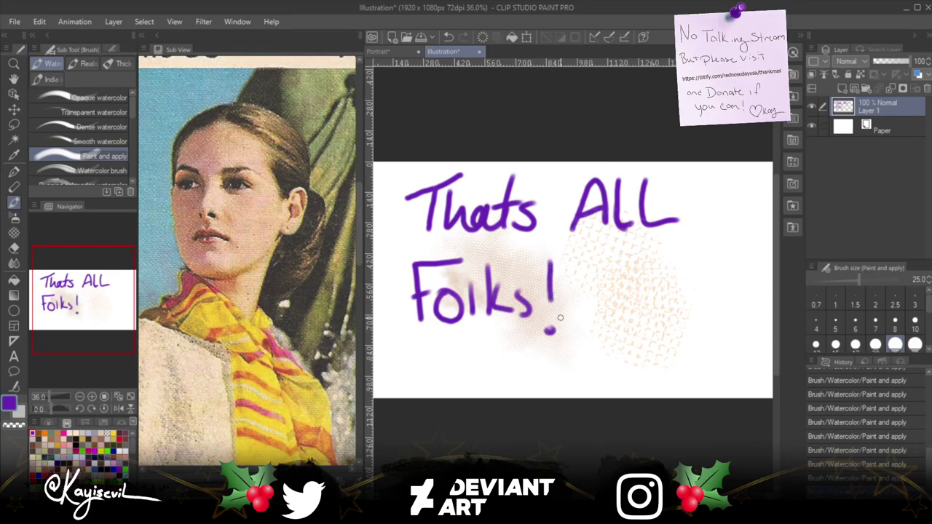
# Draw a purple heart outline after the message and handwrite "Have A Good one!" beside and below it.
pyautogui.moveTo(614, 273)
pyautogui.mouseDown()
pyautogui.moveTo(607, 316)
pyautogui.moveTo(645, 262)
pyautogui.moveTo(598, 329)
pyautogui.mouseUp()
pyautogui.moveTo(663, 277)
pyautogui.mouseDown()
pyautogui.moveTo(660, 295)
pyautogui.moveTo(675, 299)
pyautogui.moveTo(677, 283)
pyautogui.moveTo(698, 312)
pyautogui.moveTo(718, 293)
pyautogui.moveTo(734, 315)
pyautogui.mouseUp()
pyautogui.click(694, 299)
pyautogui.moveTo(671, 308)
pyautogui.mouseDown()
pyautogui.moveTo(678, 334)
pyautogui.moveTo(660, 329)
pyautogui.mouseUp()
pyautogui.moveTo(661, 322); pyautogui.dragTo(675, 319)
pyautogui.moveTo(620, 331)
pyautogui.mouseDown()
pyautogui.moveTo(611, 336)
pyautogui.moveTo(617, 346)
pyautogui.moveTo(625, 337)
pyautogui.moveTo(667, 364)
pyautogui.moveTo(680, 334)
pyautogui.moveTo(716, 380)
pyautogui.mouseUp()
pyautogui.moveTo(714, 372)
pyautogui.mouseDown()
pyautogui.moveTo(732, 388)
pyautogui.moveTo(744, 377)
pyautogui.mouseUp()
pyautogui.click(741, 383)
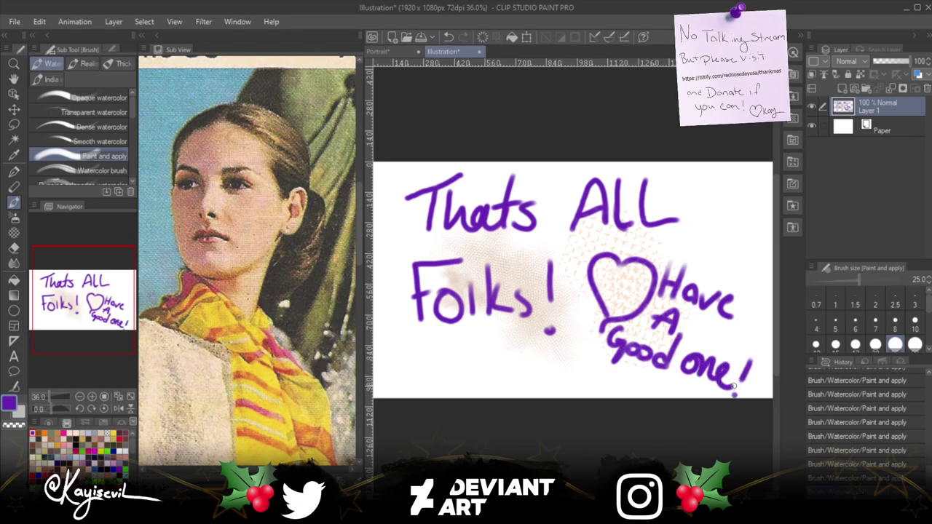